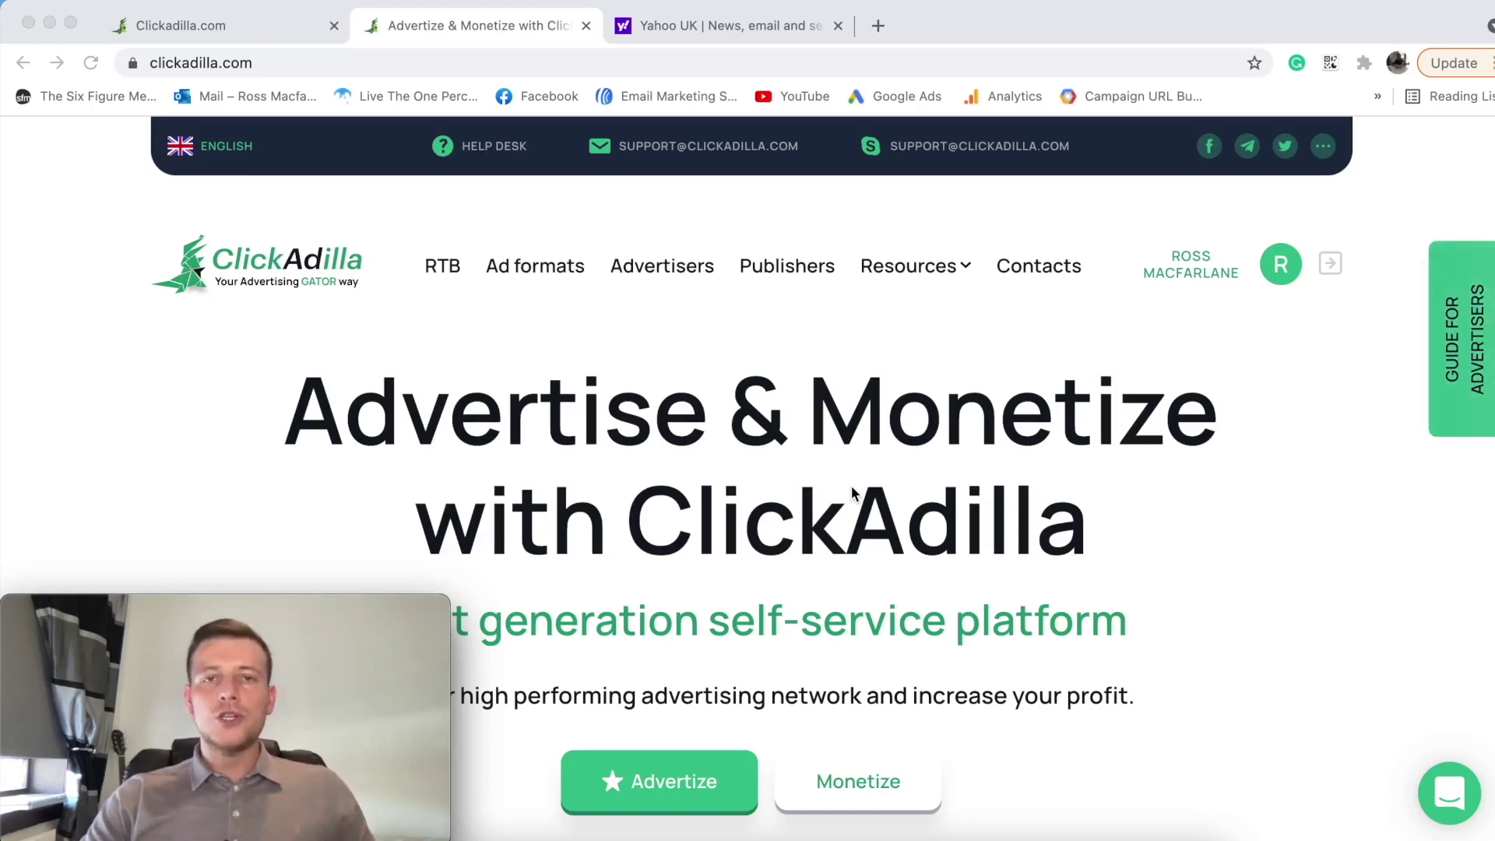
Step: Switch to the Yahoo UK news tab to see its display banner ad example
left_click(702, 39)
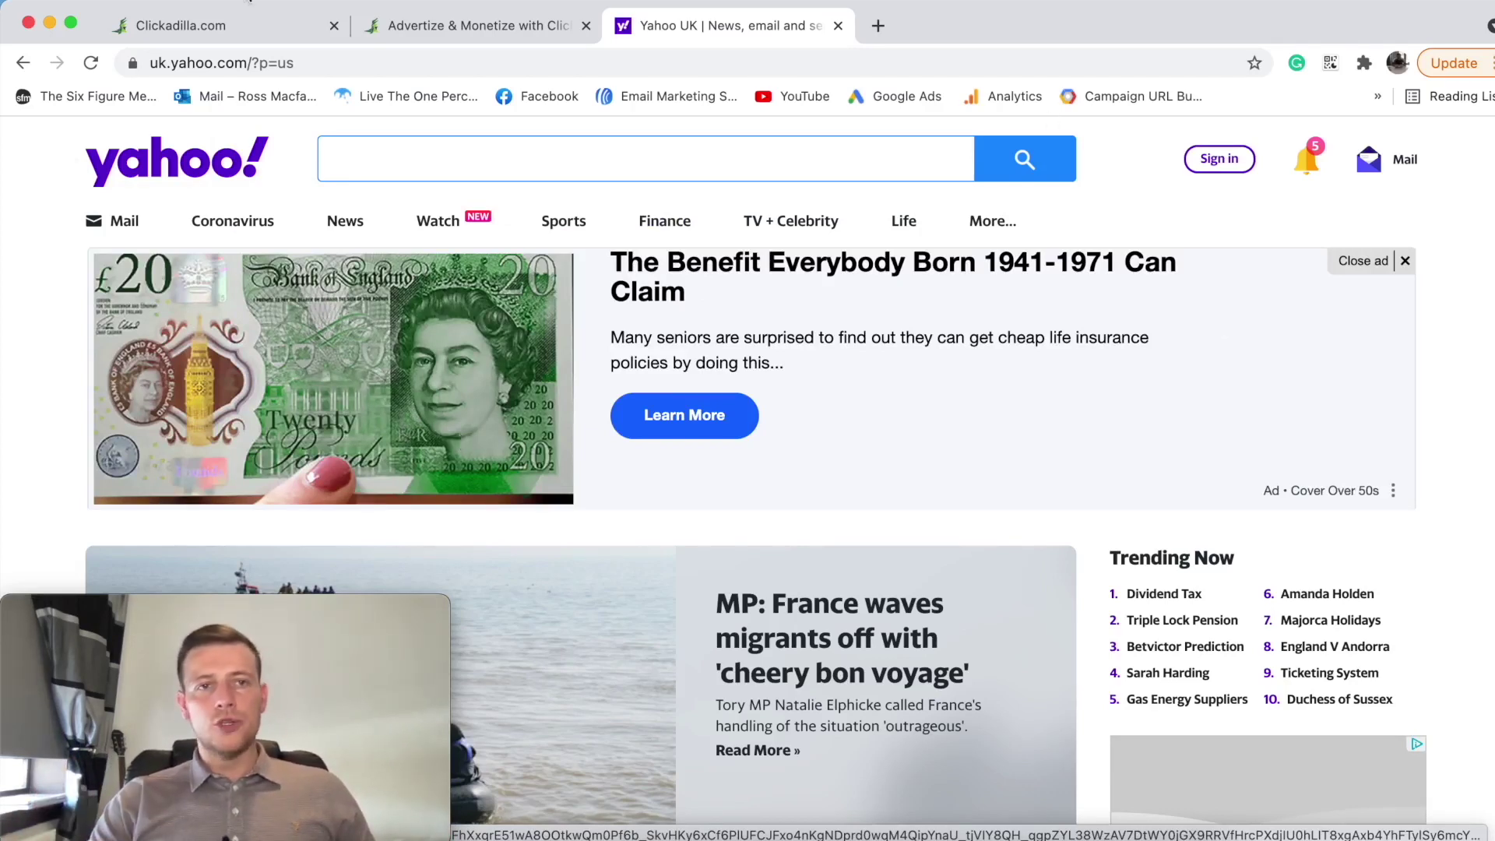
Step: Scroll Yahoo UK's feed past the sponsored native stories, then return to the Clickadilla.com dashboard tab
scroll(665, 442, "down", 10)
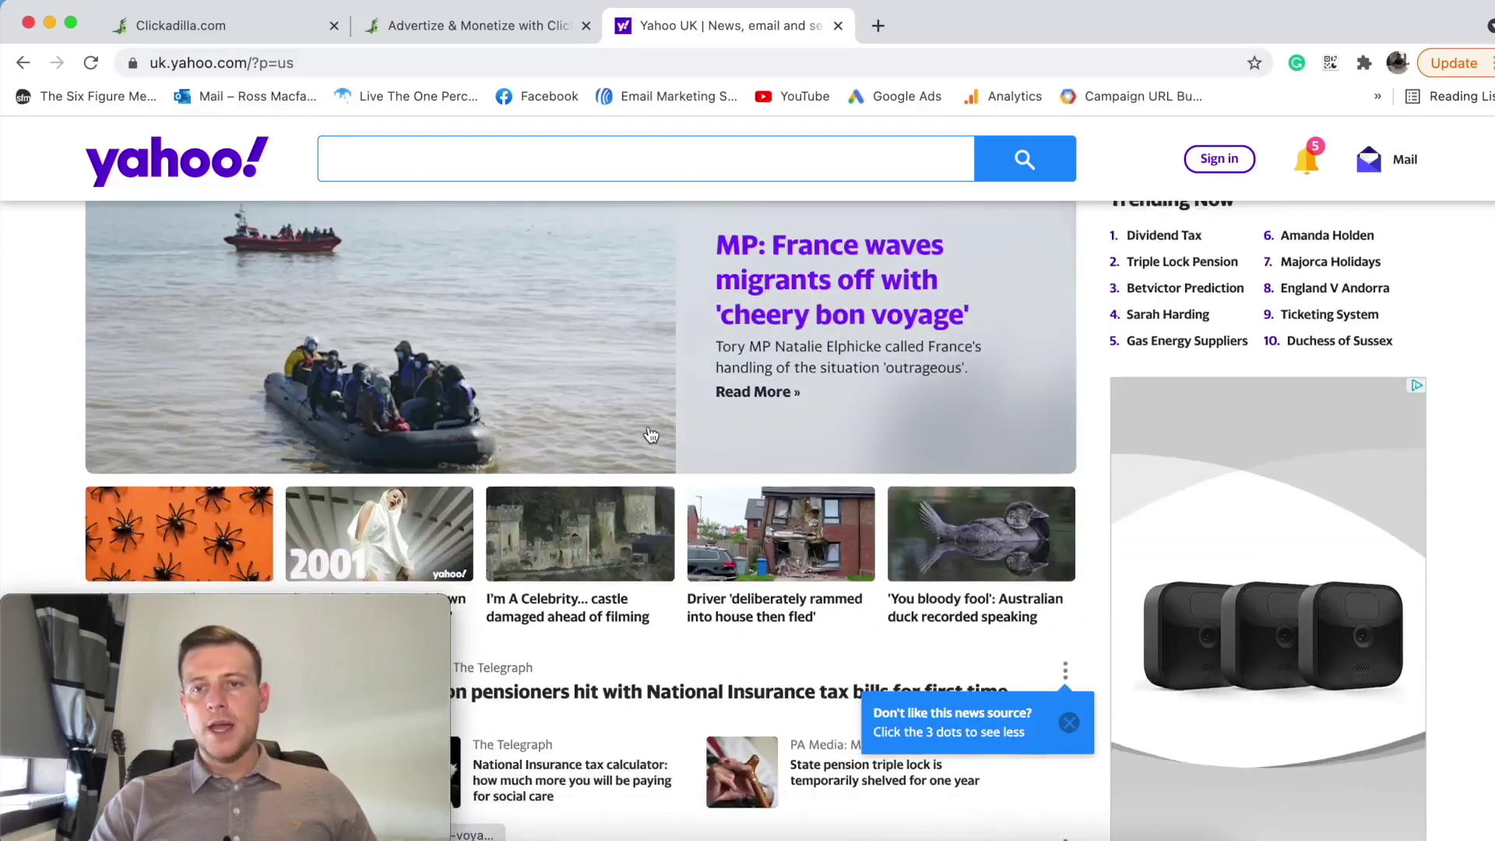
scroll(716, 374, "down", 2)
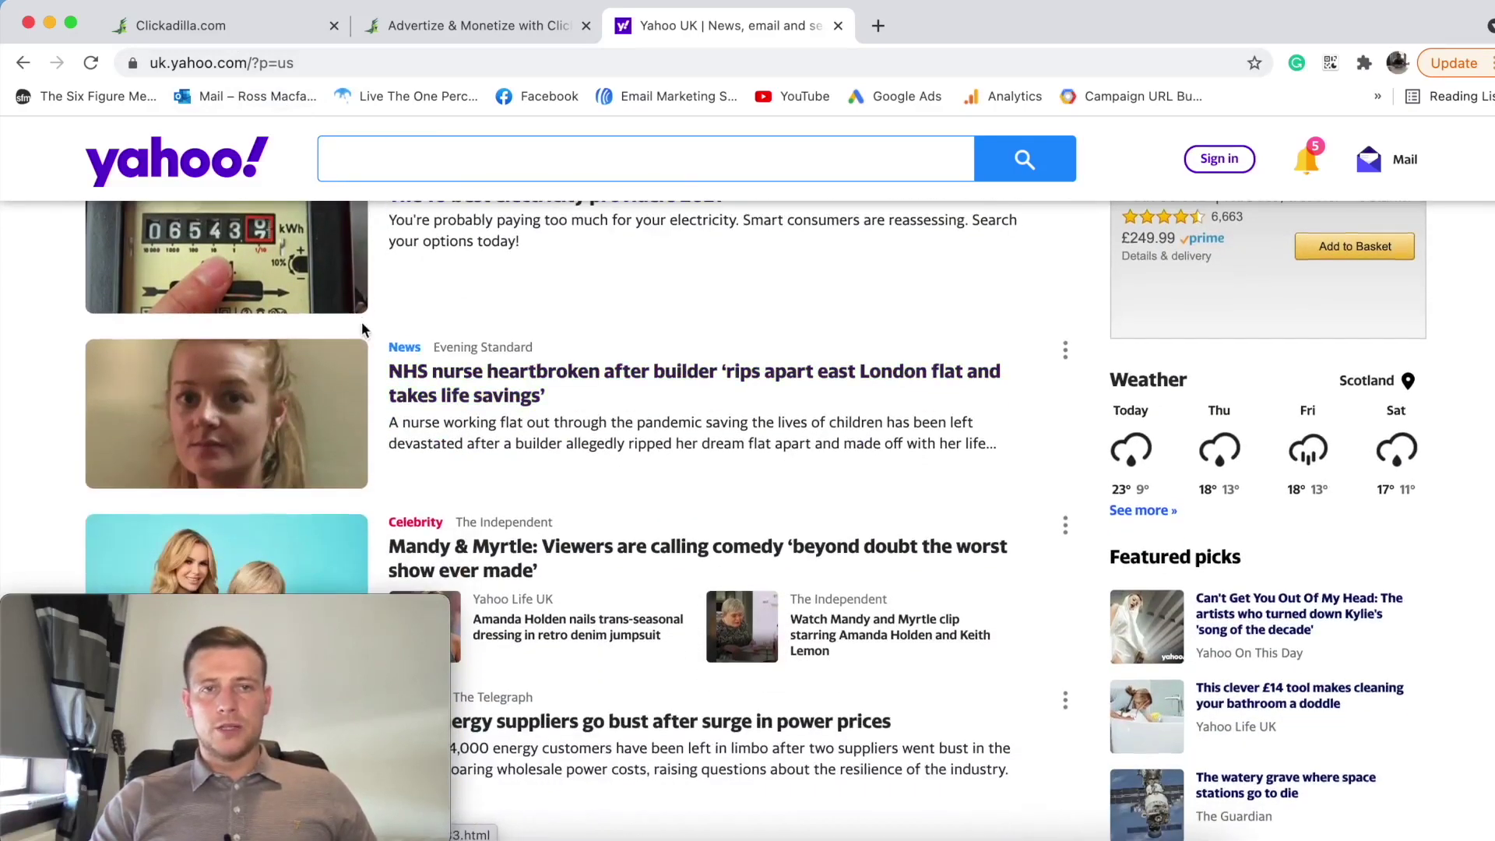
scroll(335, 366, "up", 3)
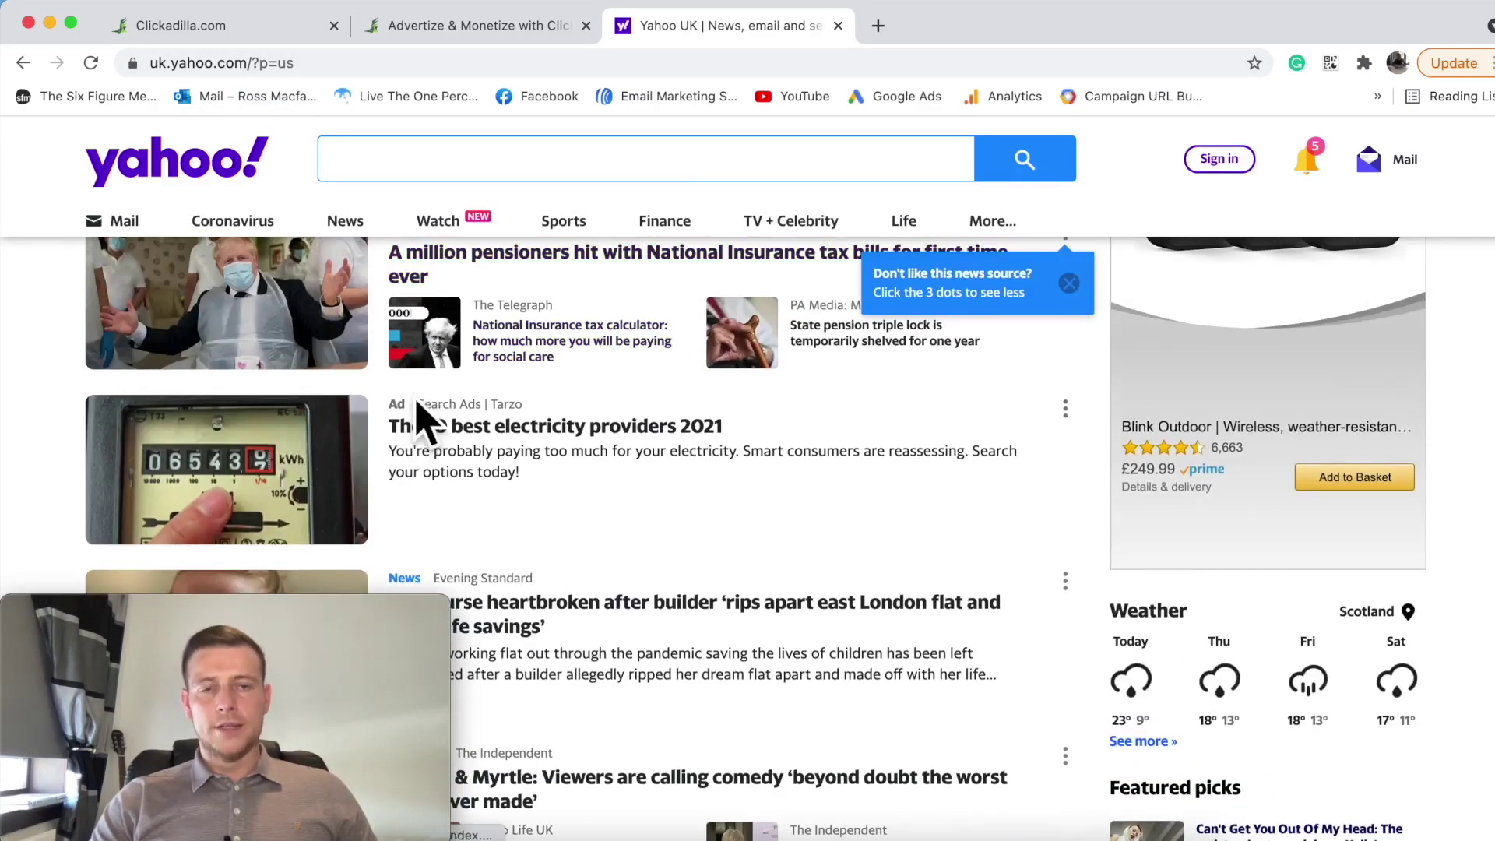
scroll(347, 397, "up", 2)
scroll(351, 366, "down", 3)
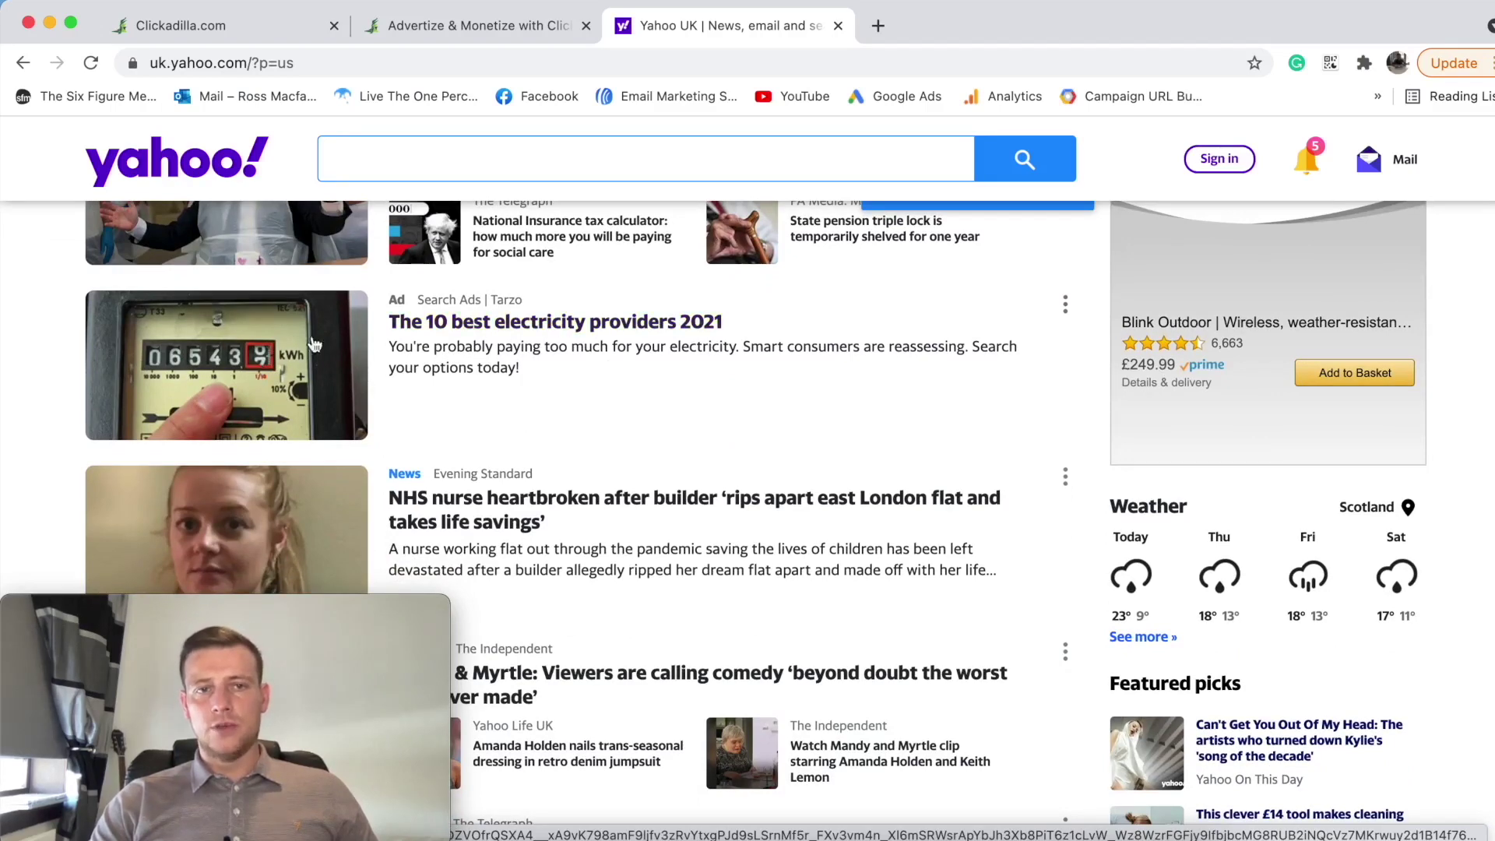
scroll(494, 377, "down", 4)
scroll(604, 381, "down", 5)
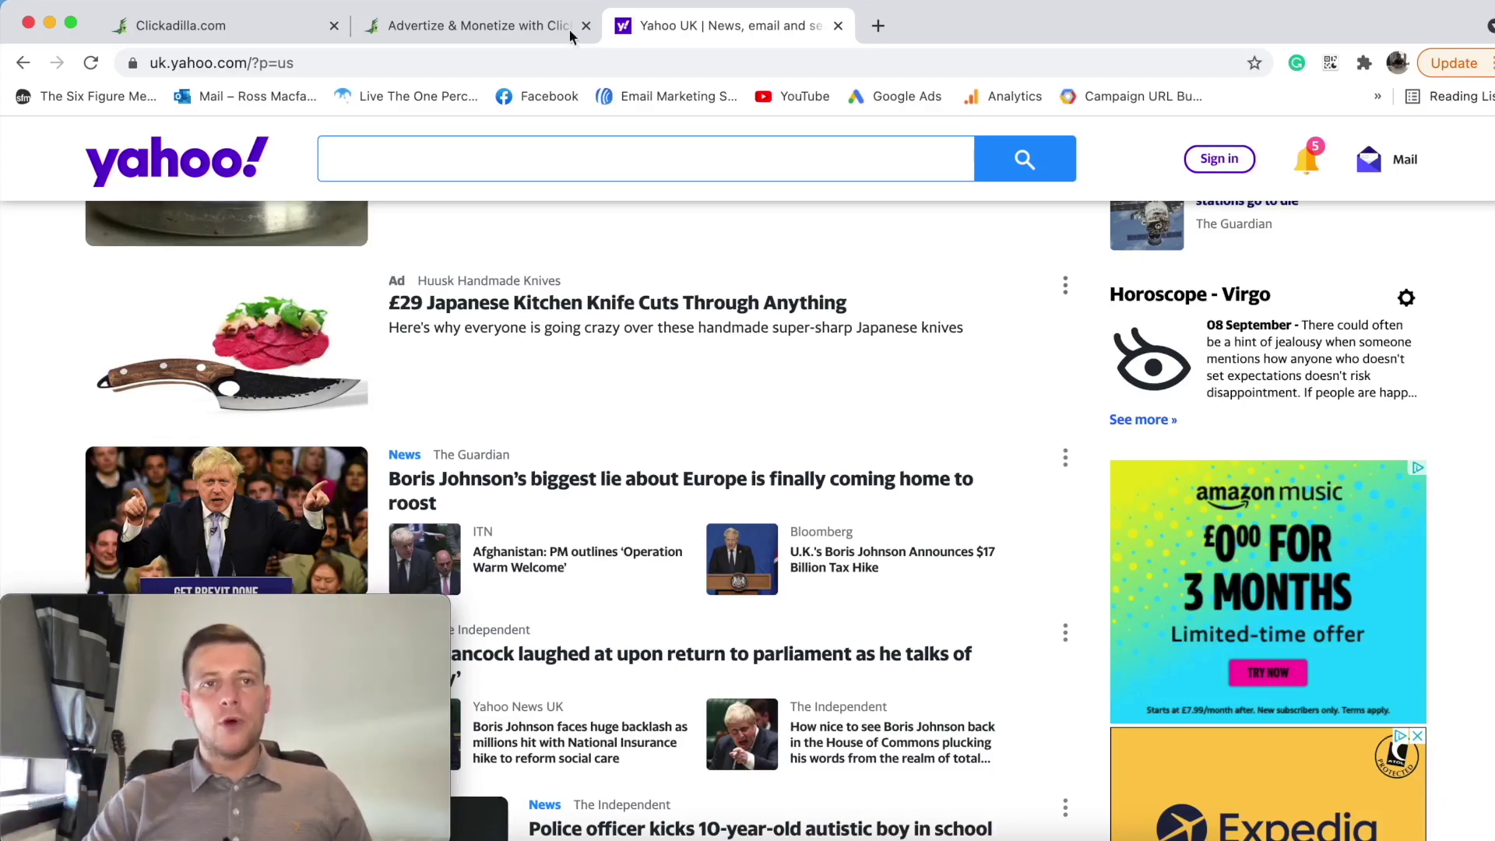
left_click(154, 30)
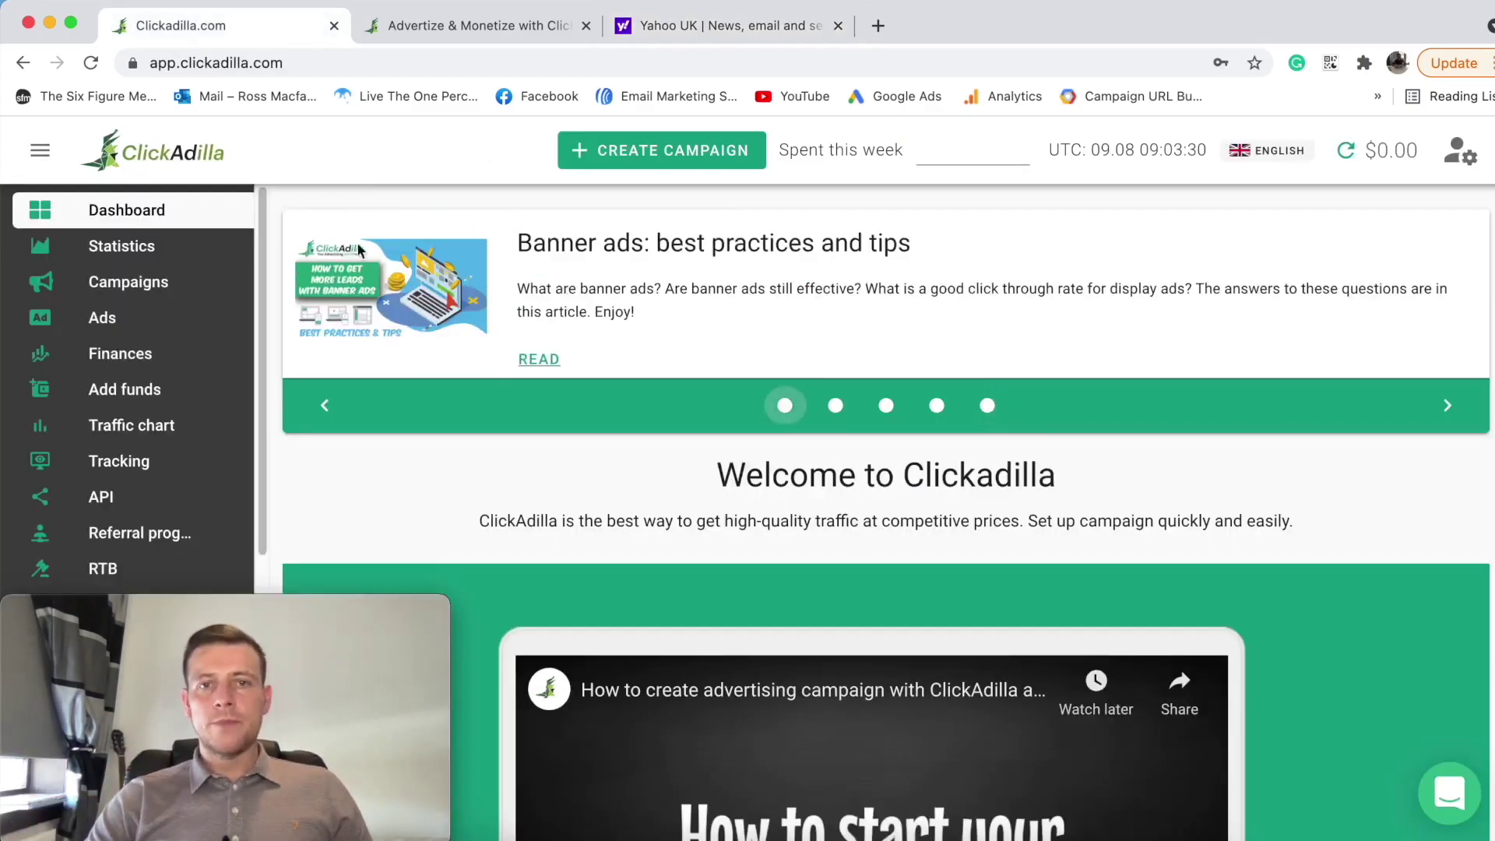
Step: On the ClickAdilla homepage, scroll to Ad formats and show the NATIVE ADS format
left_click(483, 39)
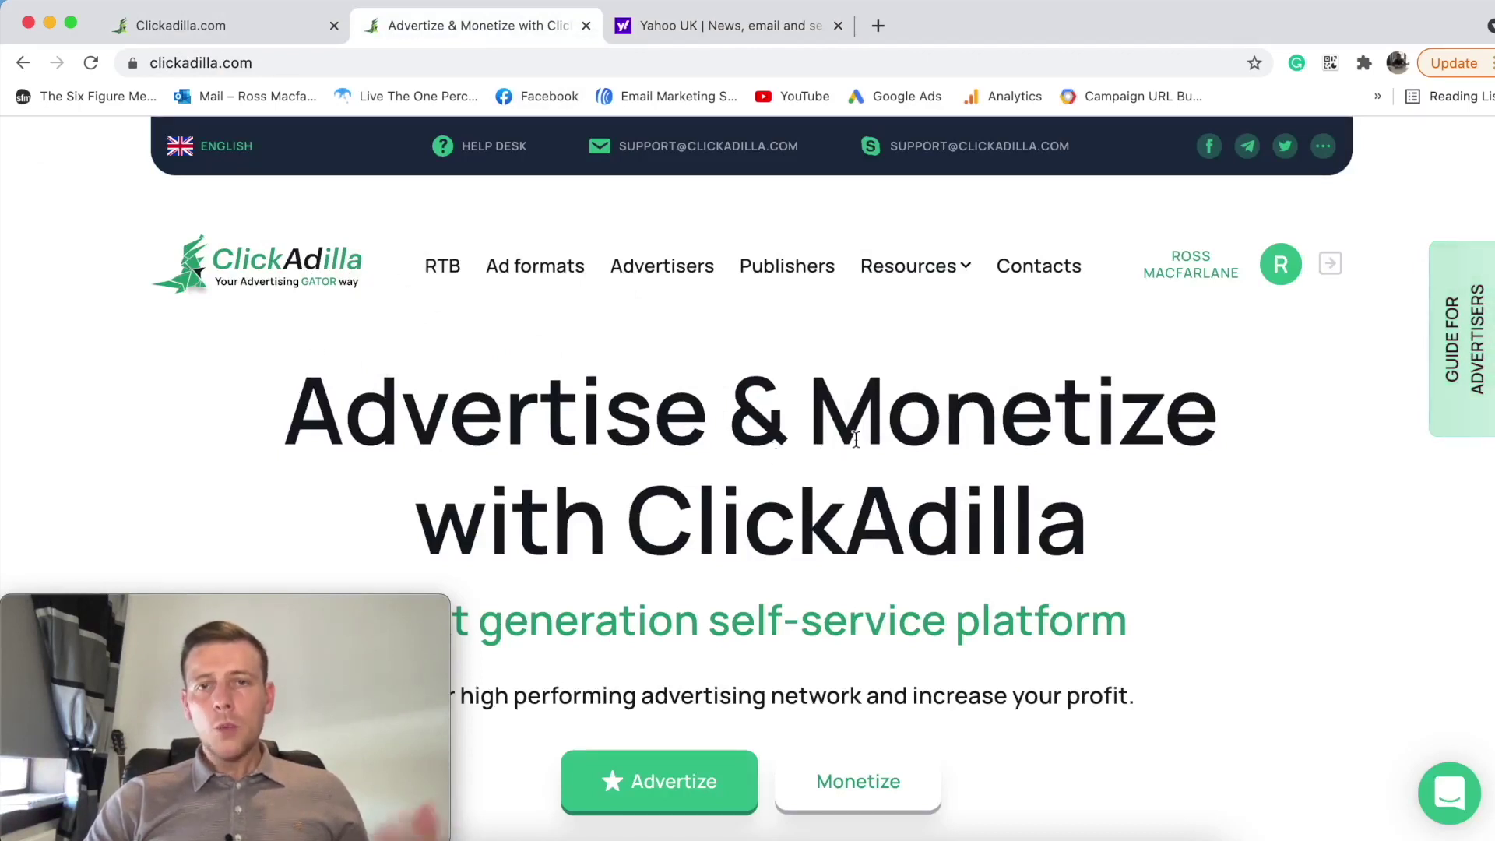
scroll(802, 397, "down", 1)
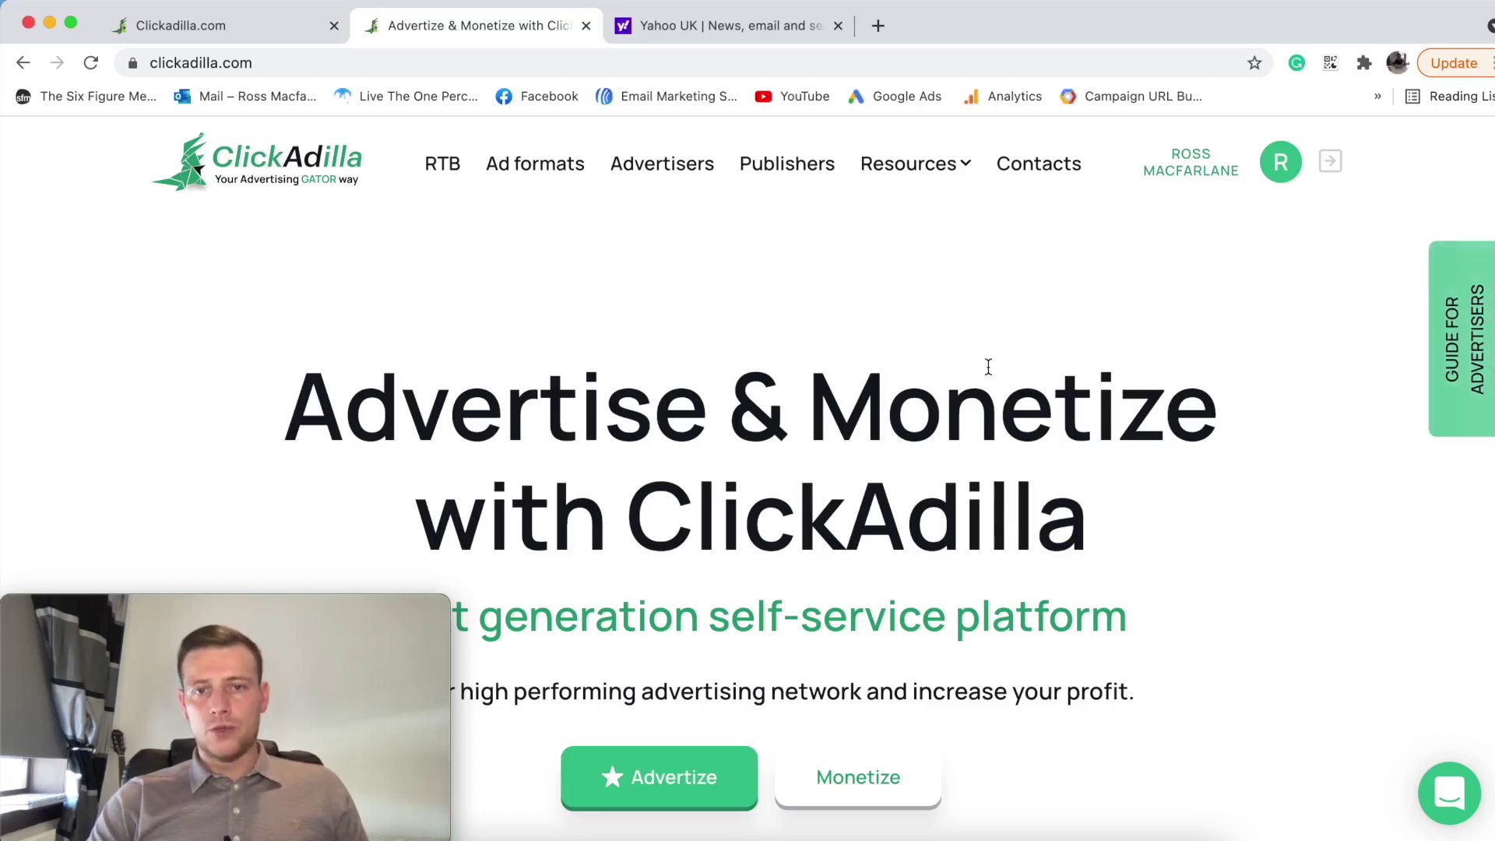
scroll(988, 366, "down", 15)
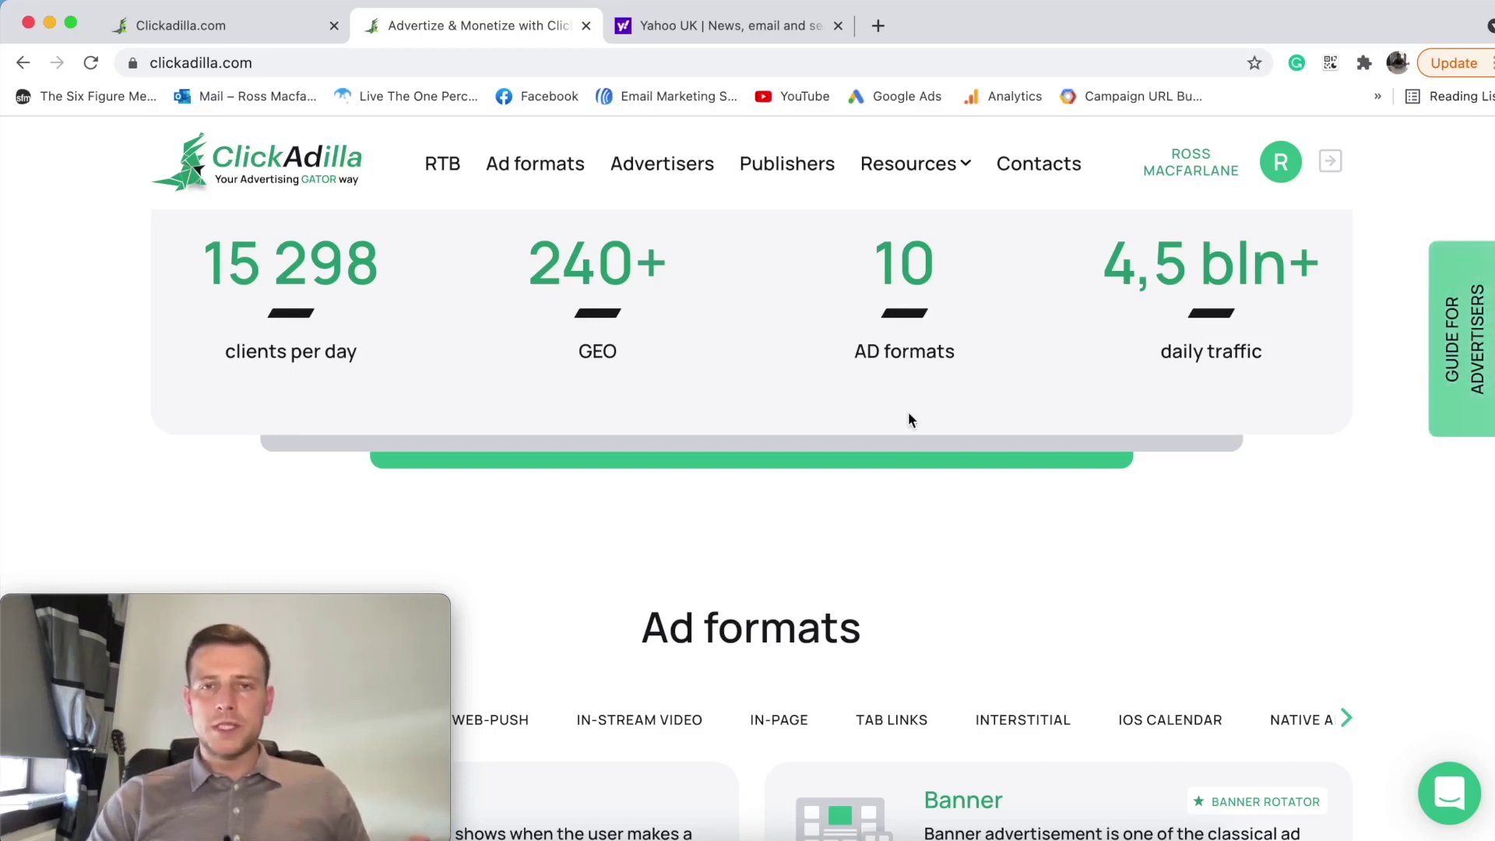
scroll(911, 409, "down", 5)
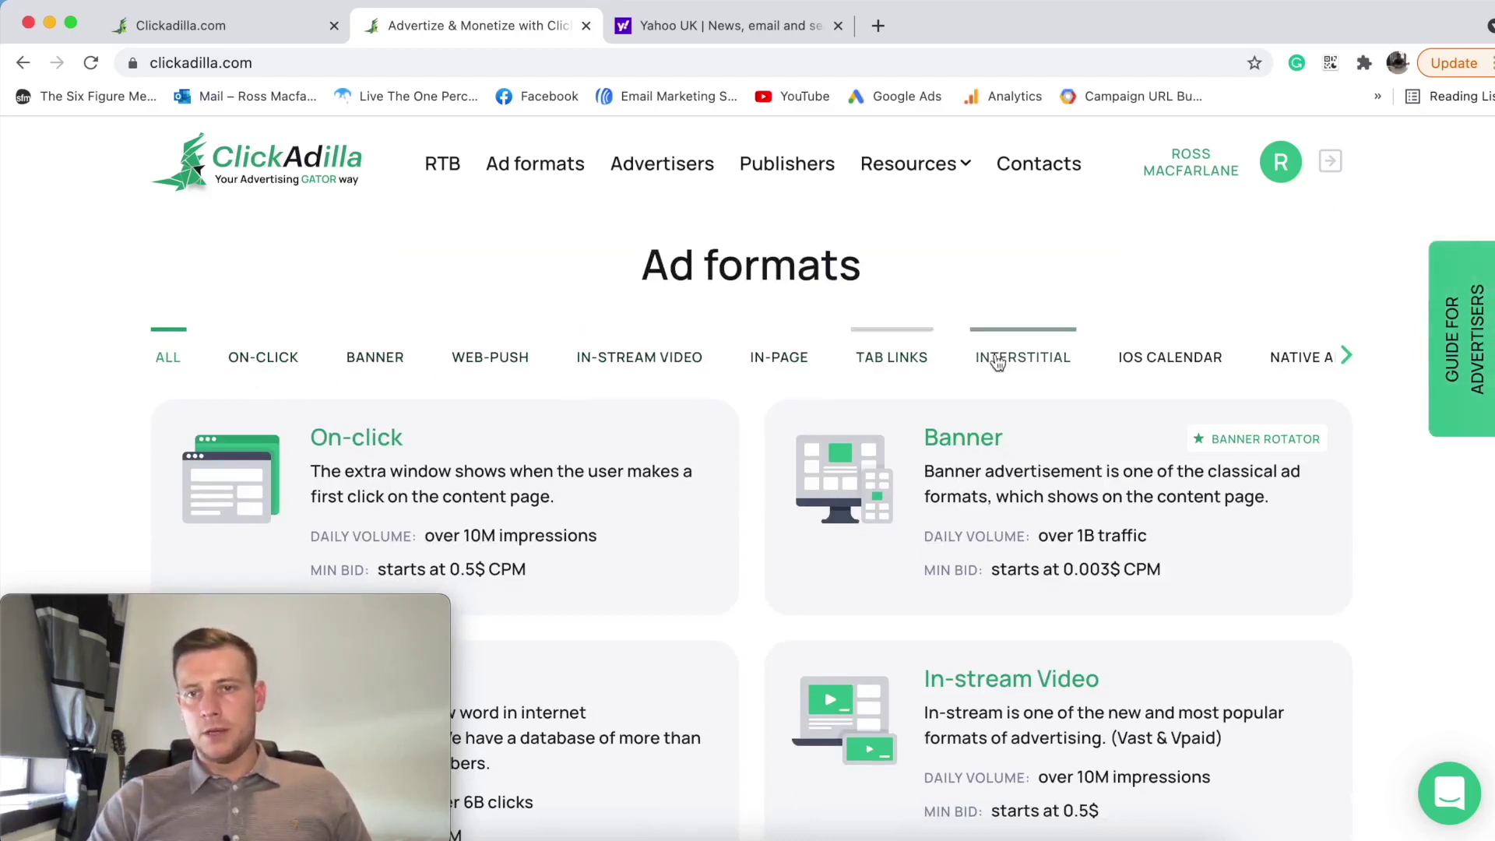
left_click(1346, 358)
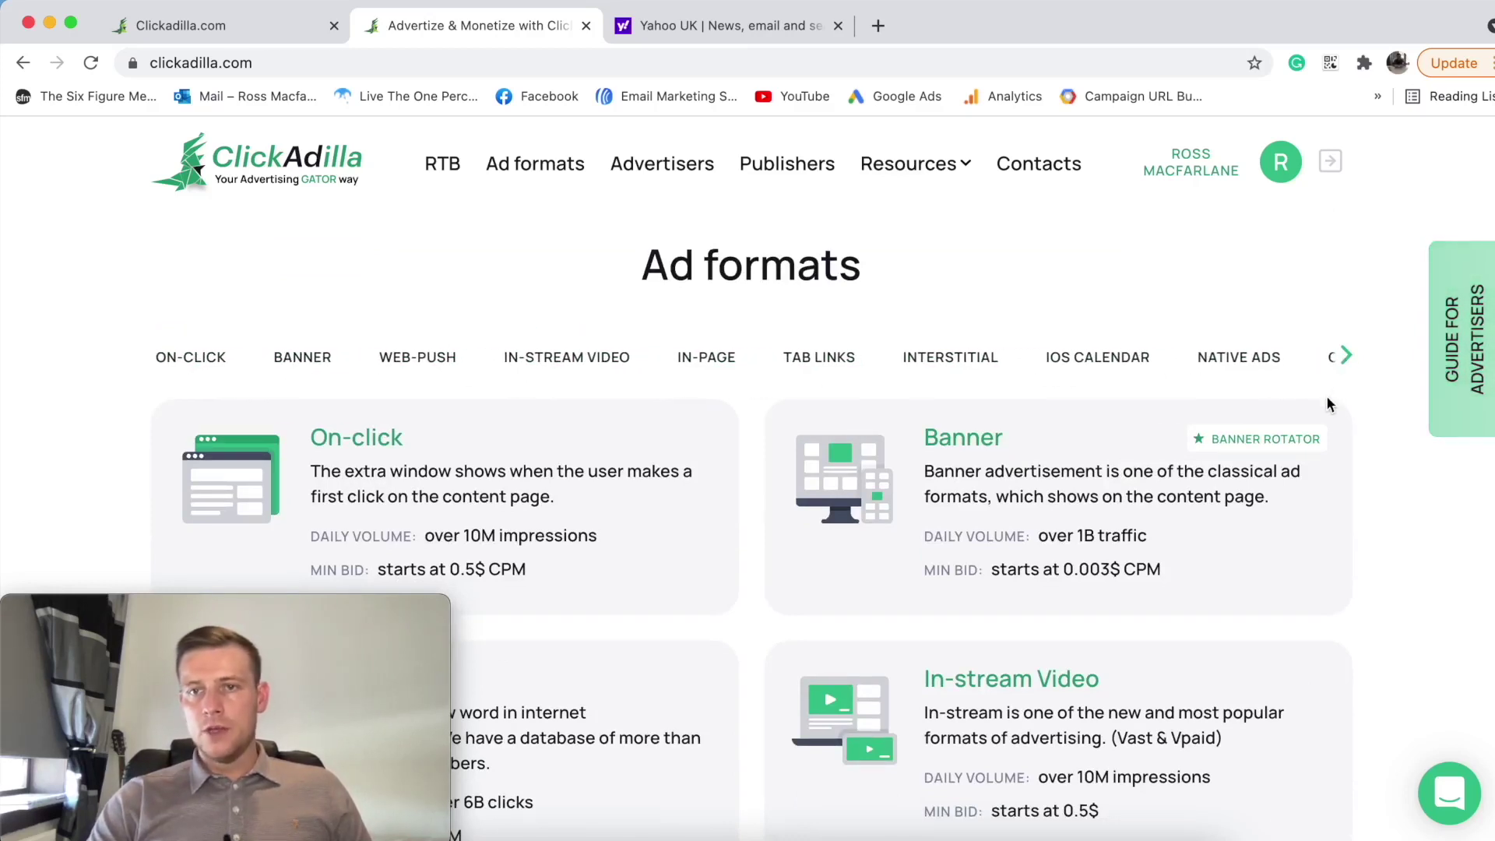
left_click(1257, 360)
Step: Highlight the Native ads card's 200M daily traffic and 0.001$ CPM minimum bid
scroll(653, 382, "down", 3)
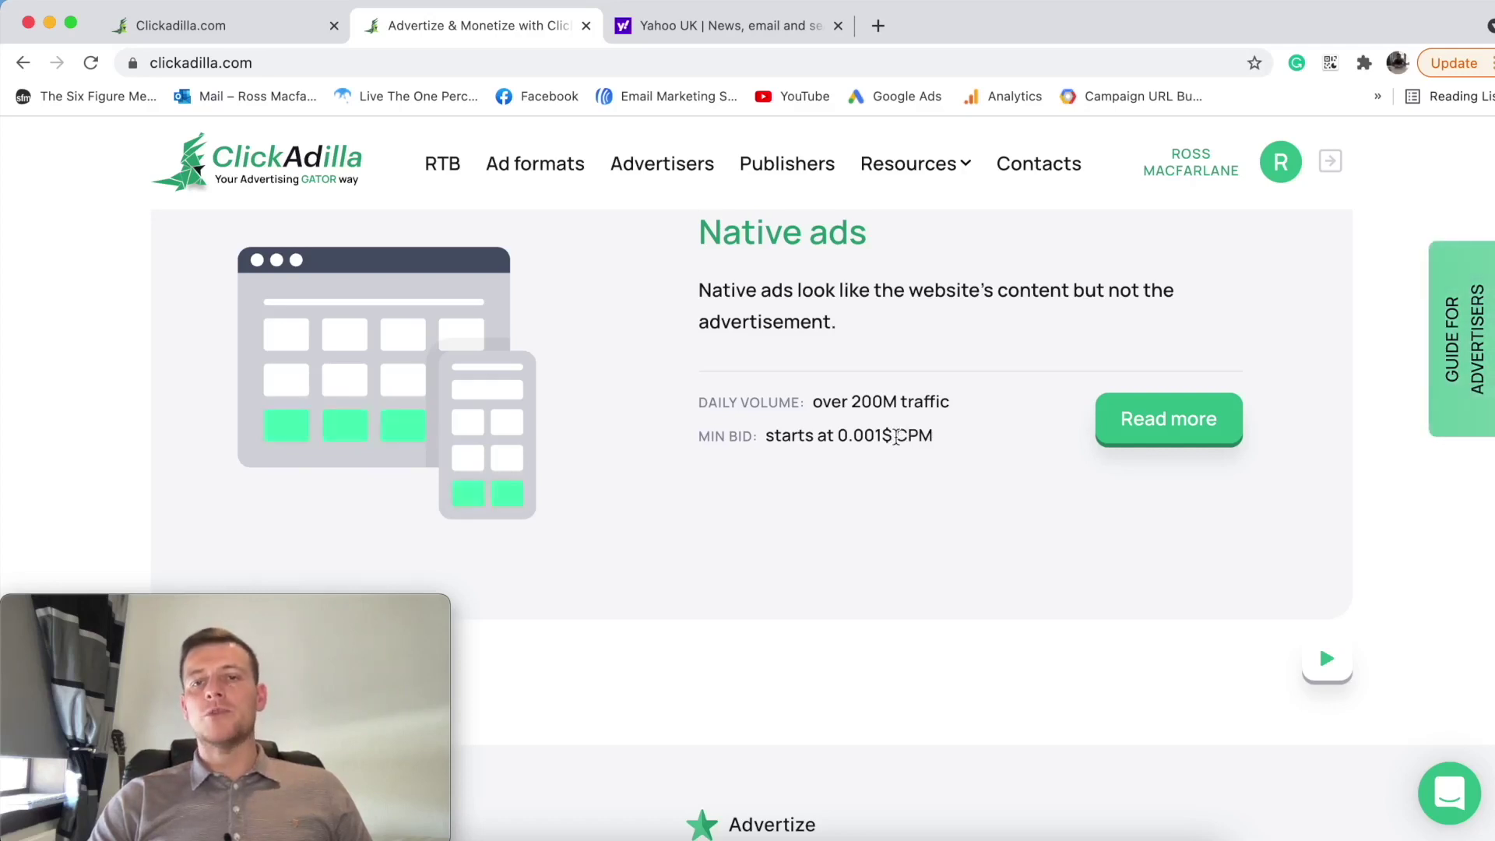
left_click_drag(896, 436, 936, 439)
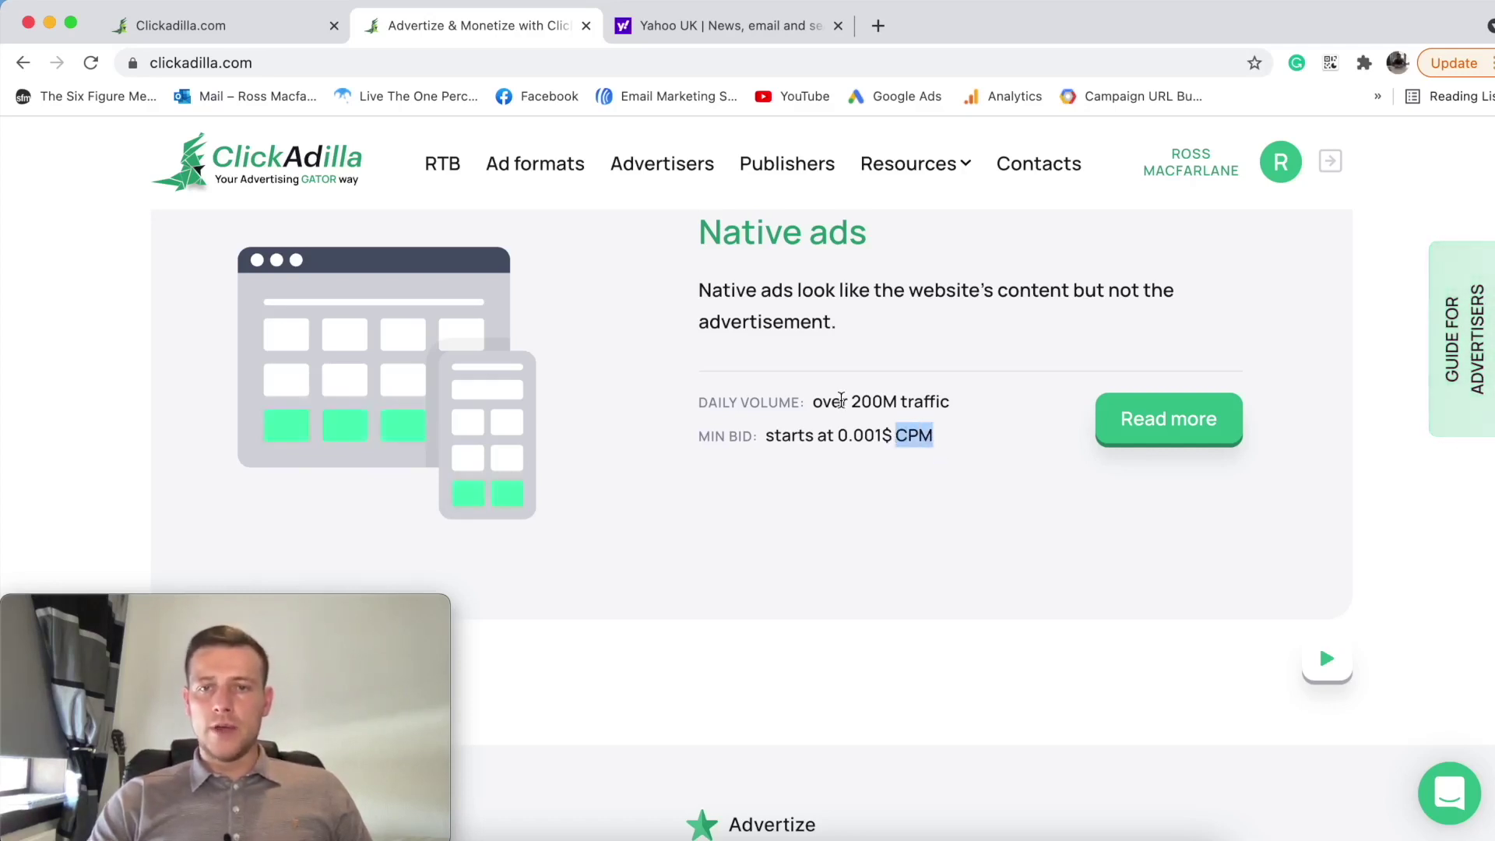
left_click_drag(842, 402, 988, 418)
left_click(957, 507)
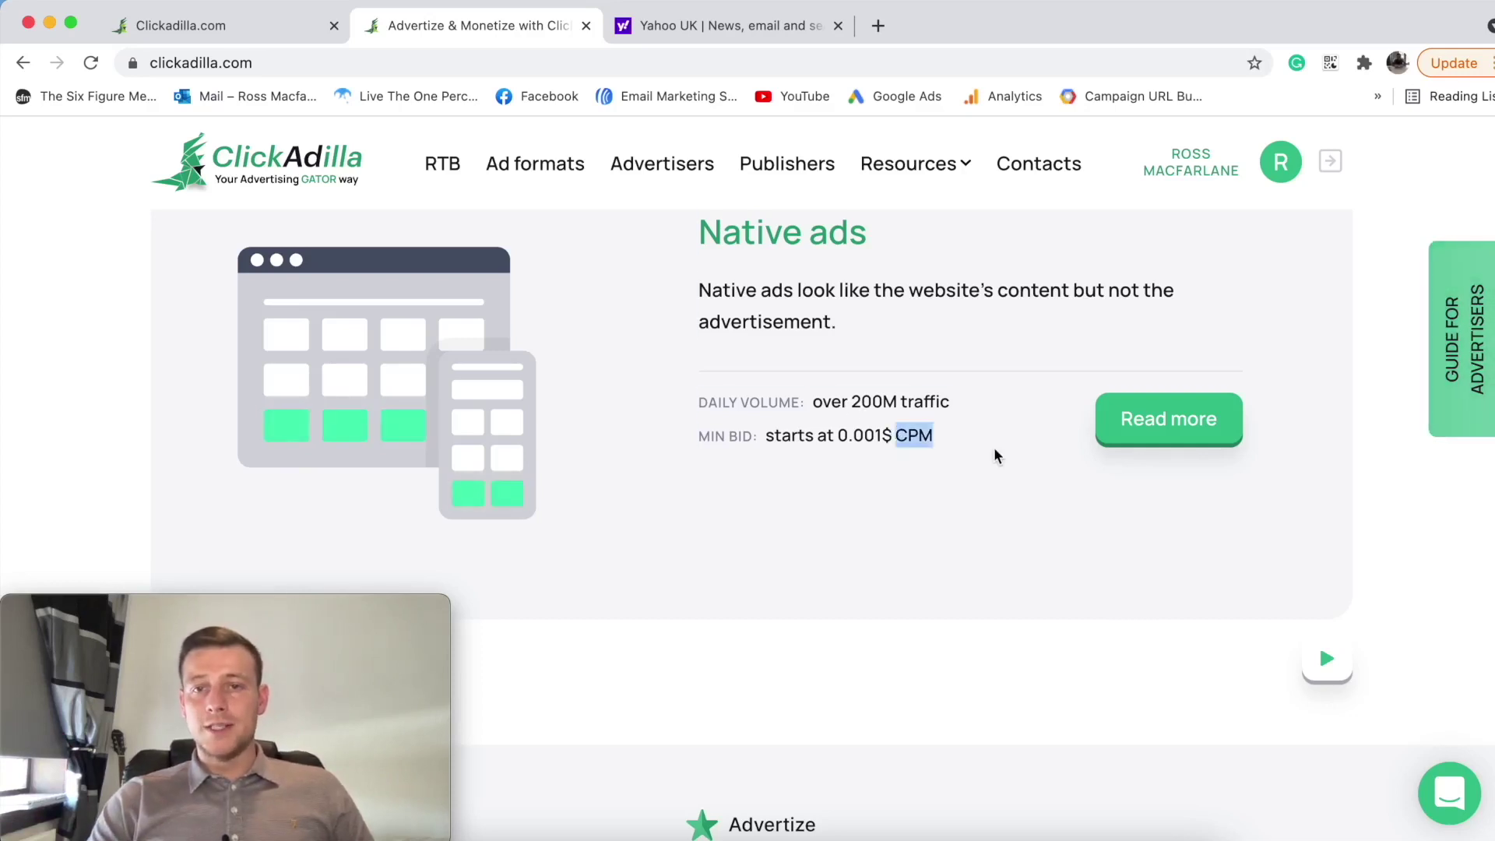
triple_click(961, 480)
left_click(900, 450)
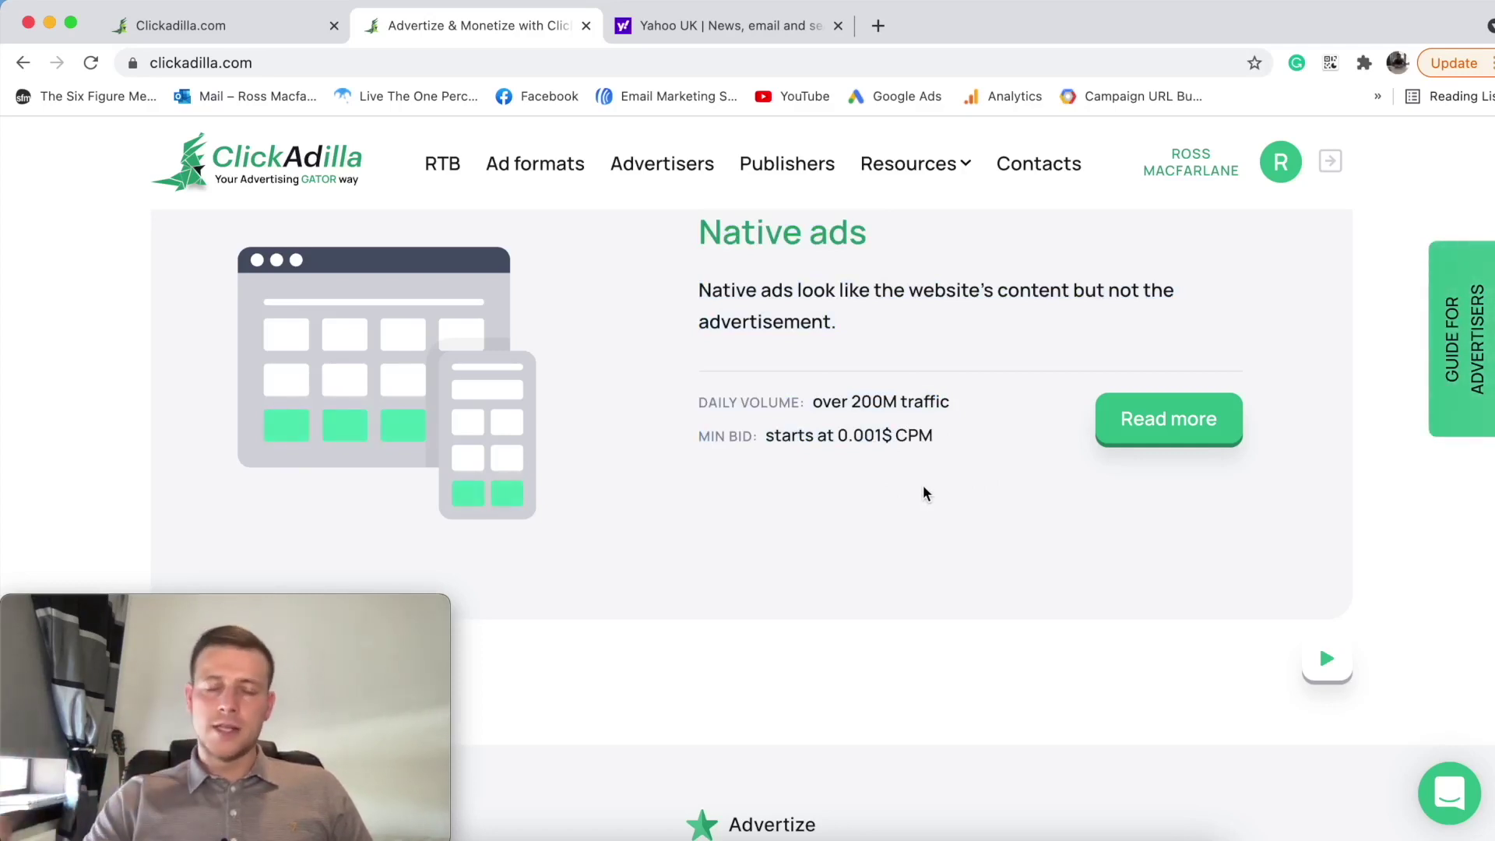
Step: Open the full Native Ads page and highlight CPC and the pricing models in its subtitle
left_click(1155, 435)
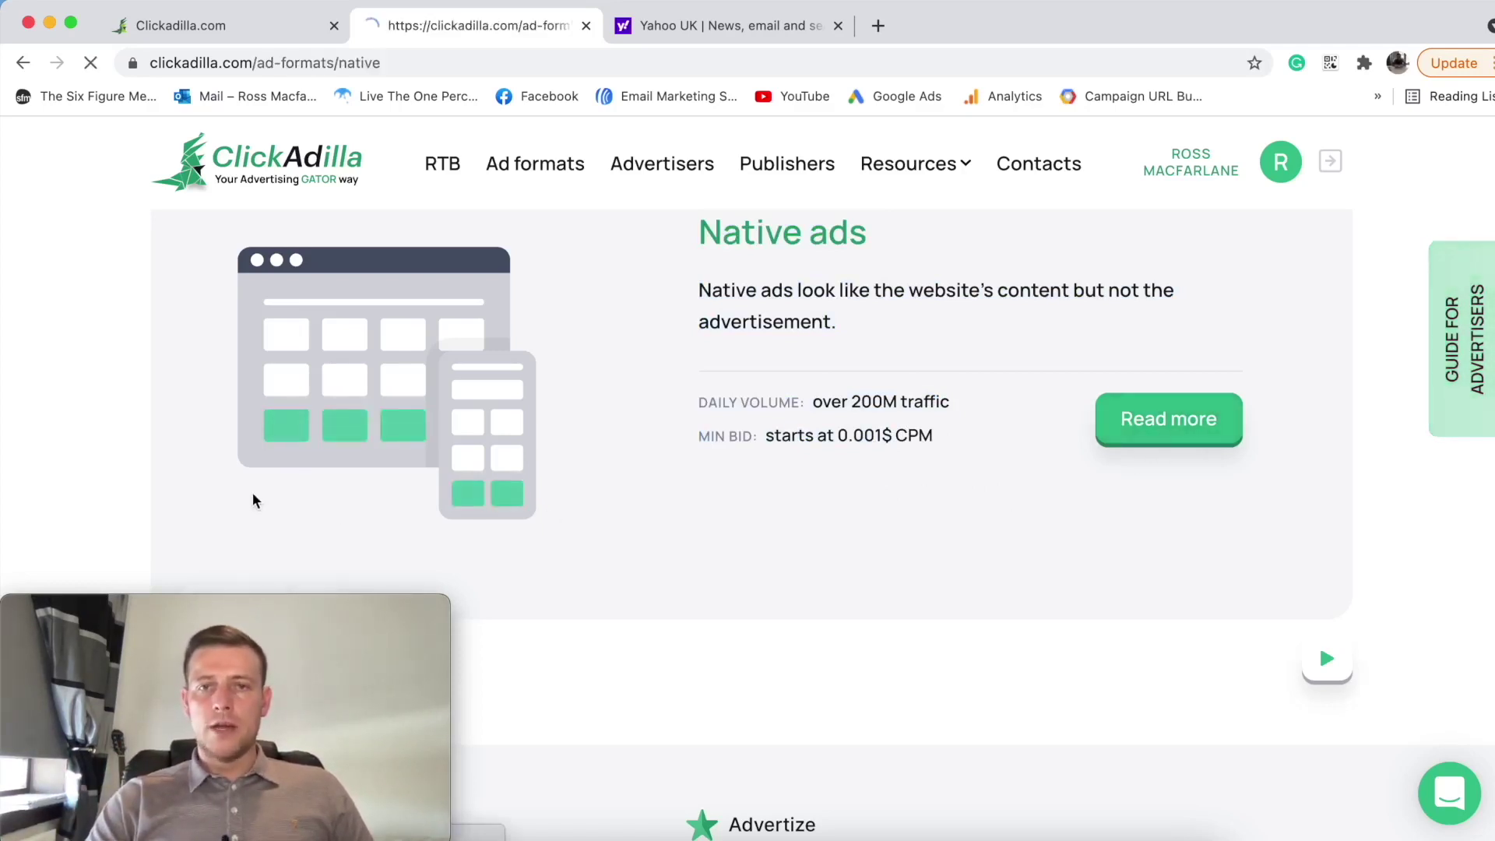
scroll(1204, 414, "down", 3)
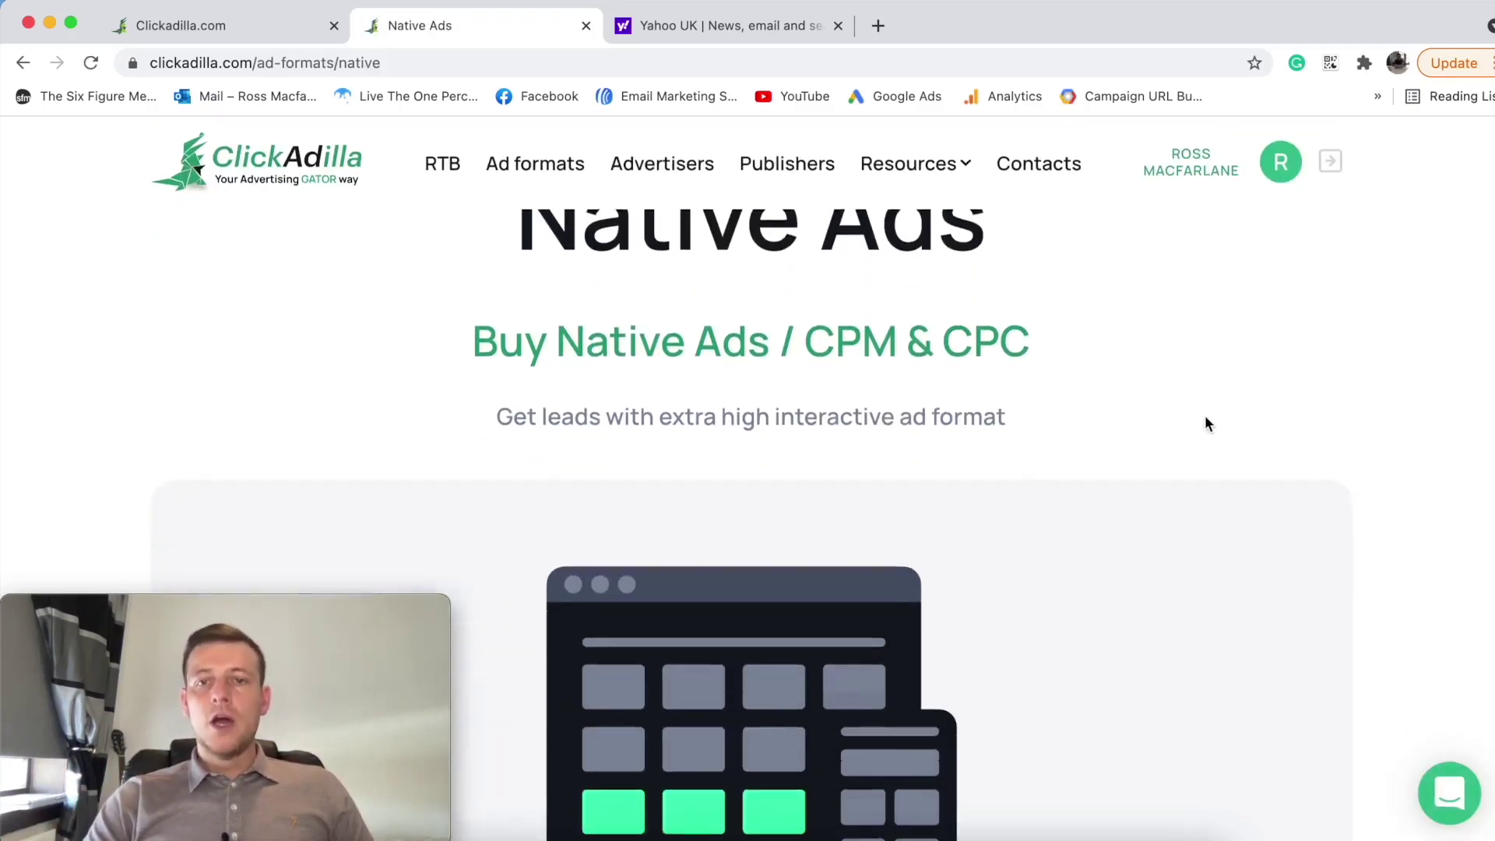
scroll(590, 296, "up", 3)
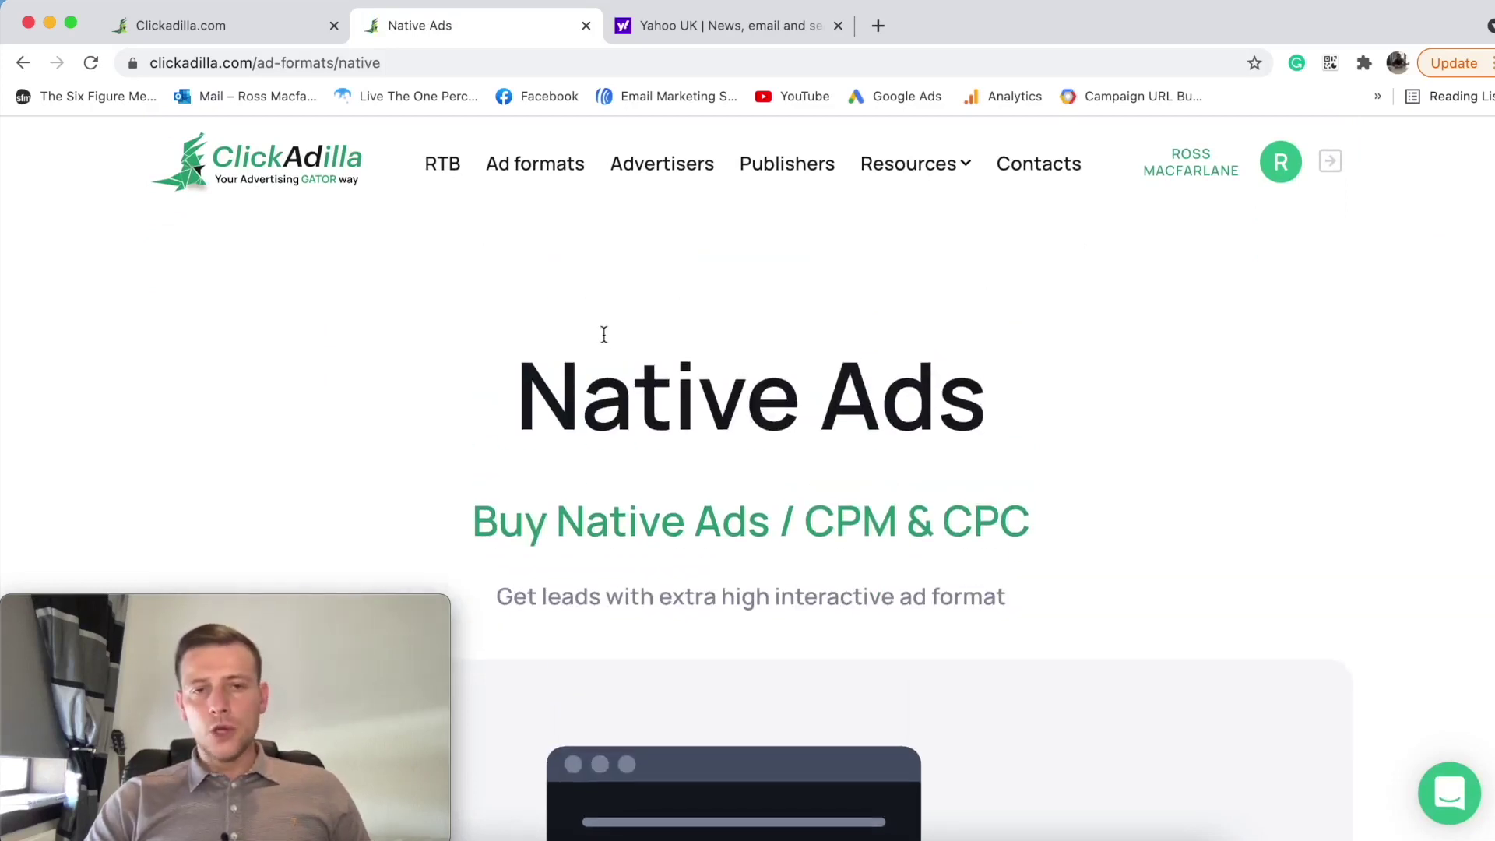
scroll(605, 335, "down", 1)
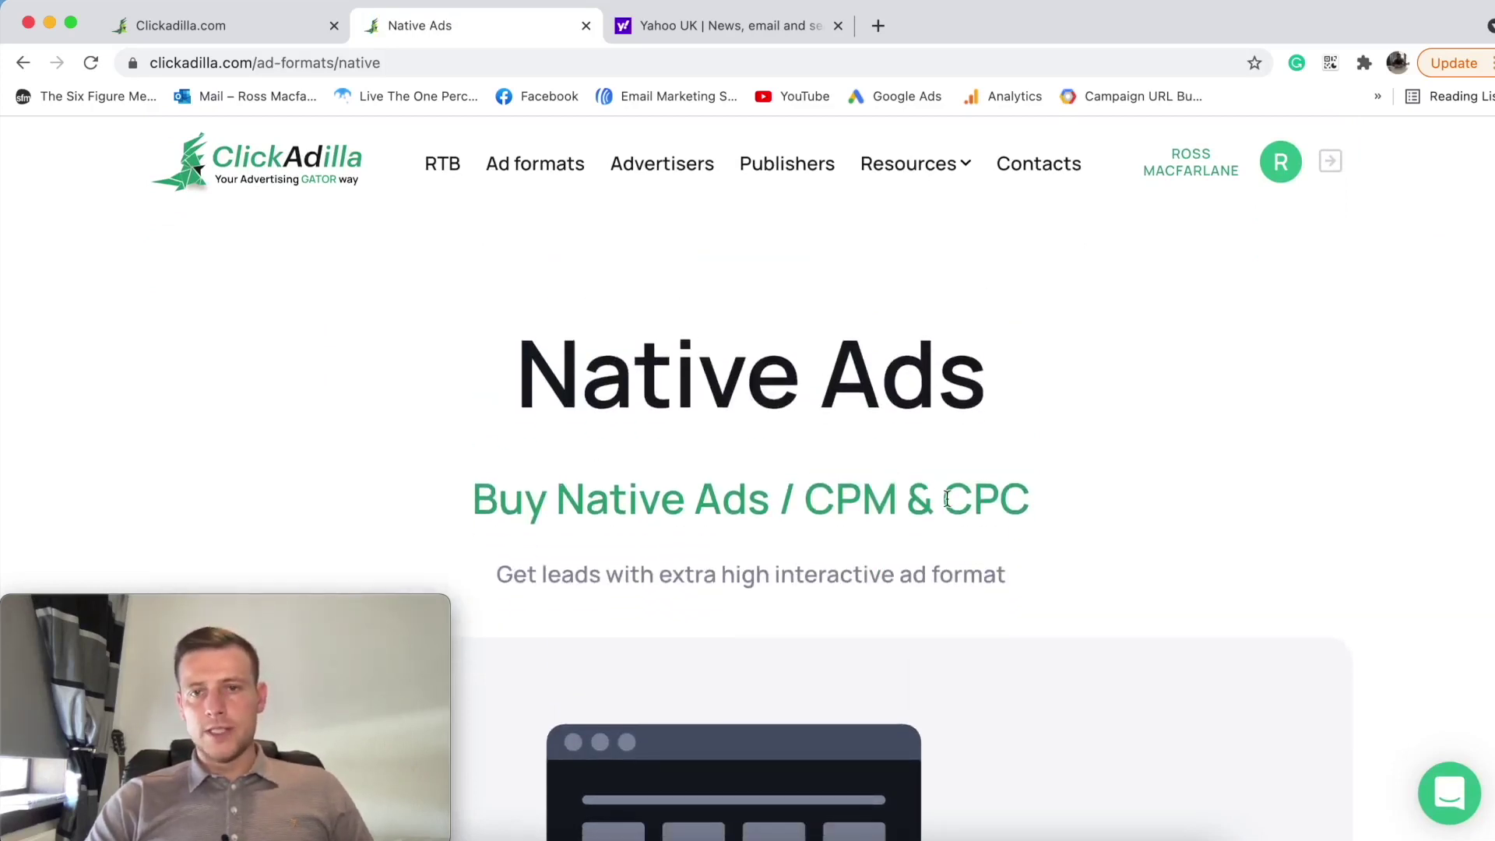
left_click_drag(947, 499, 1185, 473)
left_click(1189, 481)
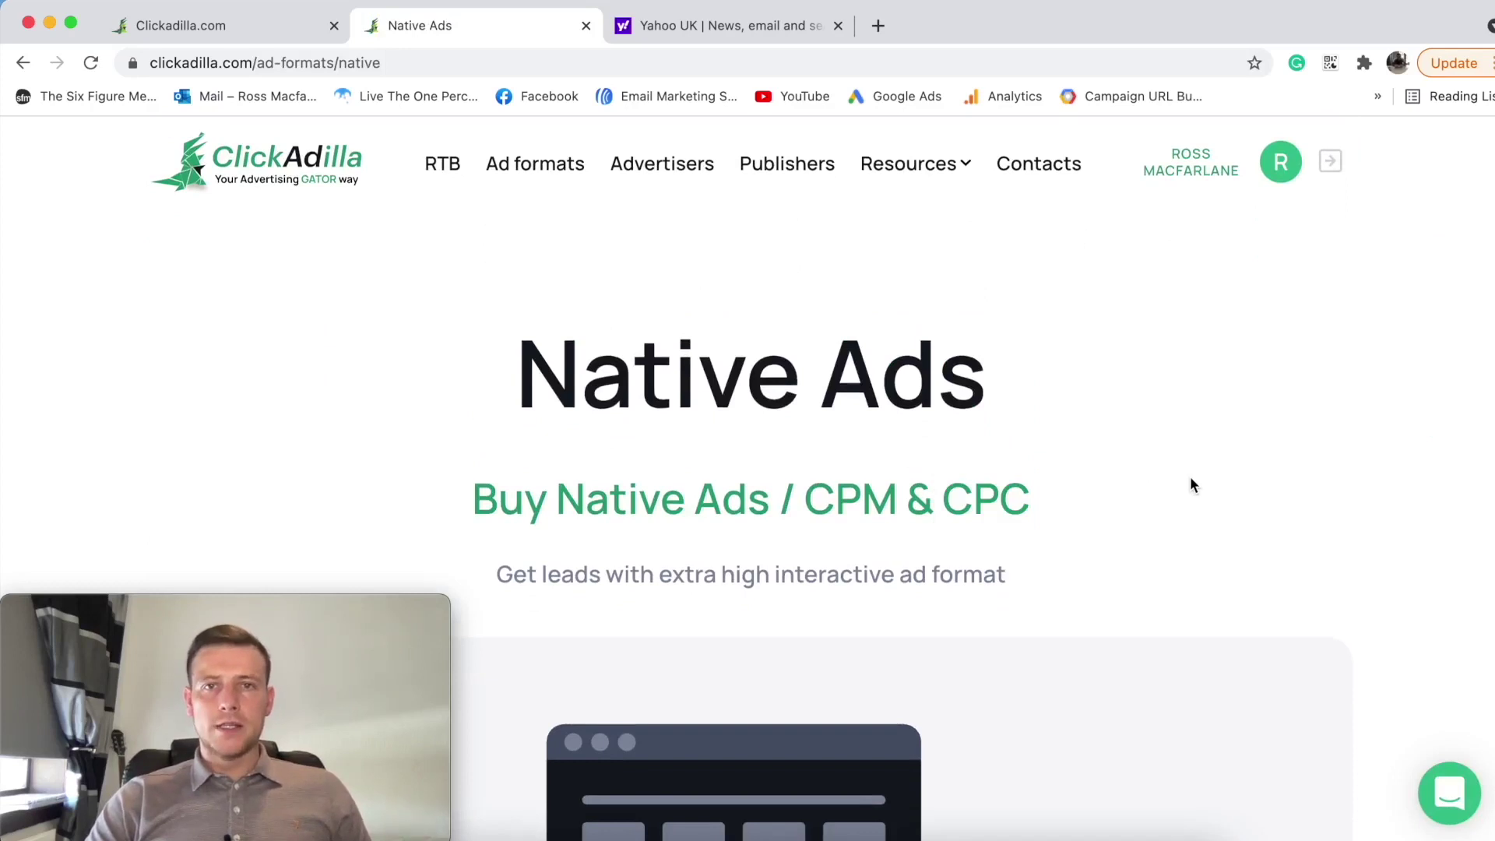
scroll(1191, 484, "down", 3)
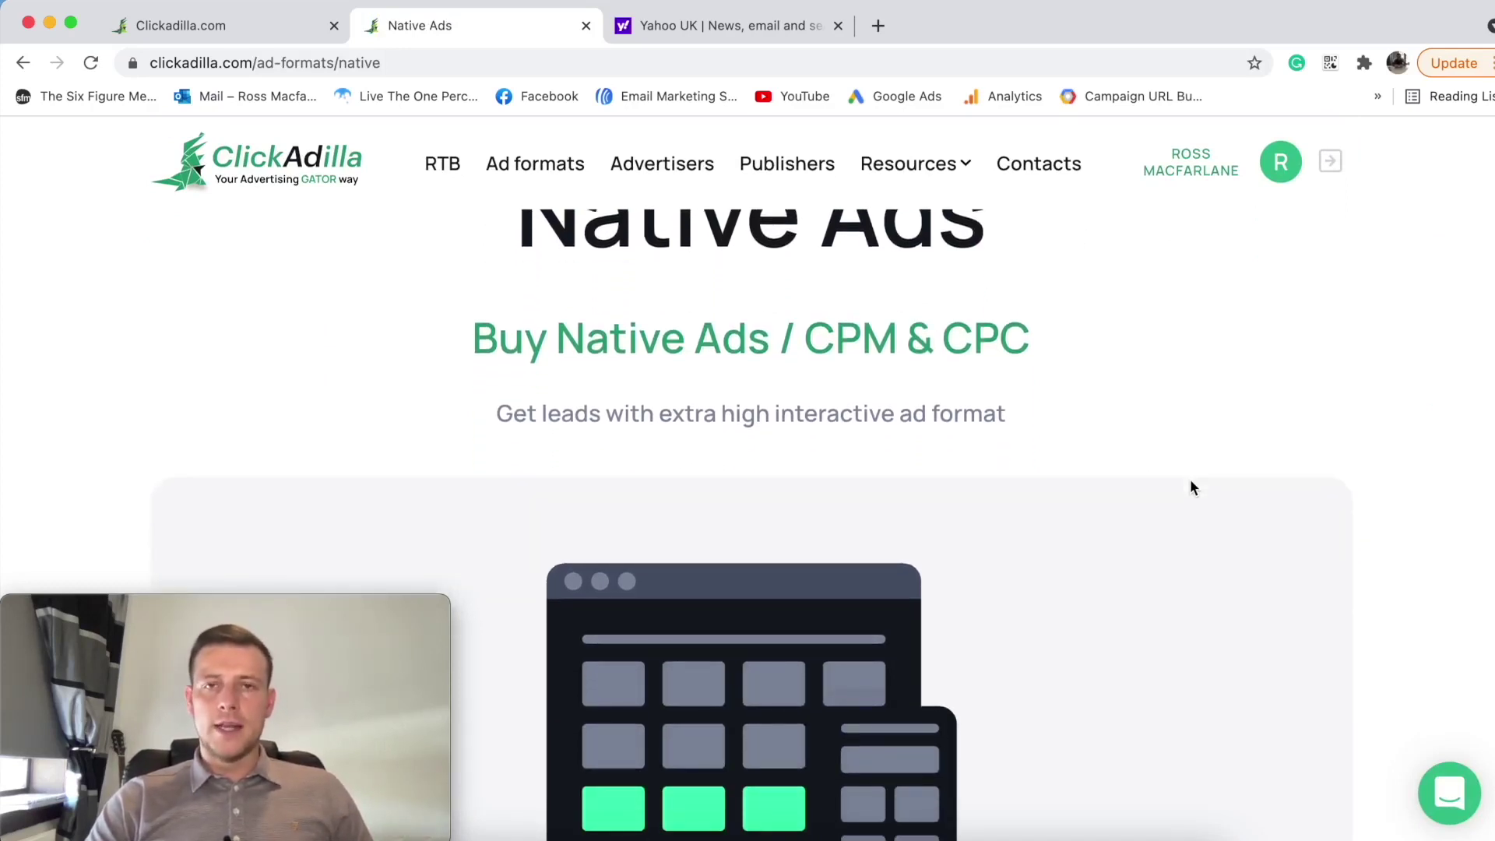
mouse_move(855, 345)
left_mouse_down()
mouse_move(837, 346)
mouse_move(877, 347)
left_mouse_up()
left_click(1090, 356)
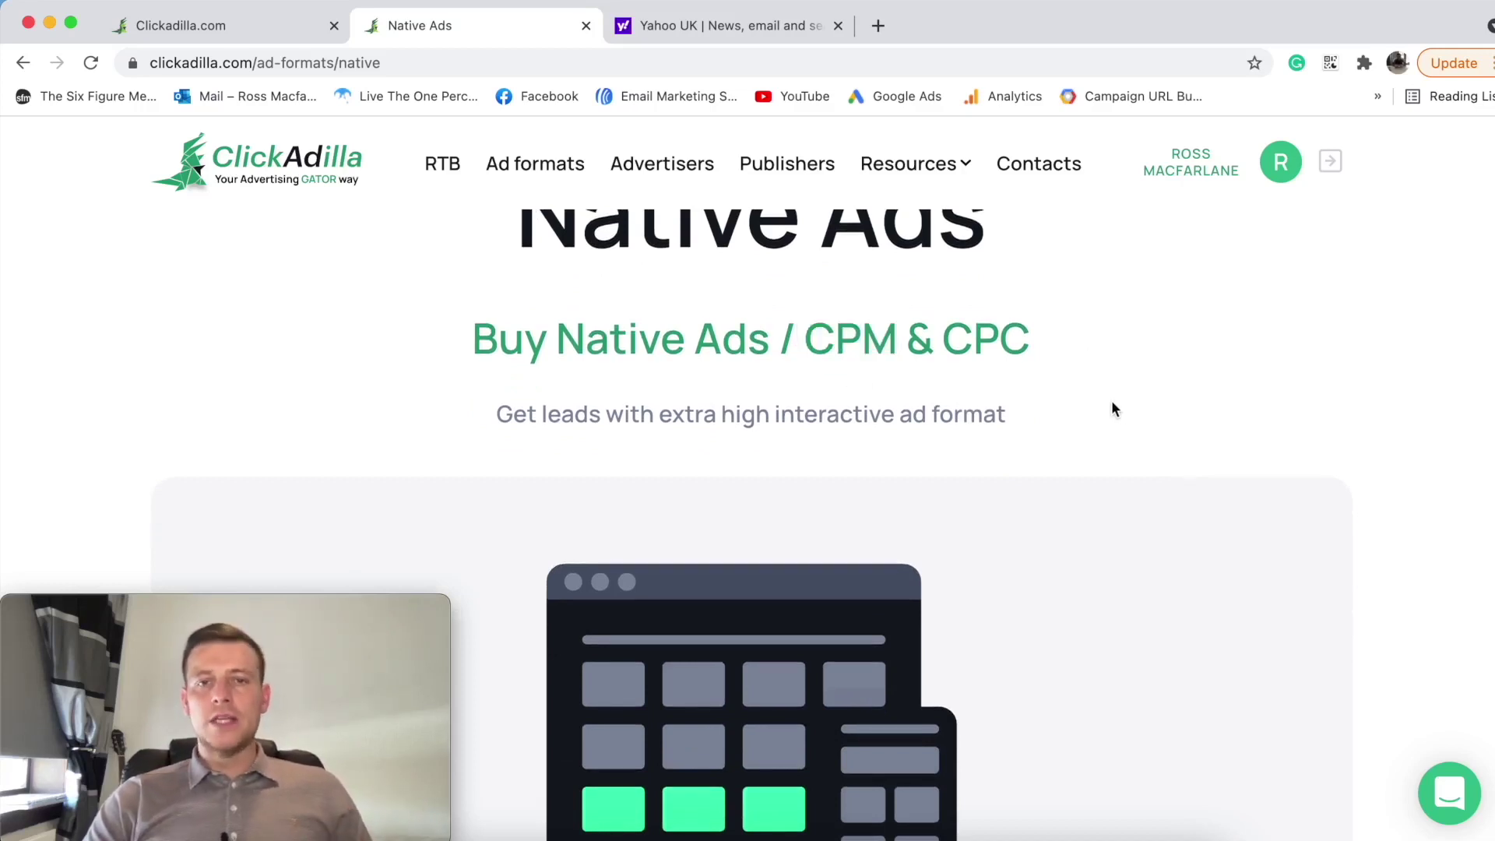
Step: Highlight the 250 467 962 daily traffic, country count and $0.001 minimum bid figures
scroll(1220, 413, "down", 15)
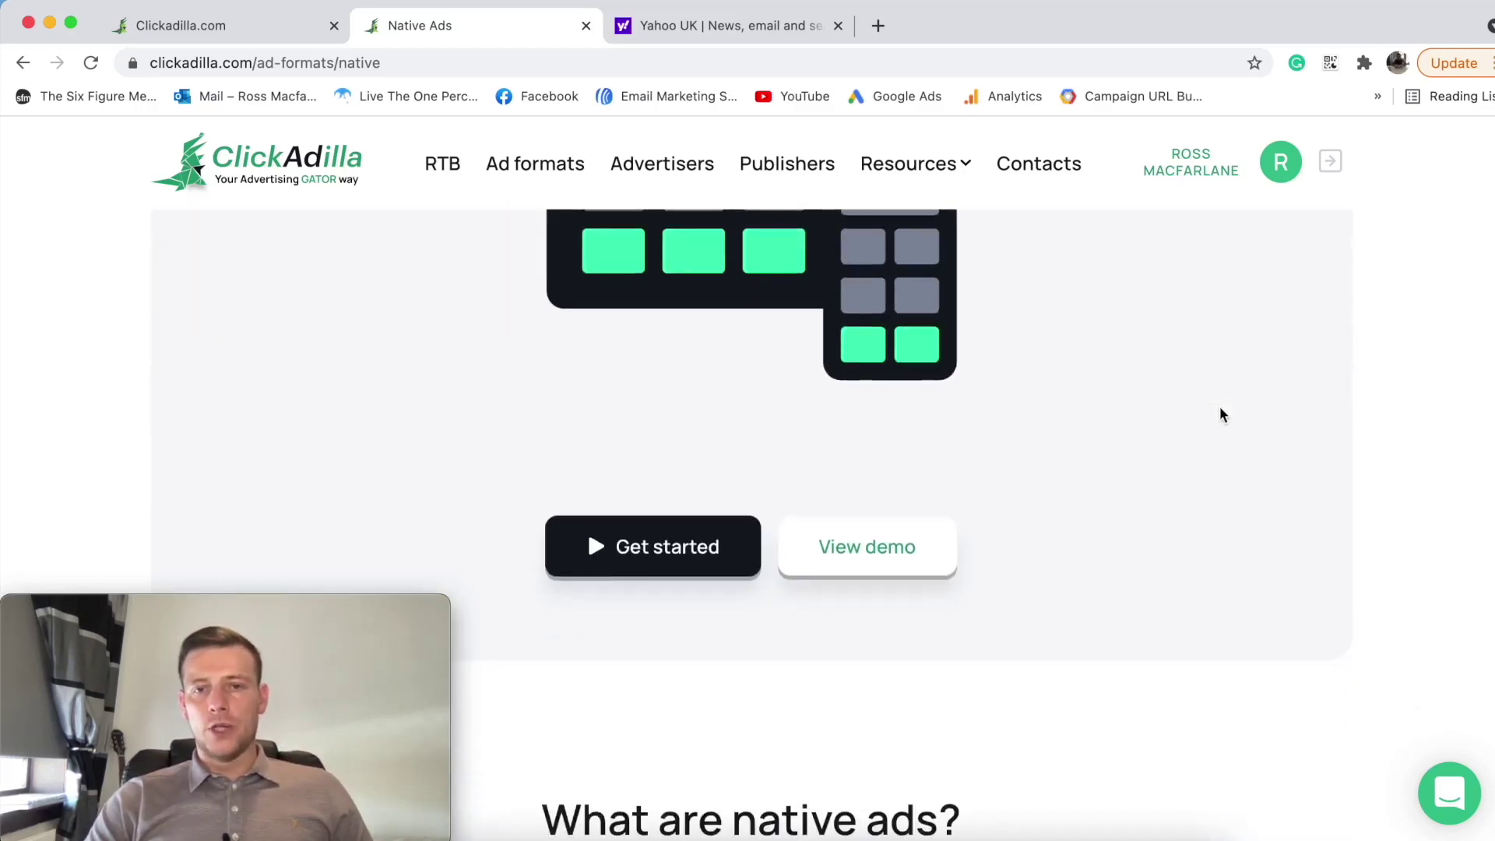
scroll(1226, 415, "down", 4)
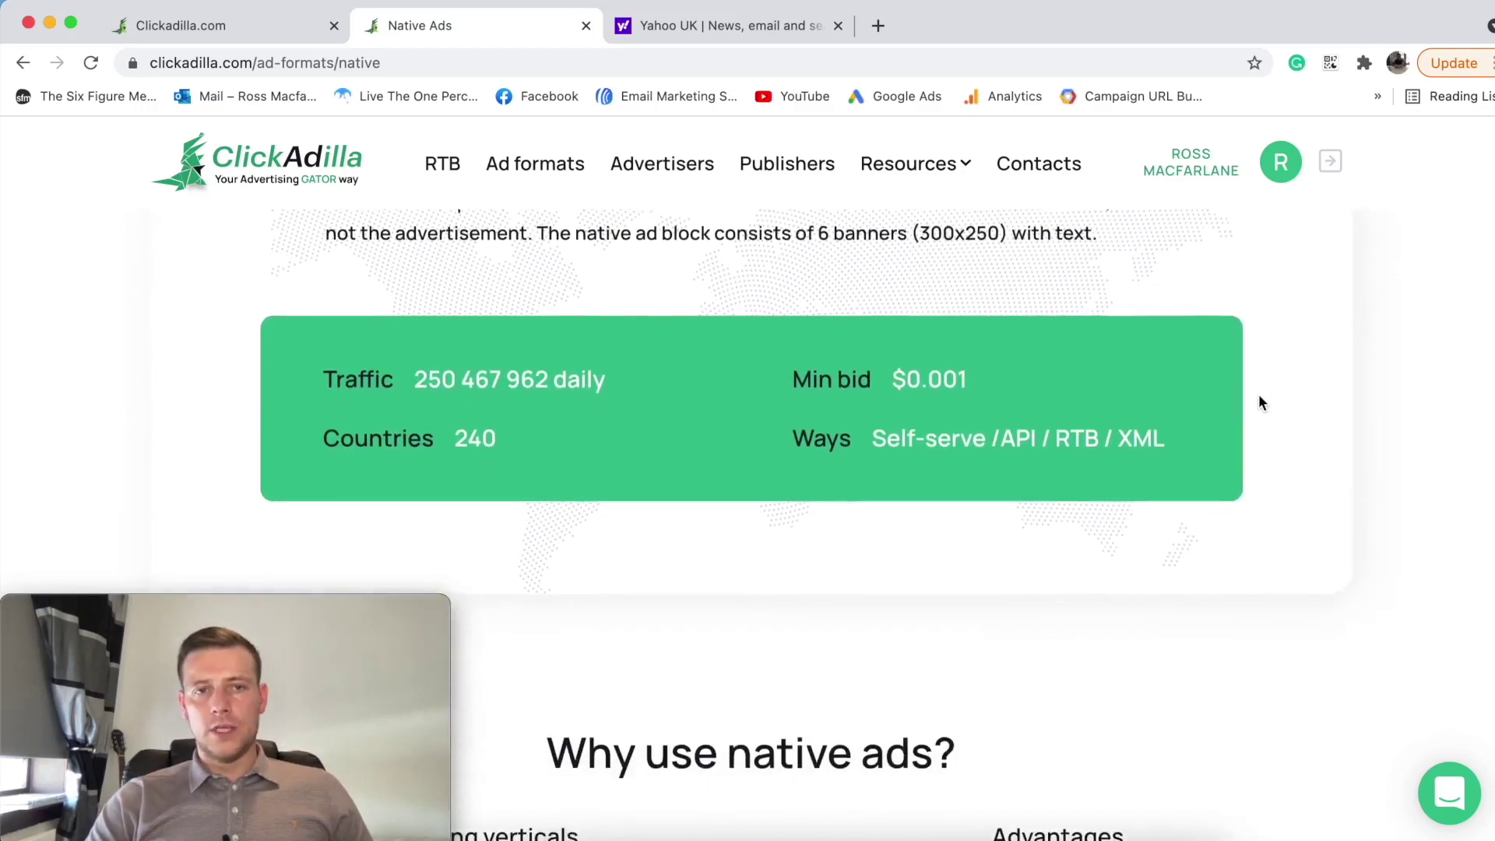
left_click_drag(411, 365, 618, 363)
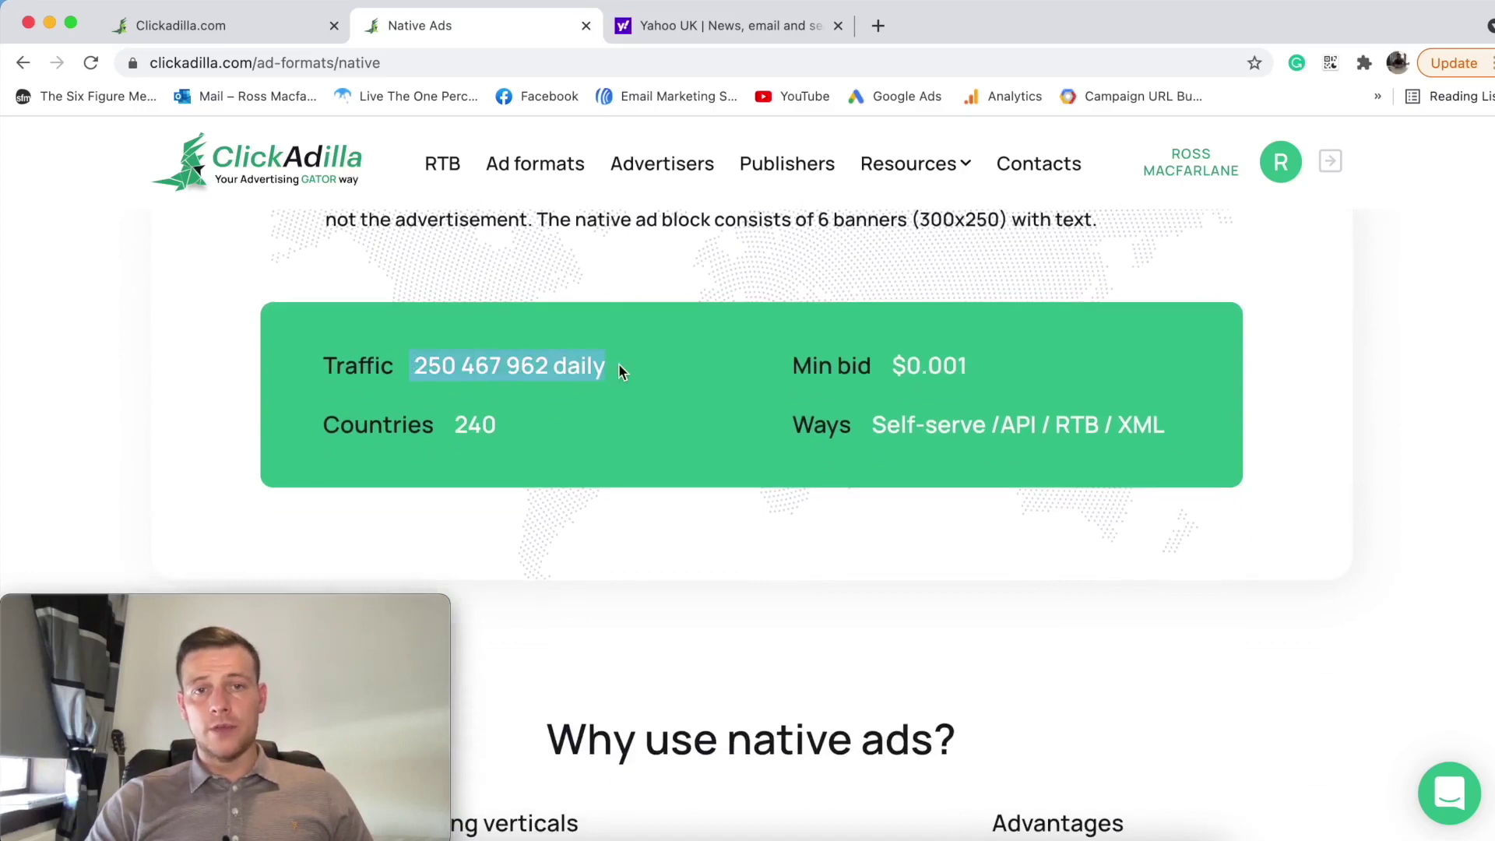
left_click_drag(468, 425, 529, 432)
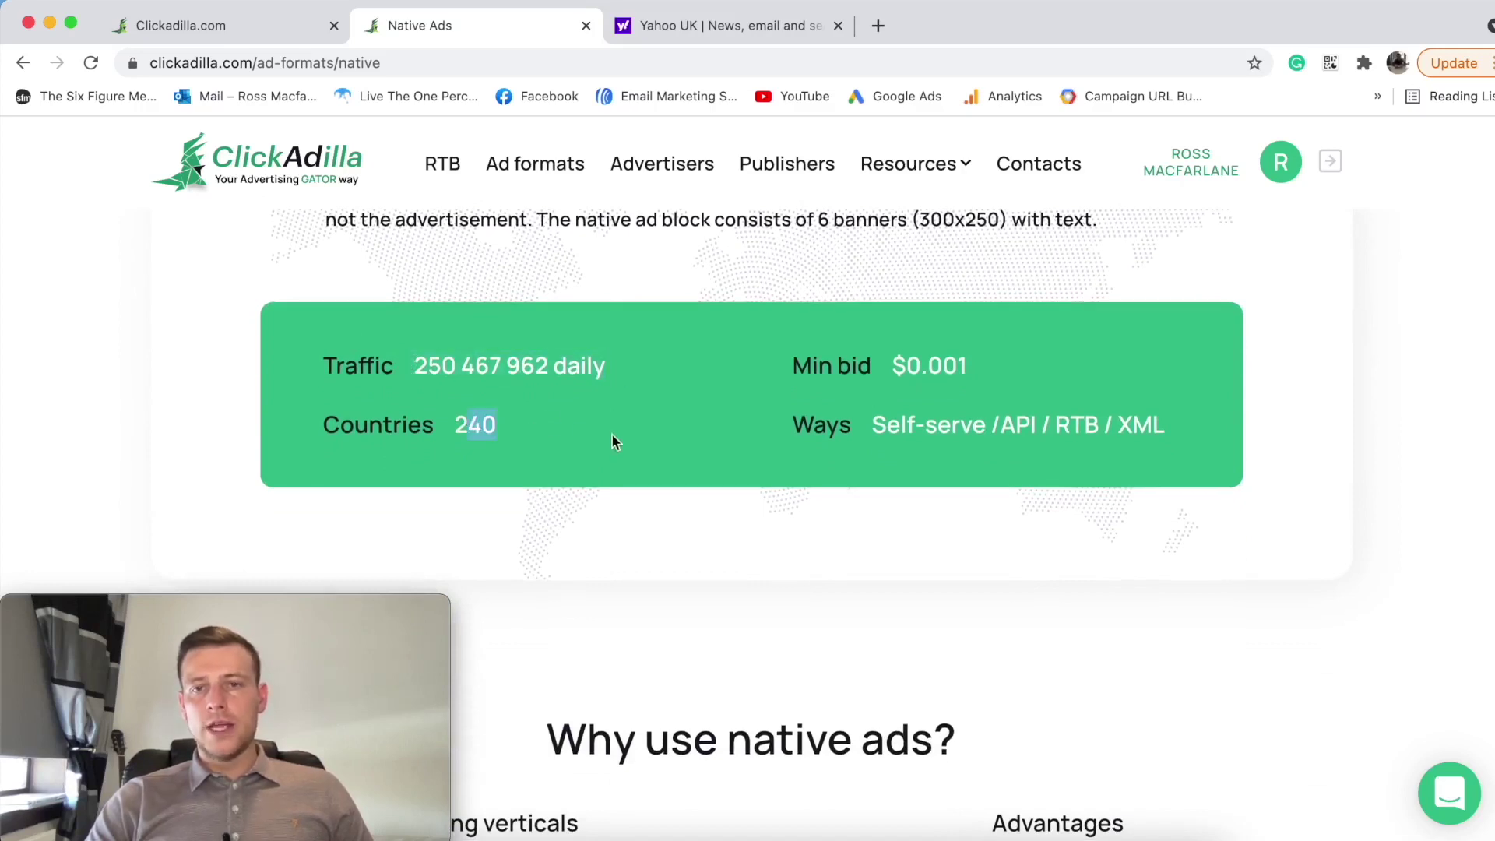
left_click_drag(892, 364, 1030, 368)
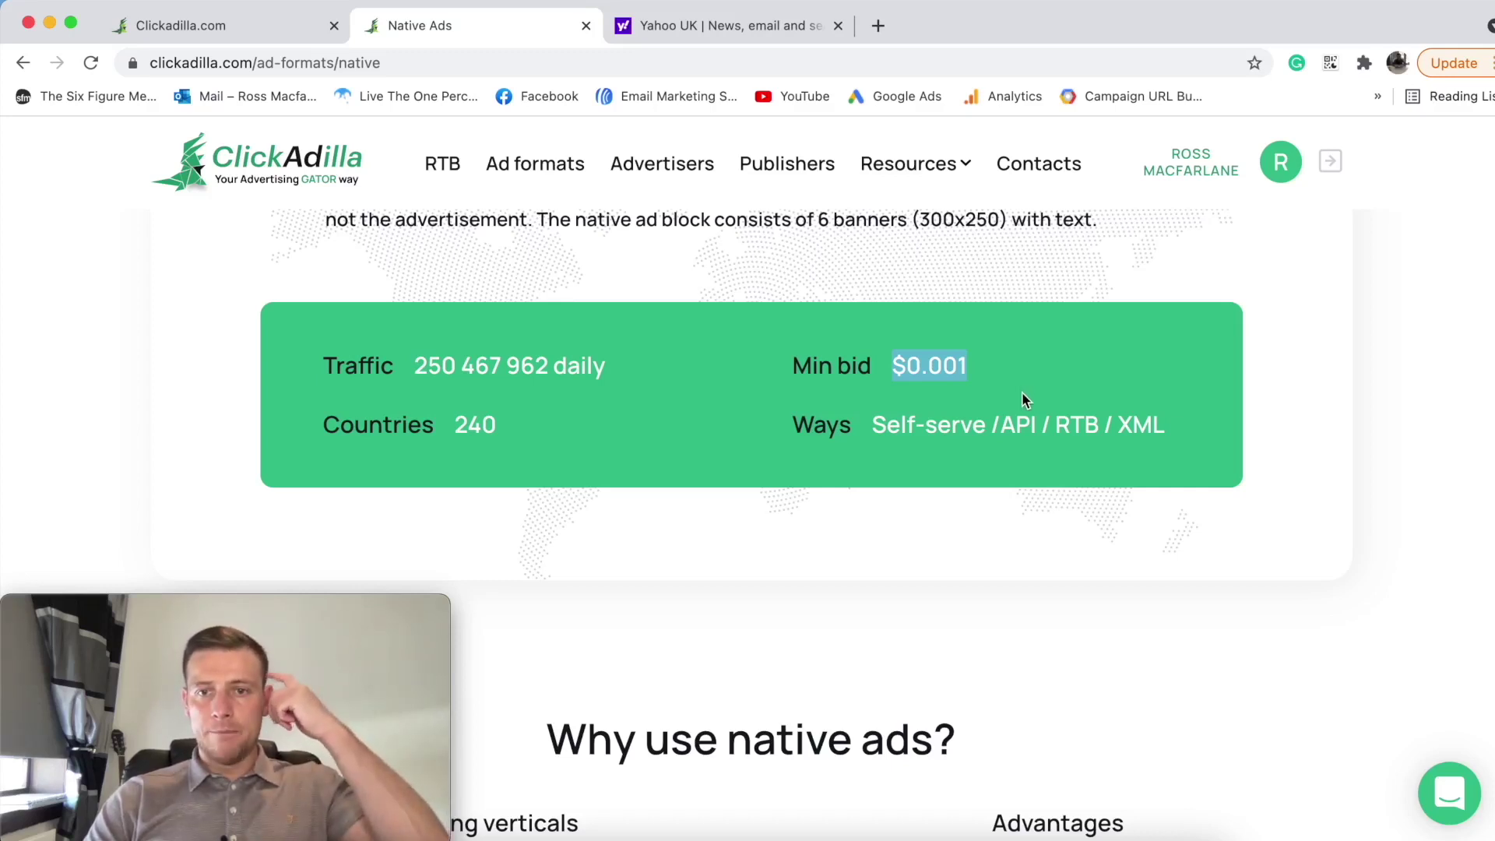
Step: Highlight the 24/7 Support Team and personal account manager advantages, then scroll to native ads tips
scroll(1021, 394, "down", 7)
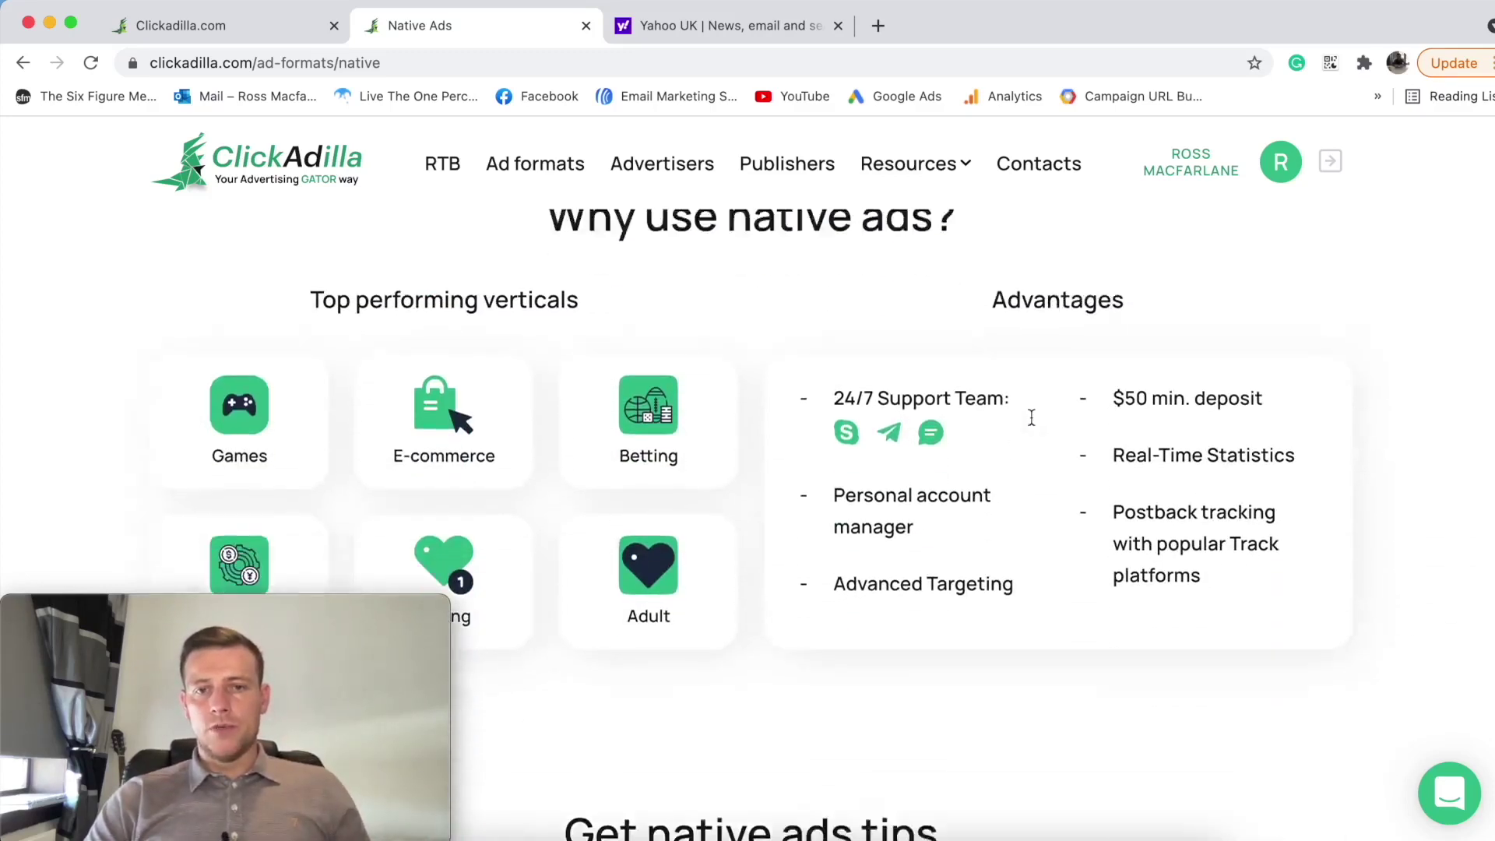
scroll(1031, 418, "down", 1)
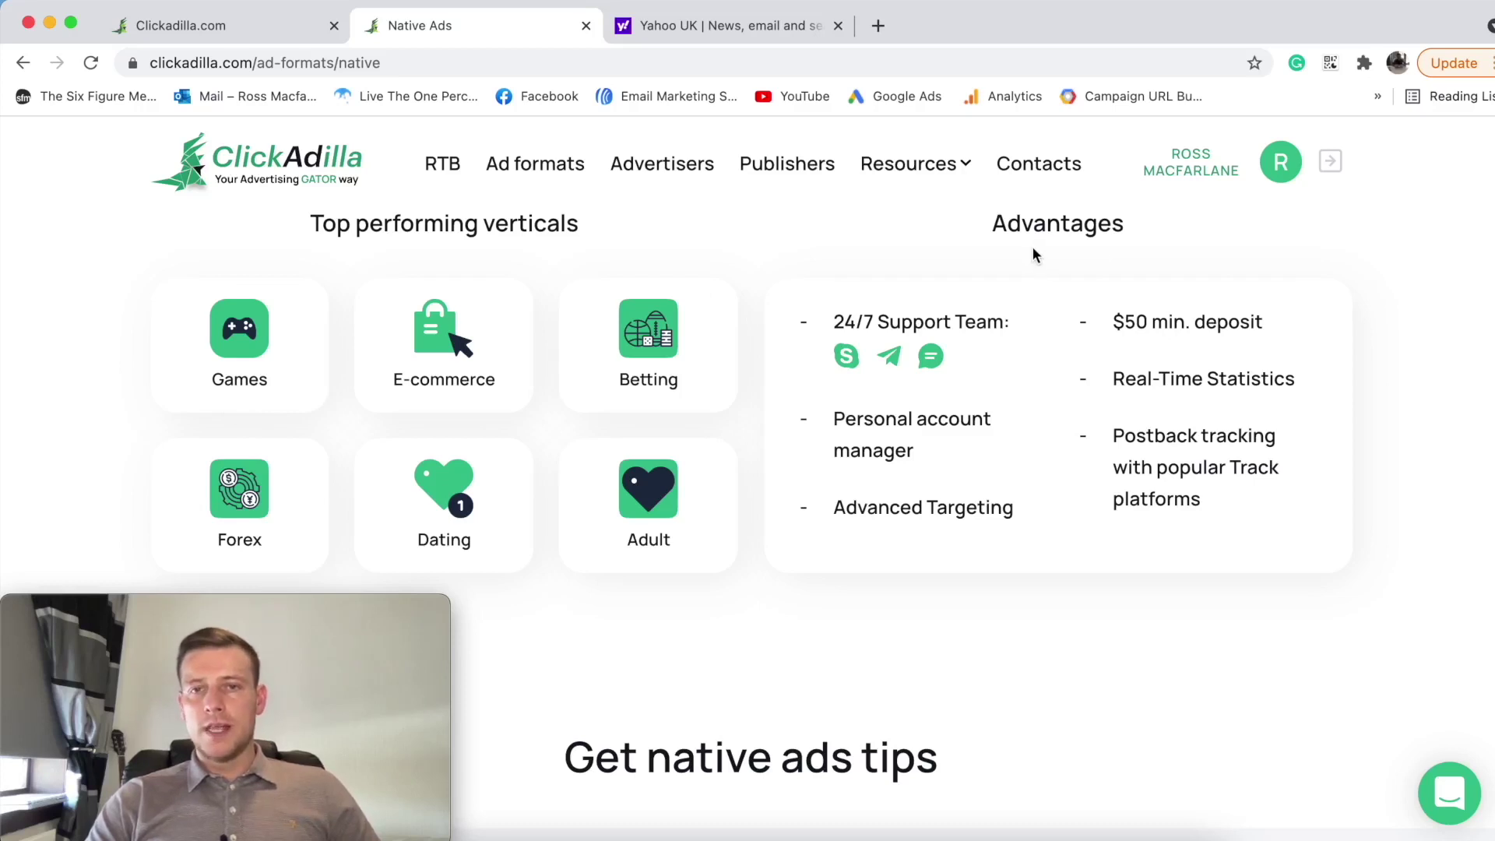
left_click_drag(843, 321, 1029, 320)
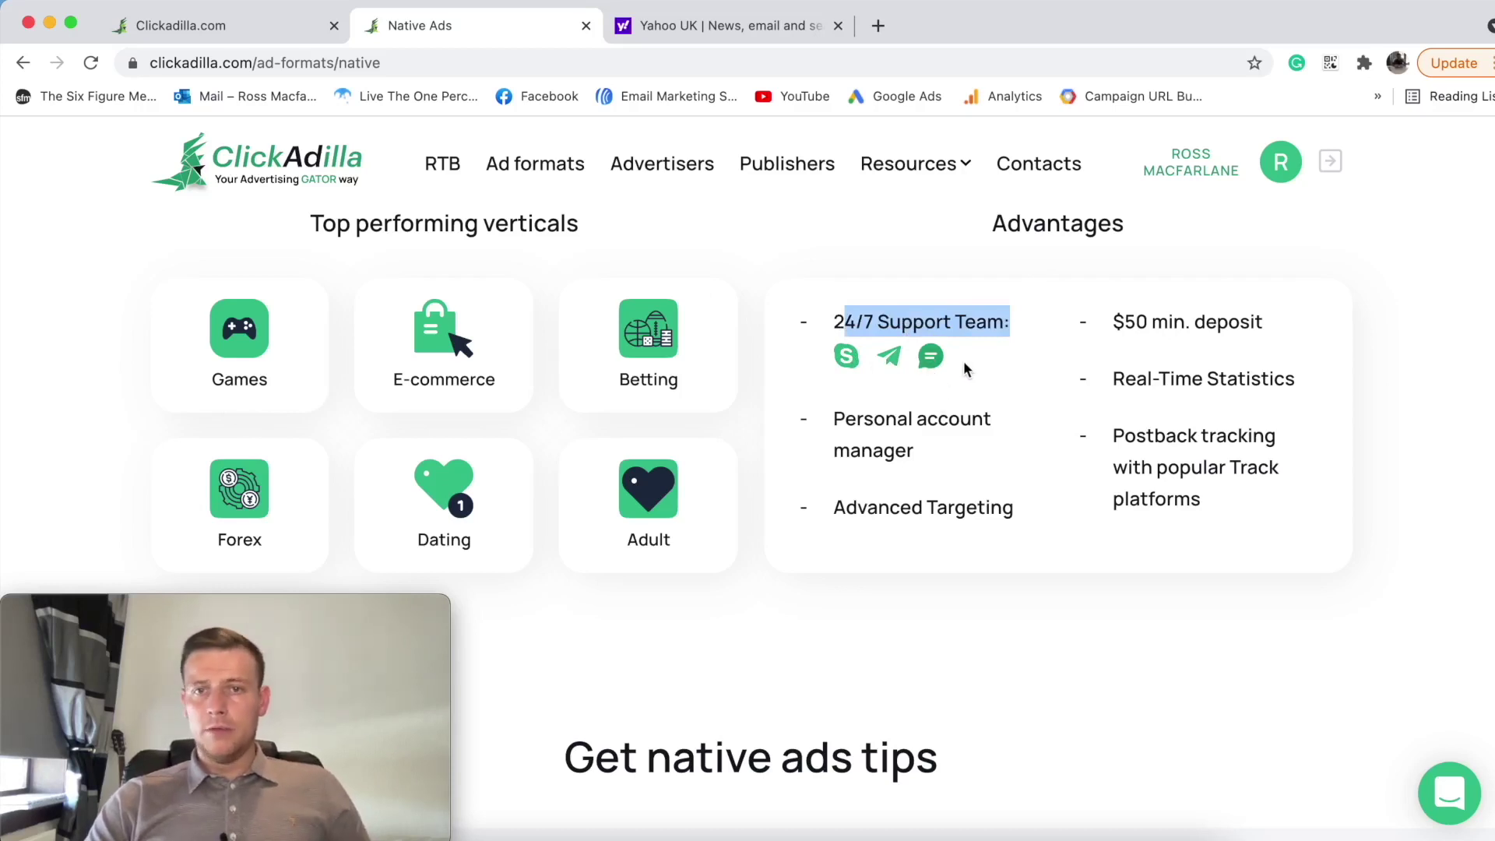
left_click_drag(830, 427, 992, 442)
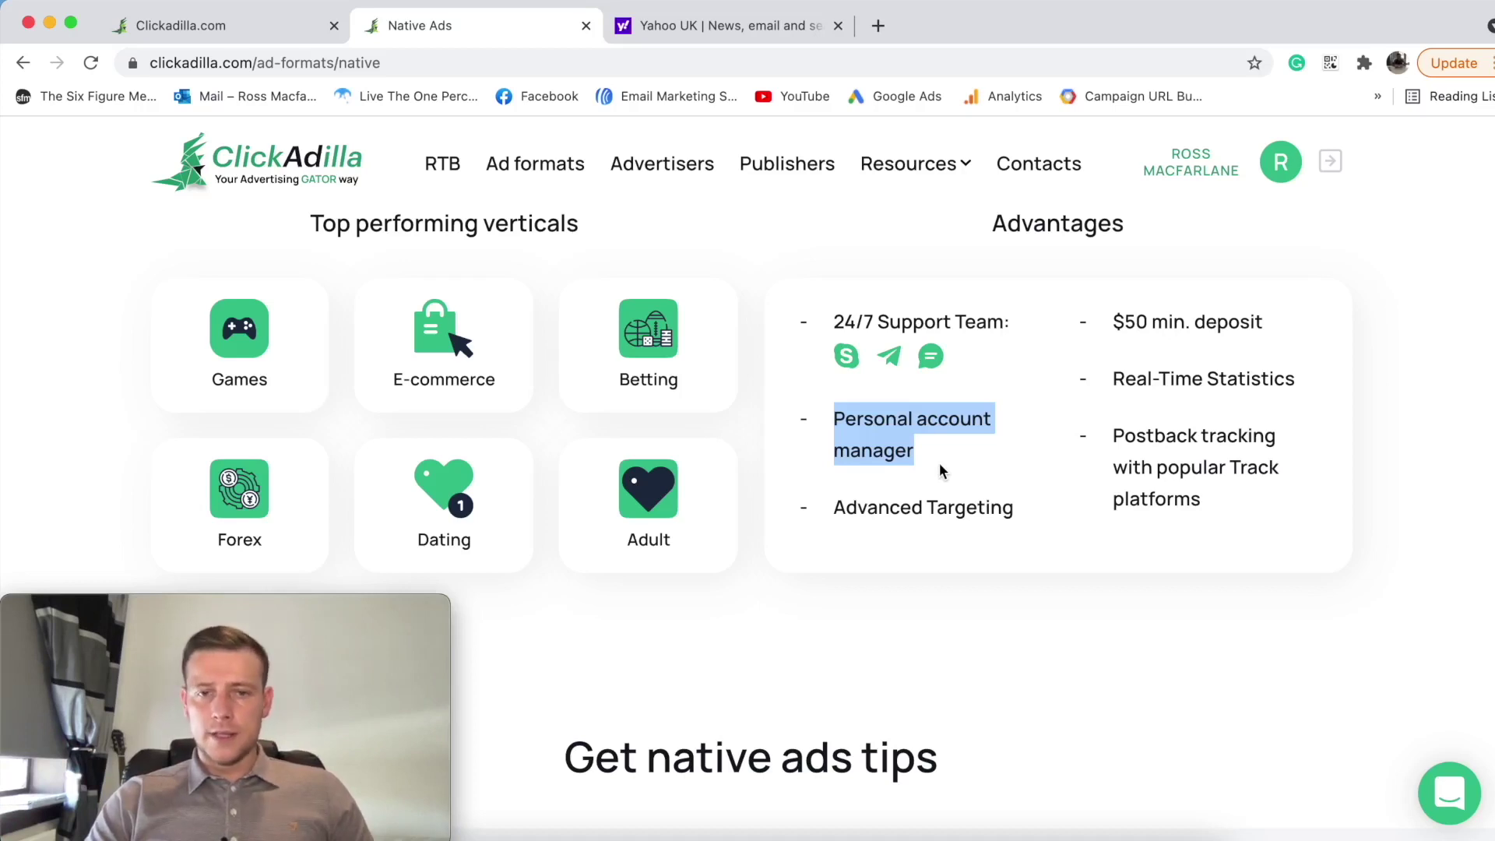
scroll(935, 483, "down", 7)
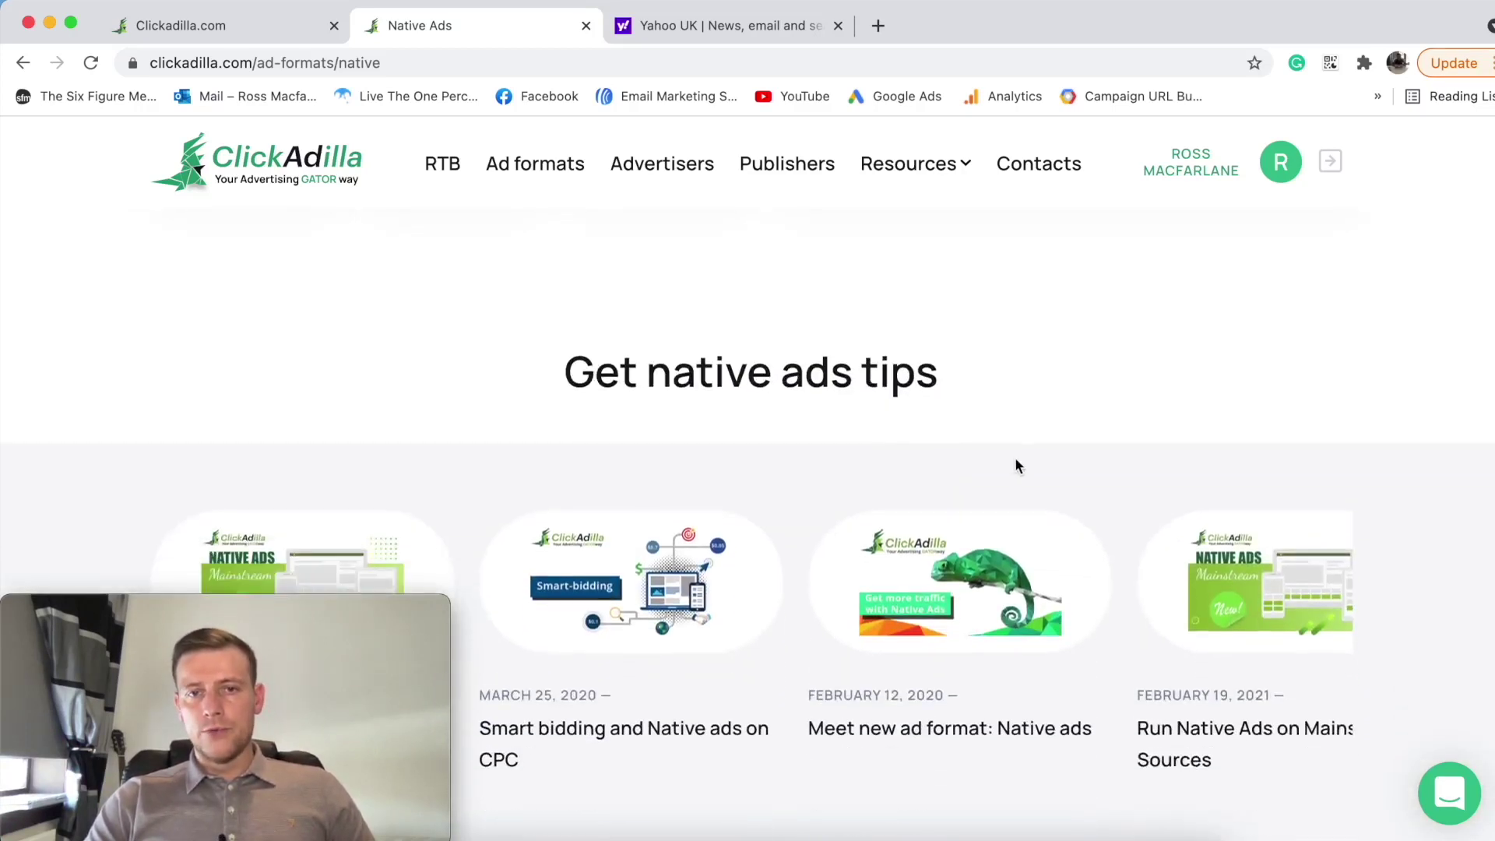
Step: Scroll through the rest of the Native Ads page, then return to the Clickadilla.com dashboard tab
scroll(774, 347, "down", 2)
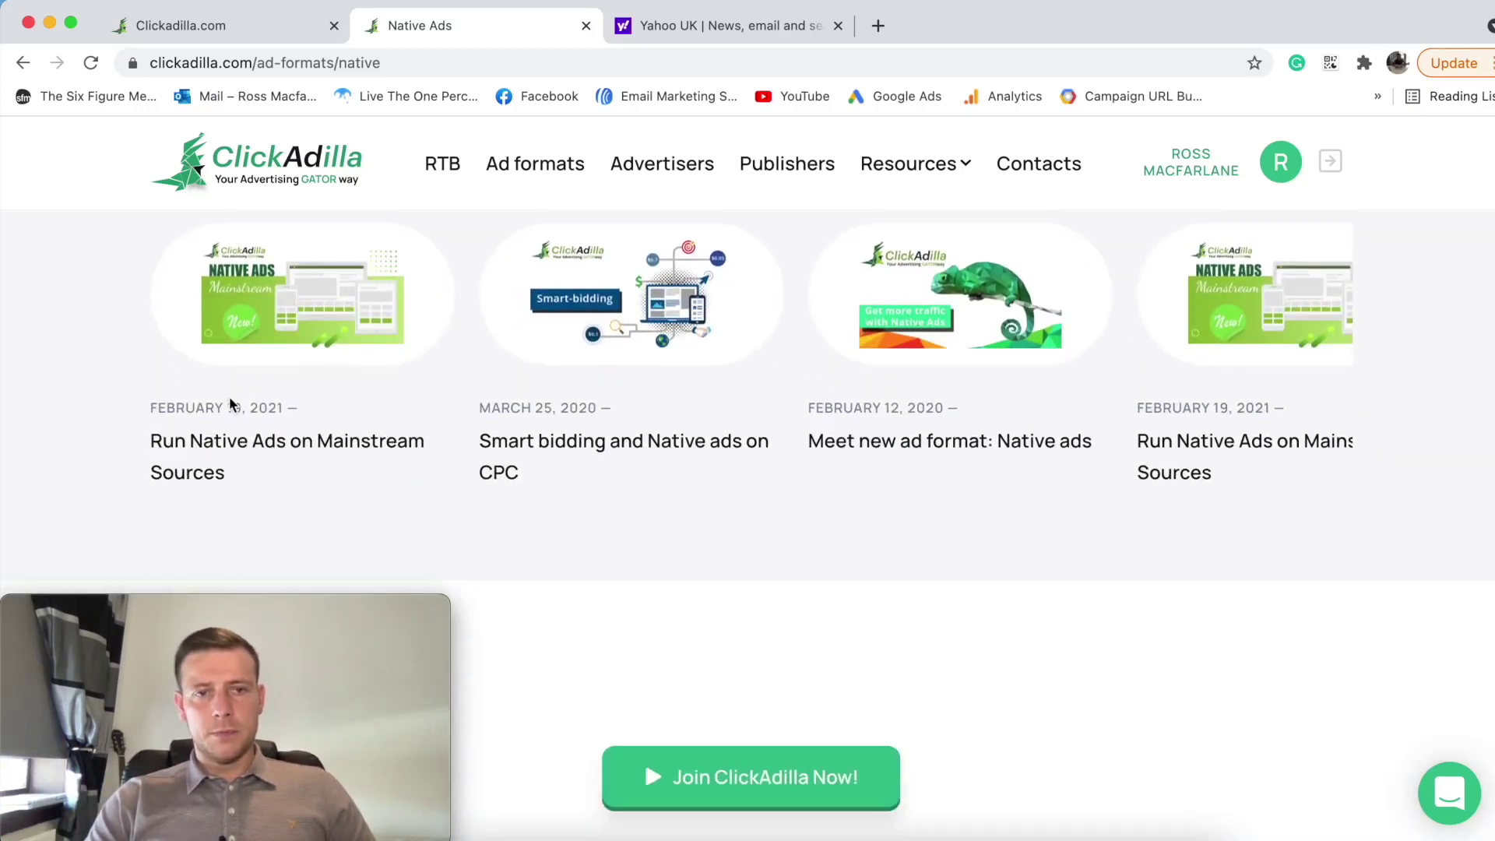
scroll(786, 421, "down", 7)
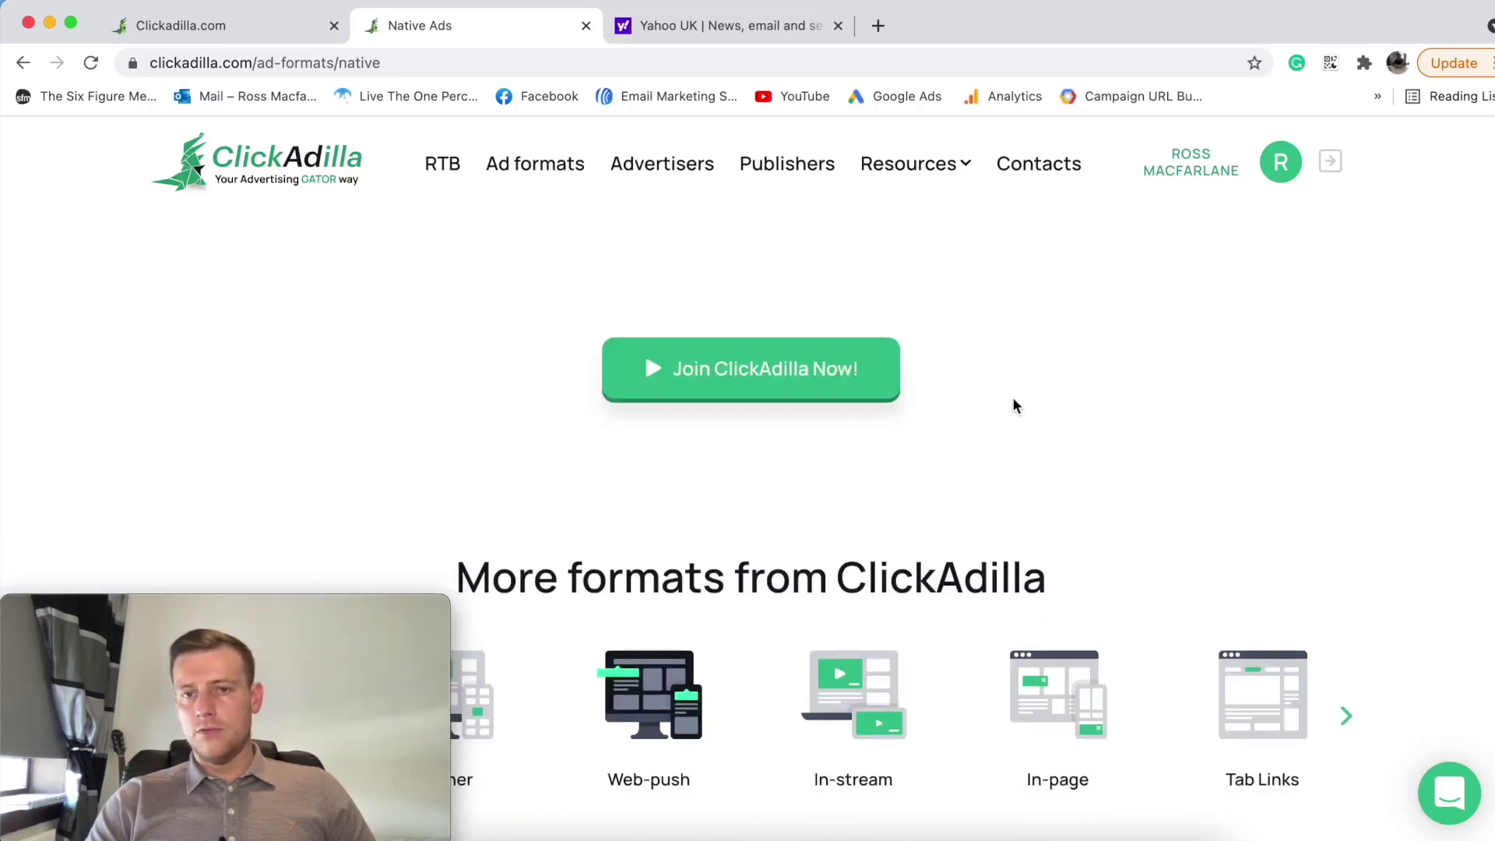
scroll(1013, 403, "down", 2)
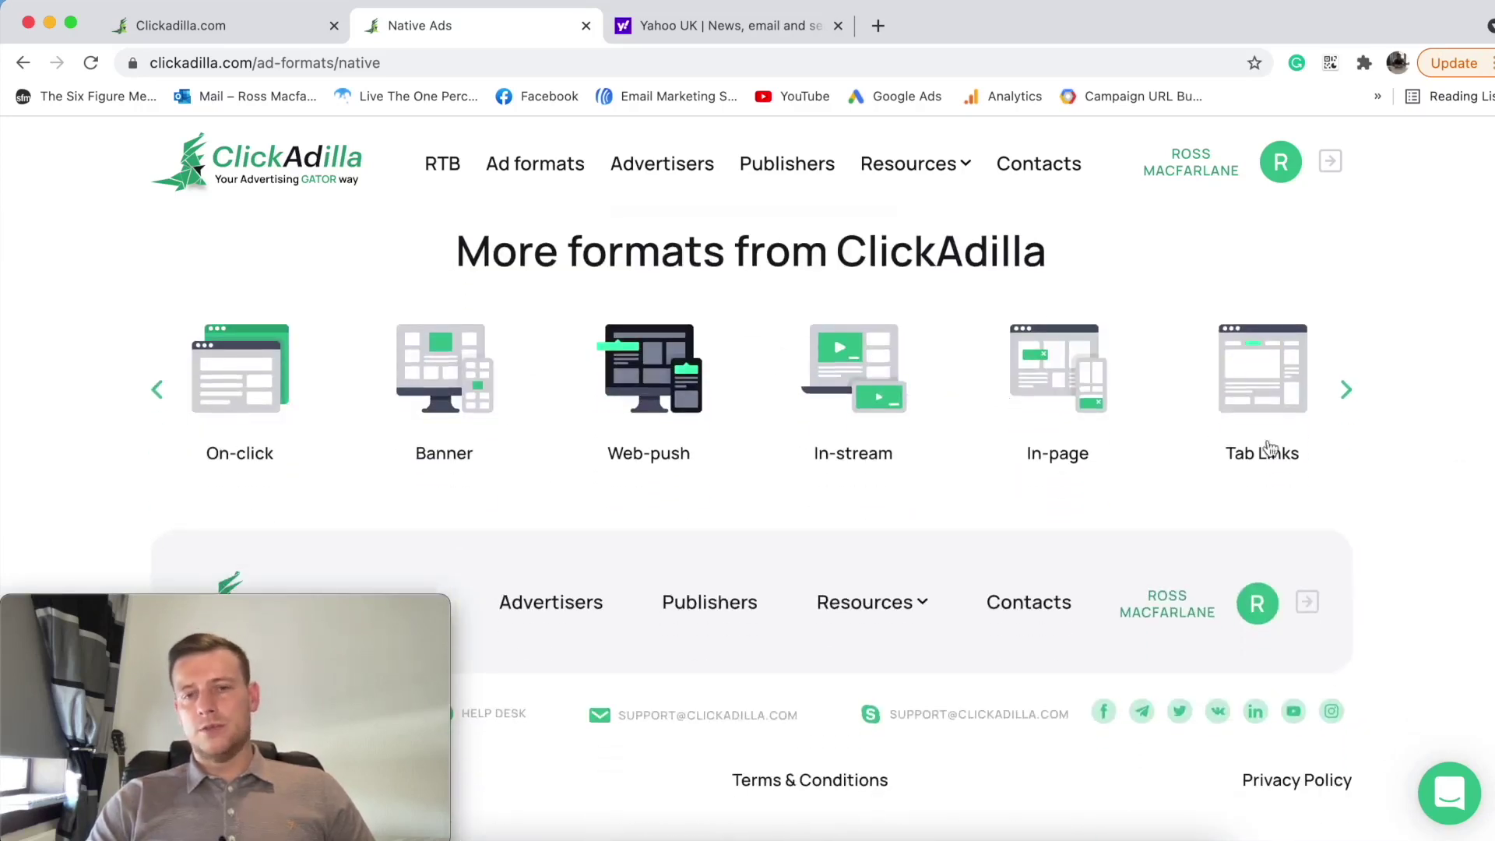
scroll(655, 358, "up", 2)
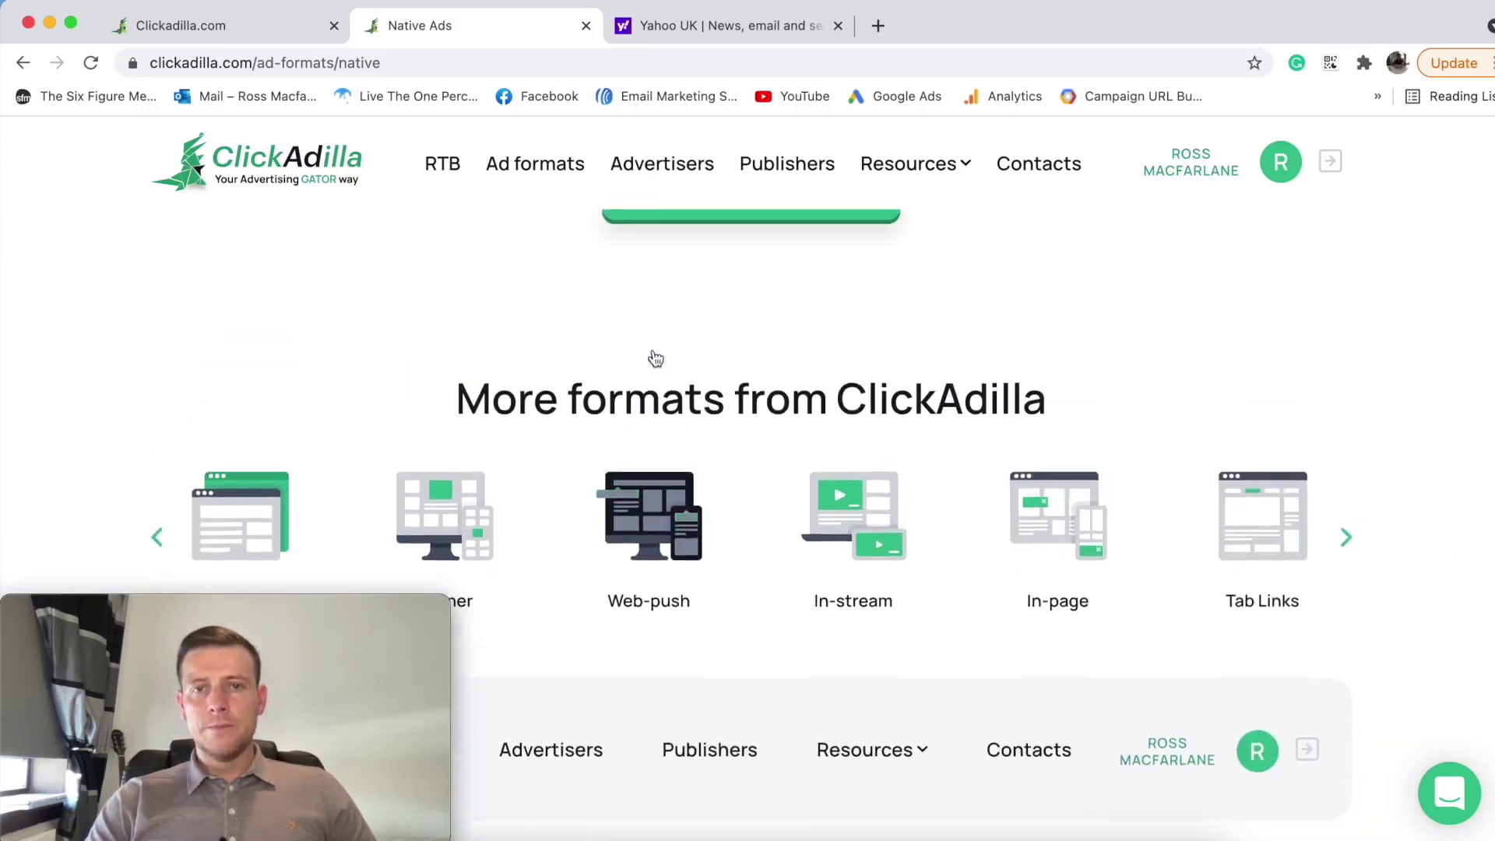
scroll(656, 358, "up", 20)
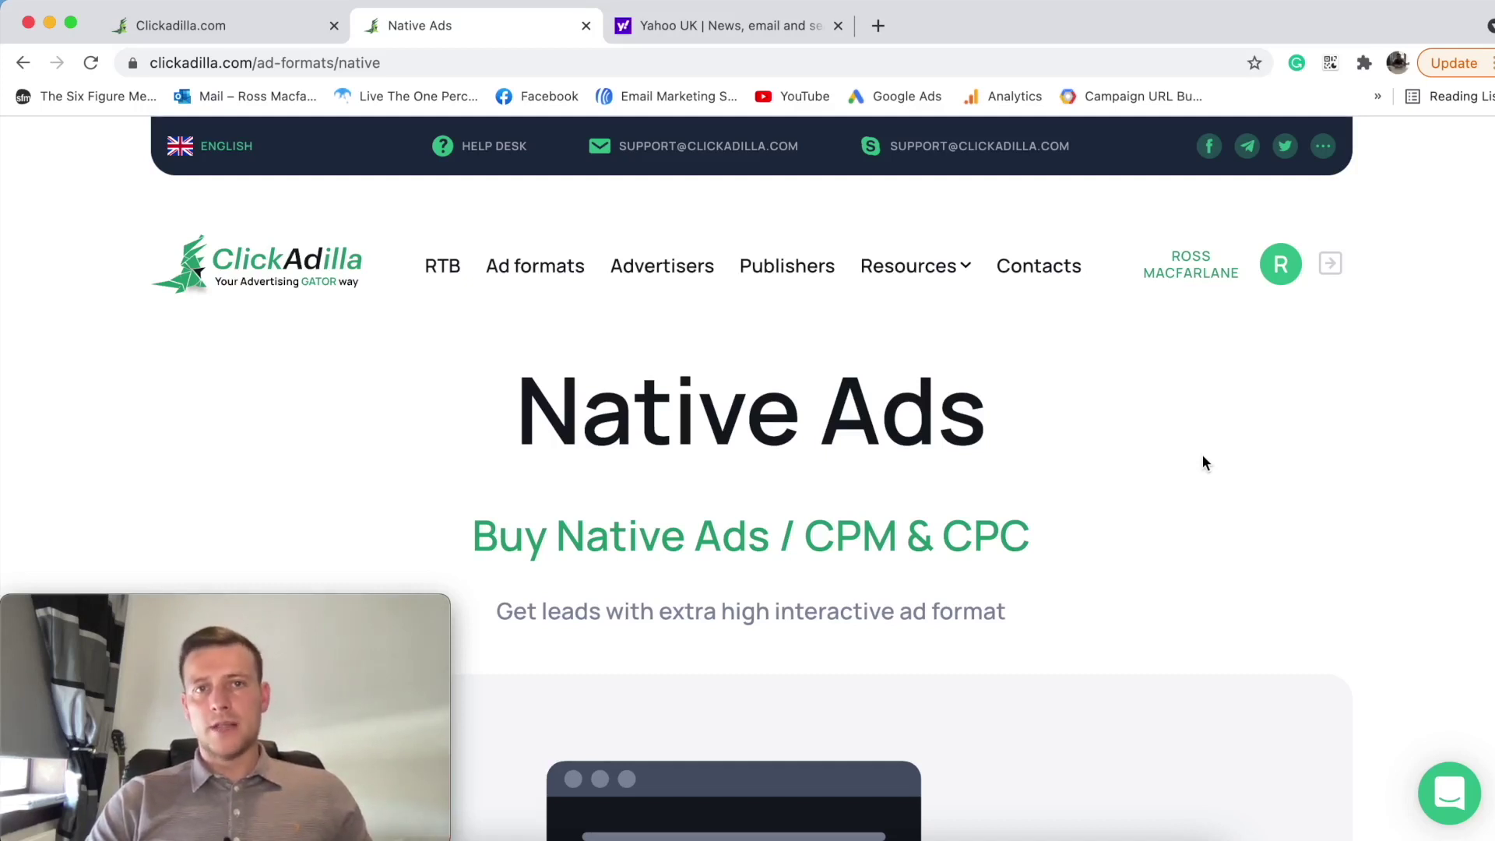
left_click(207, 25)
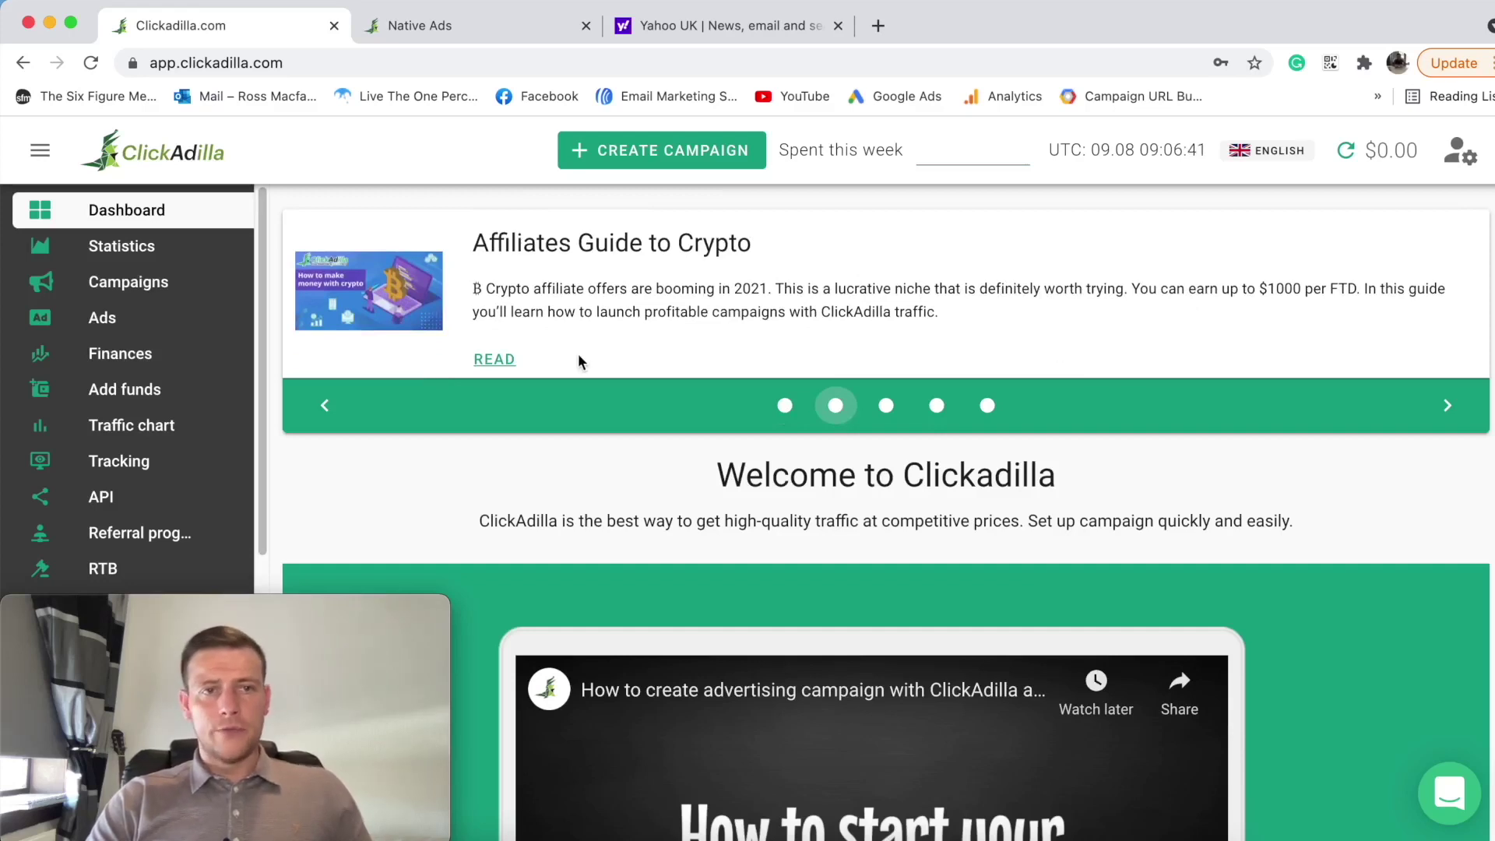
Step: Open the Traffic chart page from the sidebar
scroll(140, 281, "down", 1)
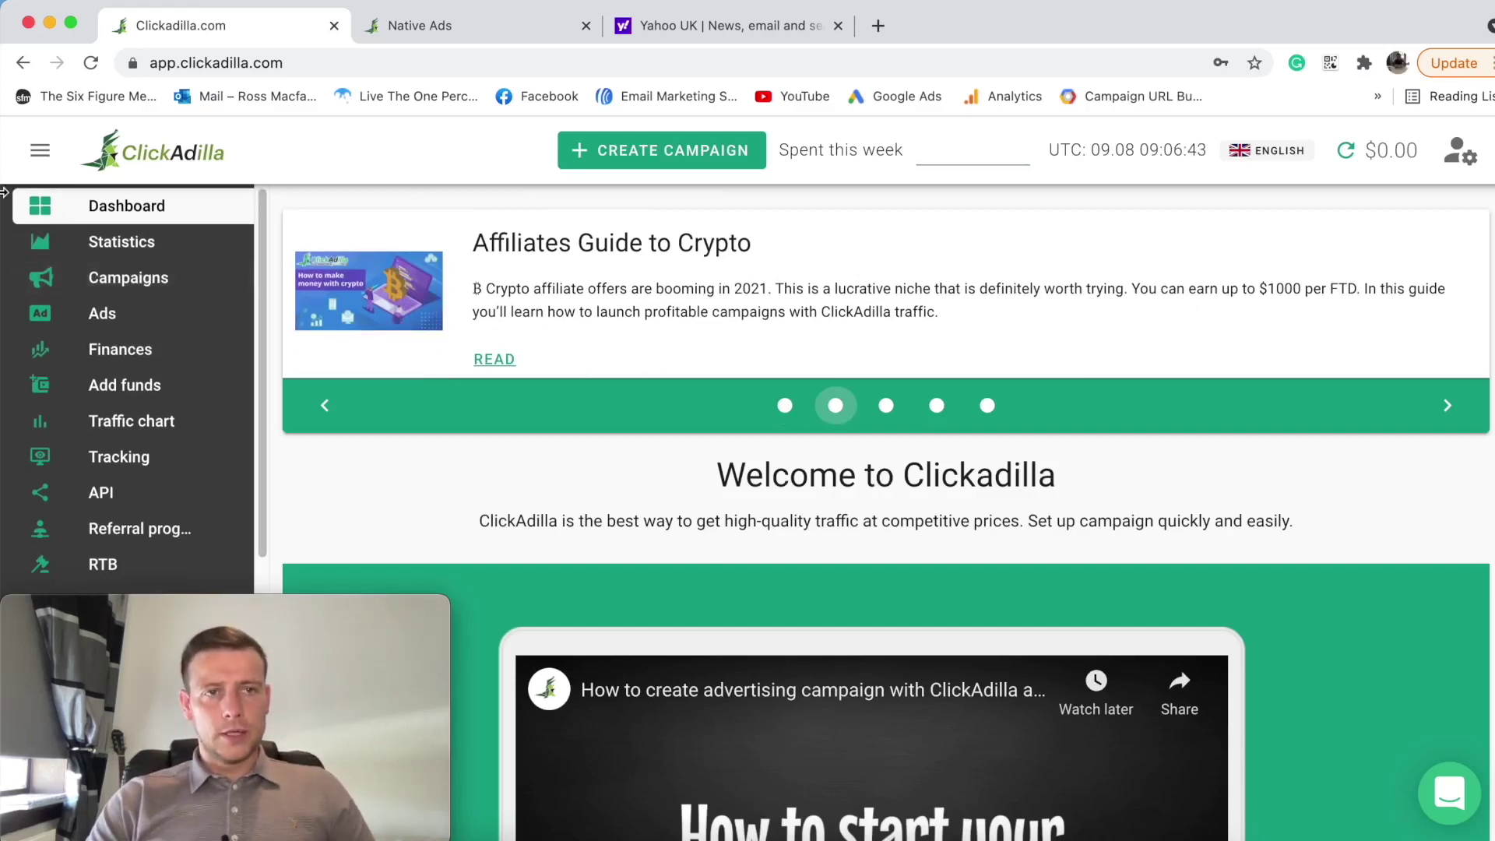
left_click(40, 151)
left_click(40, 151)
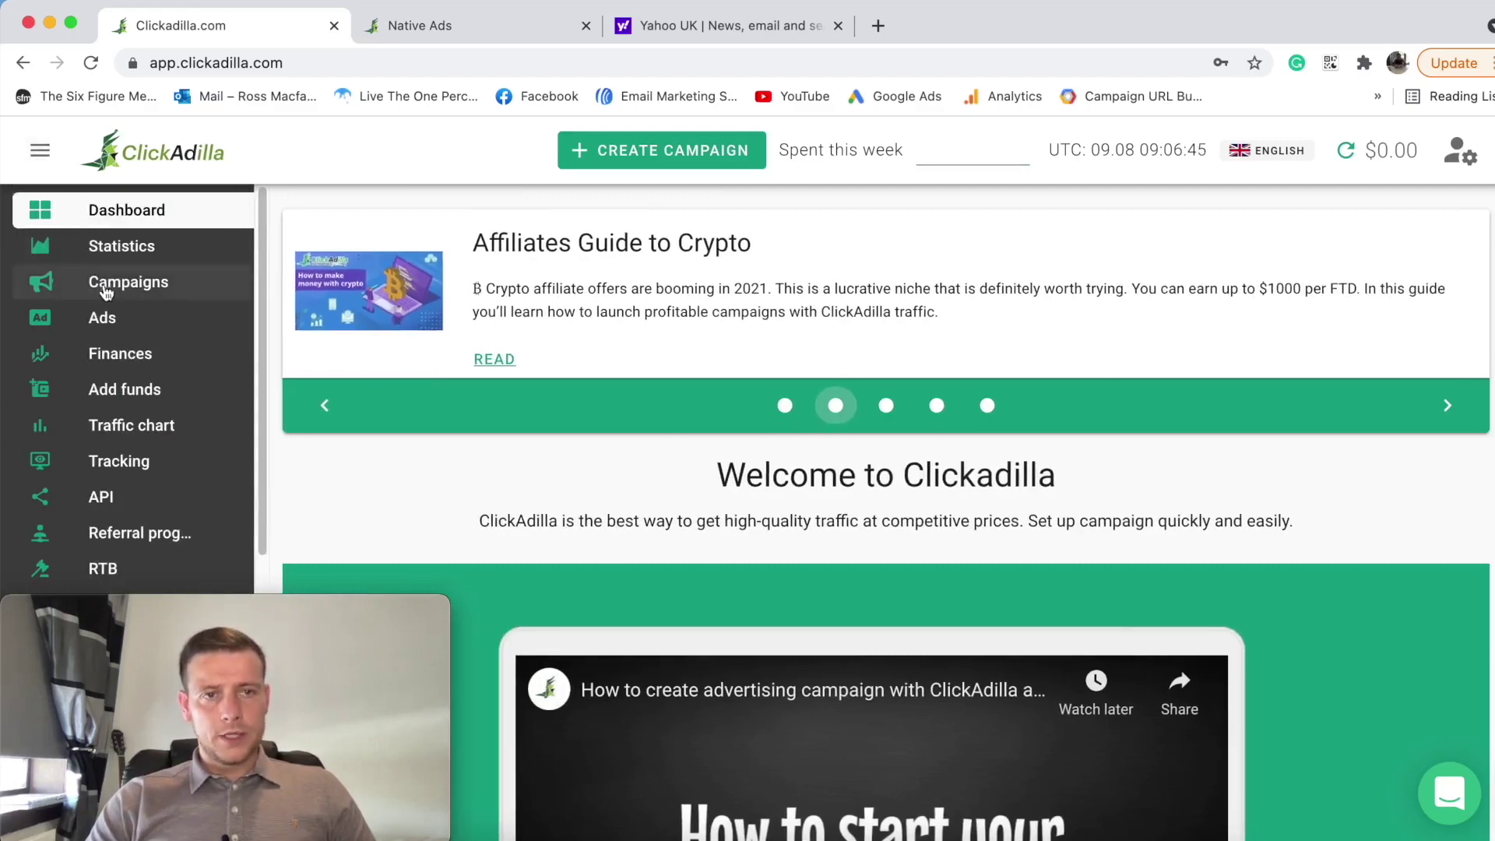
left_click(122, 427)
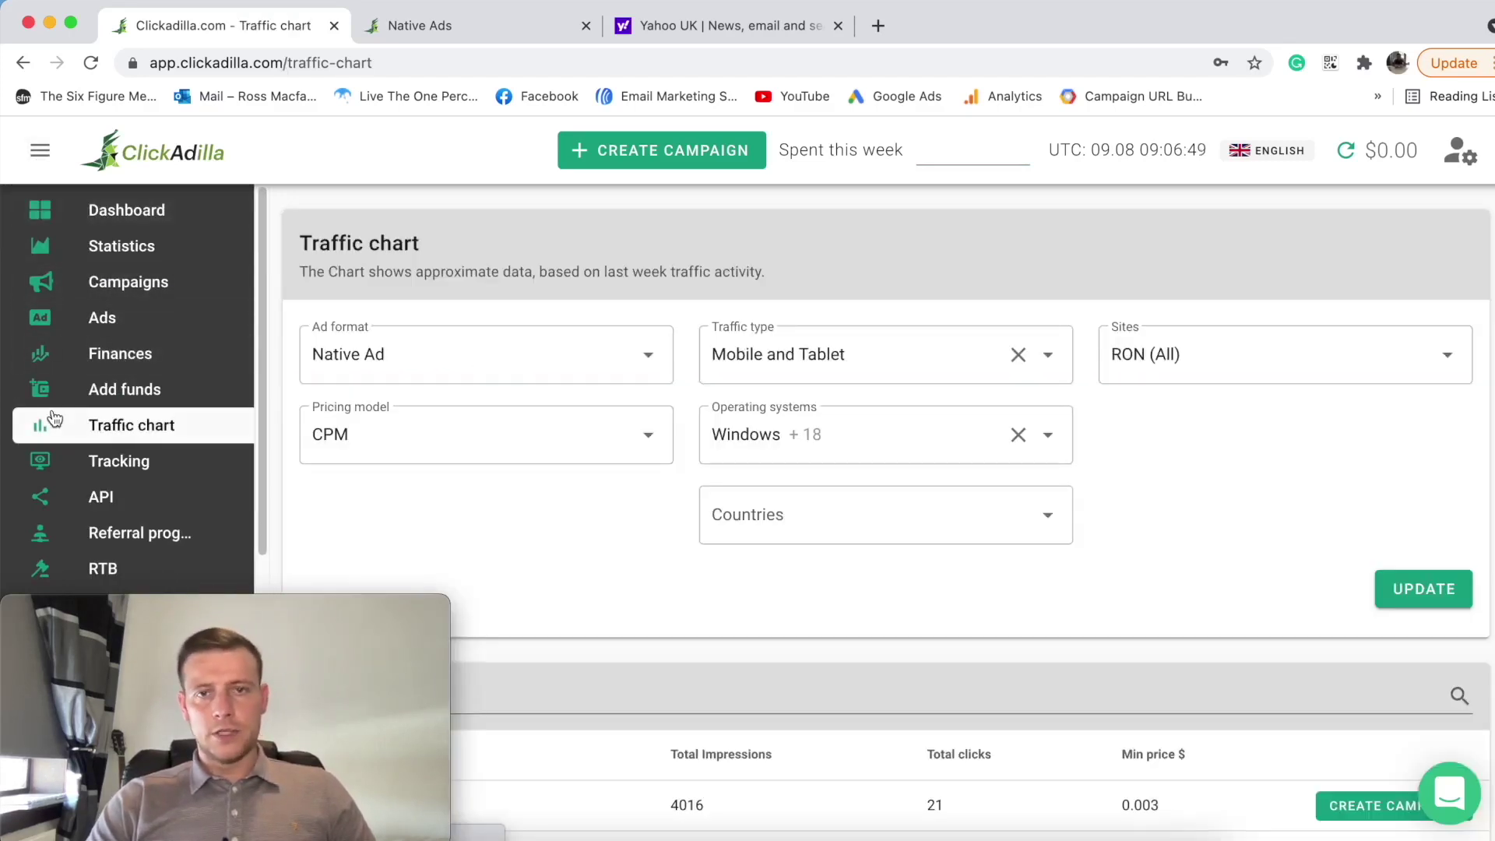
scroll(664, 295, "down", 5)
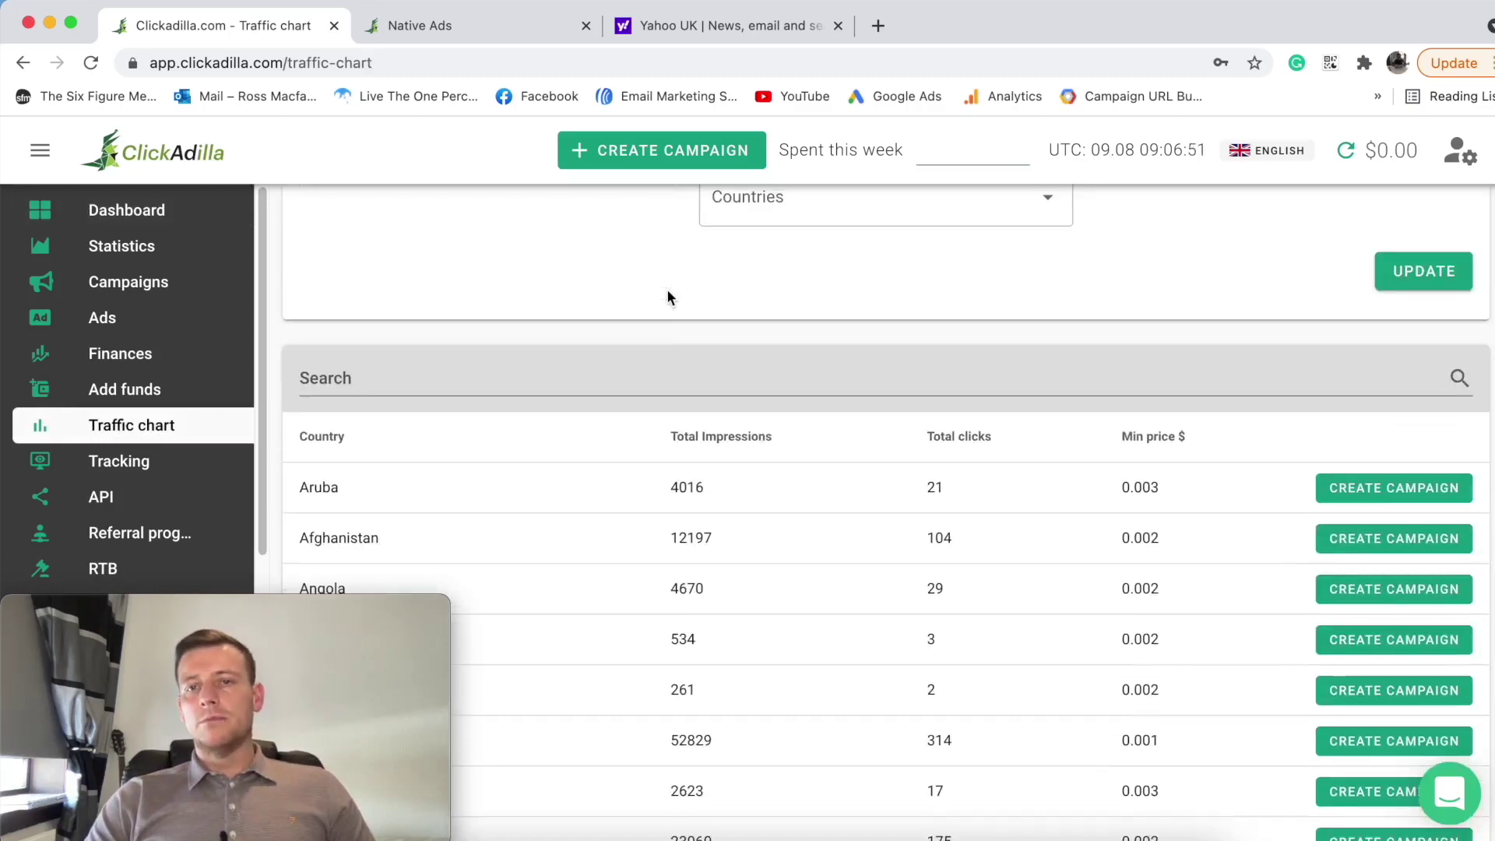
scroll(662, 300, "up", 5)
Step: Set the chart's ad format to Native Ad and traffic type to Mobile and Tablet
left_click(577, 357)
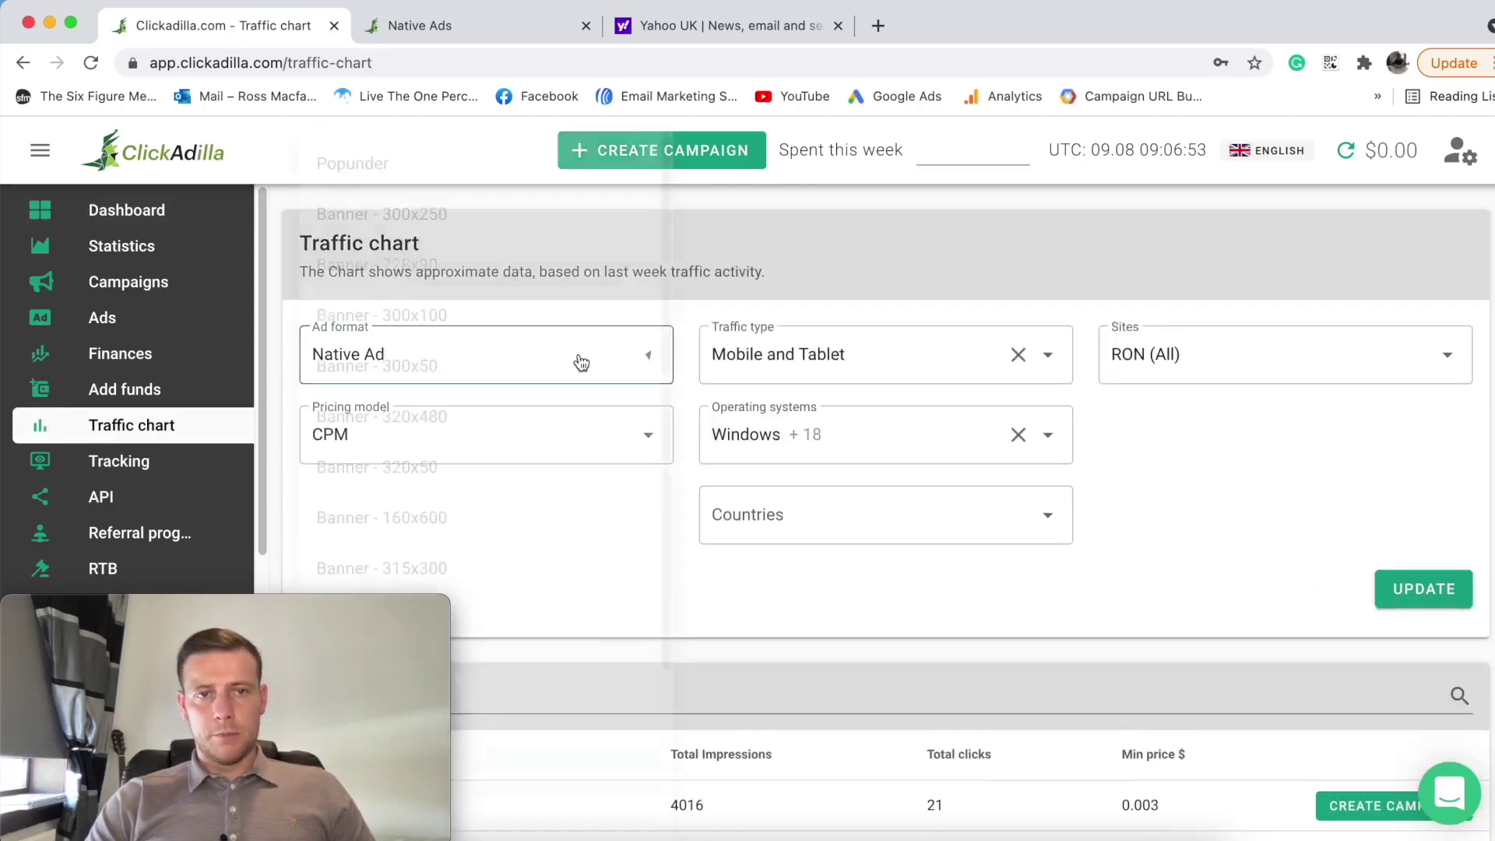
scroll(576, 438, "down", 3)
scroll(545, 467, "down", 2)
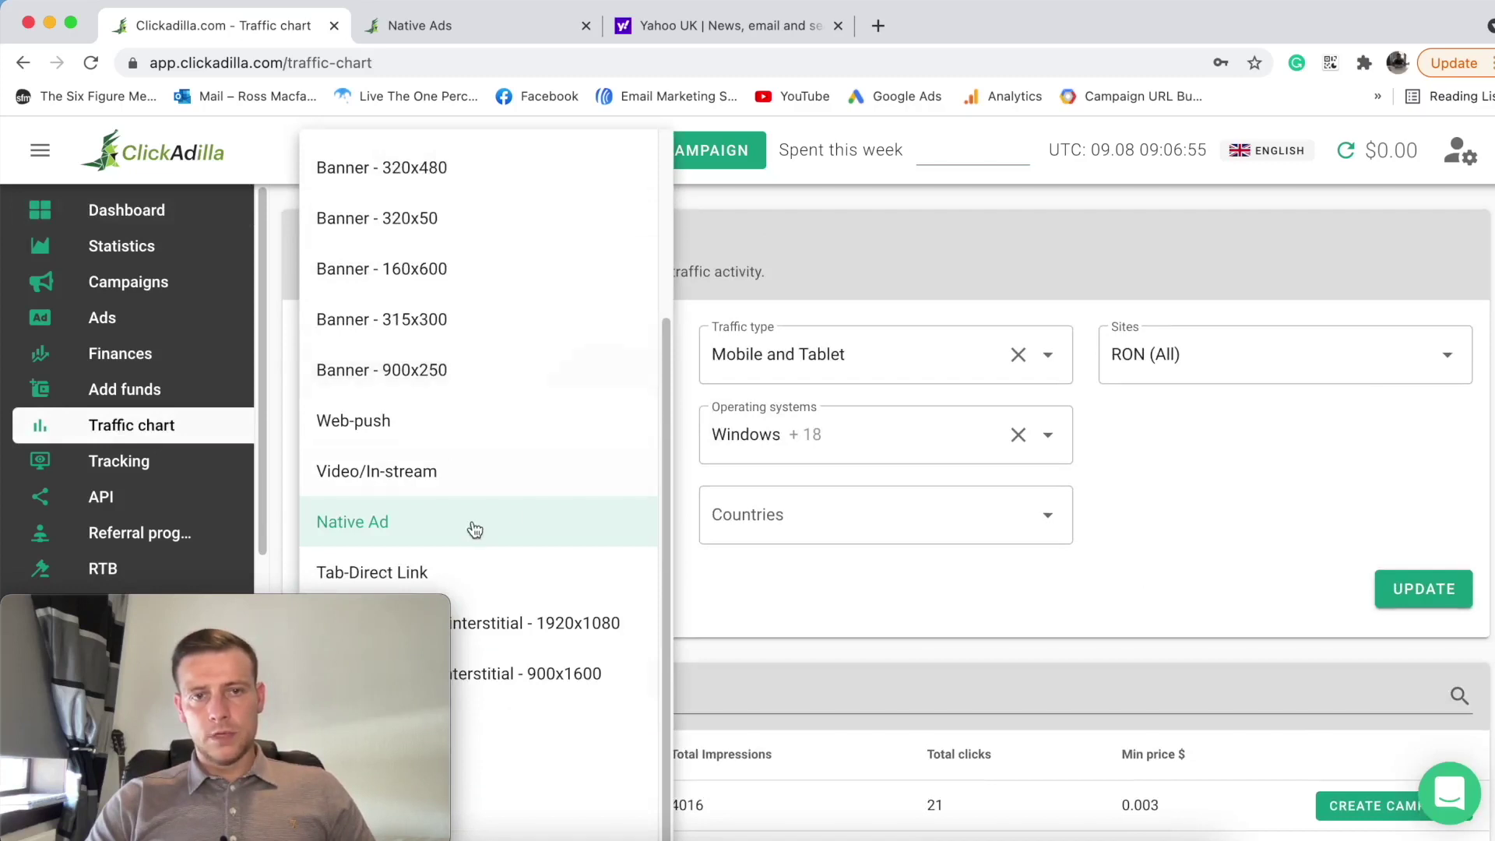
left_click(473, 527)
left_click(838, 360)
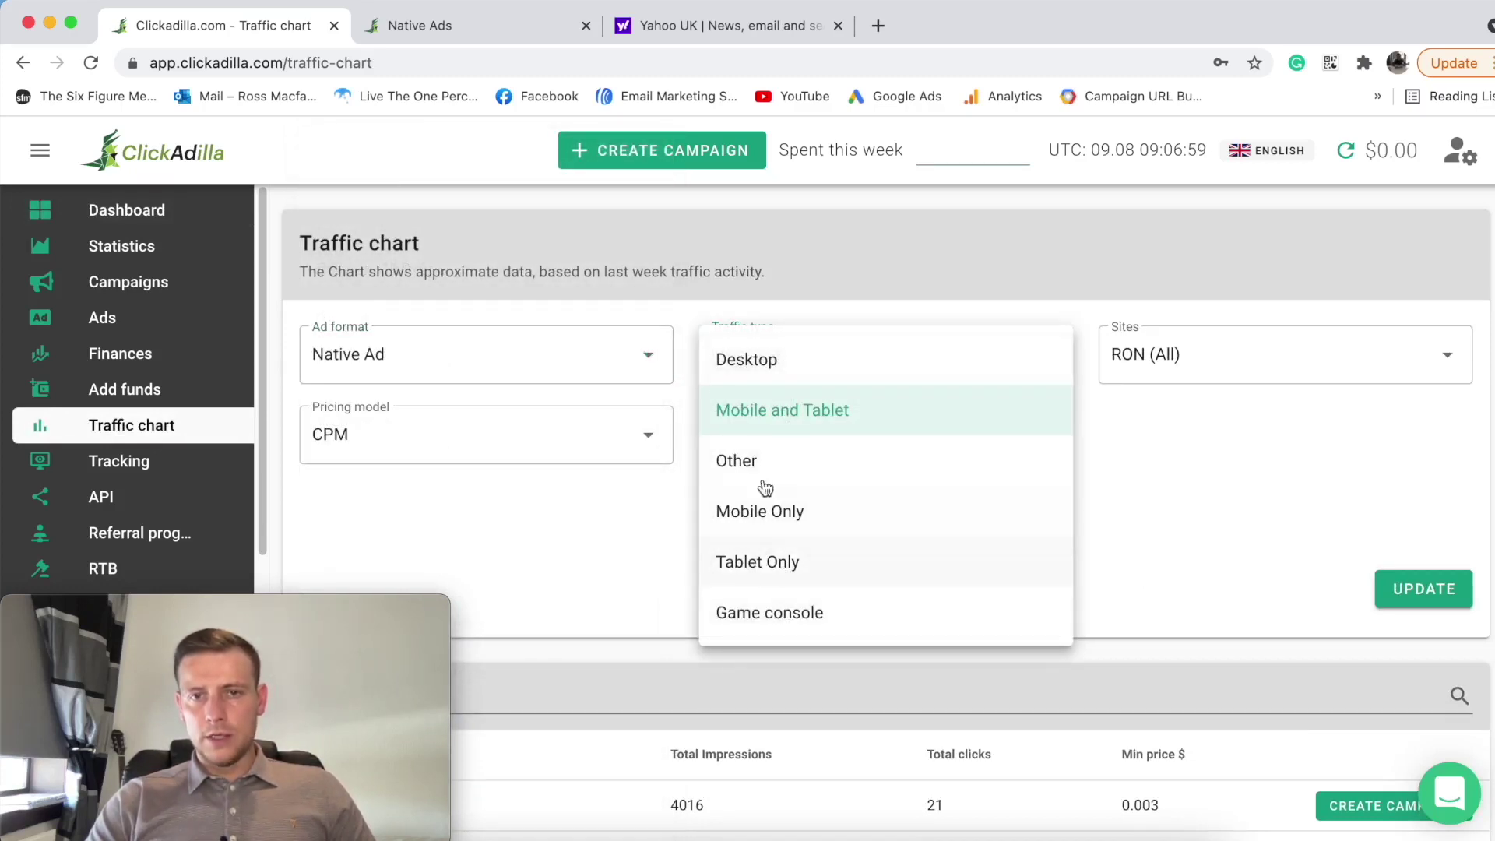
left_click(778, 423)
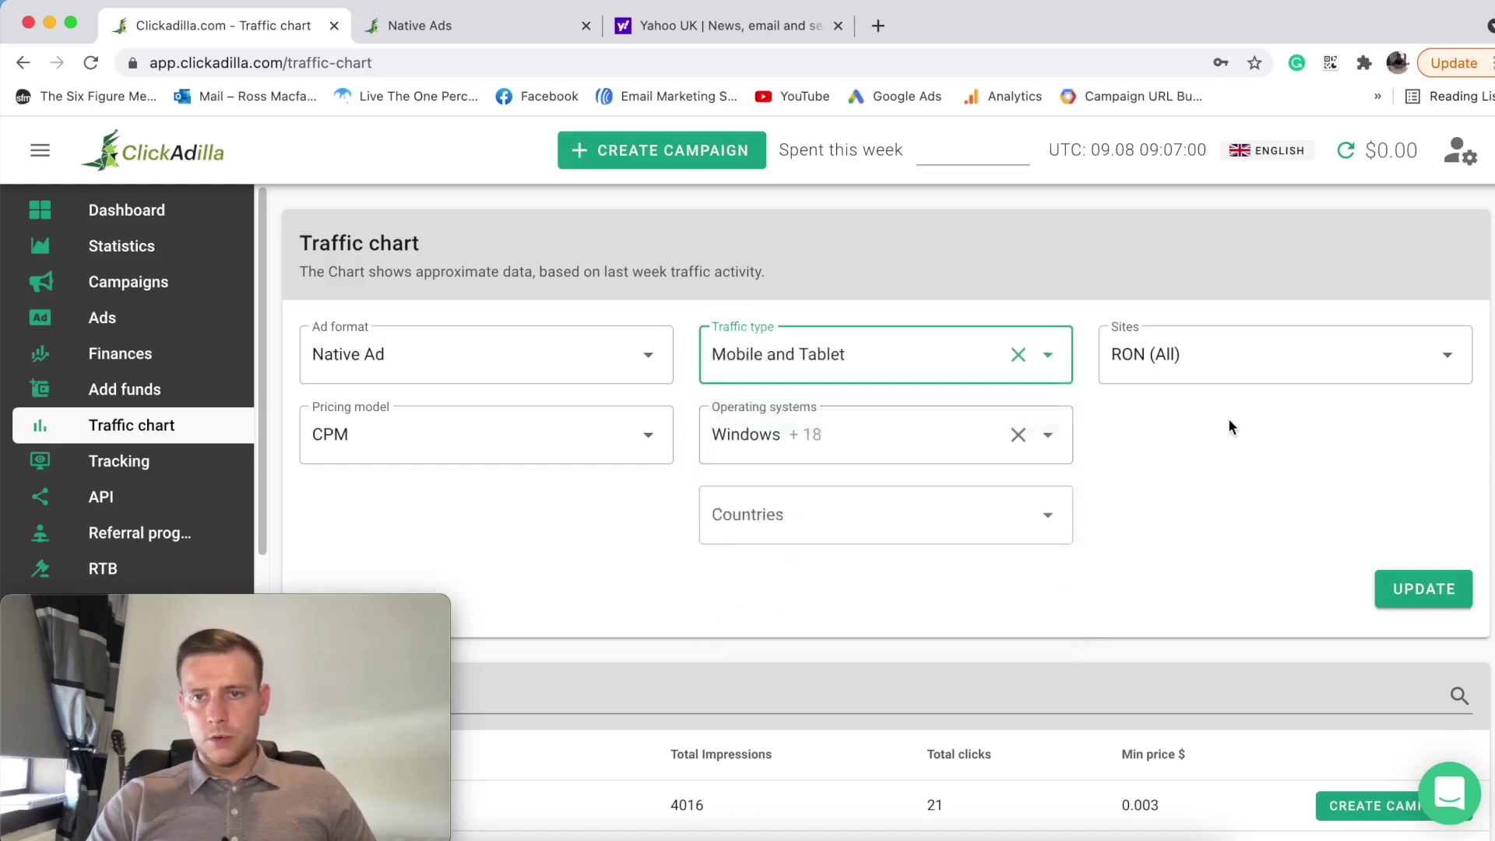
Step: Set the Sites filter to RON (All) and bring up the pricing model options
left_click(1165, 375)
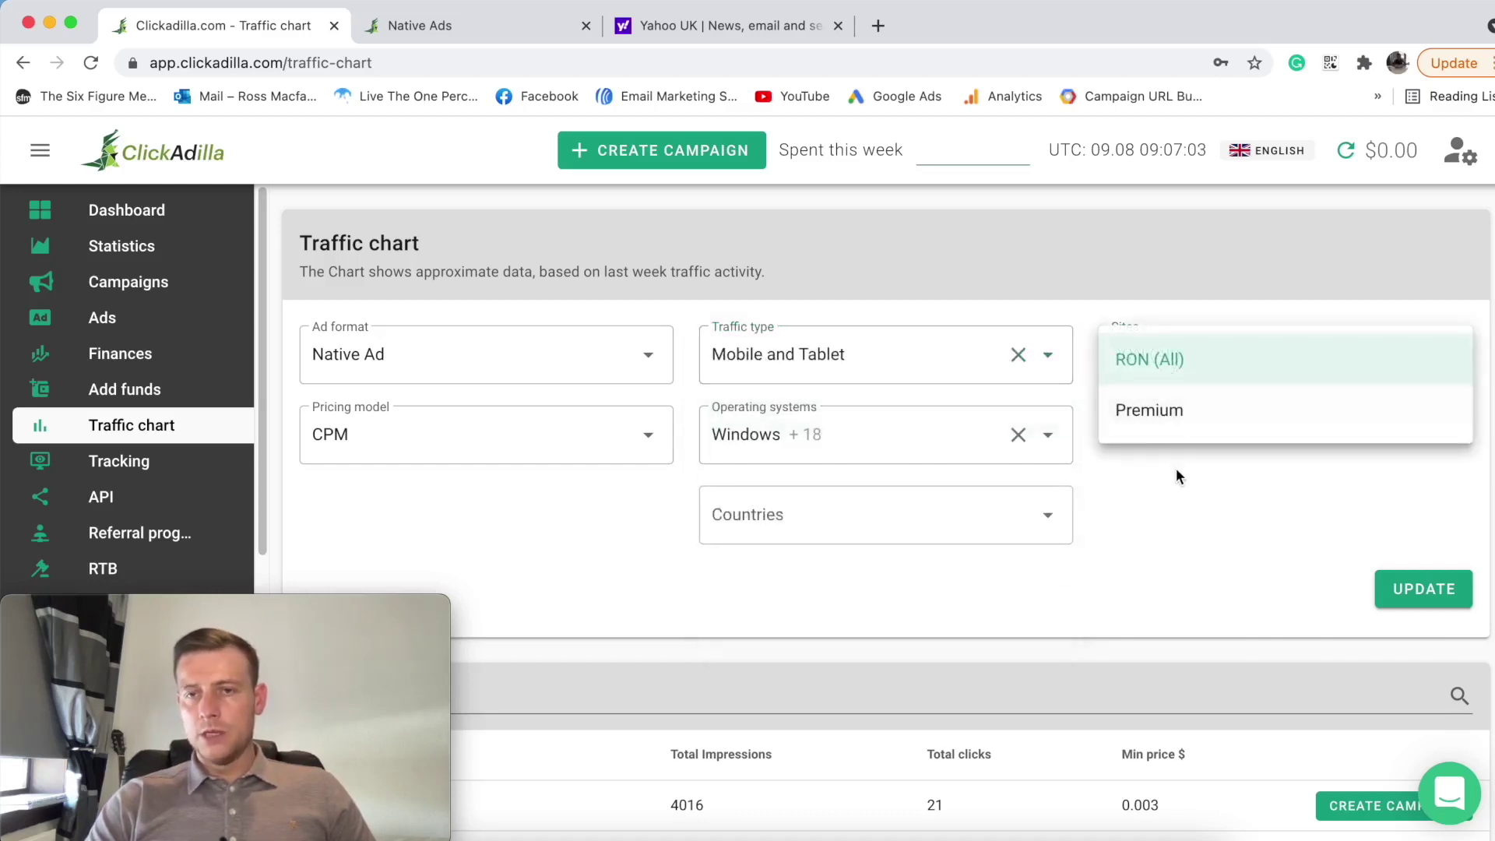
left_click(1159, 361)
left_click(1158, 360)
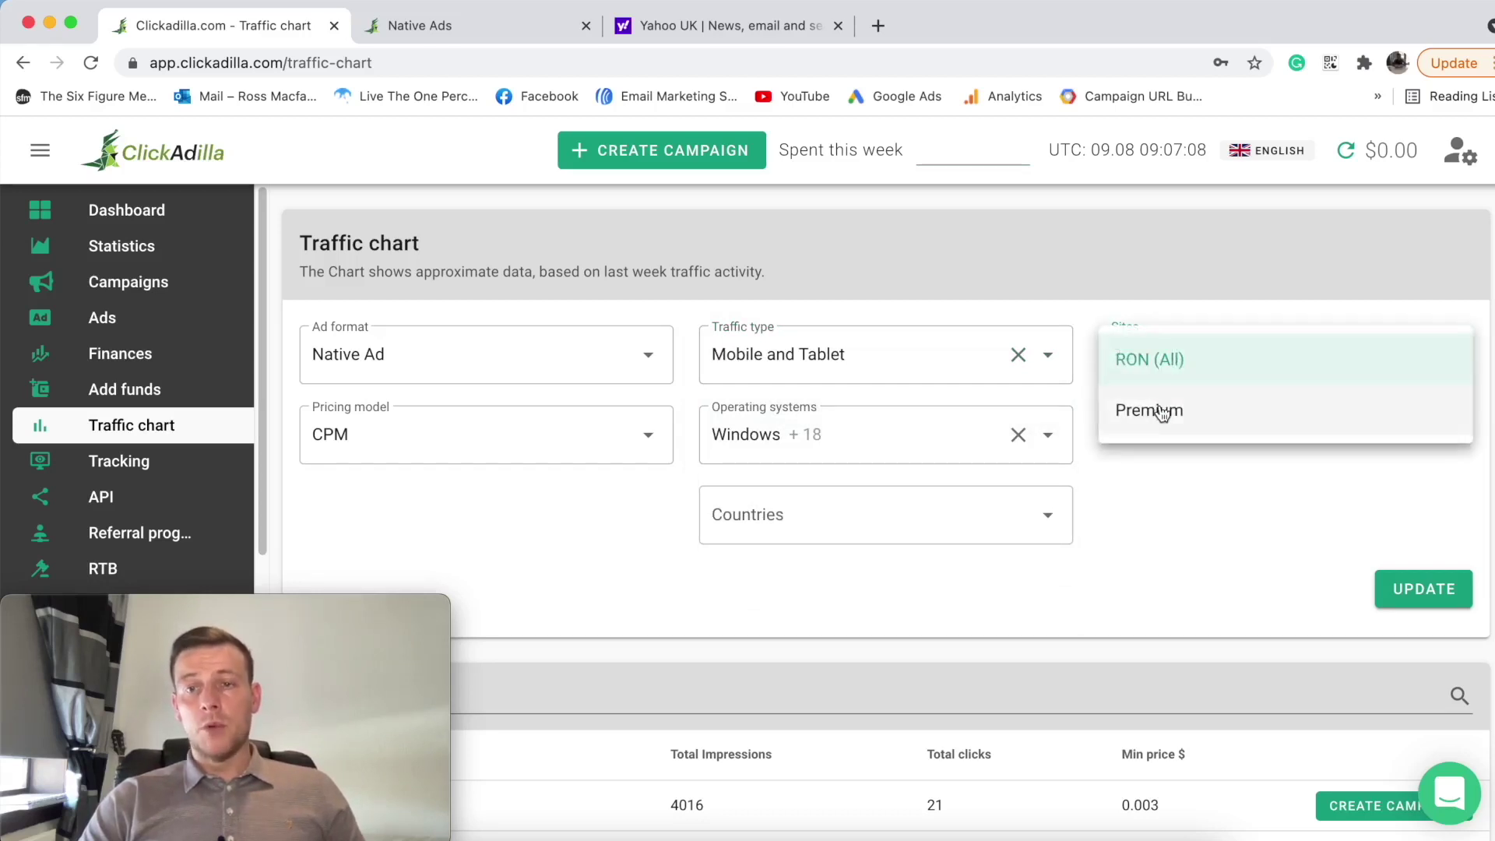
left_click(1178, 365)
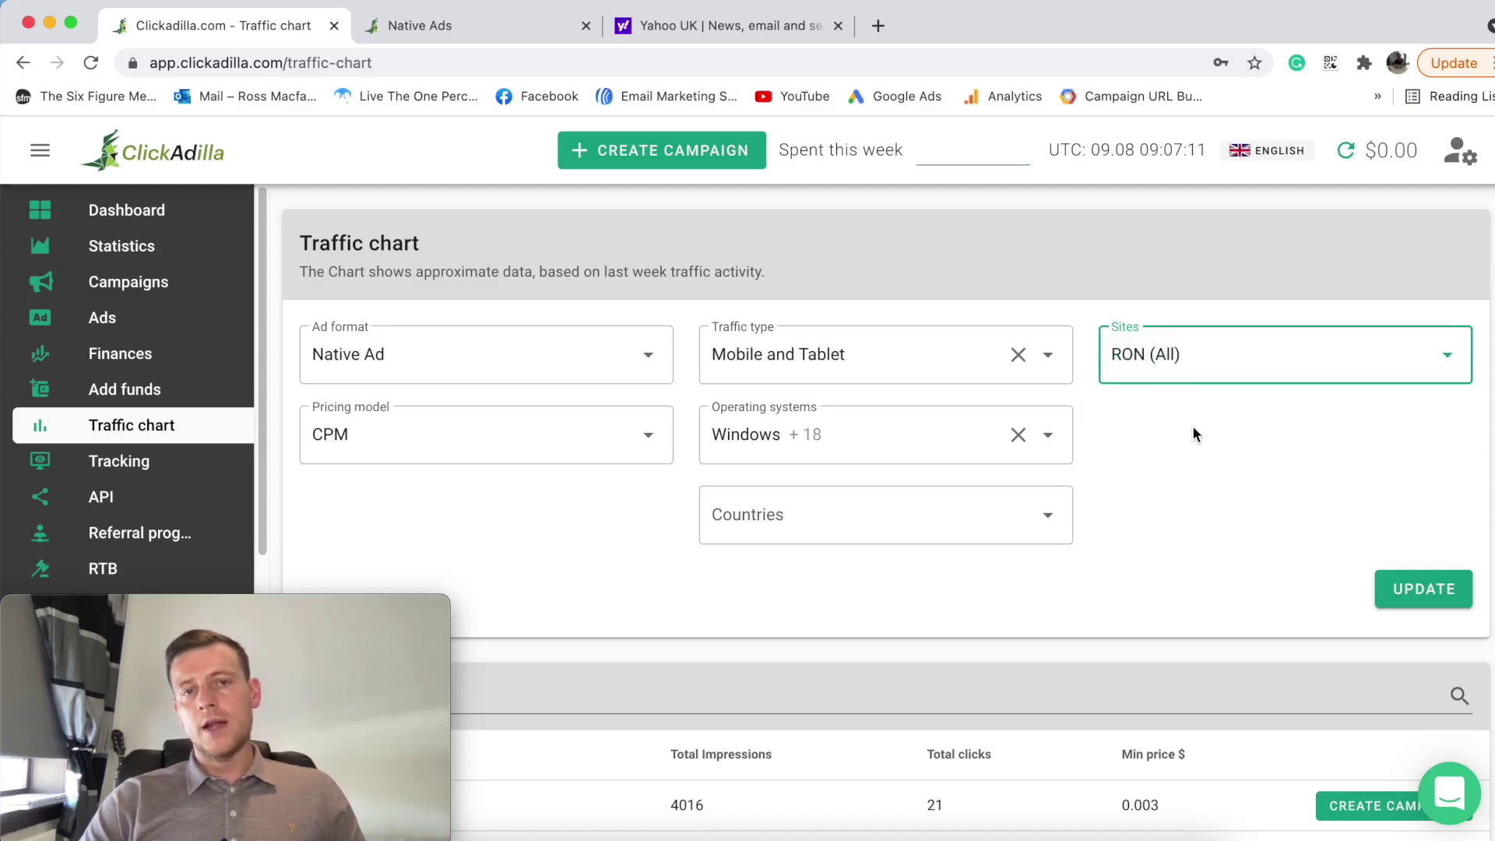
scroll(1194, 427, "down", 1)
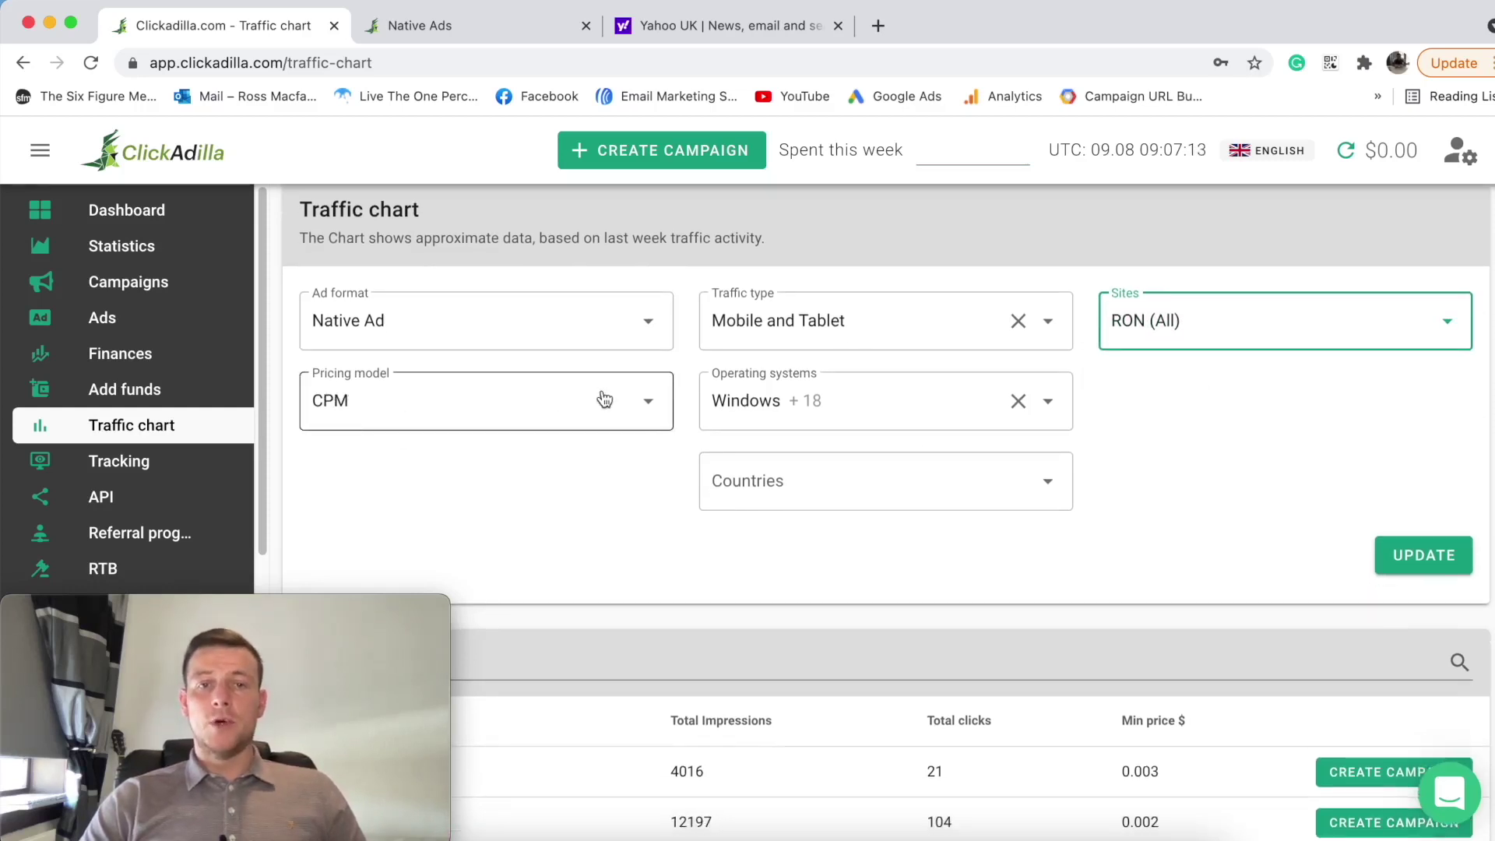
scroll(627, 413, "down", 4)
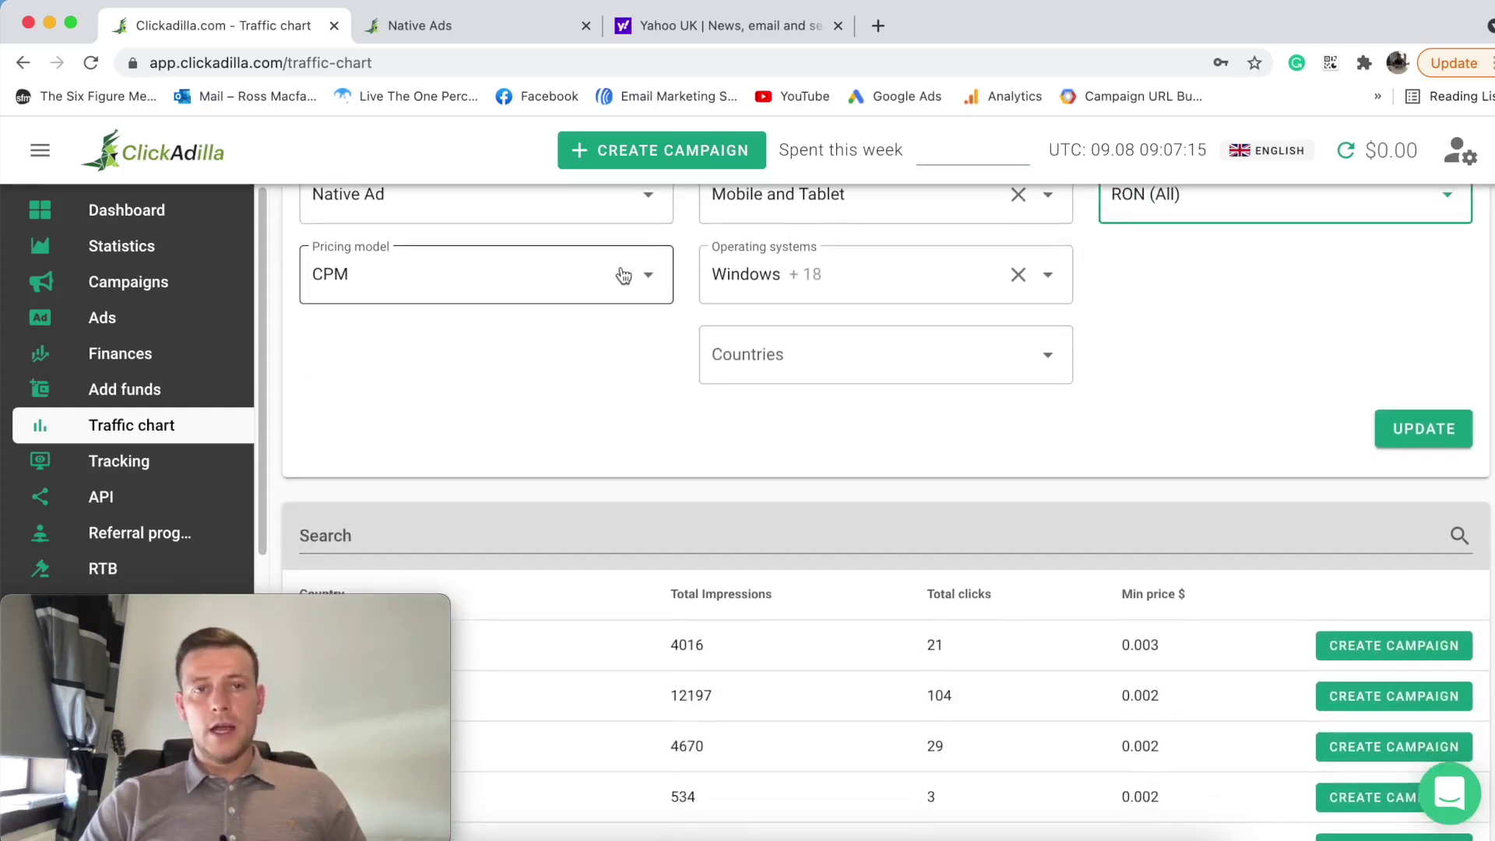
left_click(620, 277)
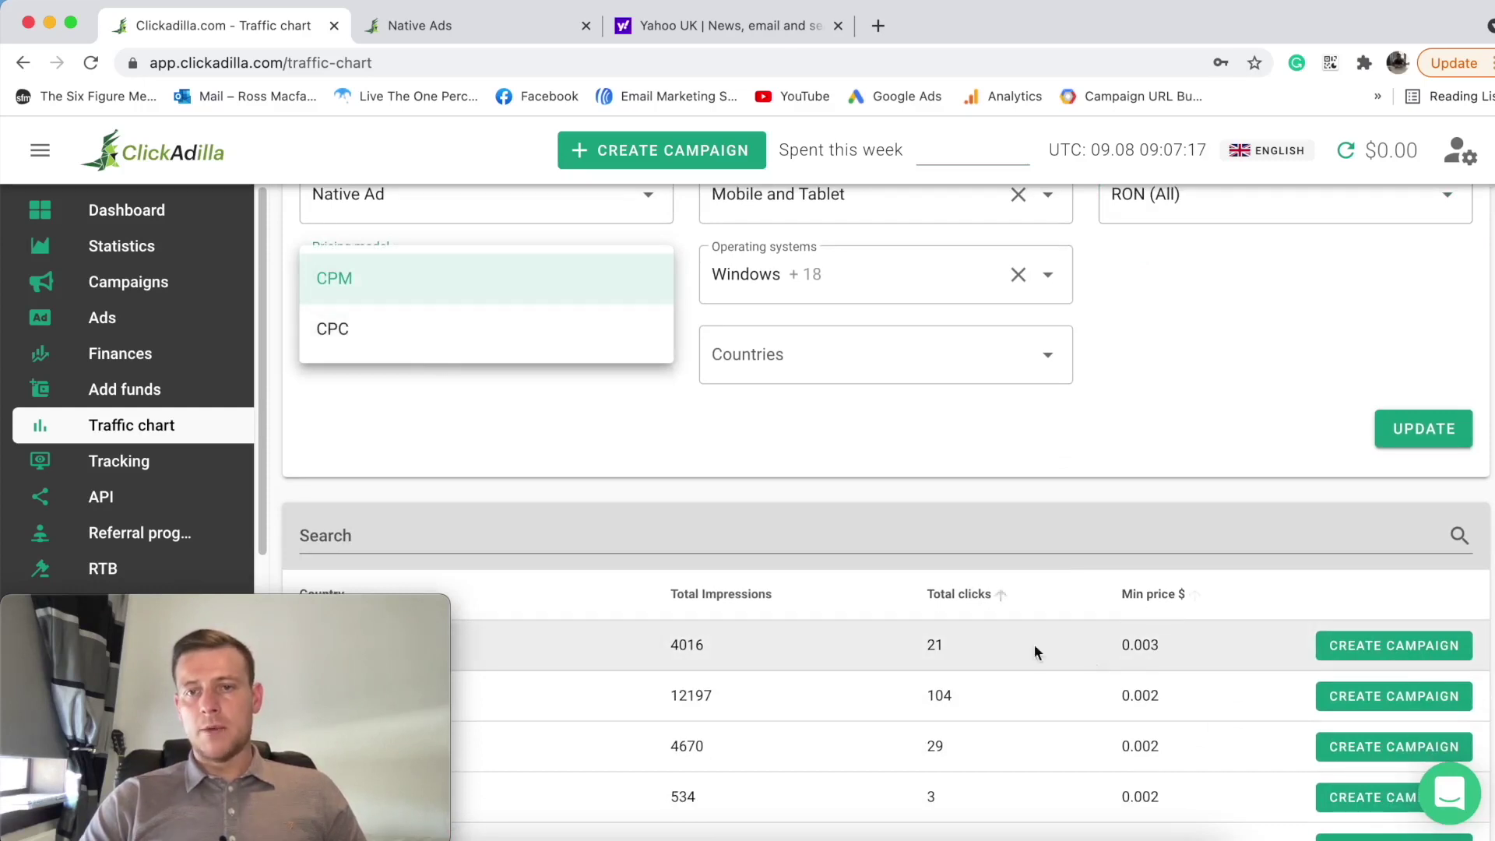
Step: Switch the traffic chart's pricing model to CPC and sort countries by total impressions
left_click(644, 418)
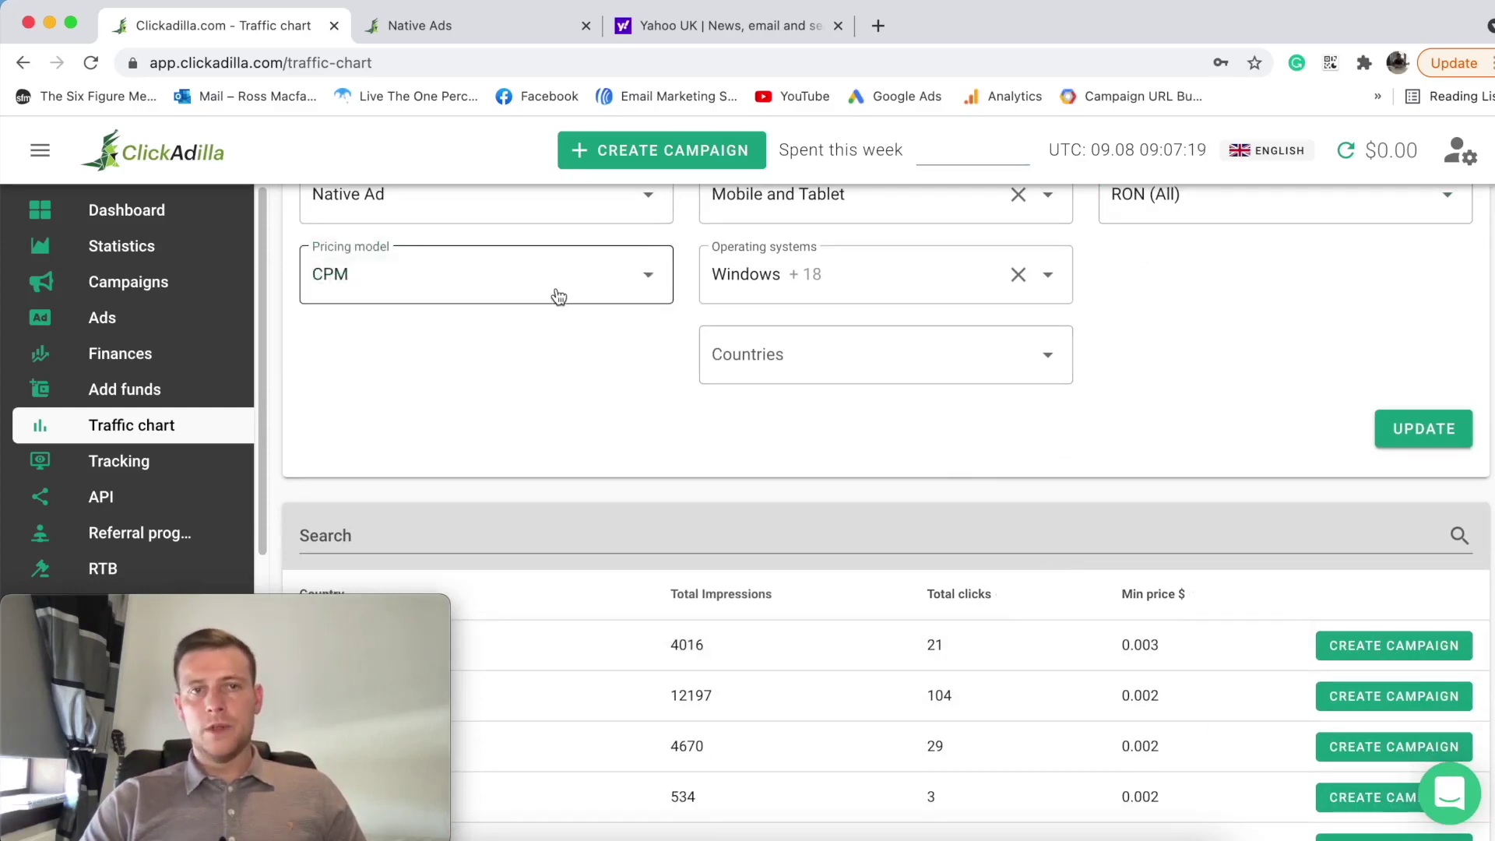
left_click(558, 295)
left_click(551, 330)
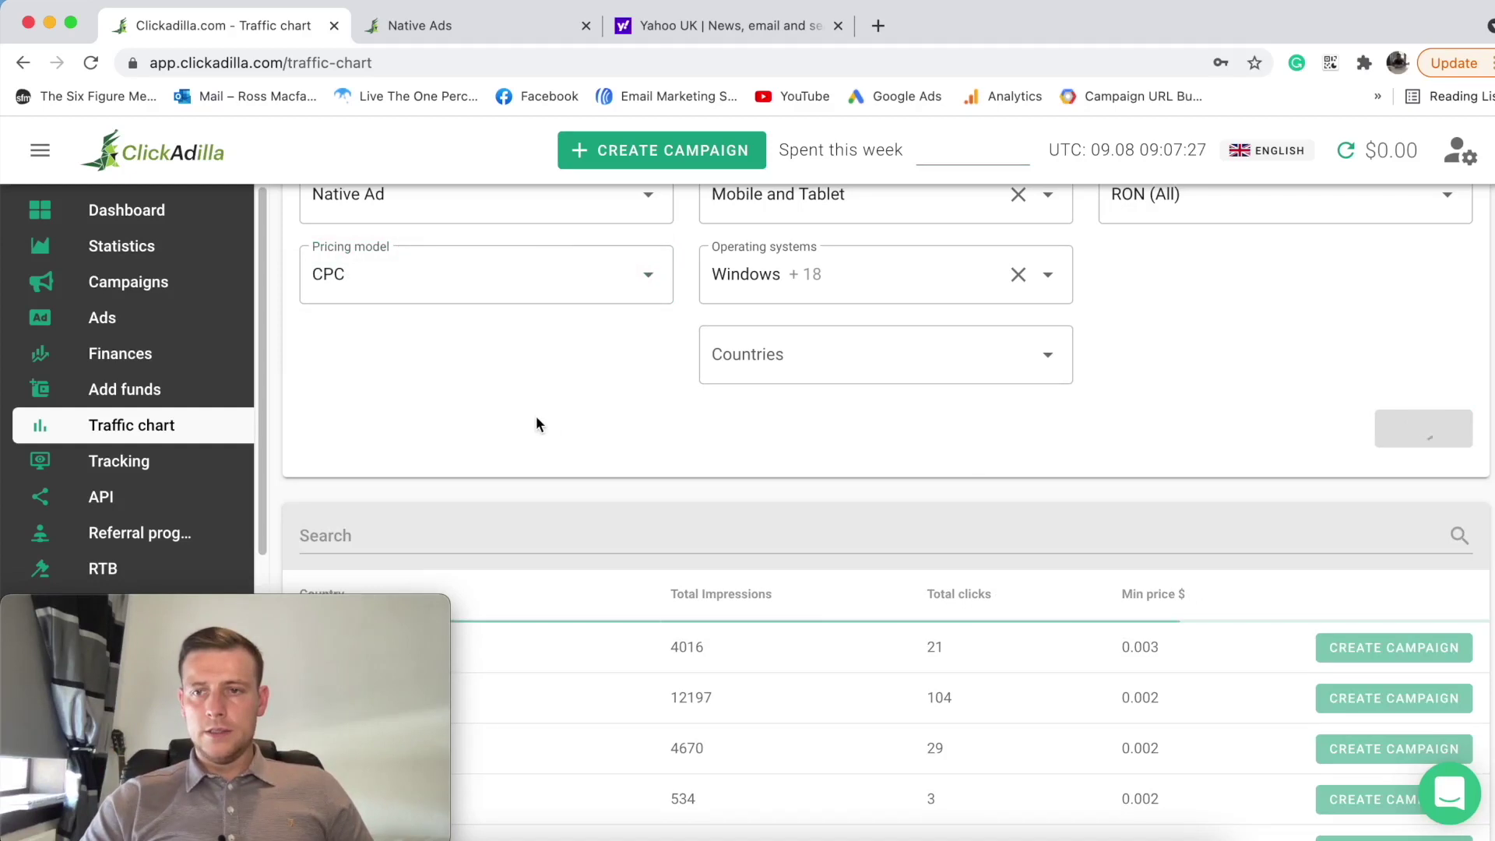
scroll(615, 401, "down", 1)
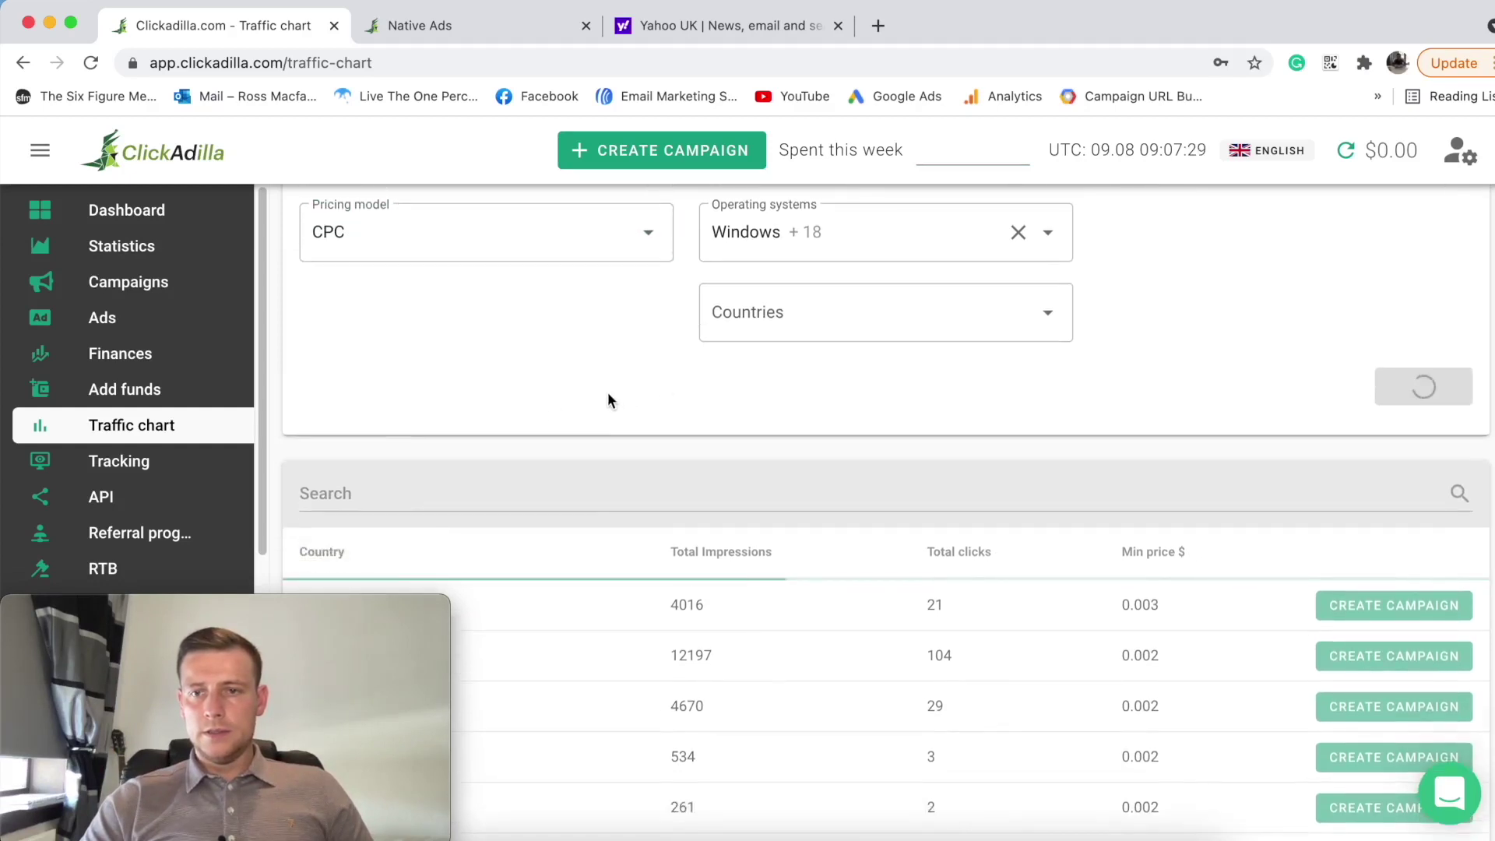
scroll(607, 391, "up", 2)
scroll(604, 385, "down", 3)
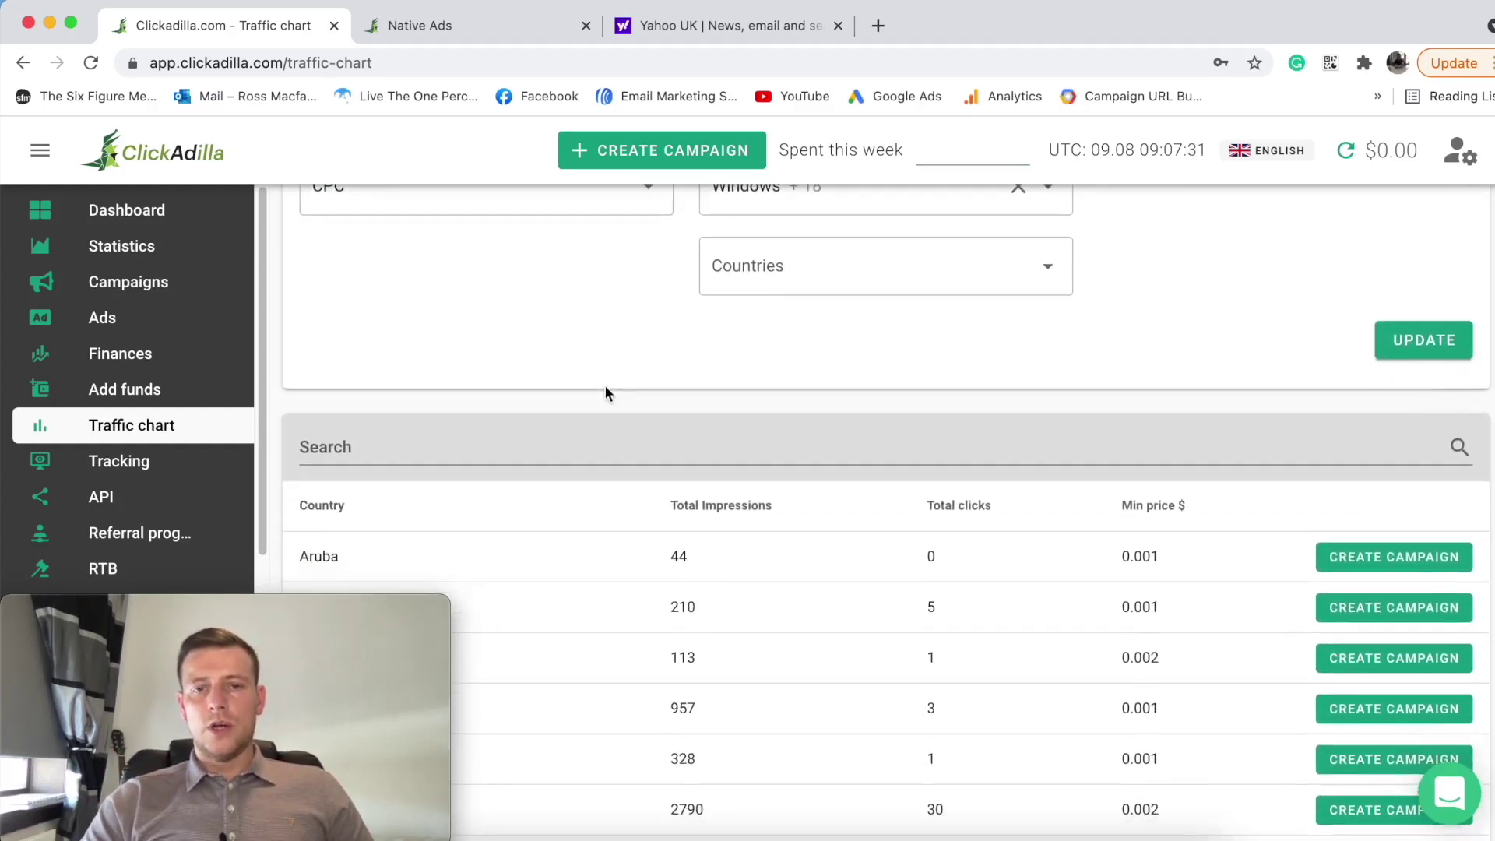
scroll(606, 391, "down", 5)
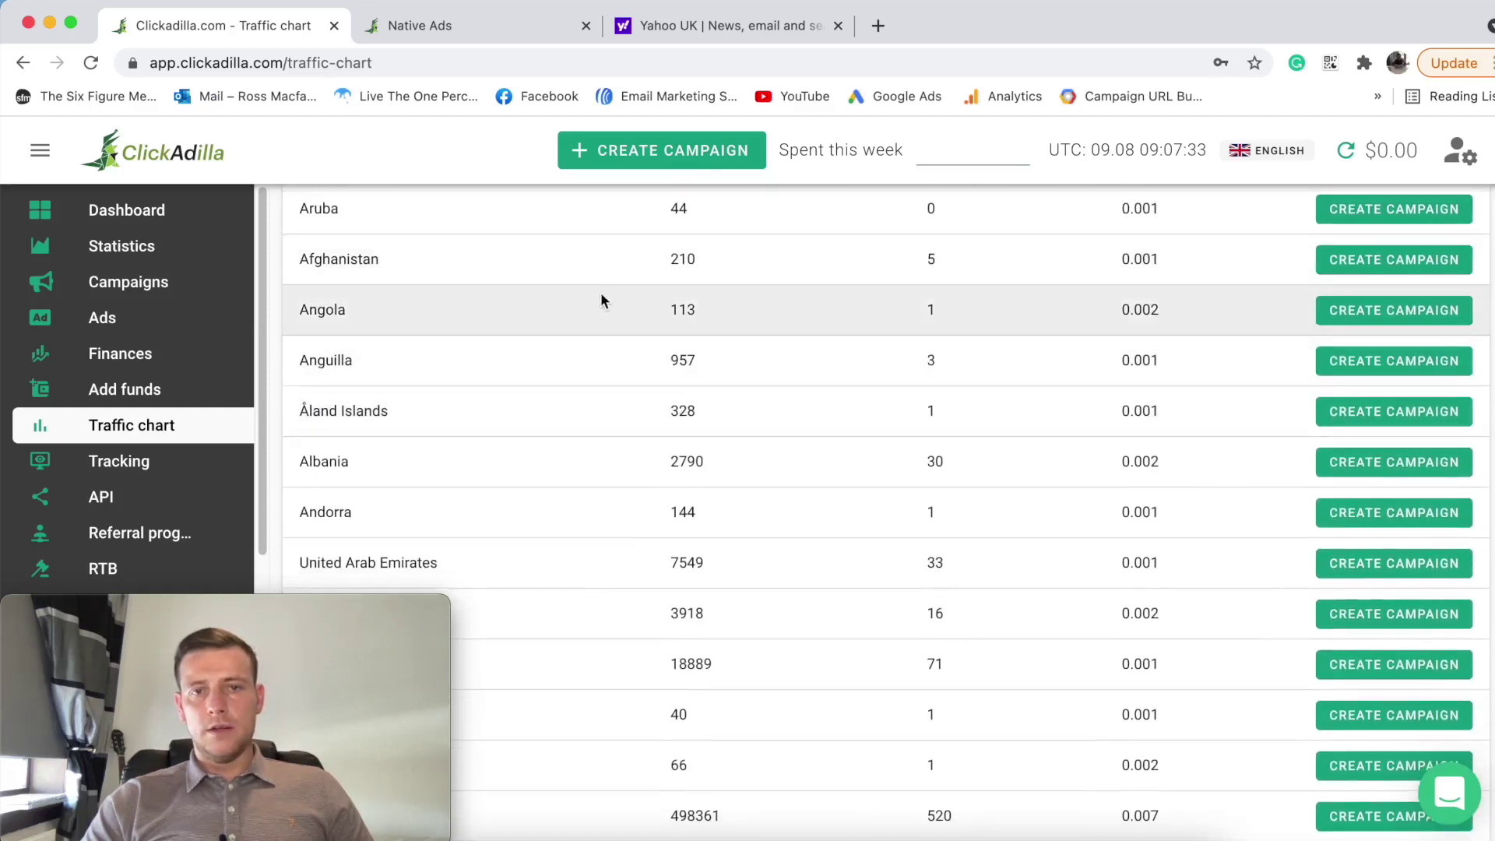
scroll(601, 305, "up", 3)
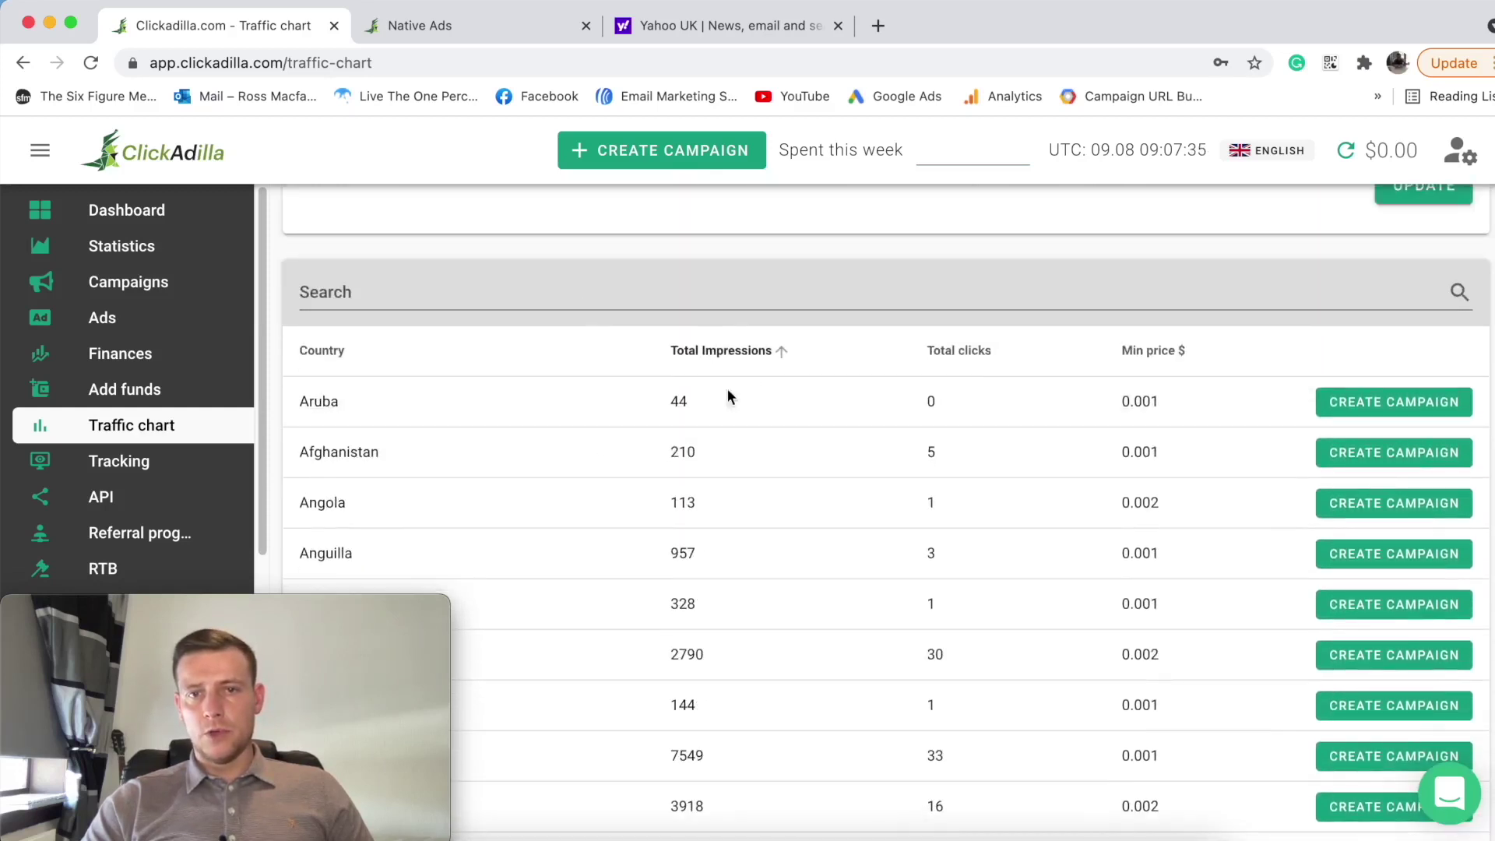
left_click(725, 350)
left_click(724, 350)
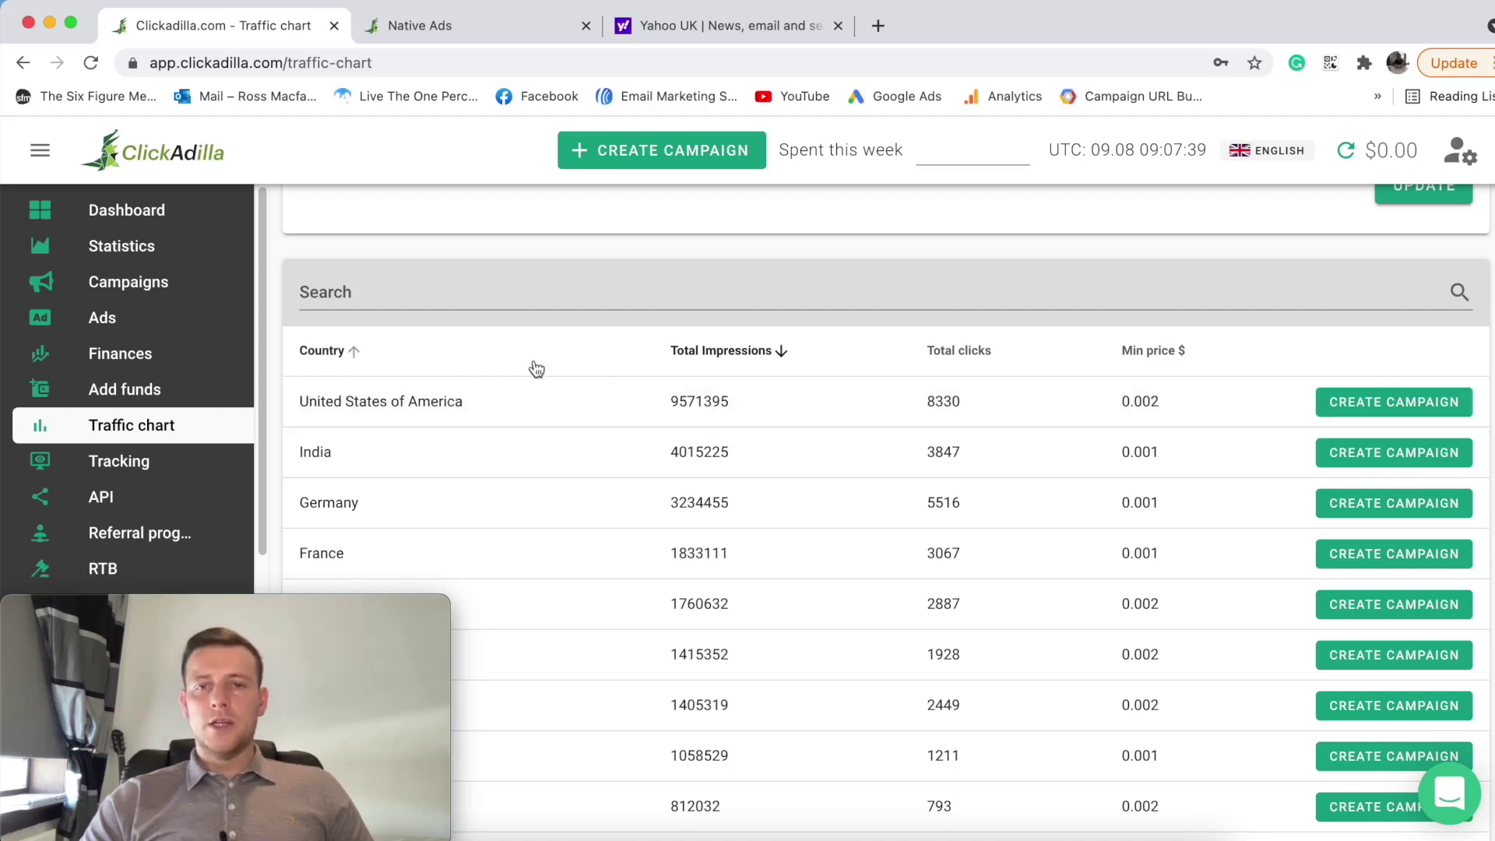
scroll(552, 367, "up", 5)
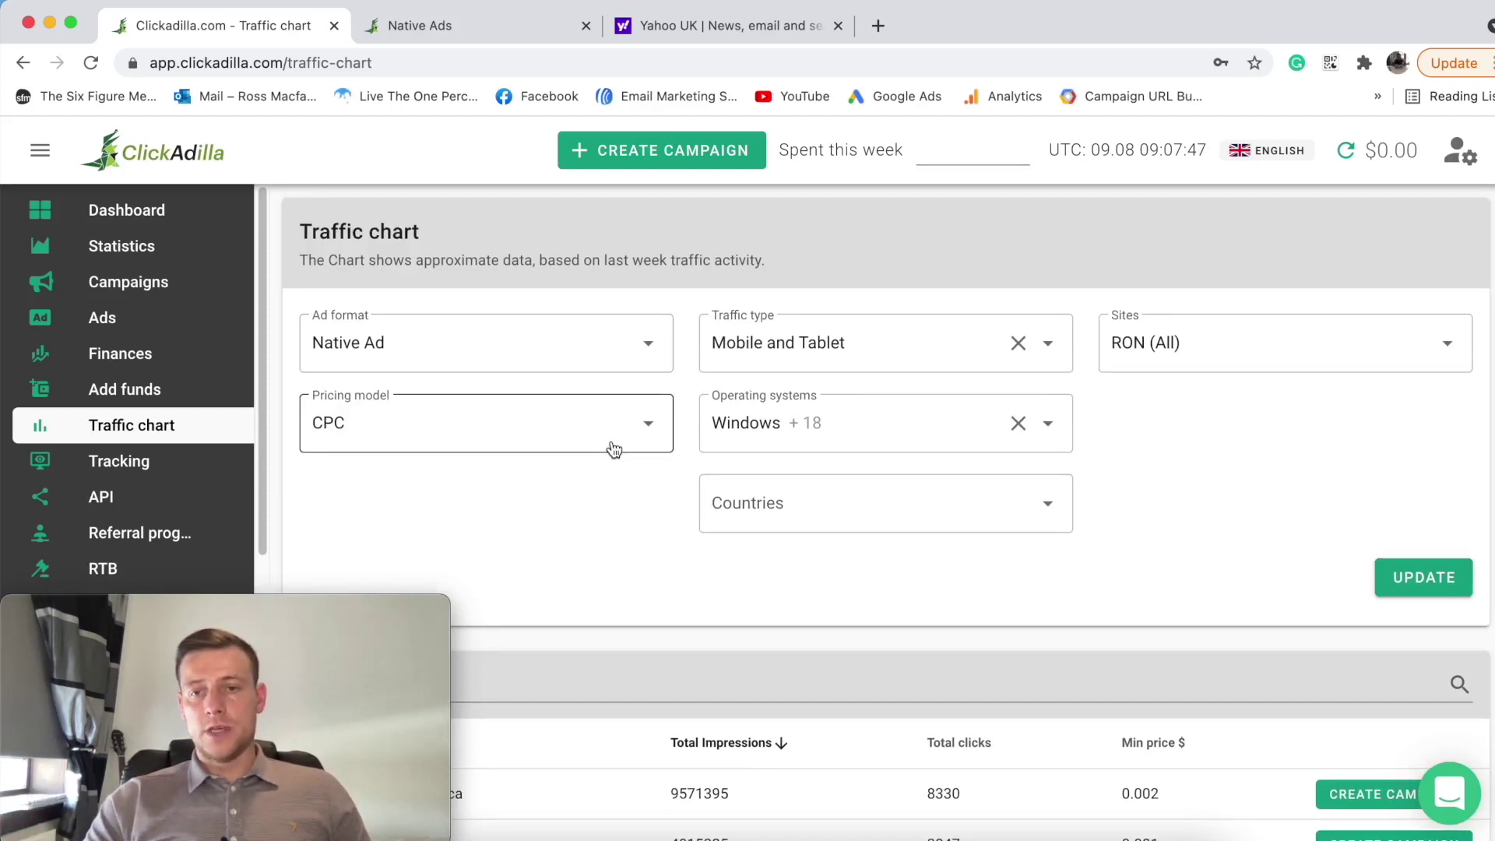
scroll(923, 507, "down", 3)
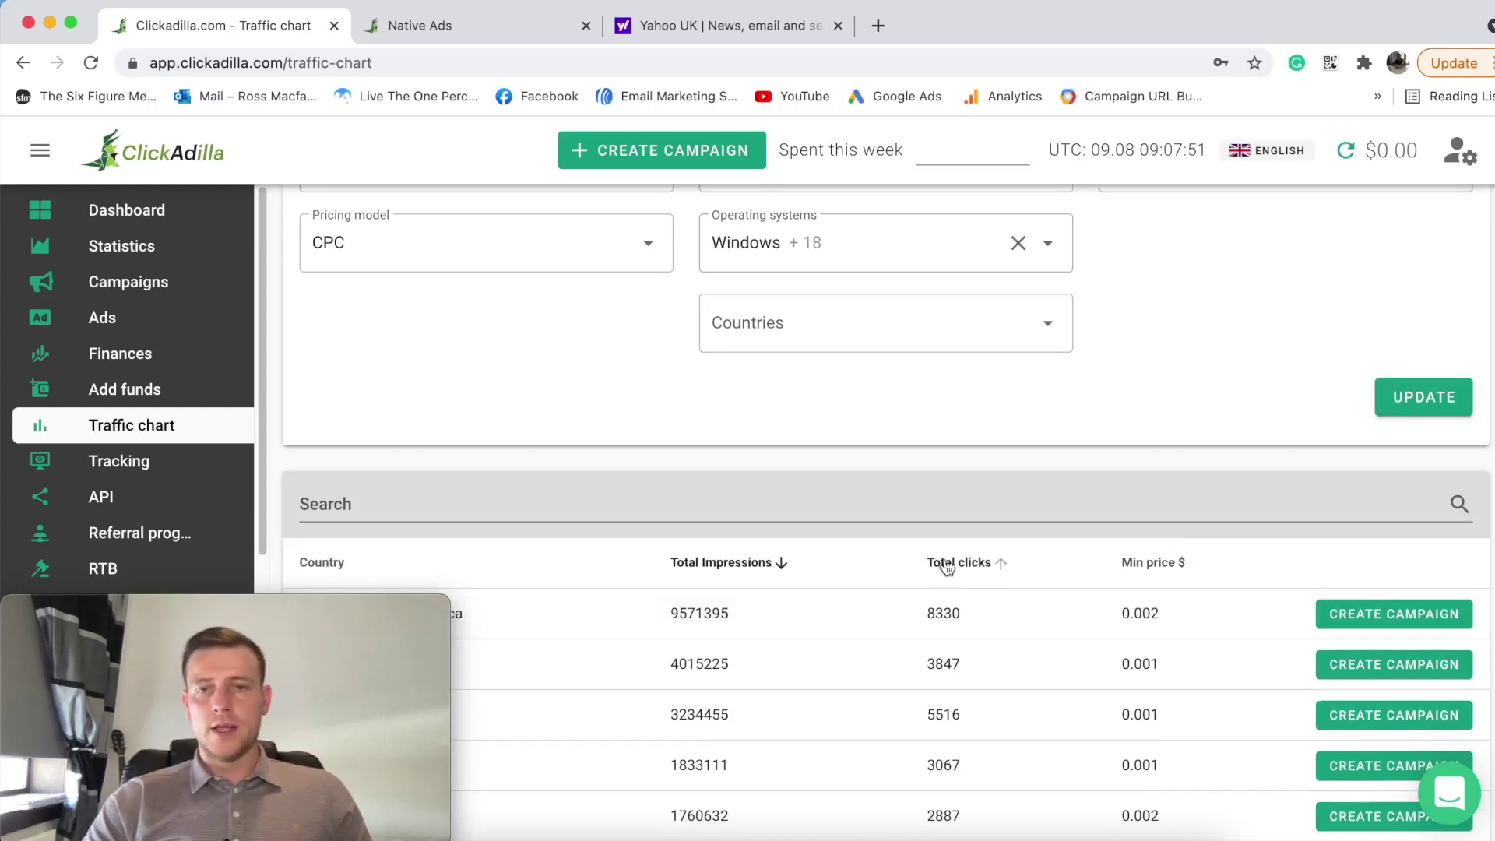
scroll(943, 560, "down", 3)
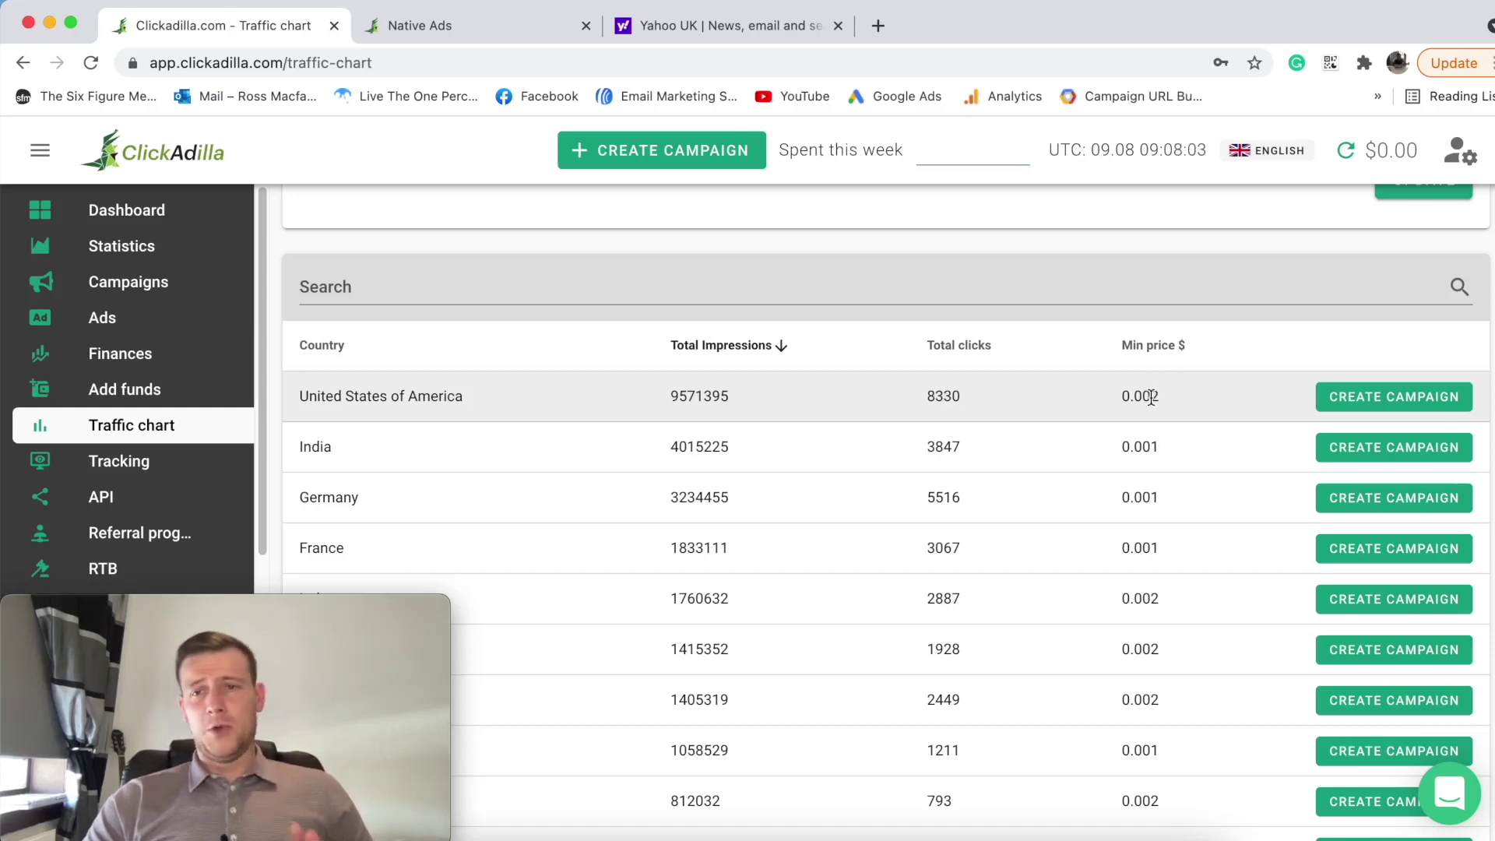
scroll(1149, 397, "up", 5)
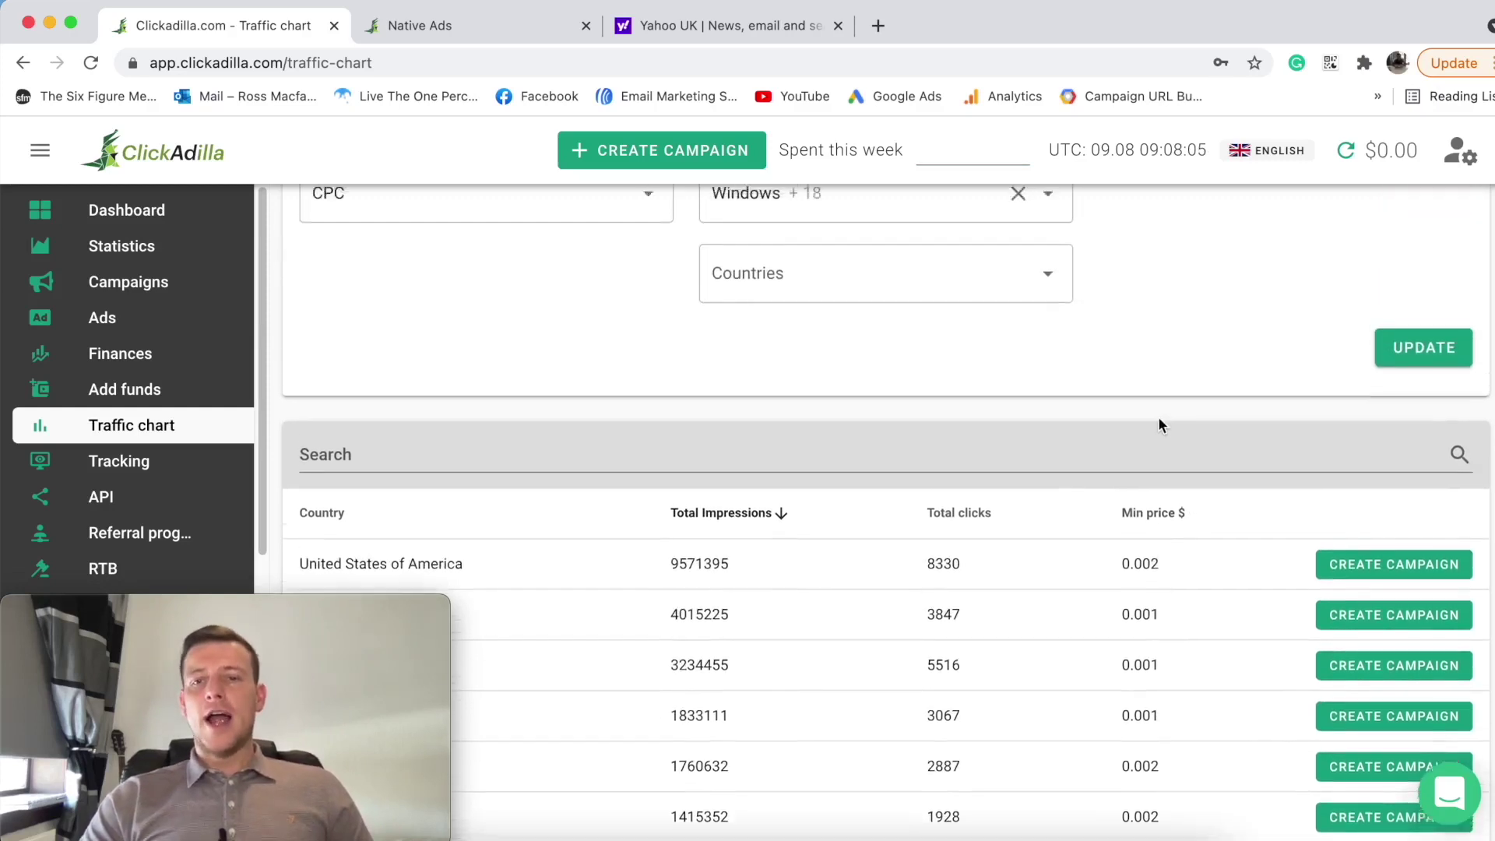
scroll(1137, 459, "down", 1)
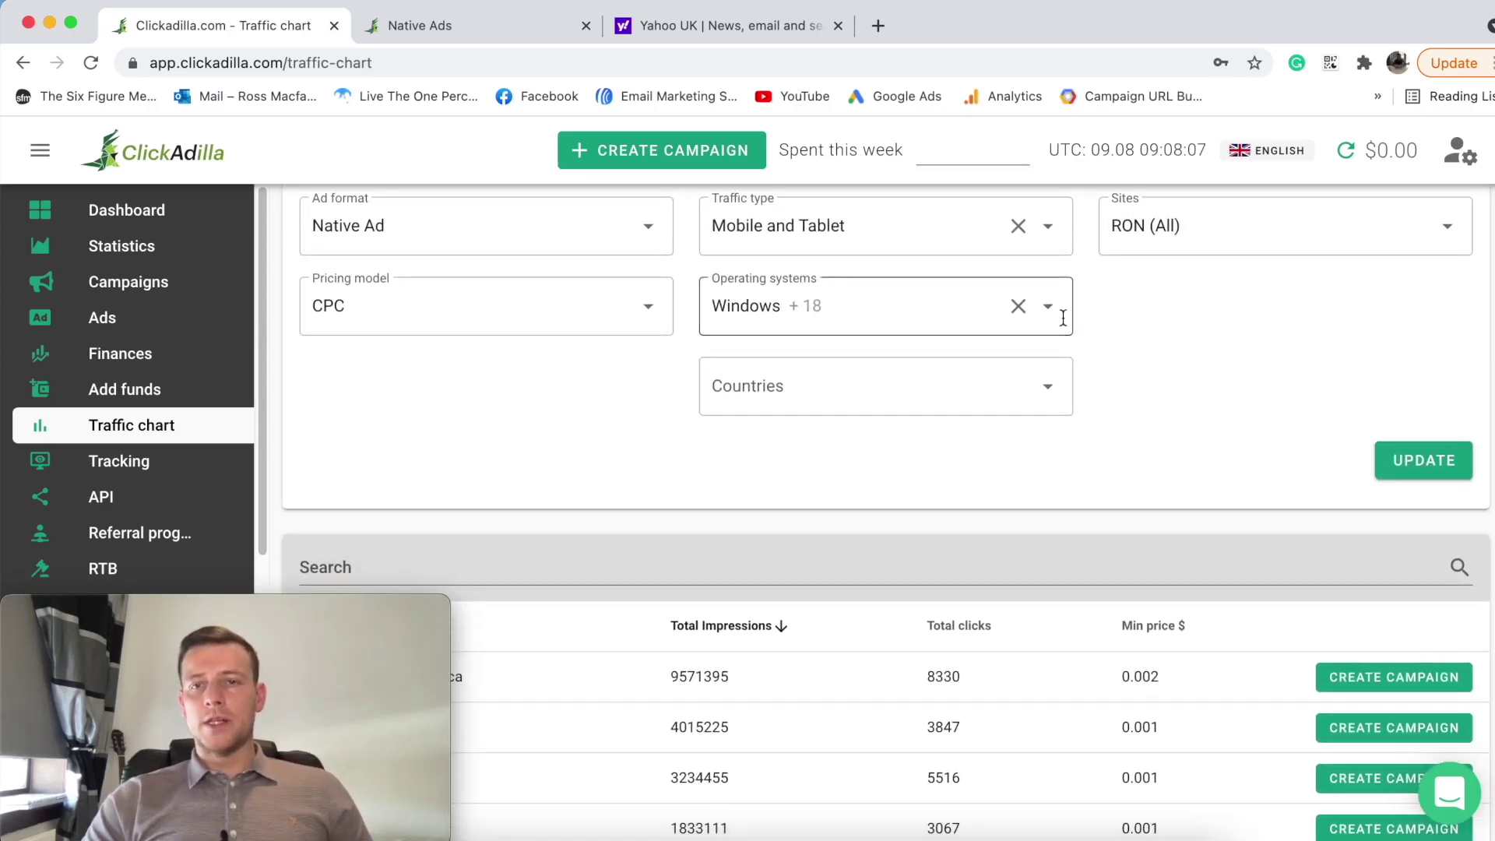
left_click(1030, 312)
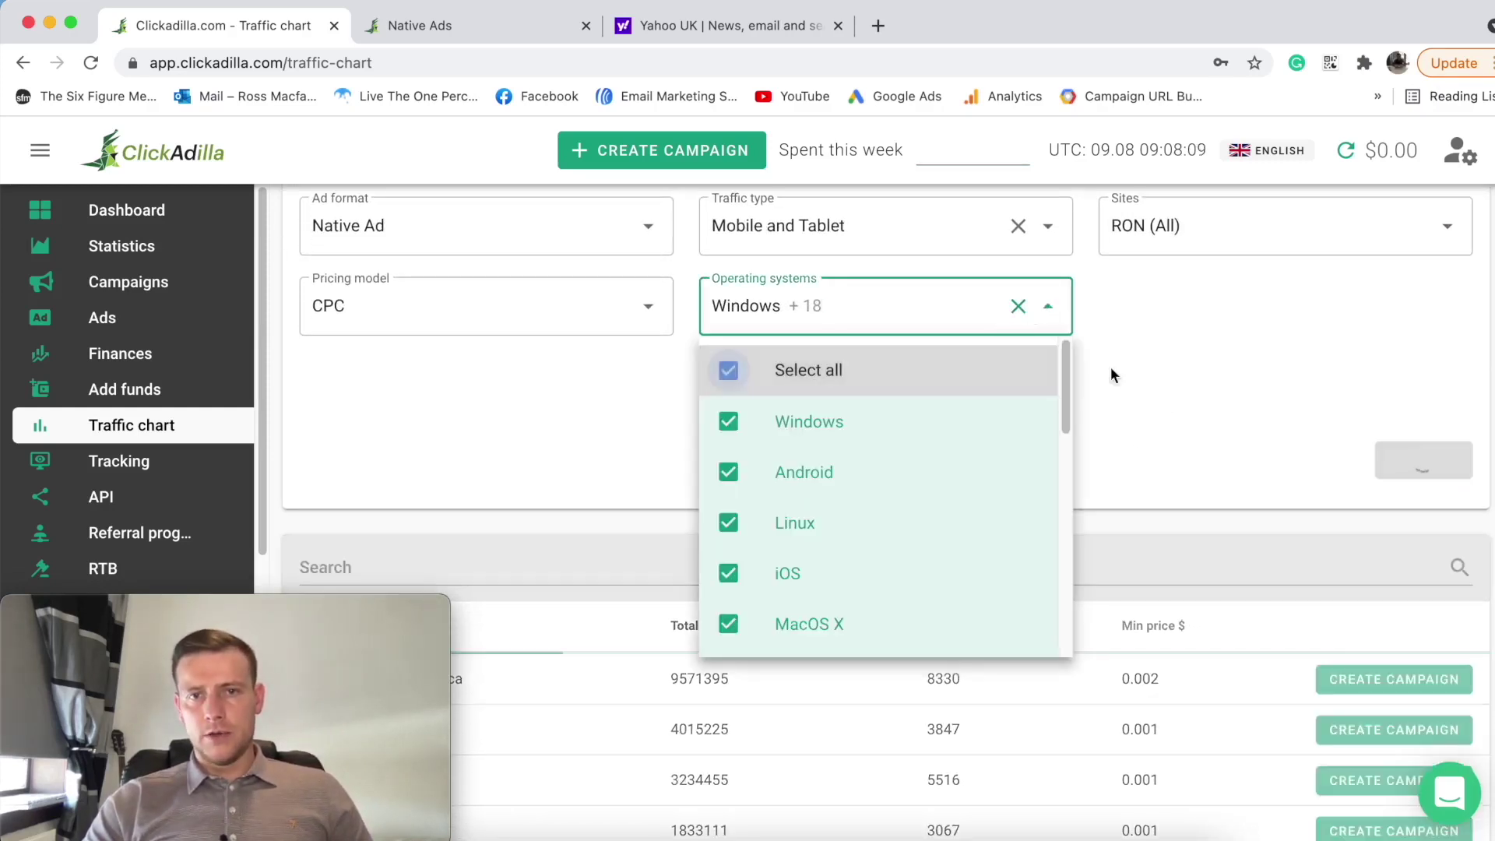
left_click(1255, 352)
scroll(1172, 471, "down", 2)
scroll(1172, 470, "down", 2)
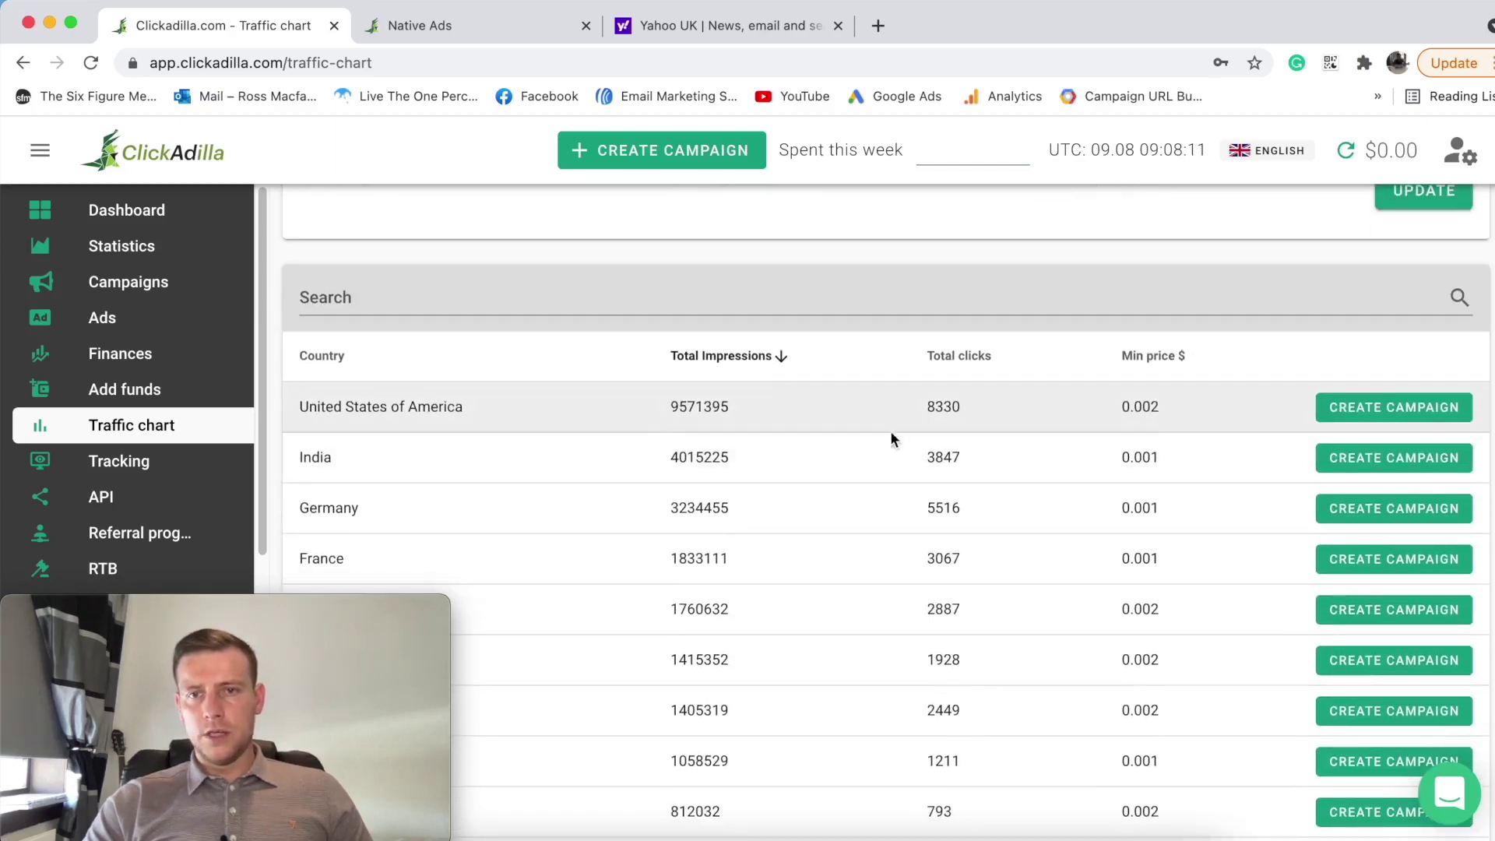
scroll(900, 459, "down", 5)
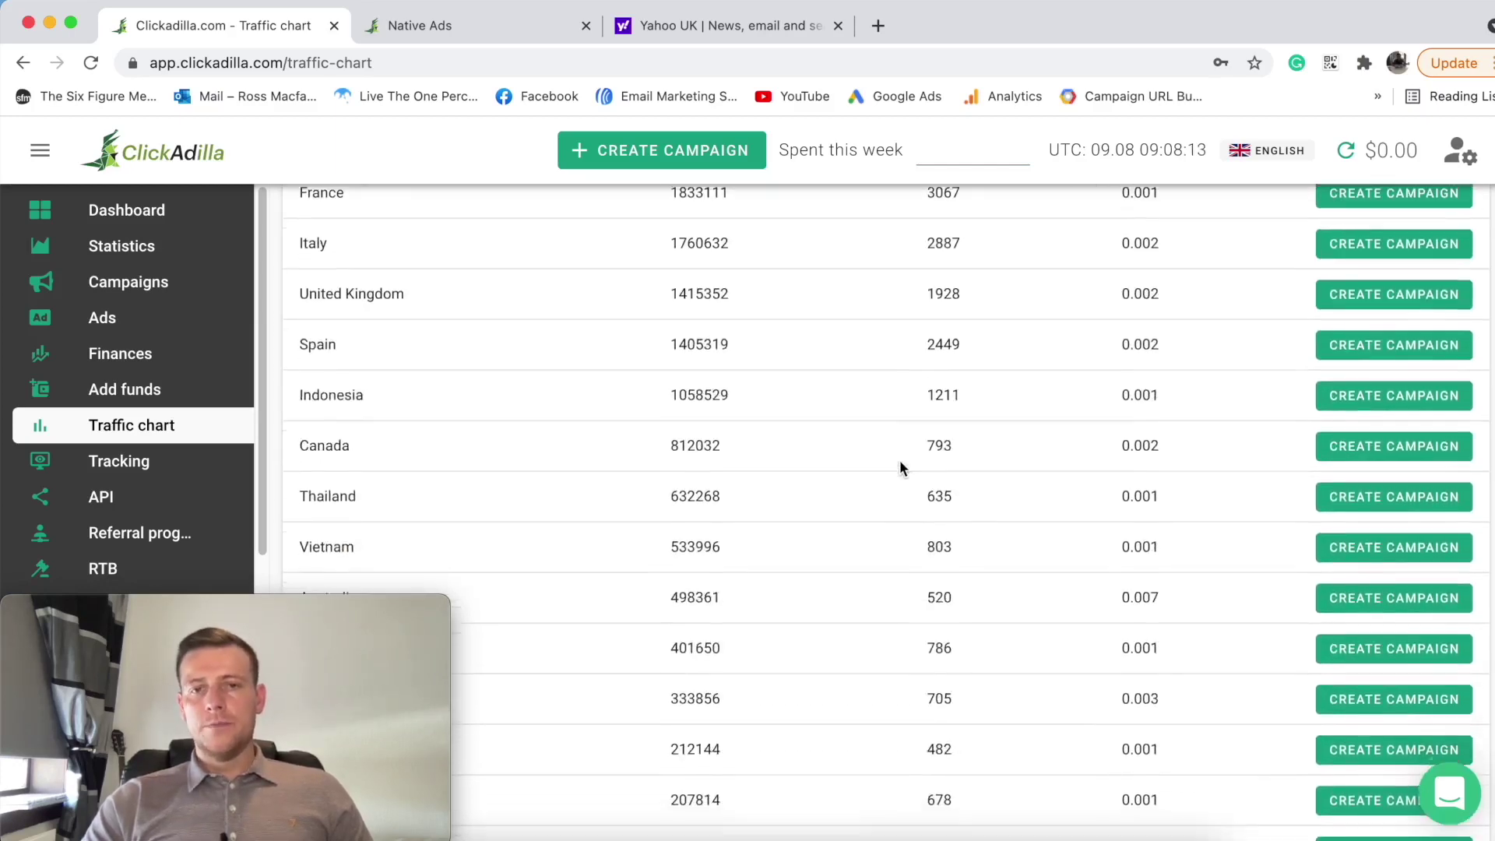
scroll(899, 459, "down", 3)
scroll(596, 423, "up", 5)
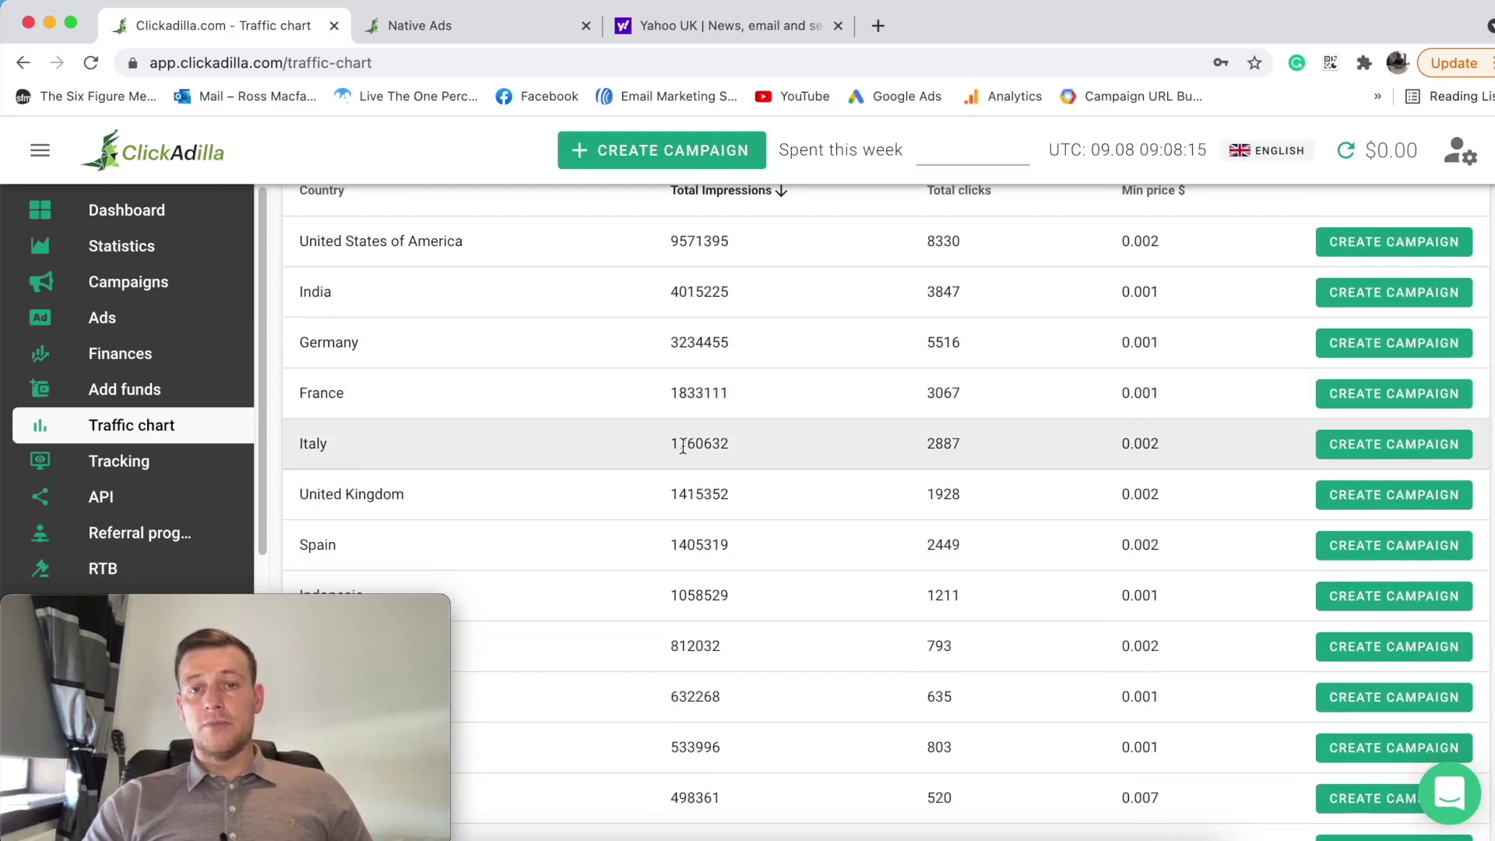
scroll(685, 436, "up", 5)
scroll(685, 440, "down", 3)
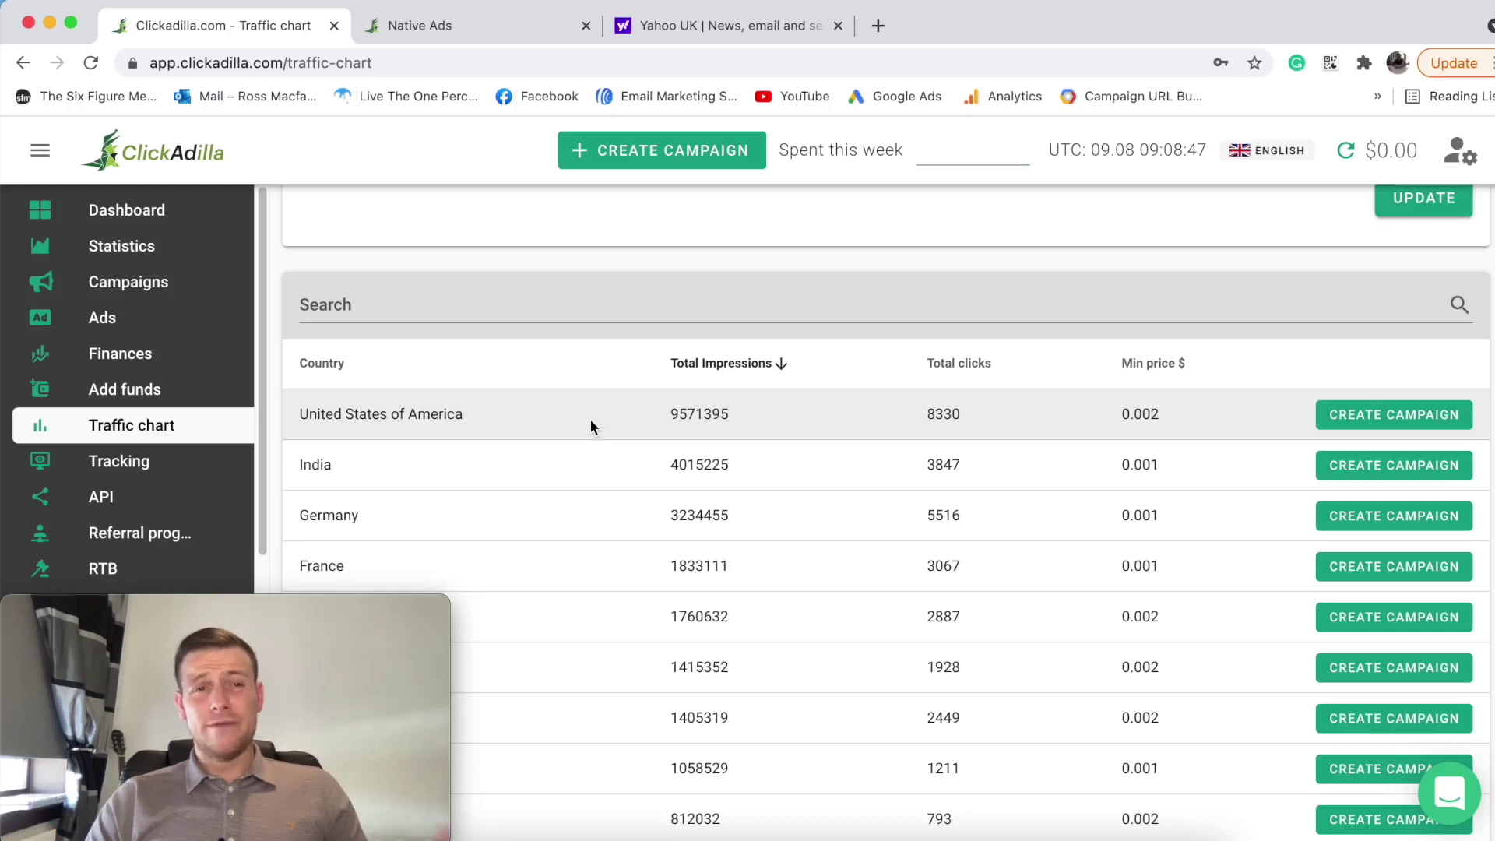
Step: From Campaigns, create a new campaign and look over the General step's ad formats
left_click(156, 288)
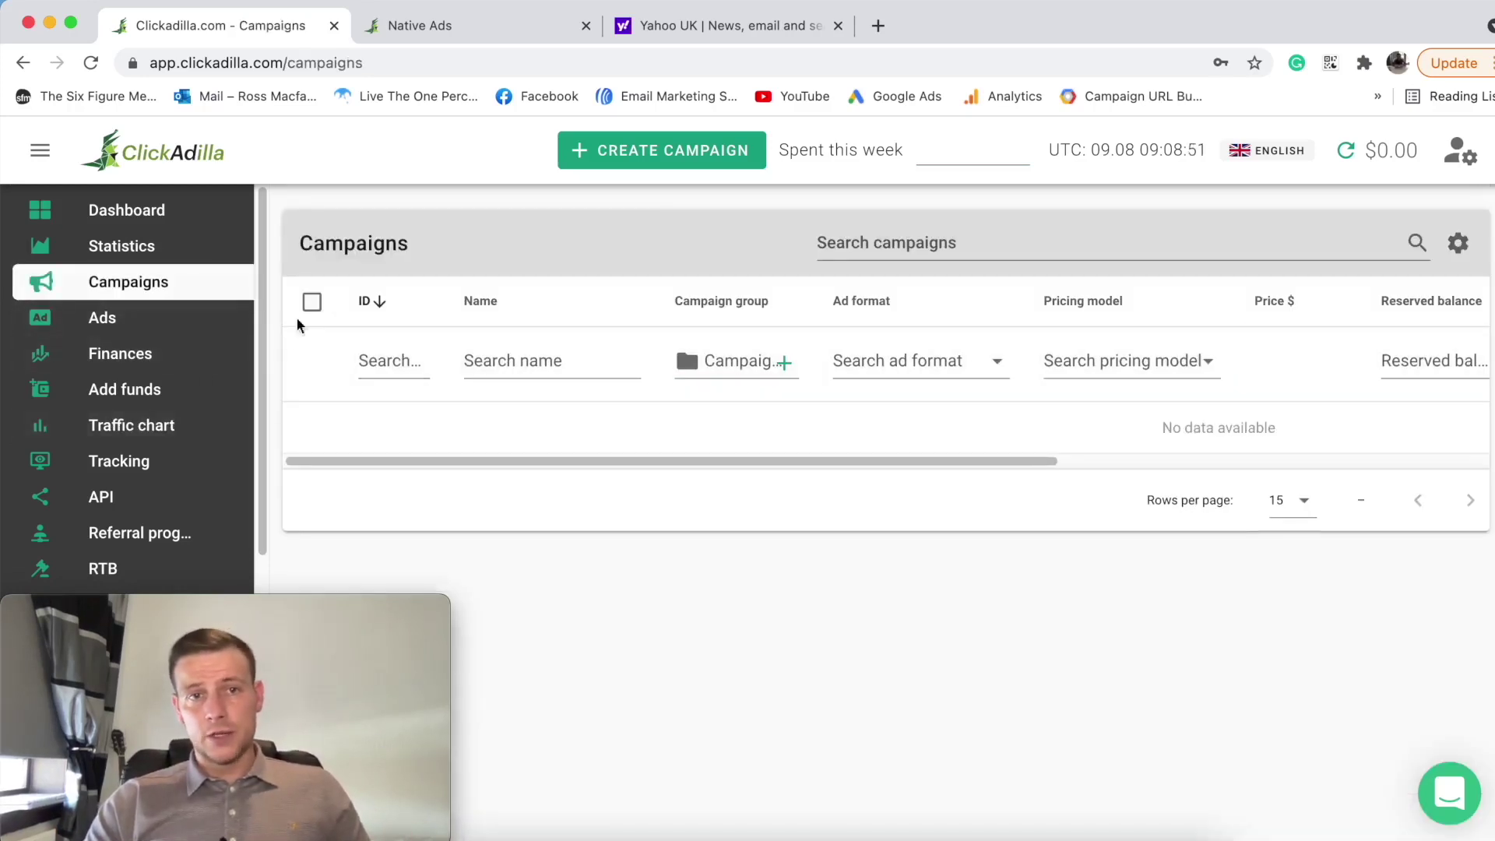
left_click(670, 156)
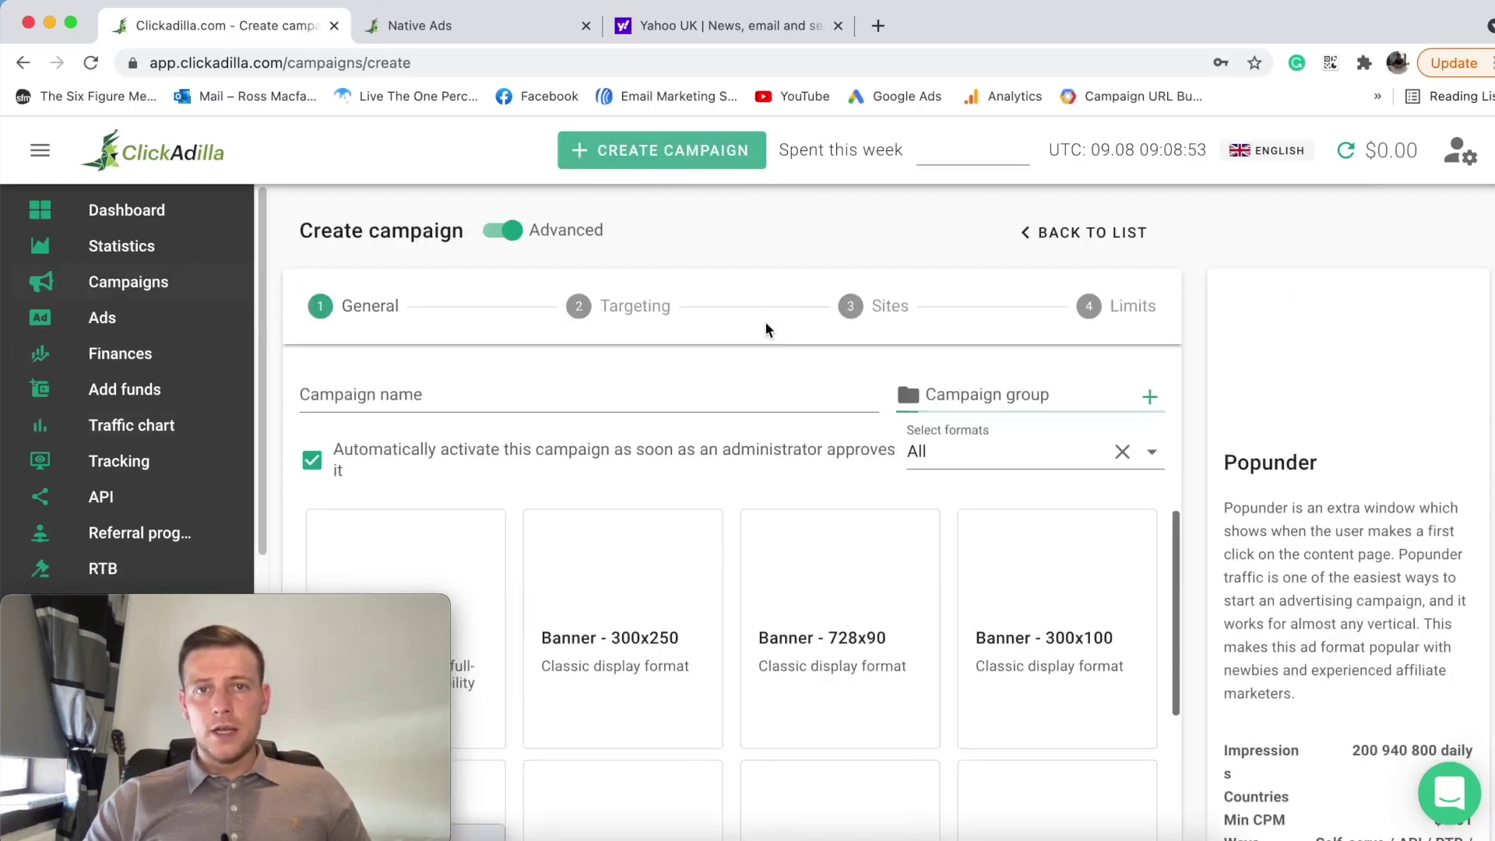
scroll(841, 353, "down", 2)
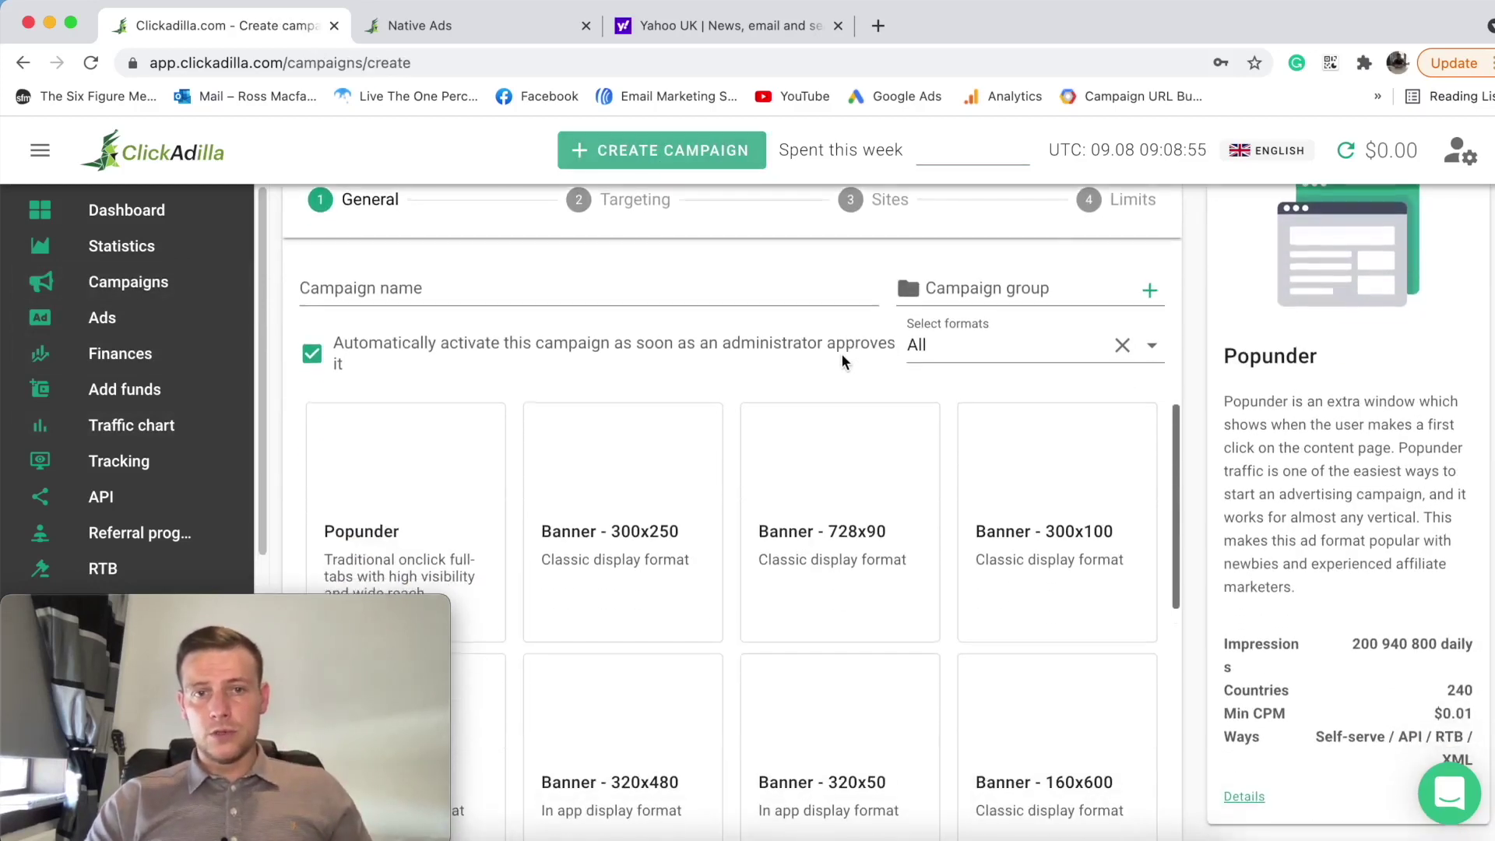
scroll(838, 349, "up", 3)
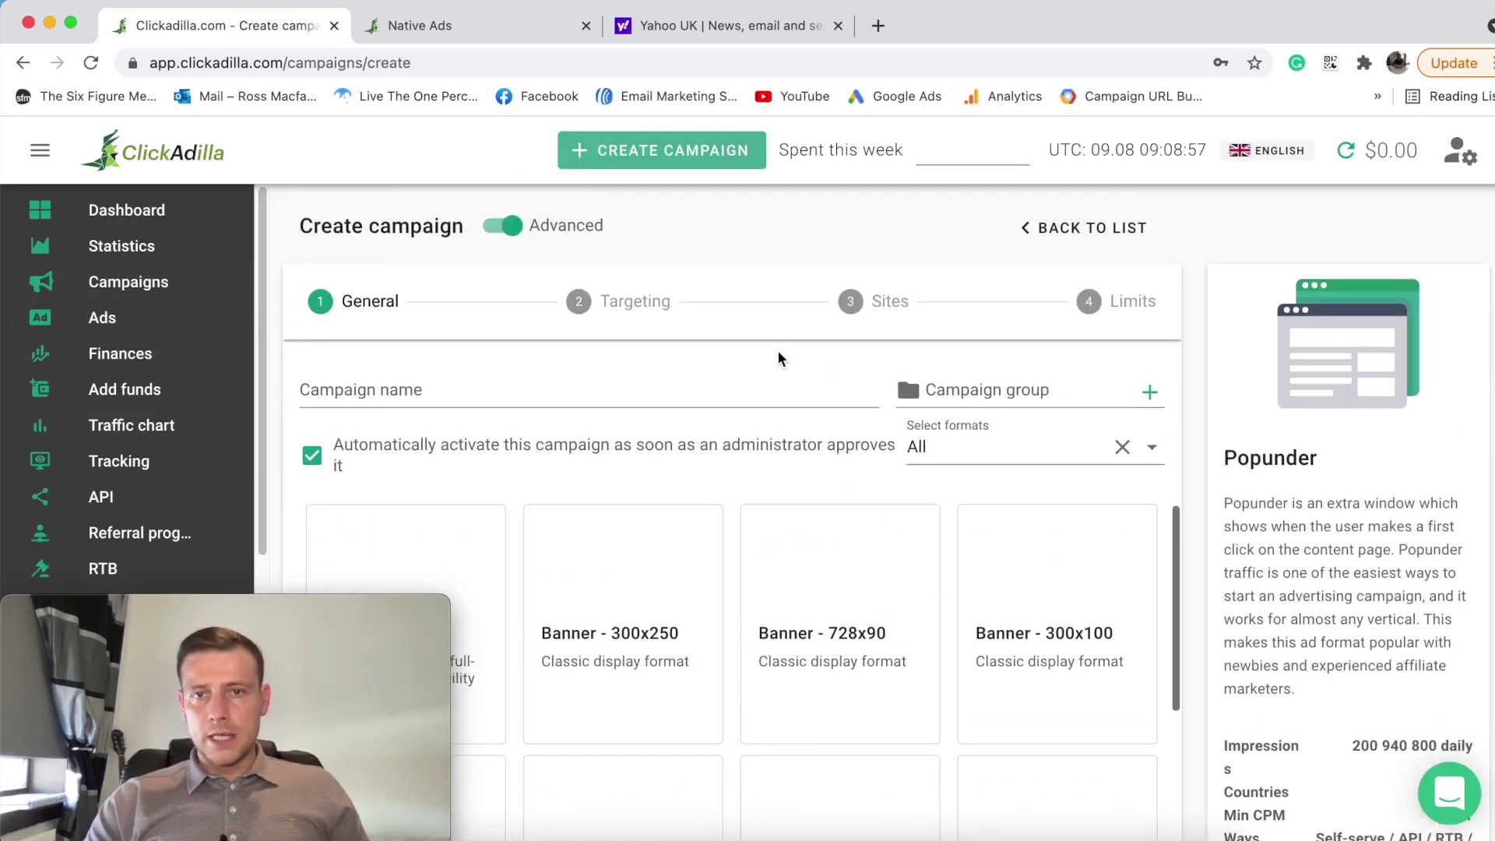
scroll(778, 358, "down", 1)
scroll(774, 364, "down", 5)
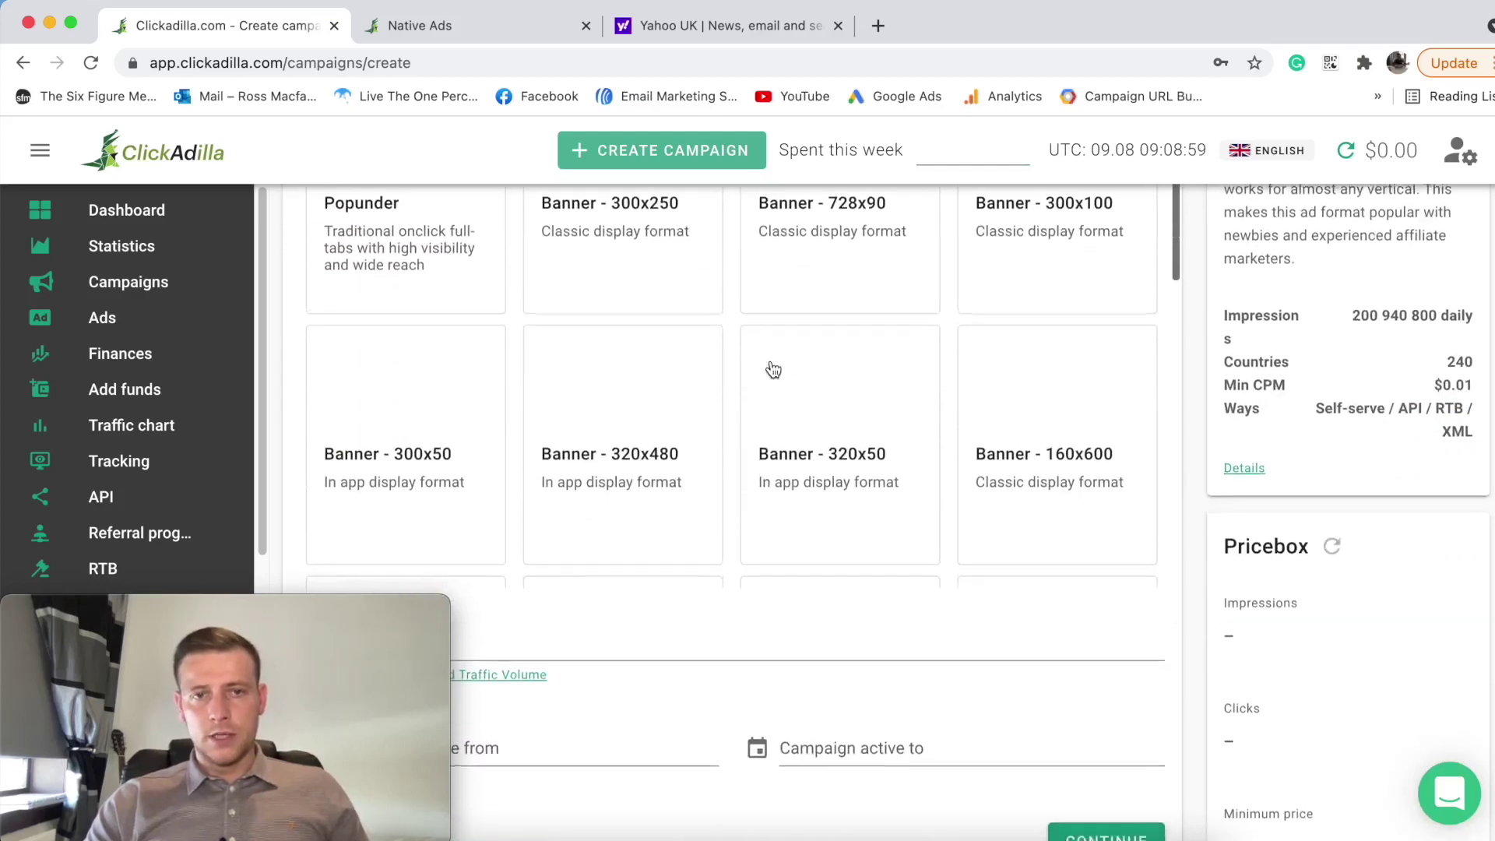
scroll(773, 368, "down", 4)
scroll(770, 370, "up", 10)
scroll(773, 361, "down", 6)
scroll(871, 360, "down", 2)
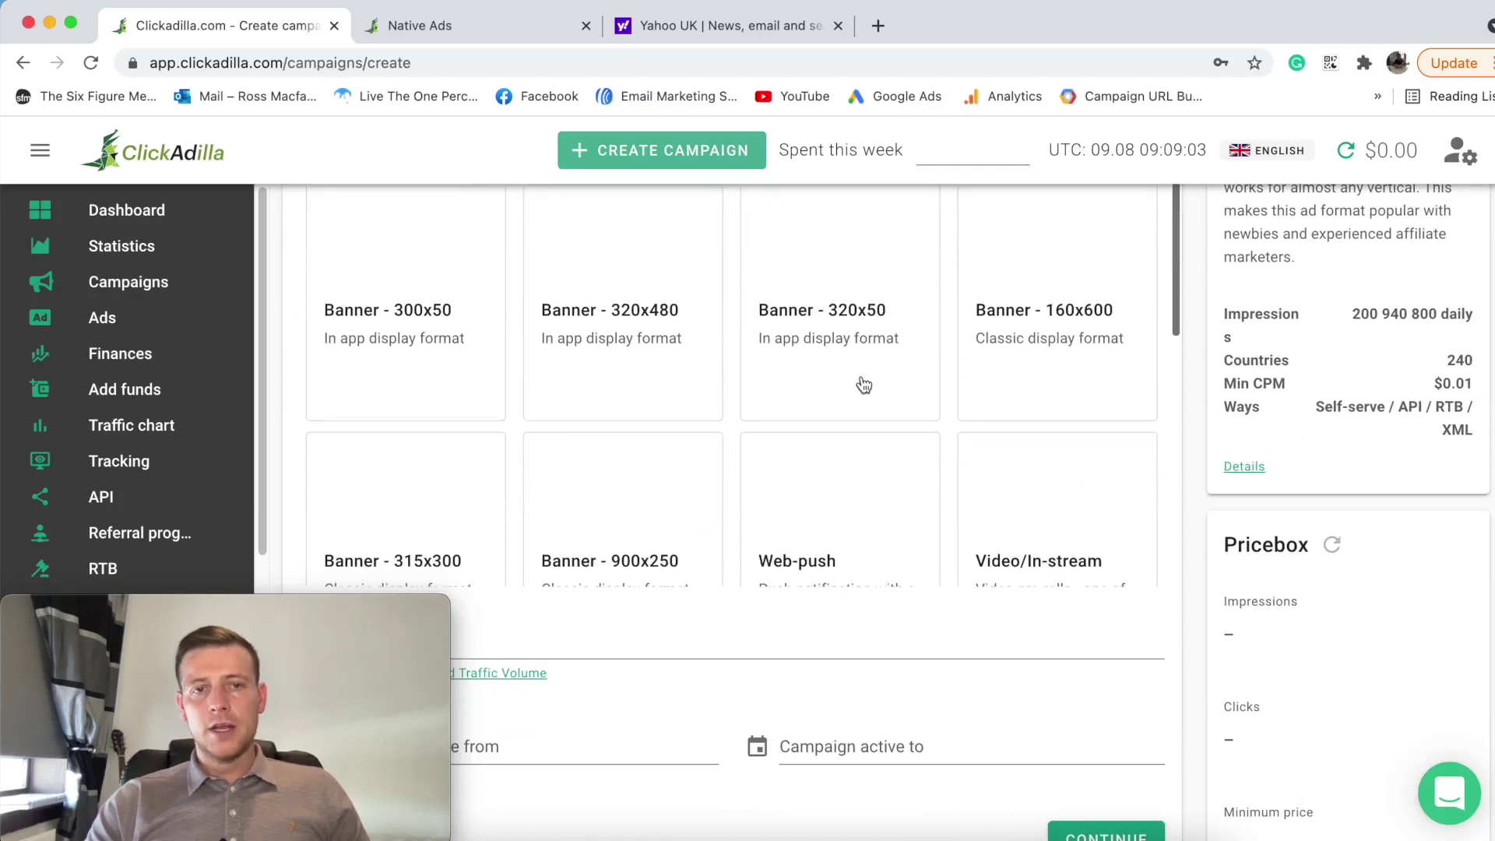
scroll(860, 383, "down", 8)
scroll(867, 379, "up", 10)
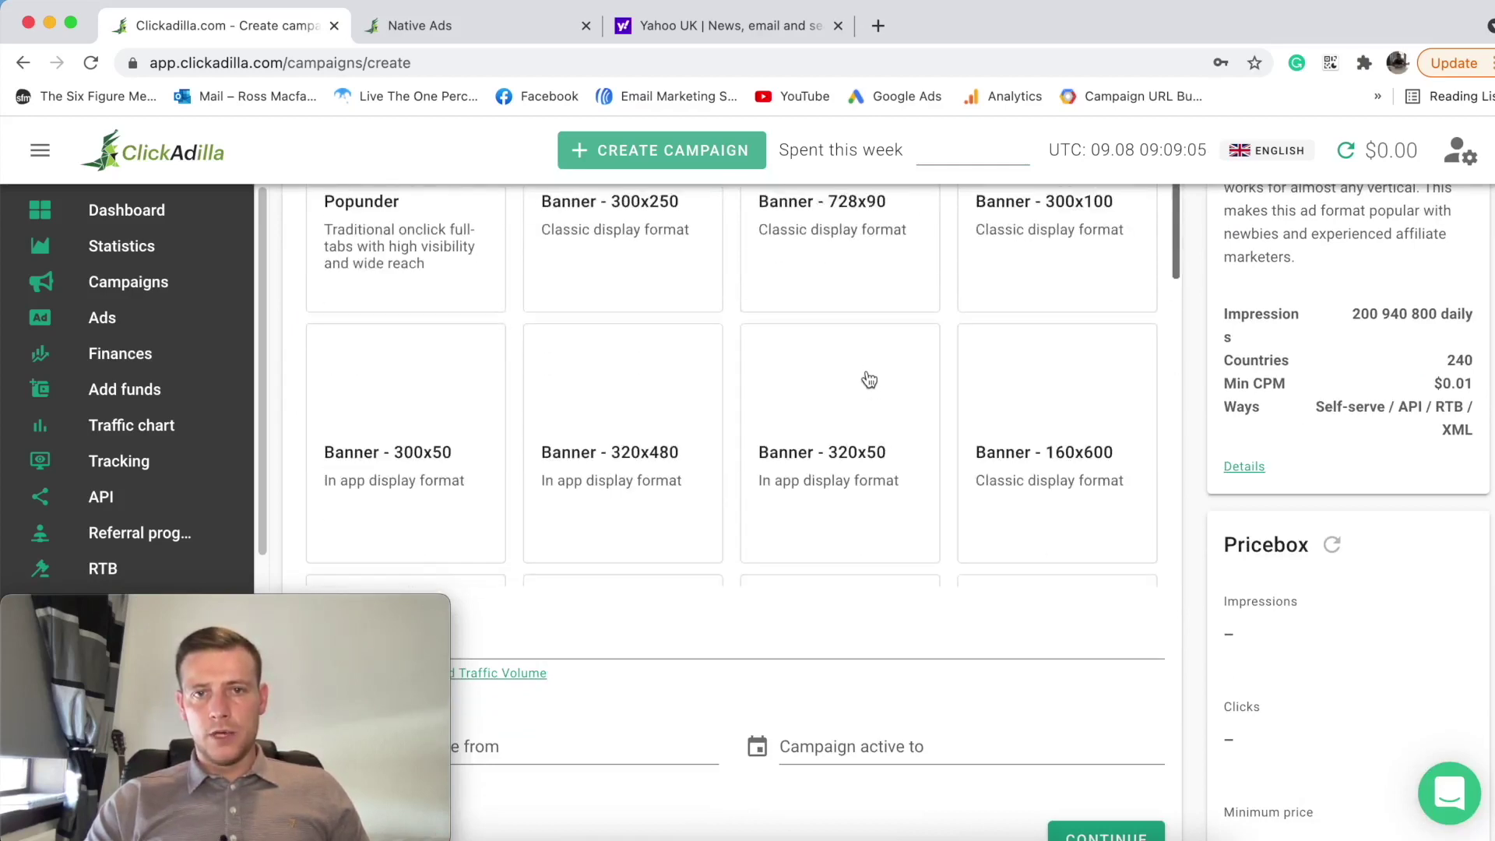
scroll(607, 347, "up", 8)
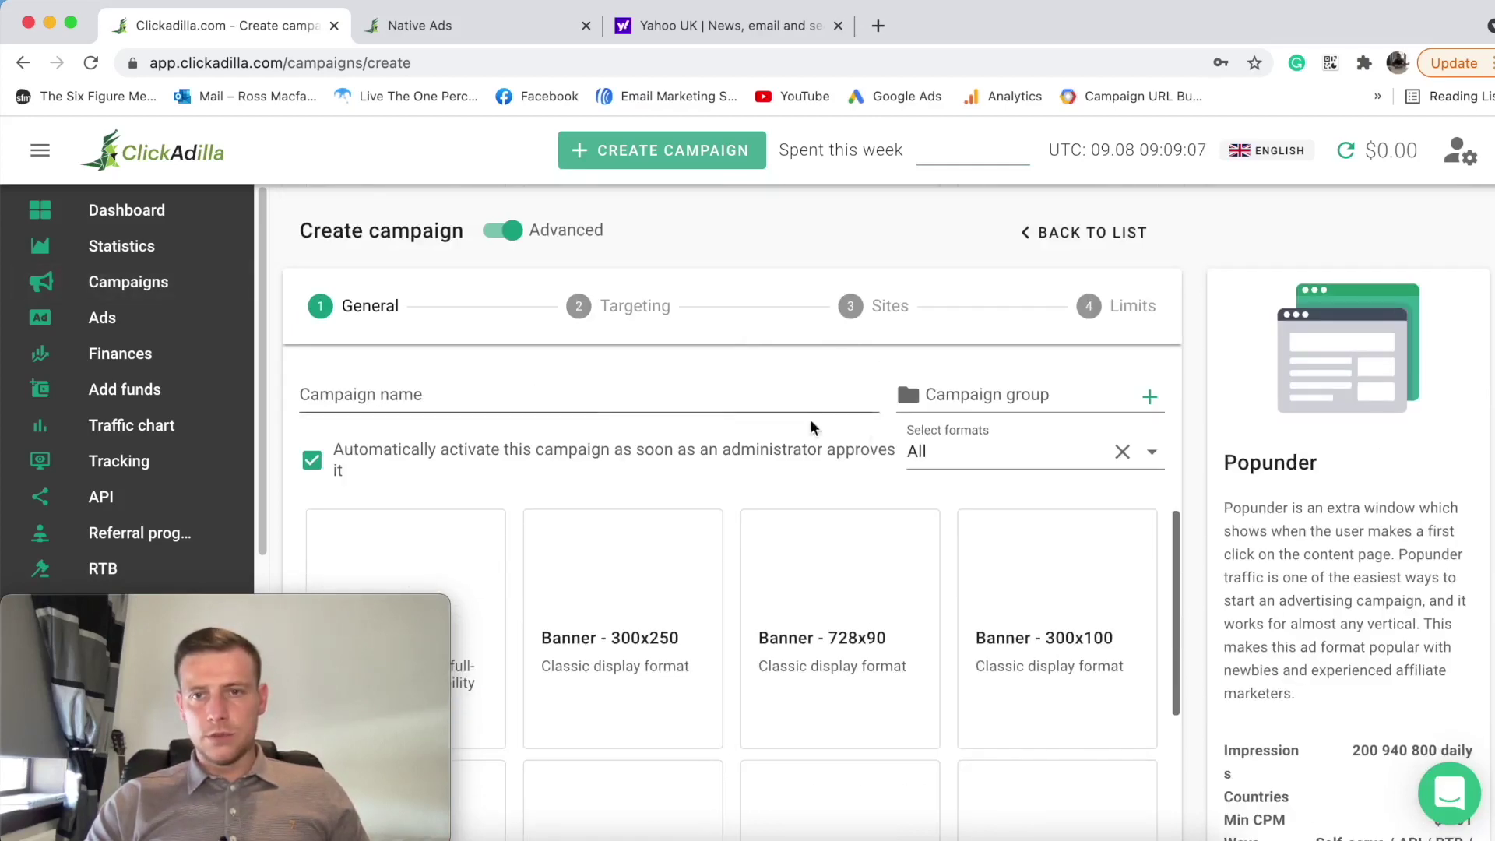
Step: Filter formats to Native, untick Automatically activate, and select the Native Ad card
left_click(971, 465)
scroll(1002, 621, "down", 2)
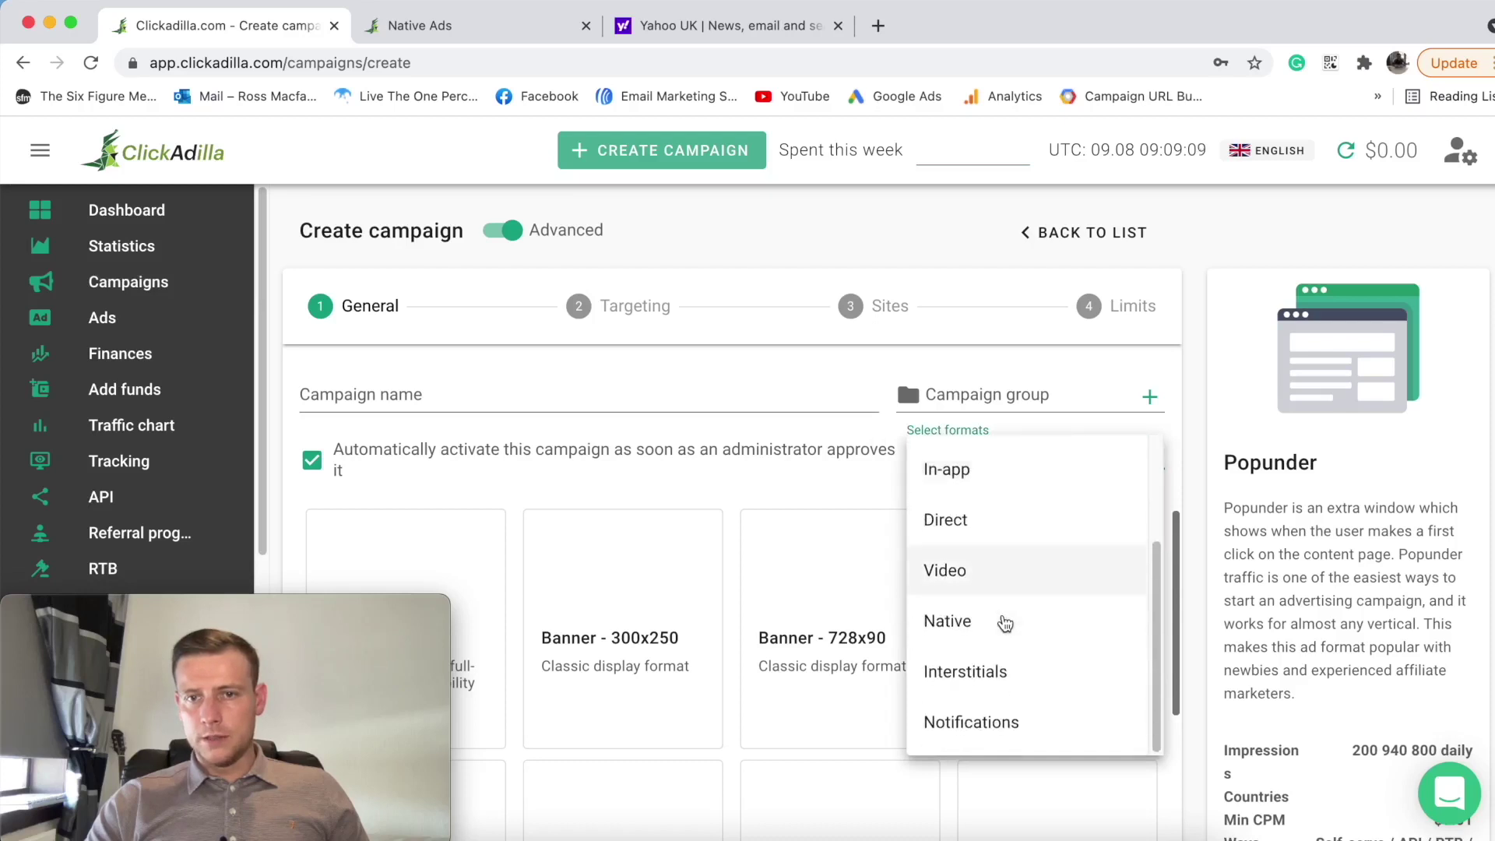
left_click(973, 621)
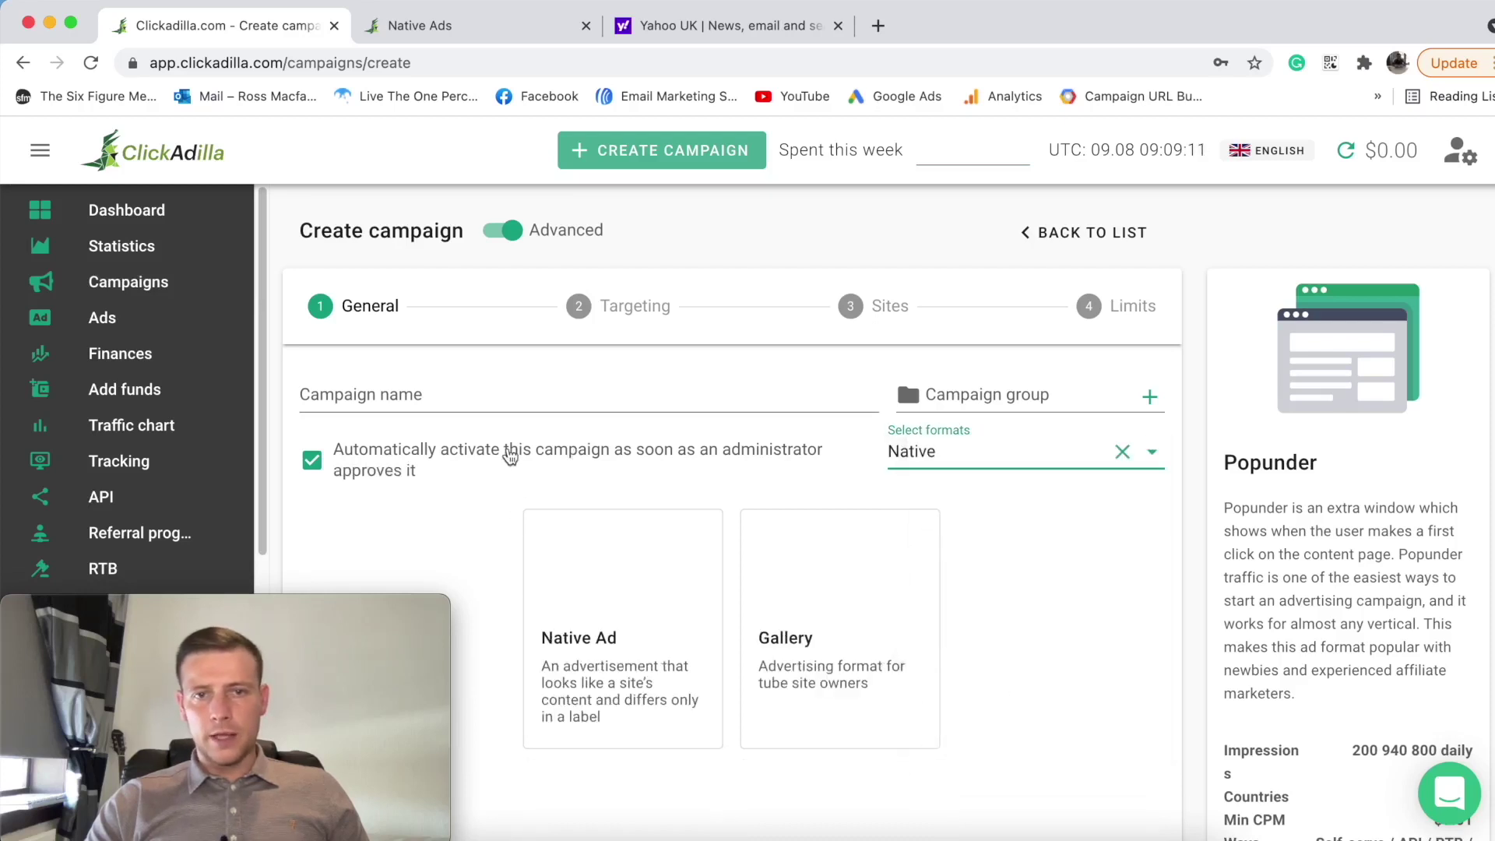
left_click(544, 449)
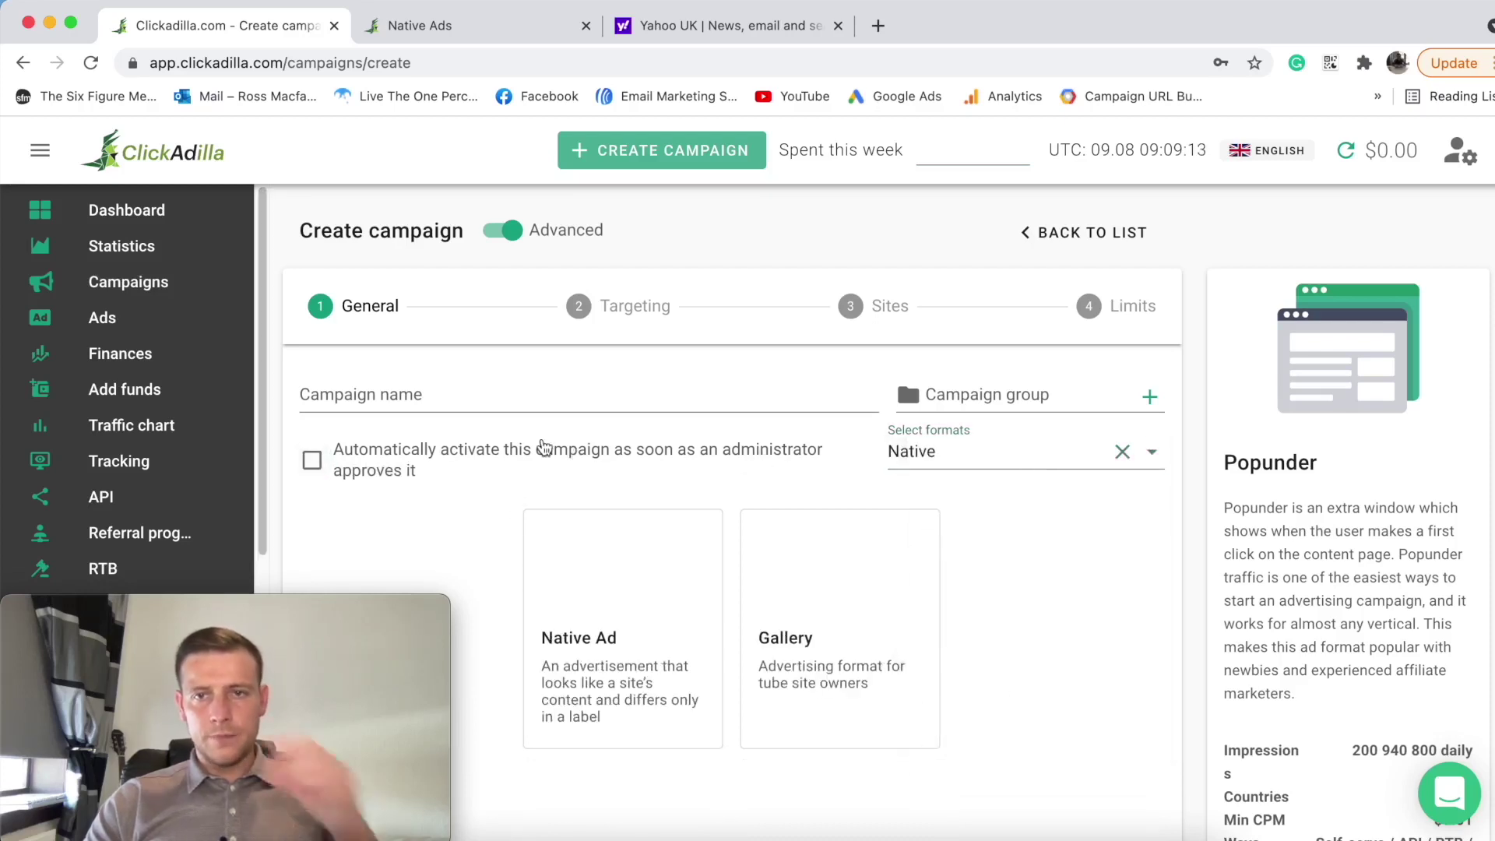
scroll(574, 427, "down", 4)
left_click(594, 405)
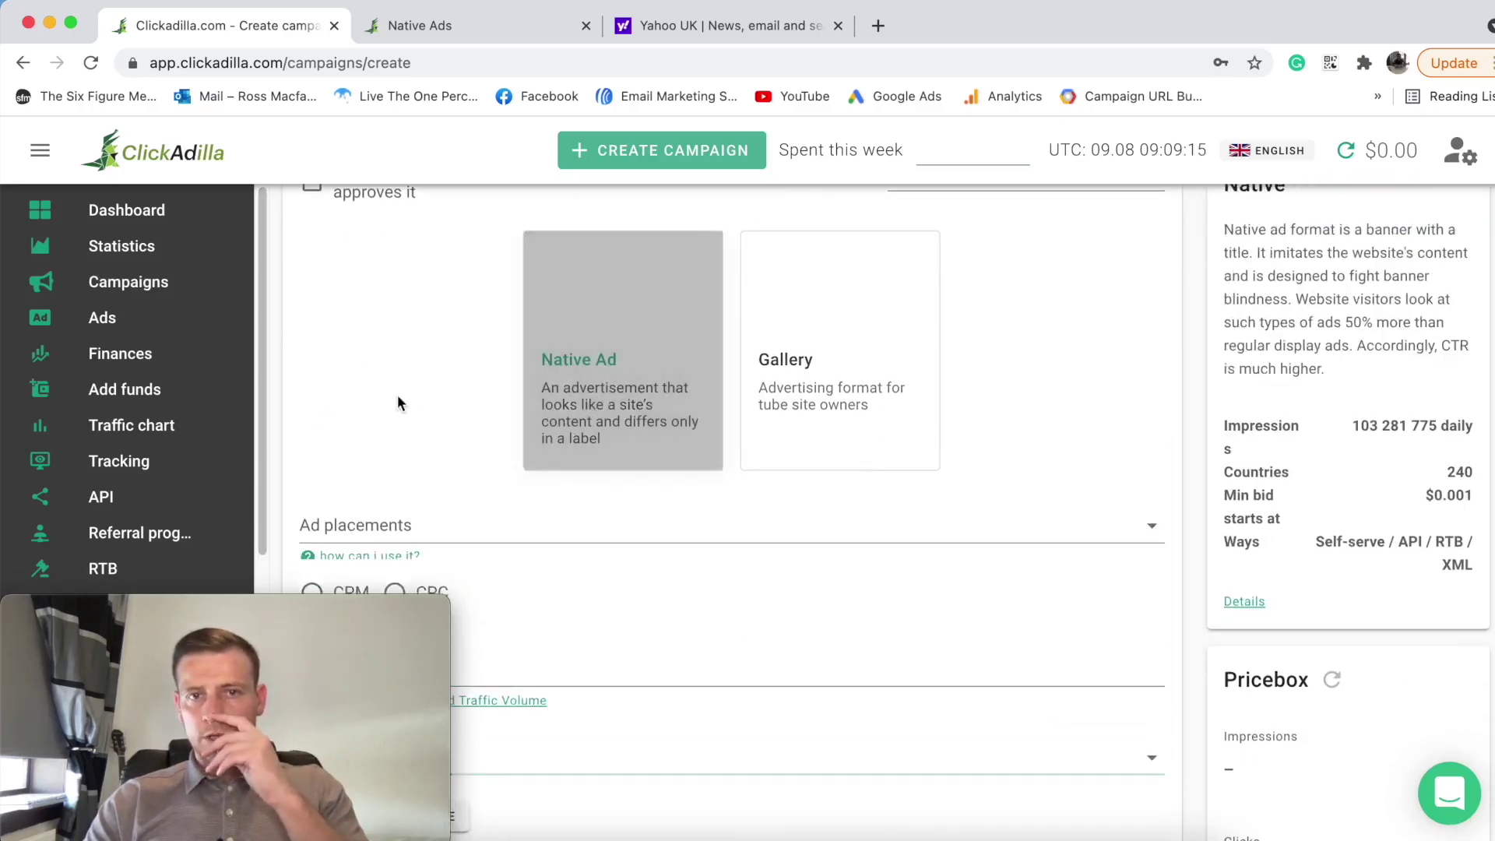
scroll(427, 374, "down", 4)
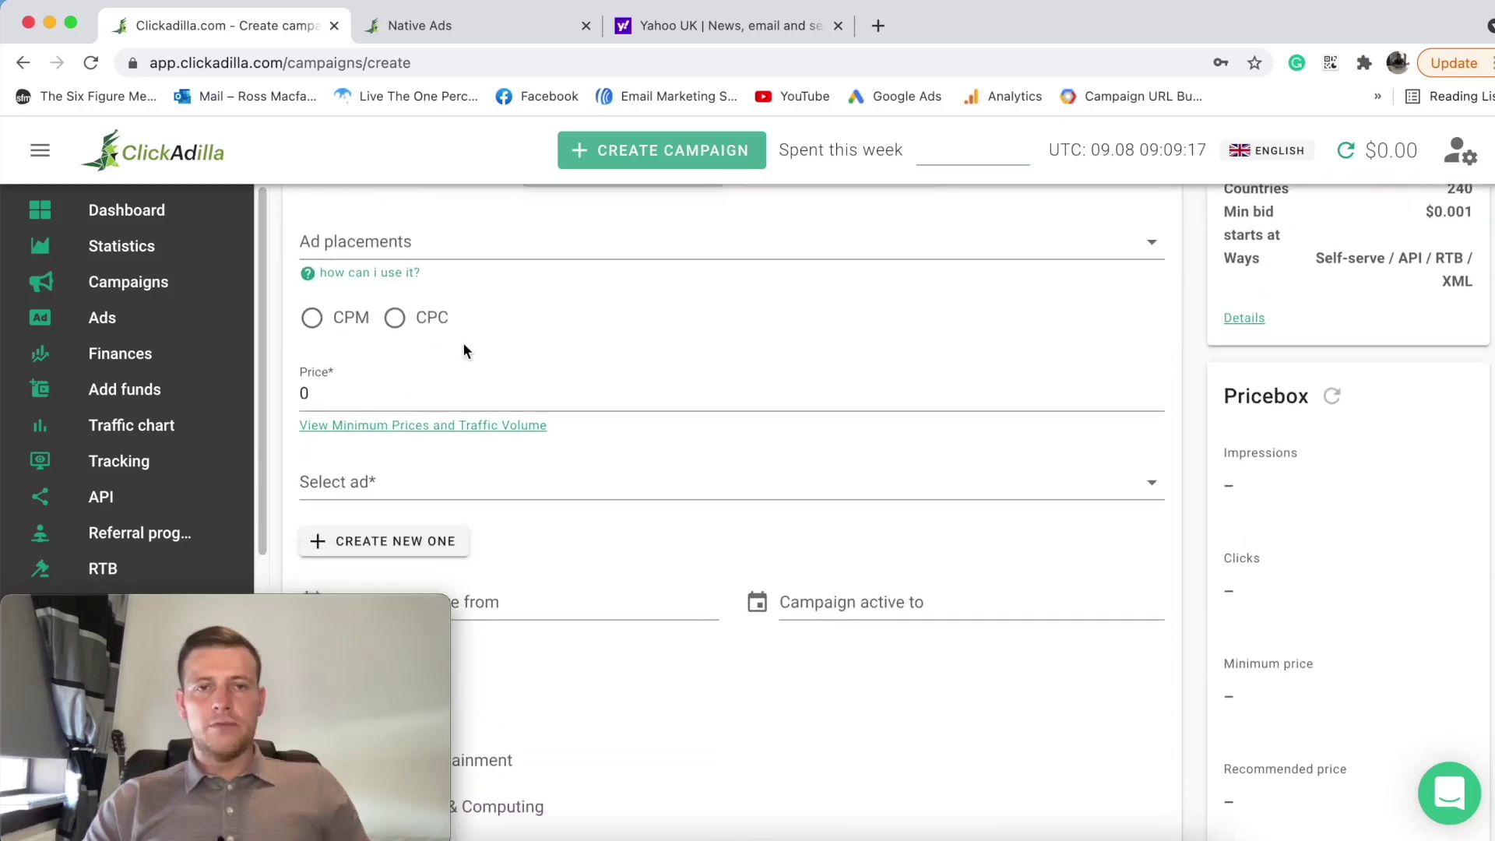
Step: Set the campaign's pricing model to CPC with a 0.001 price
left_click(395, 317)
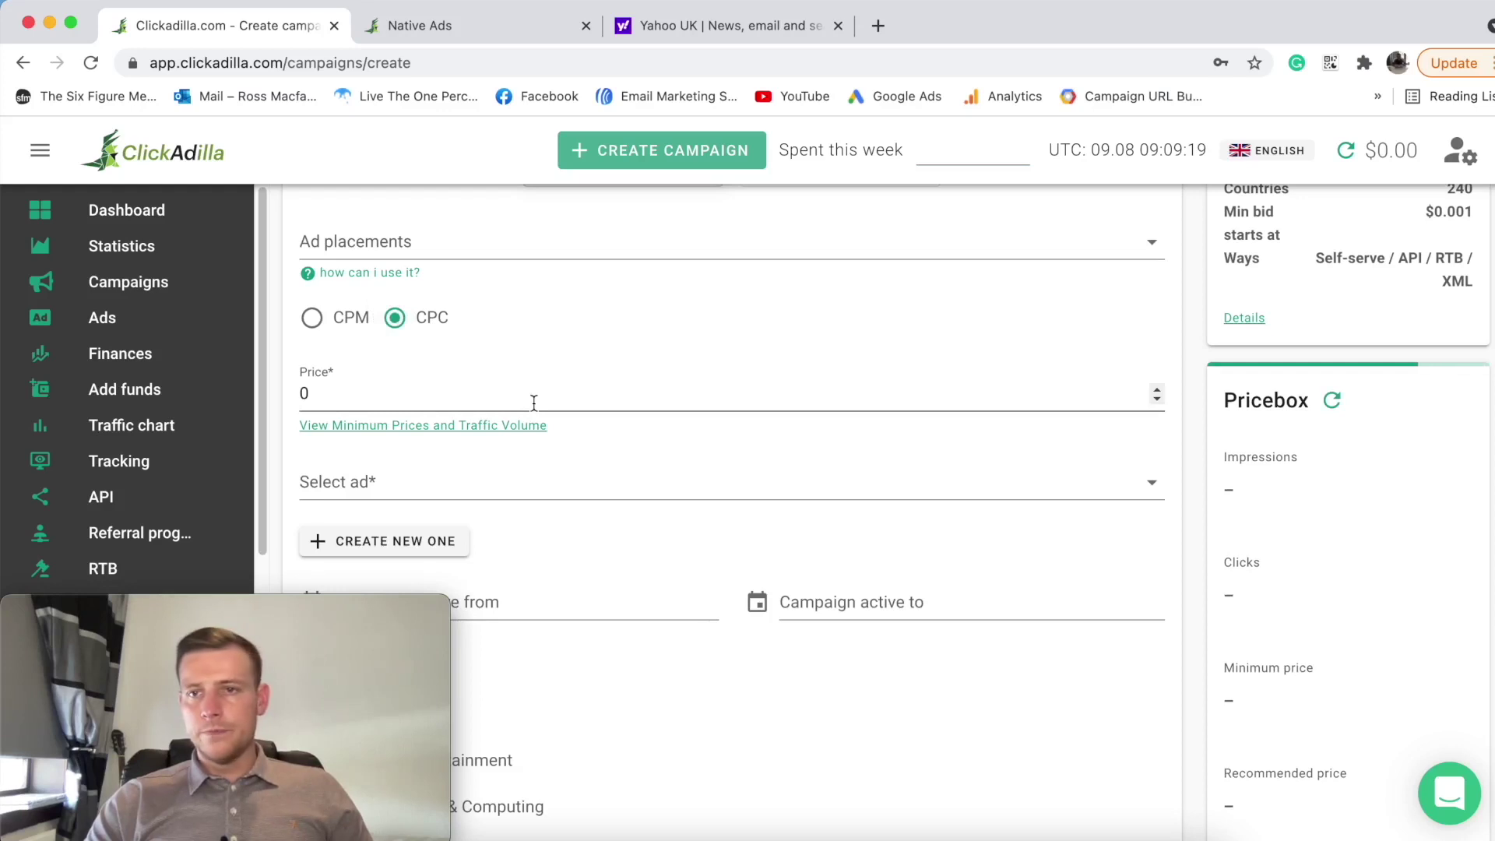
scroll(1428, 411, "up", 6)
scroll(1393, 452, "down", 5)
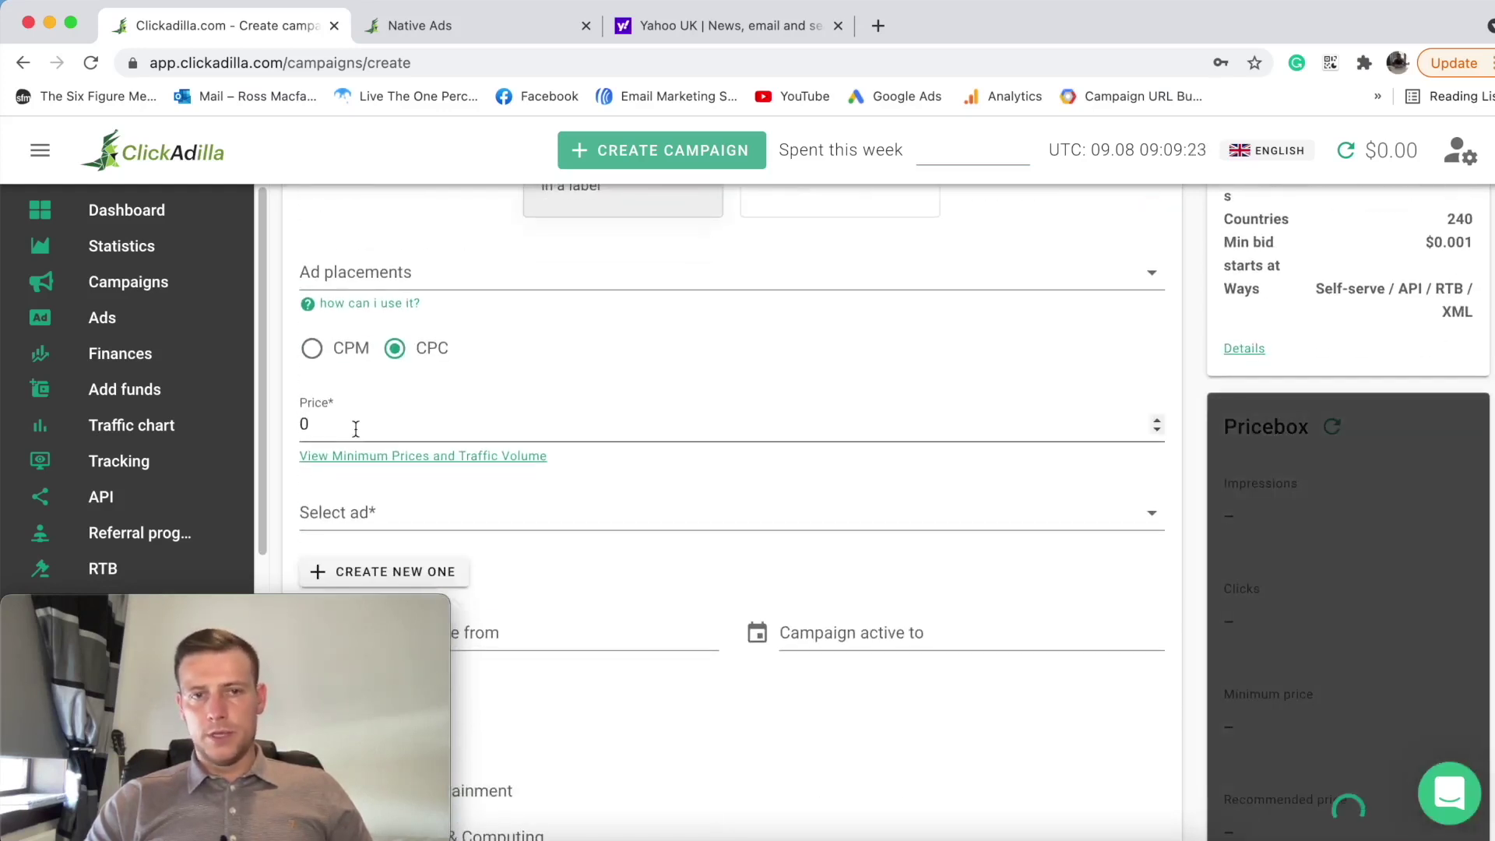
left_click(467, 425)
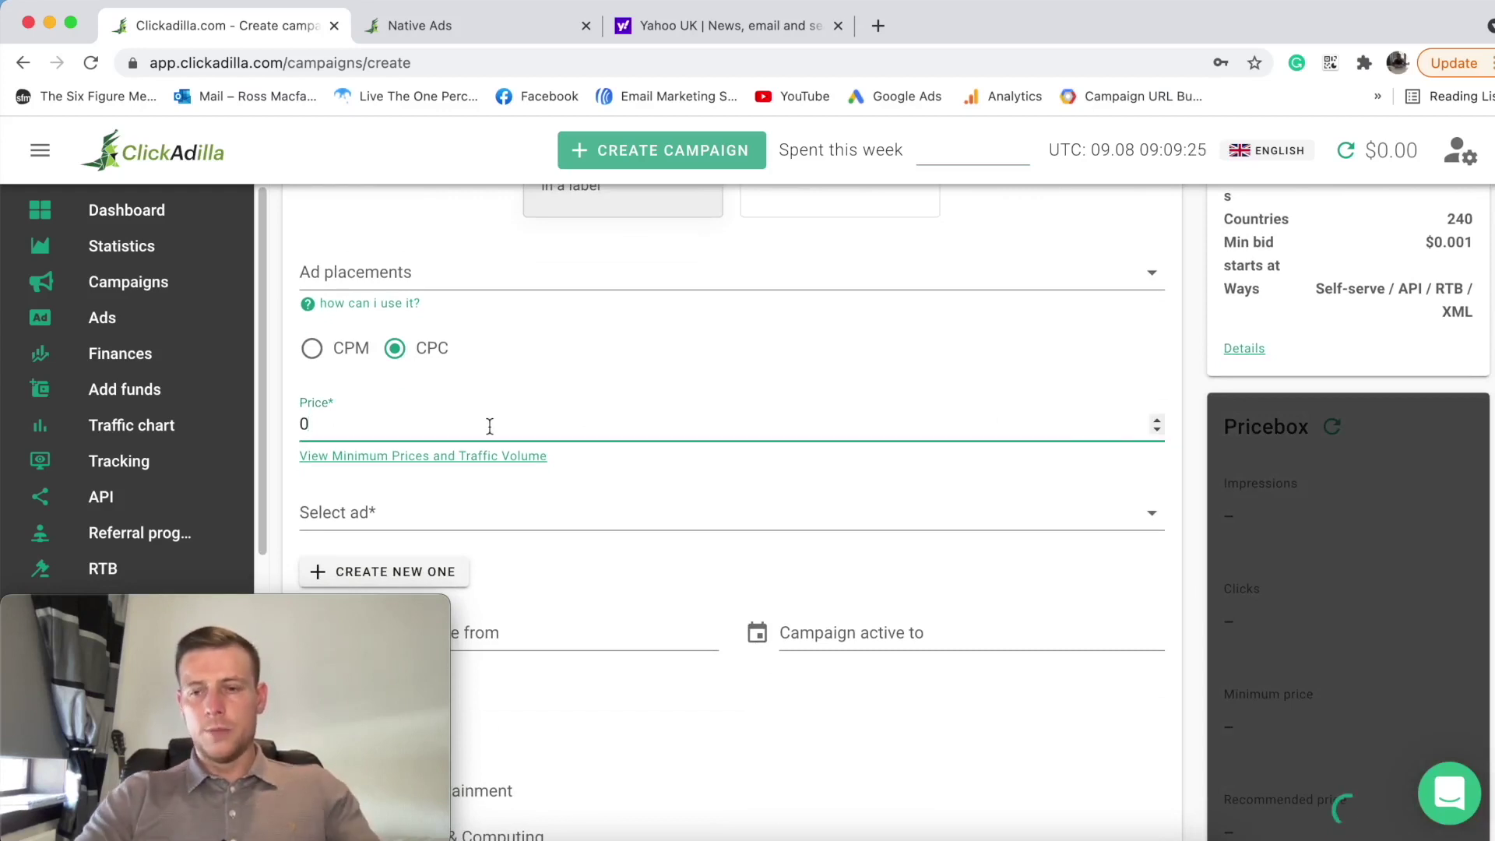
type(".")
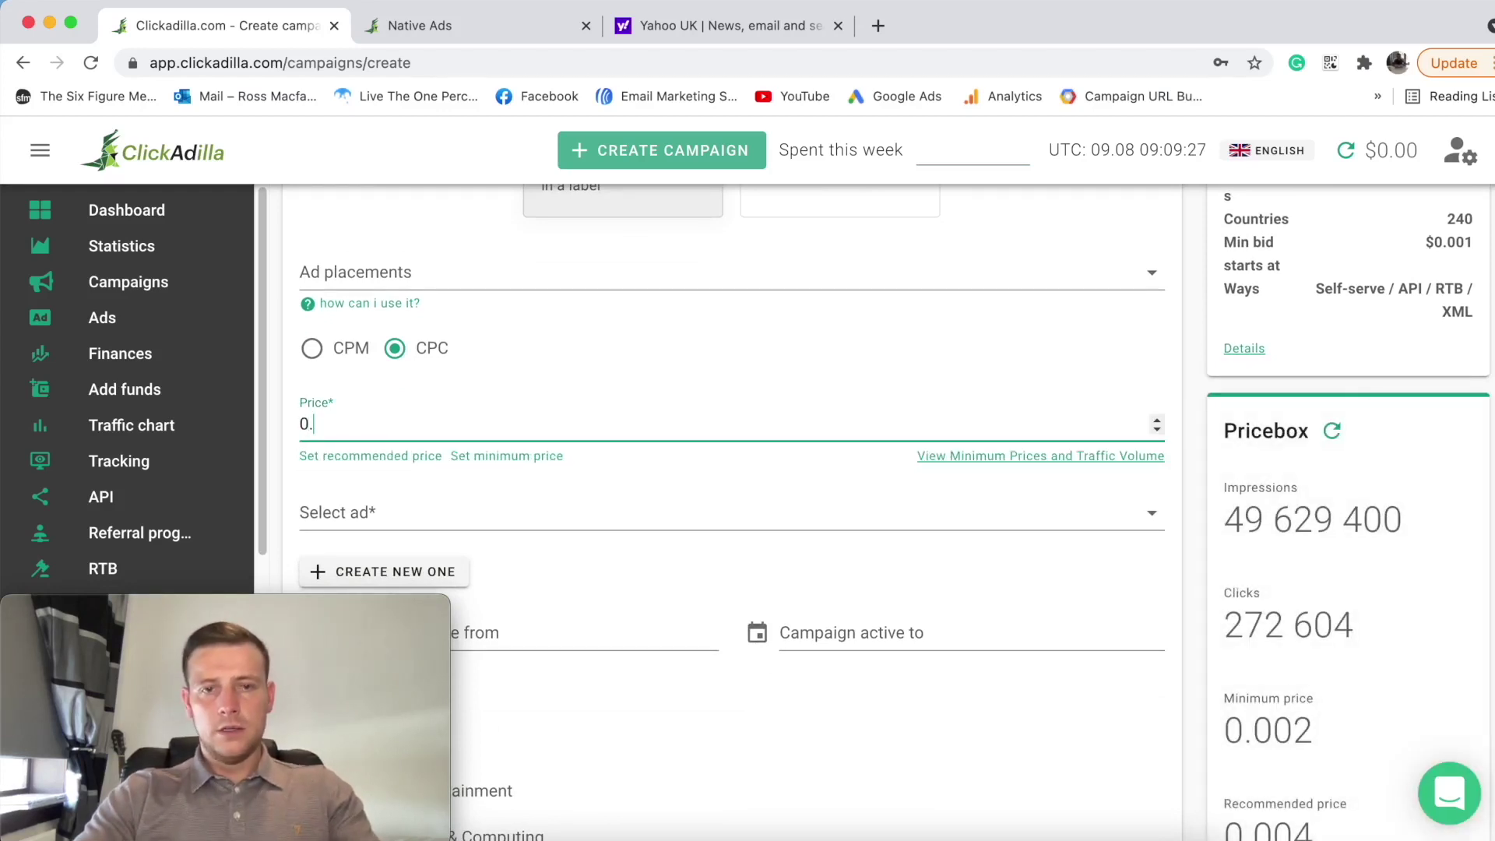
type("001")
left_click(635, 479)
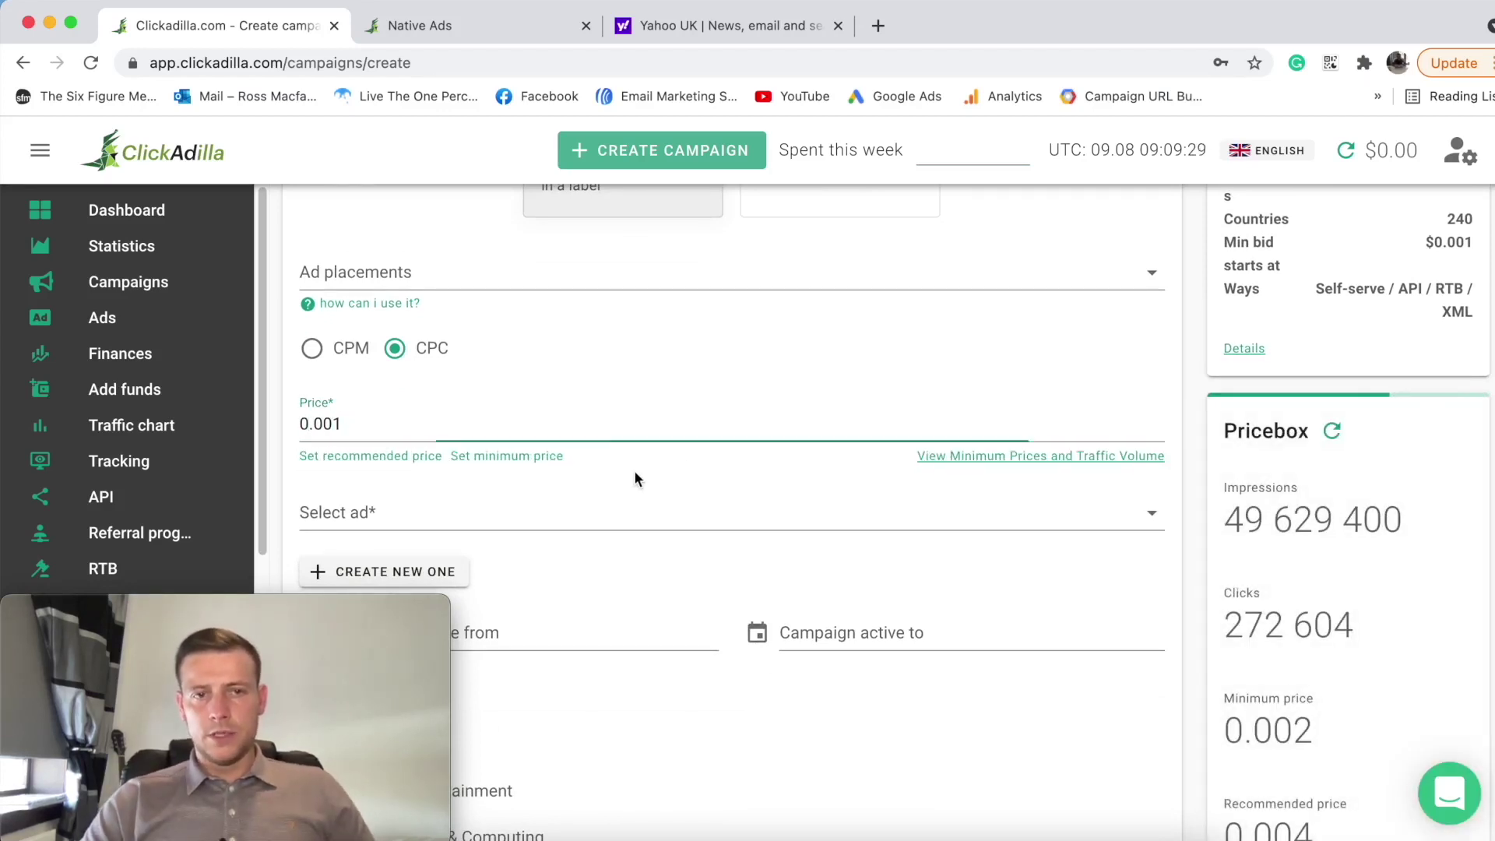
scroll(638, 473, "down", 4)
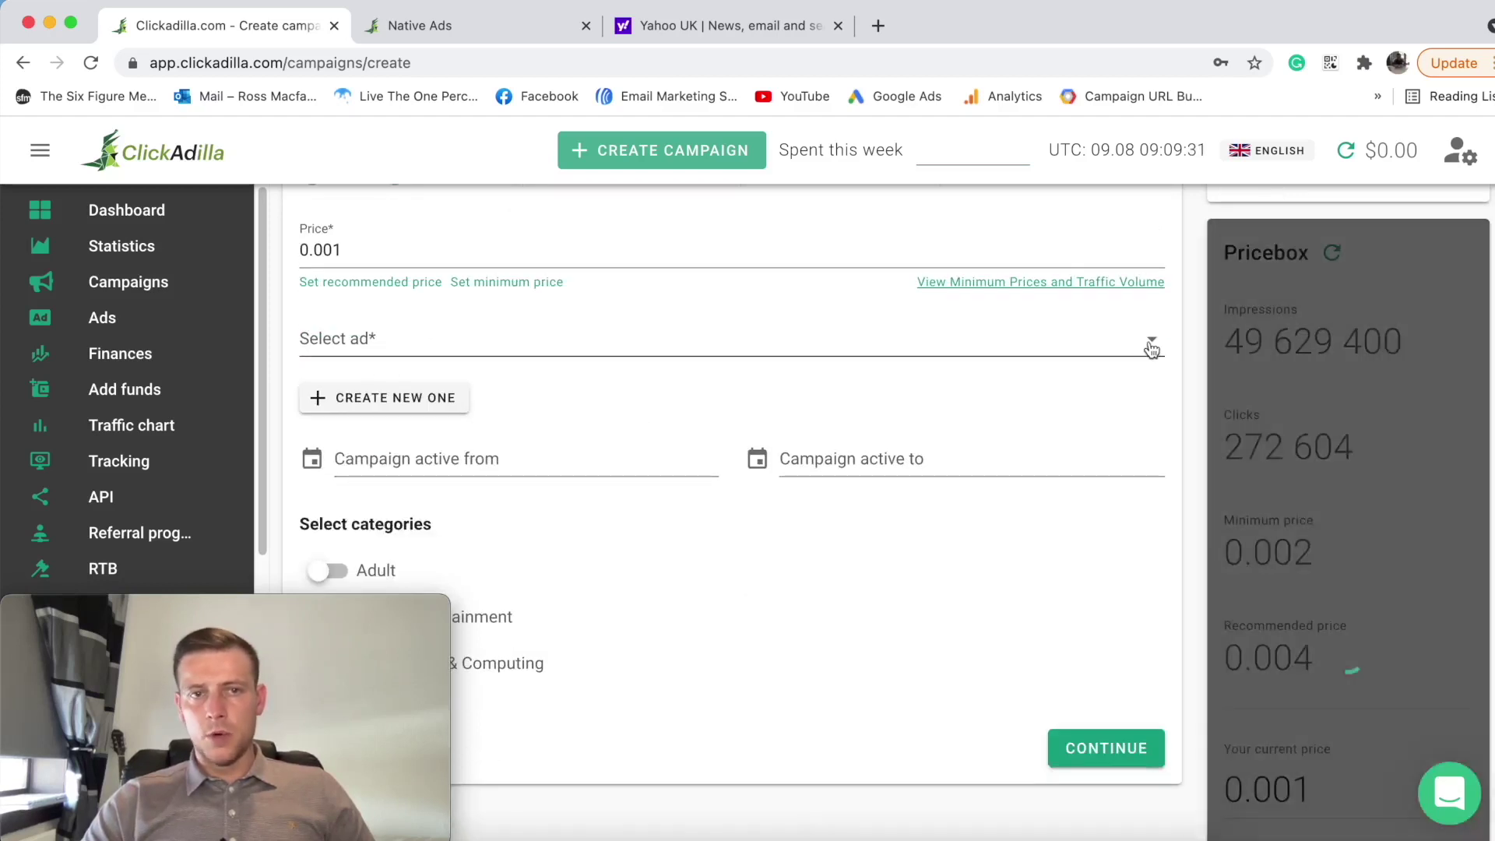
Step: Find the Select ad list empty ('No data available') and start creating a new native ad
left_click(1152, 348)
left_click(634, 288)
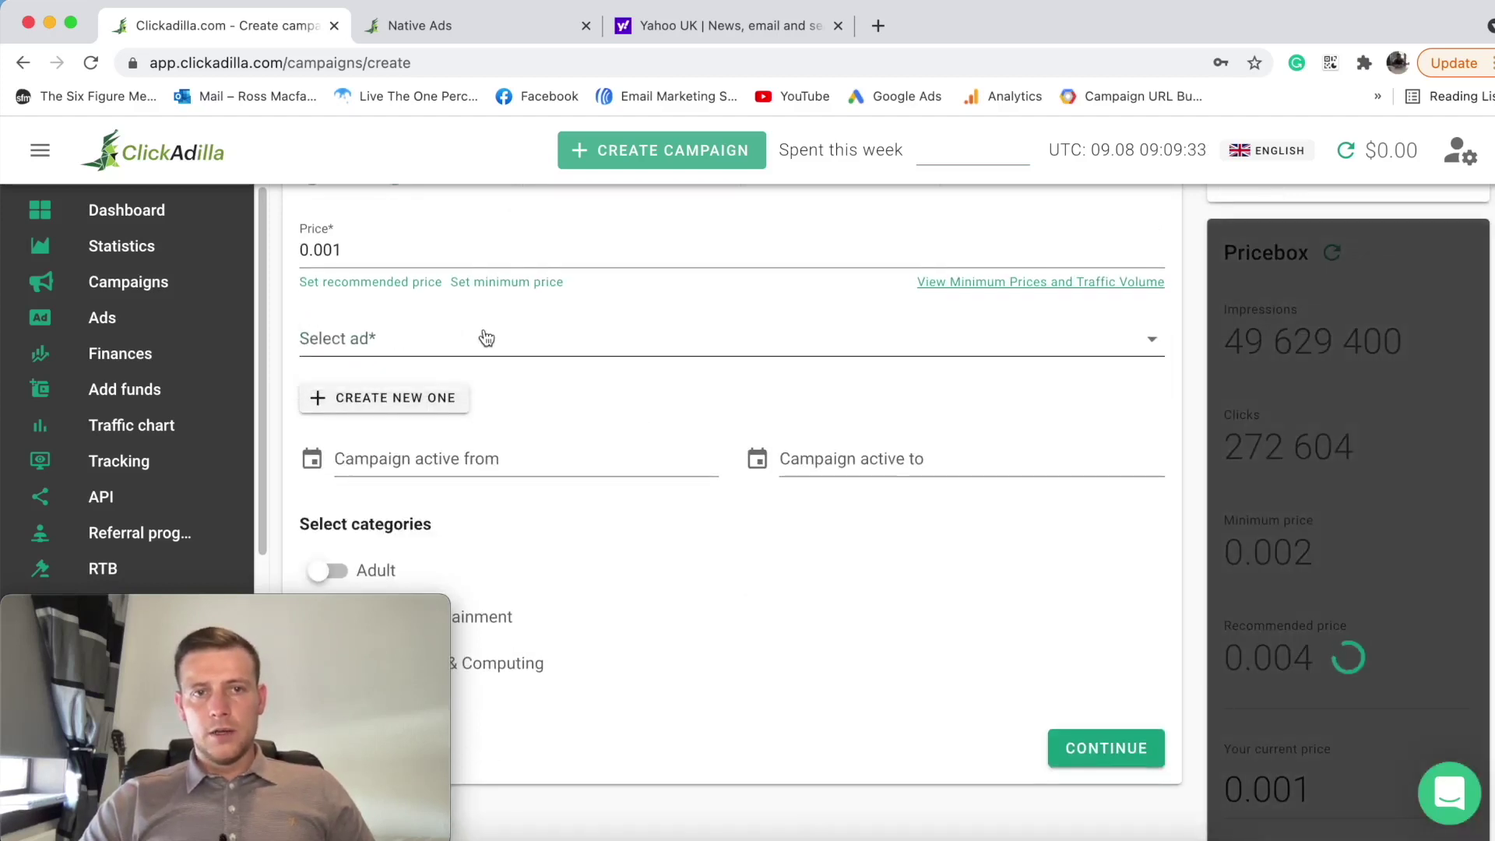
scroll(528, 342, "up", 10)
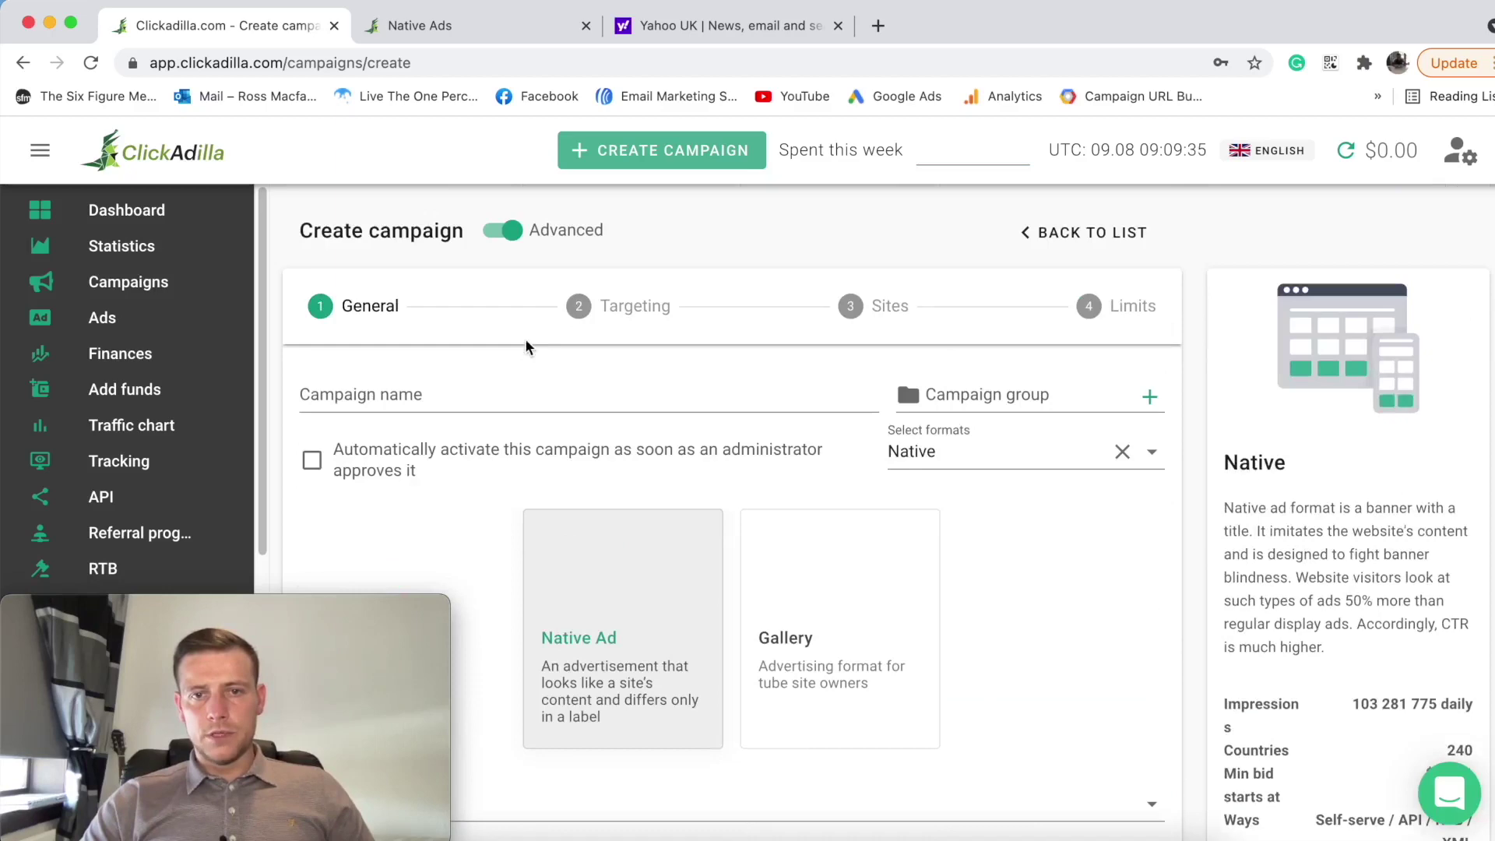
scroll(580, 386, "down", 10)
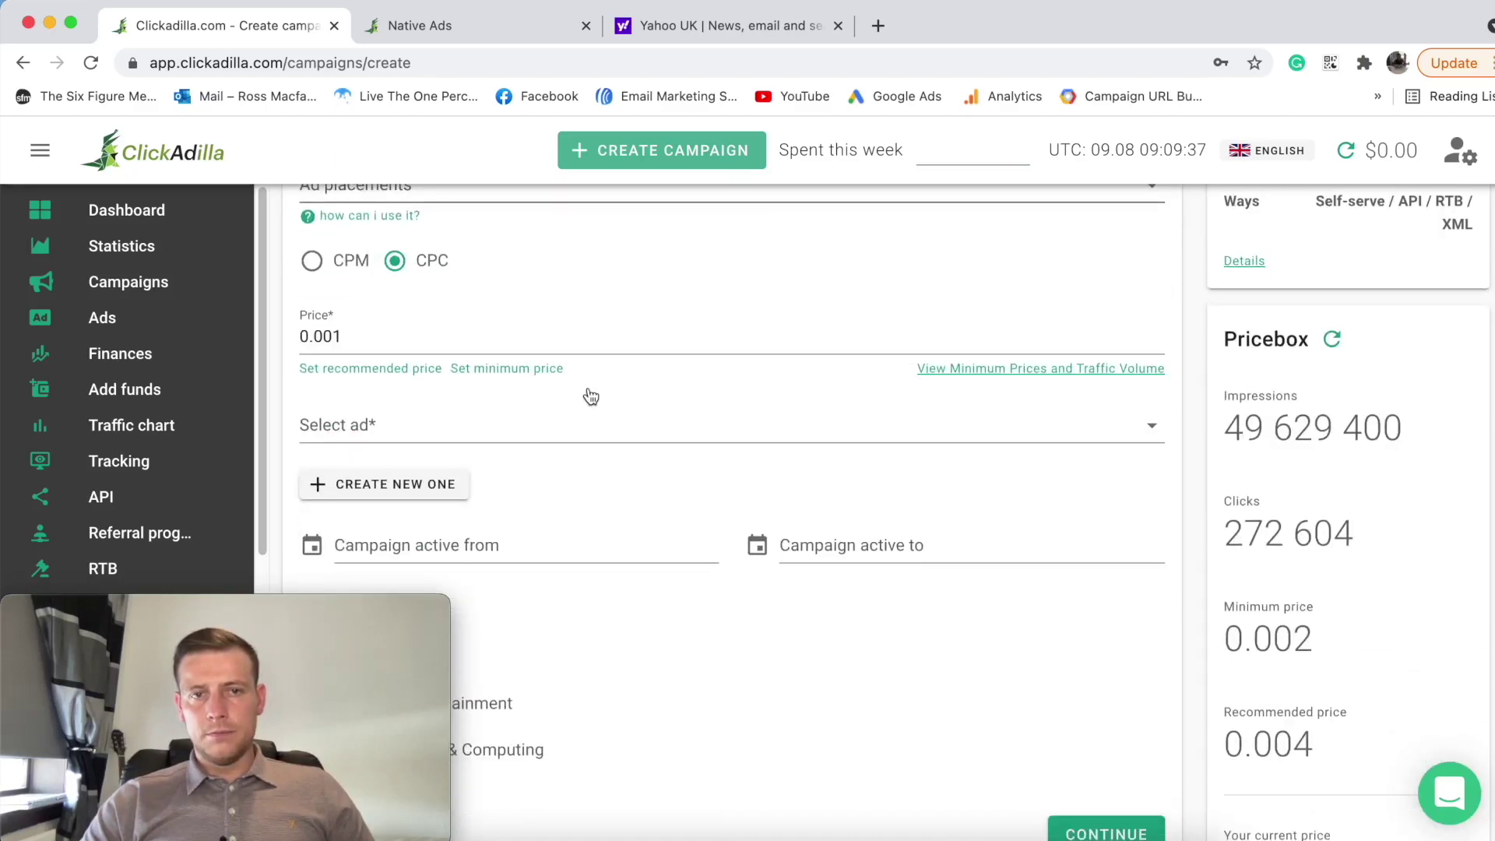
scroll(589, 391, "down", 6)
scroll(587, 386, "up", 3)
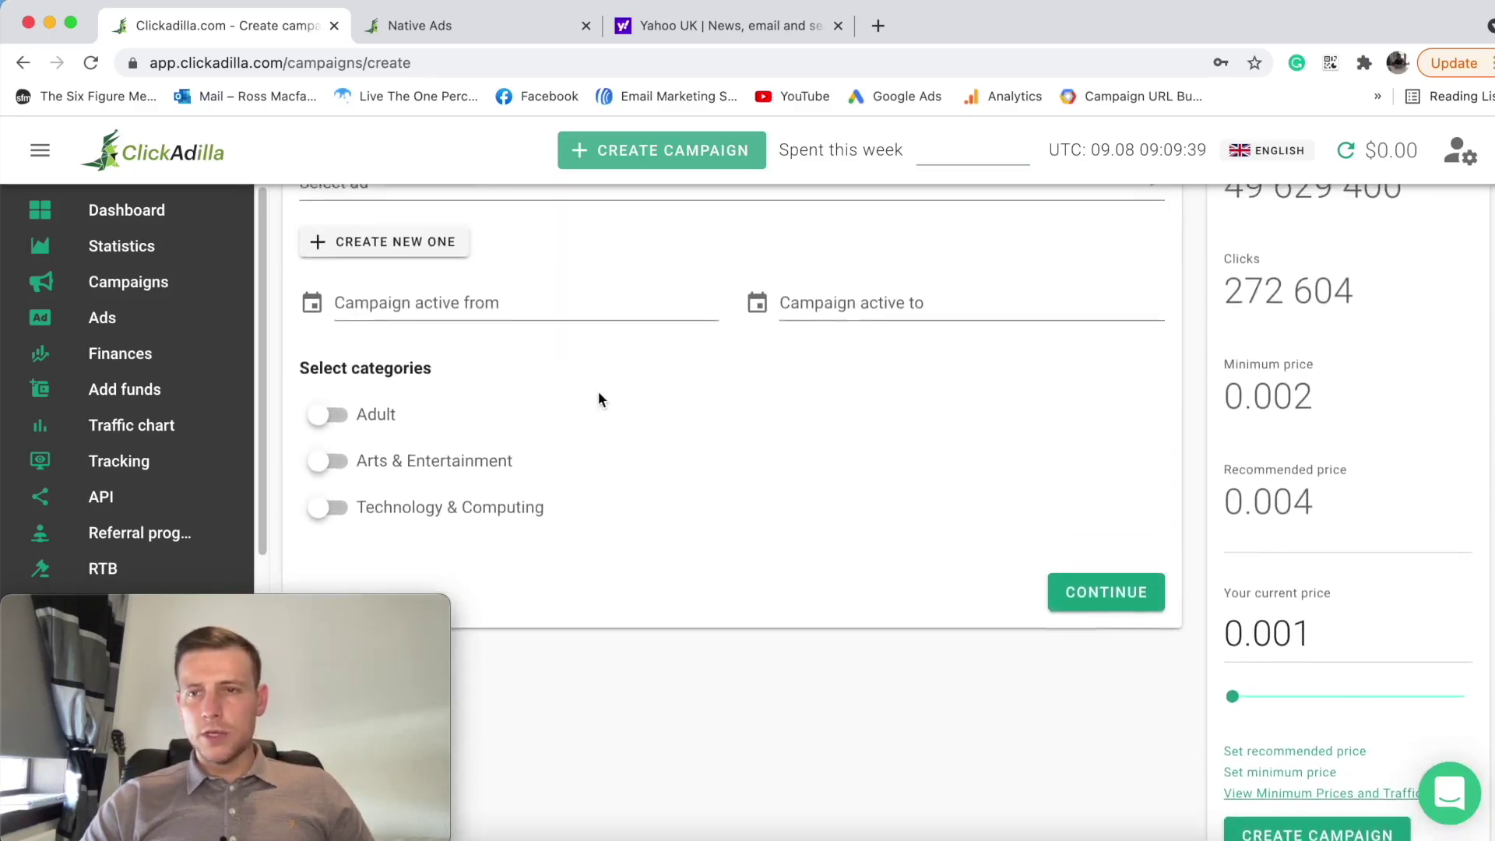
scroll(598, 393, "up", 4)
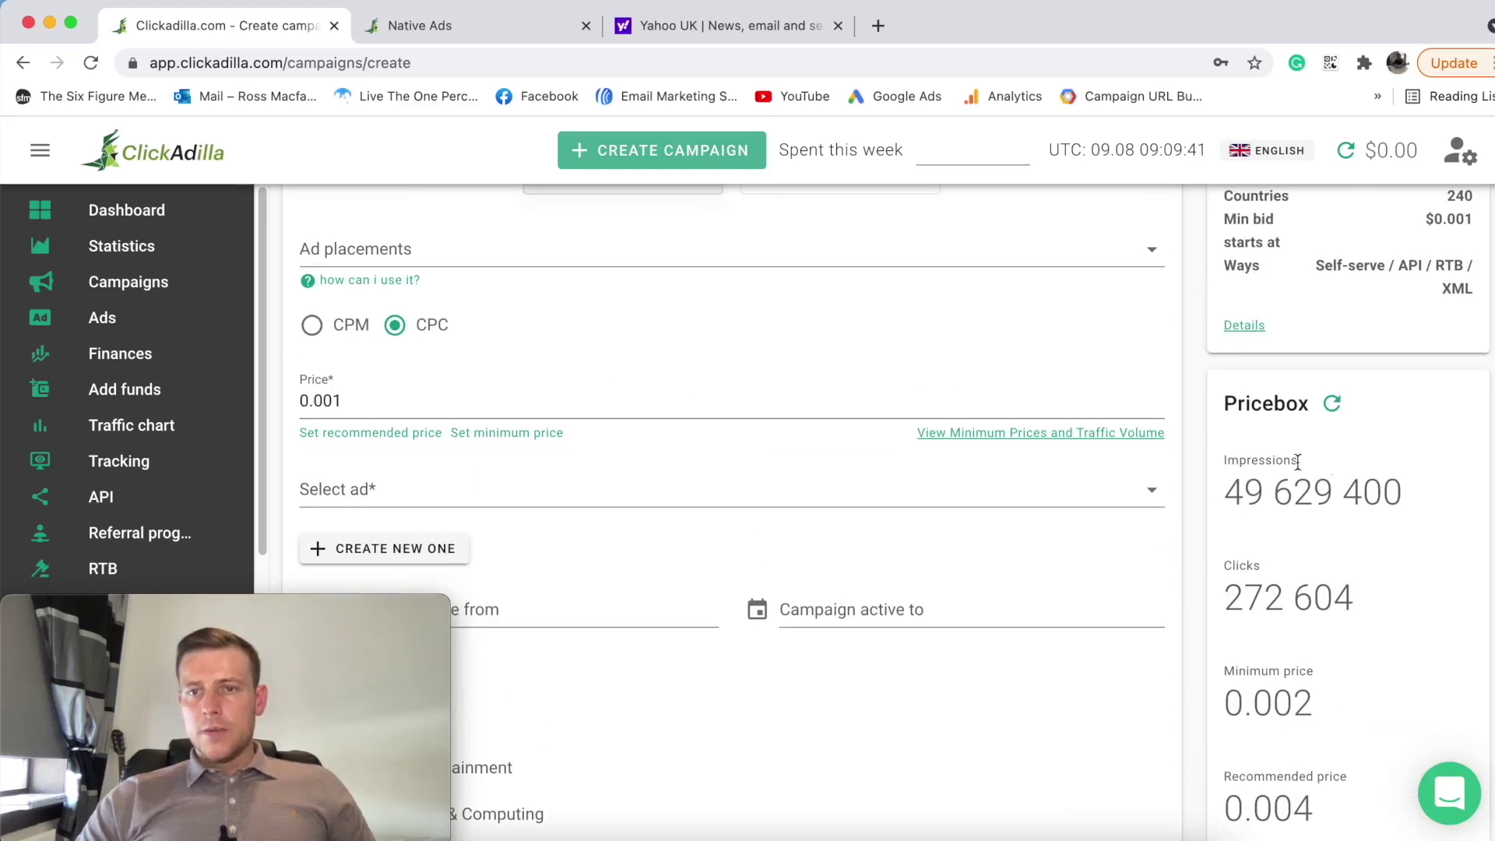
scroll(548, 413, "down", 4)
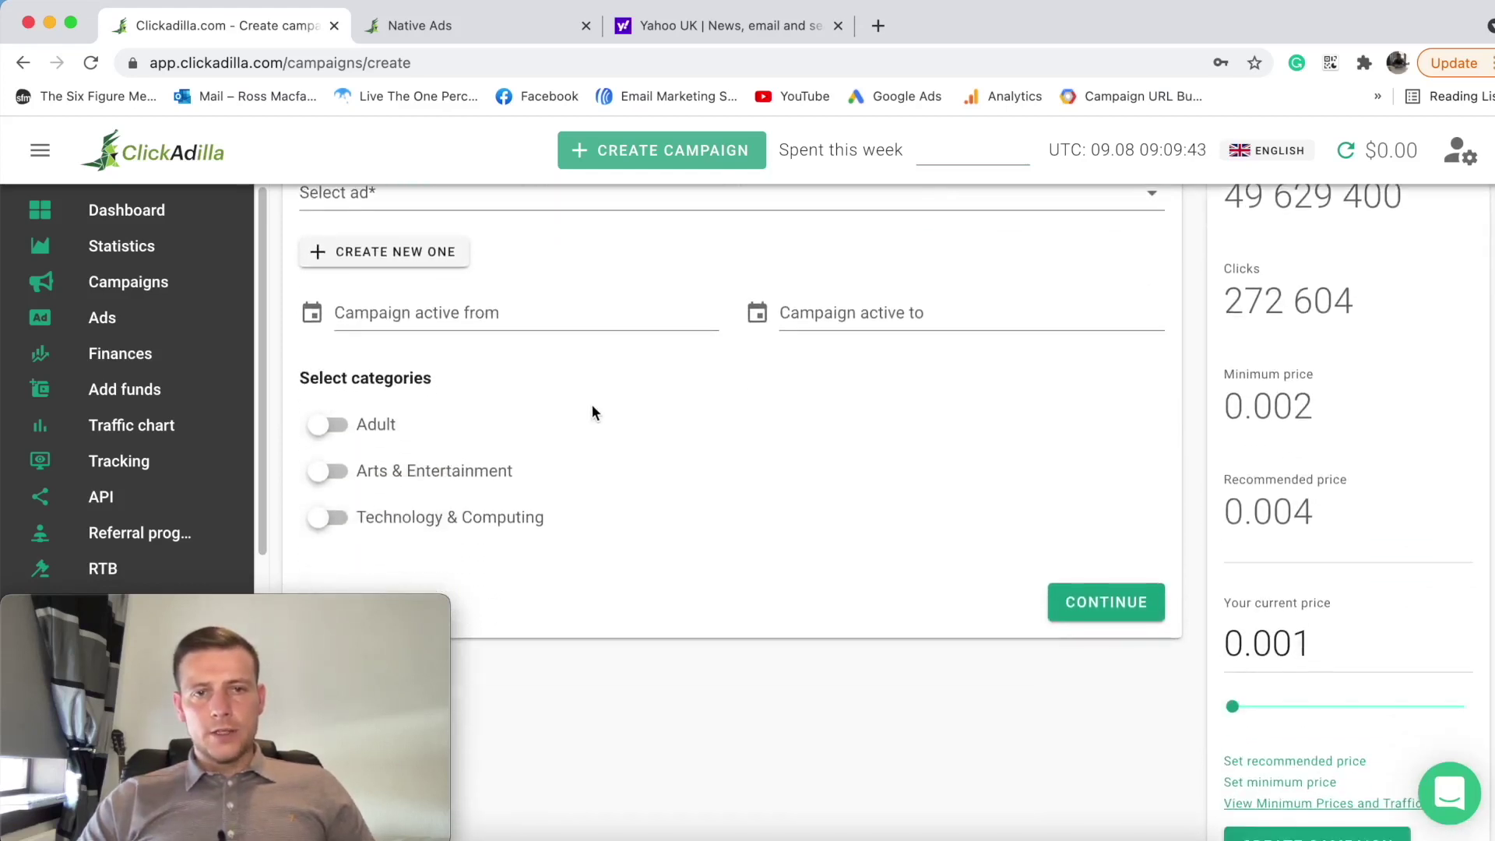
scroll(567, 393, "up", 1)
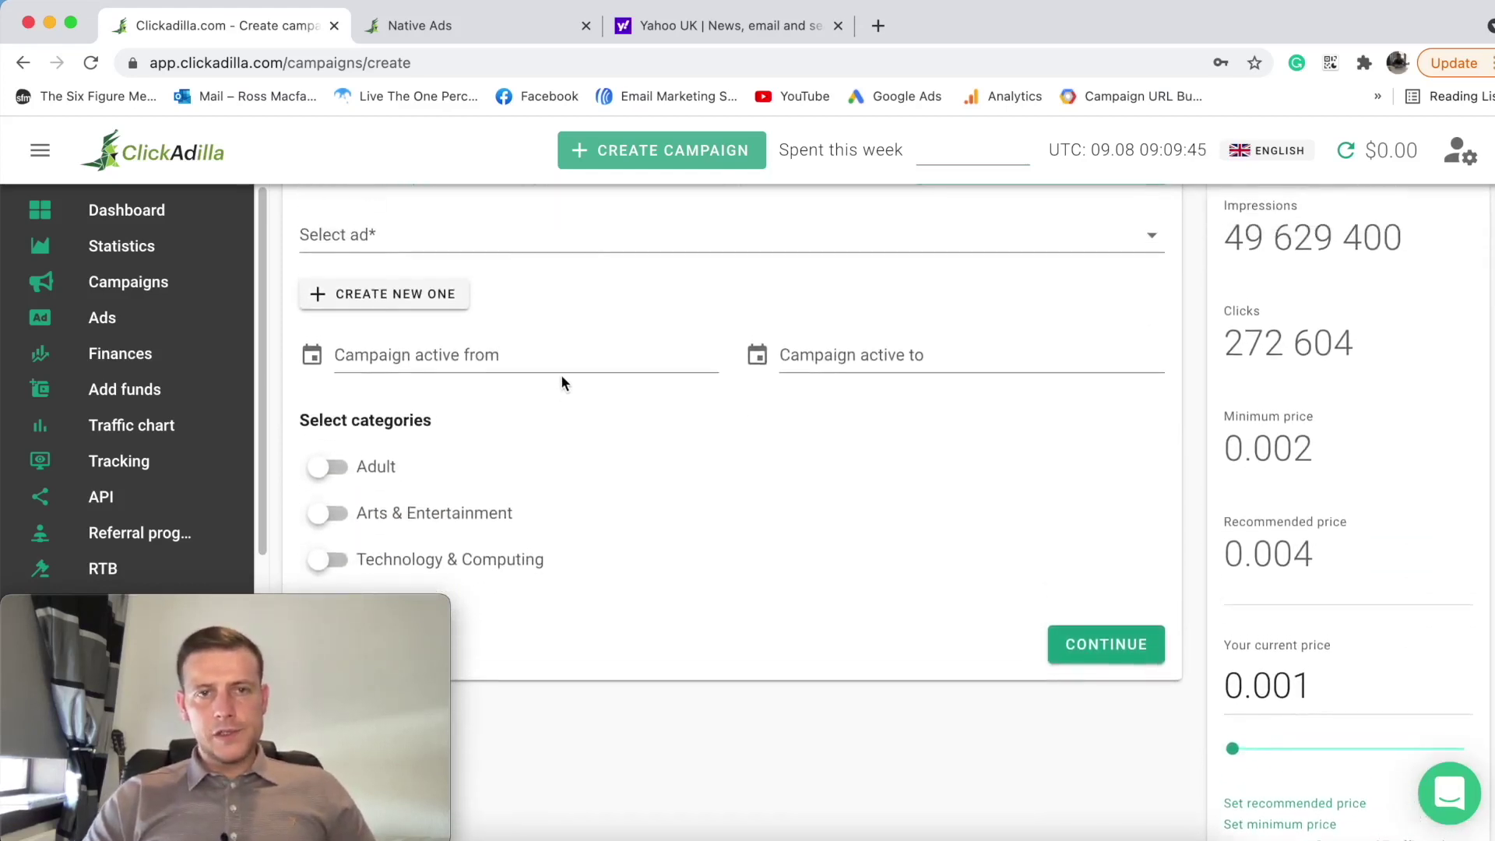
scroll(545, 354, "up", 2)
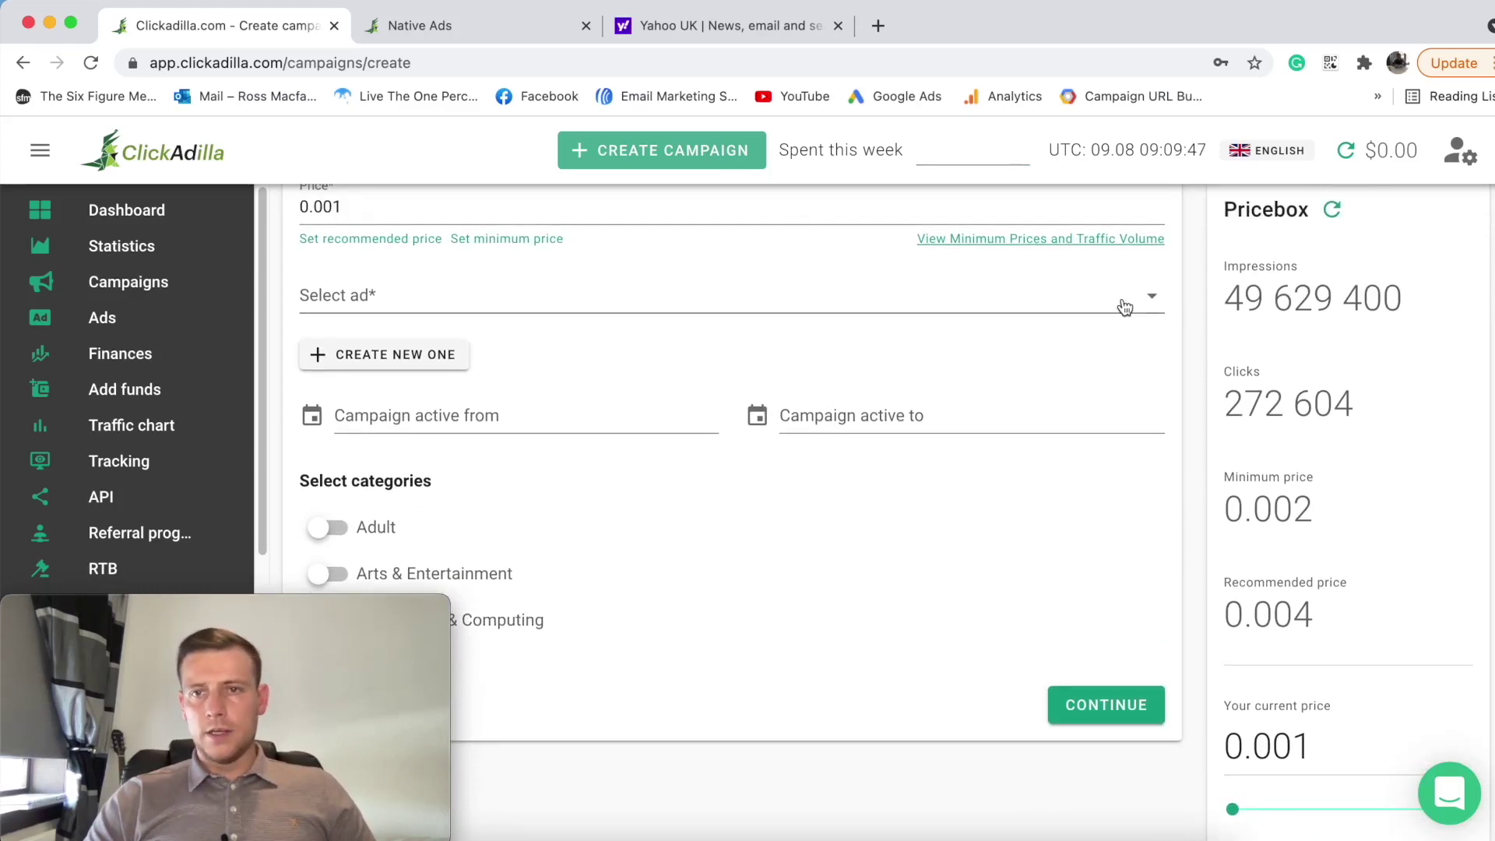
left_click(1125, 307)
left_click(427, 357)
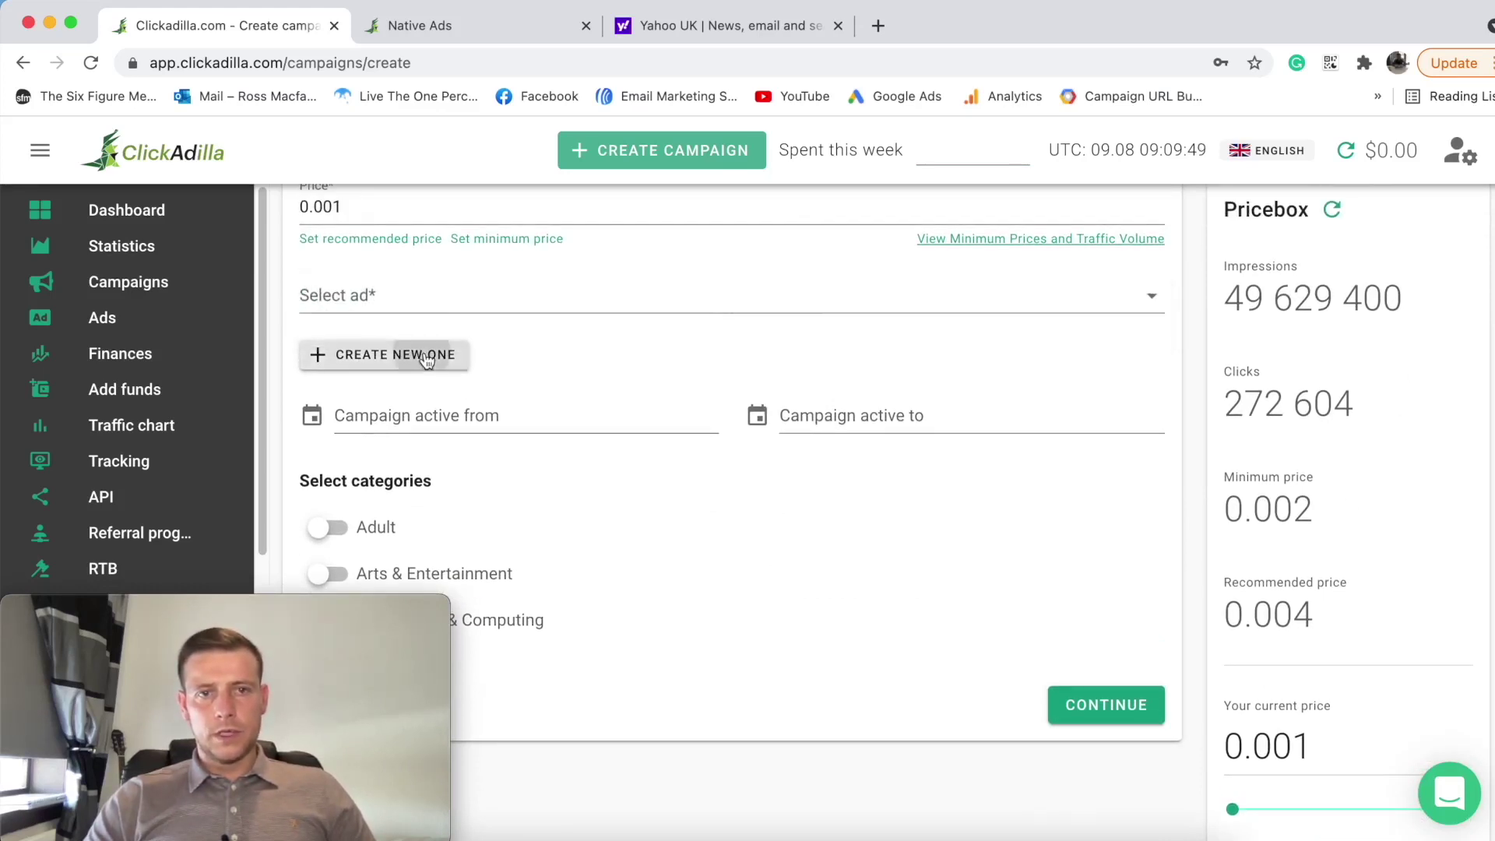
scroll(725, 360, "down", 4)
scroll(420, 249, "up", 1)
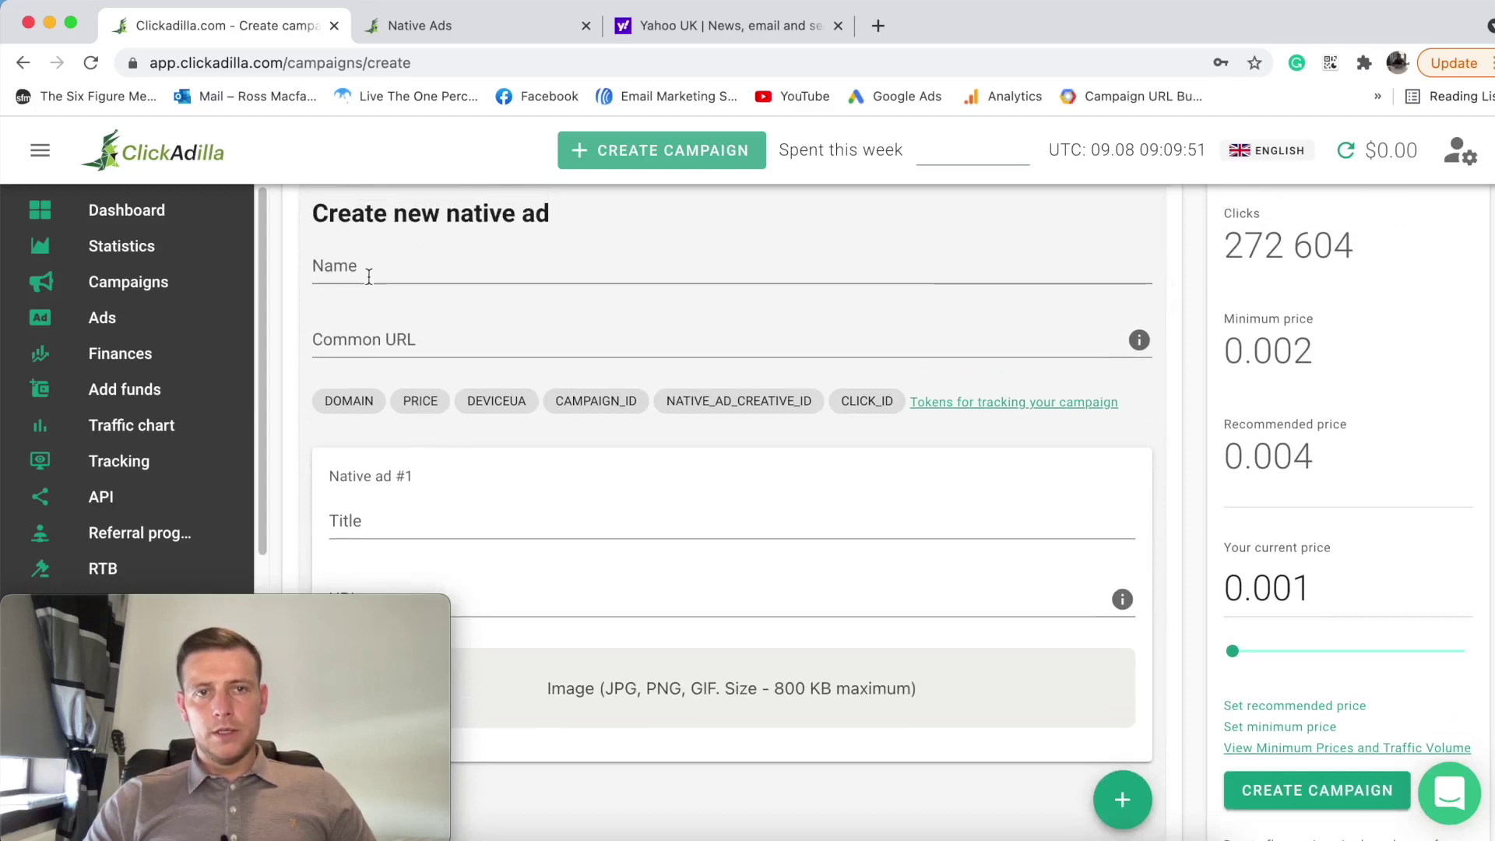
left_click(369, 276)
type("Agency 3980")
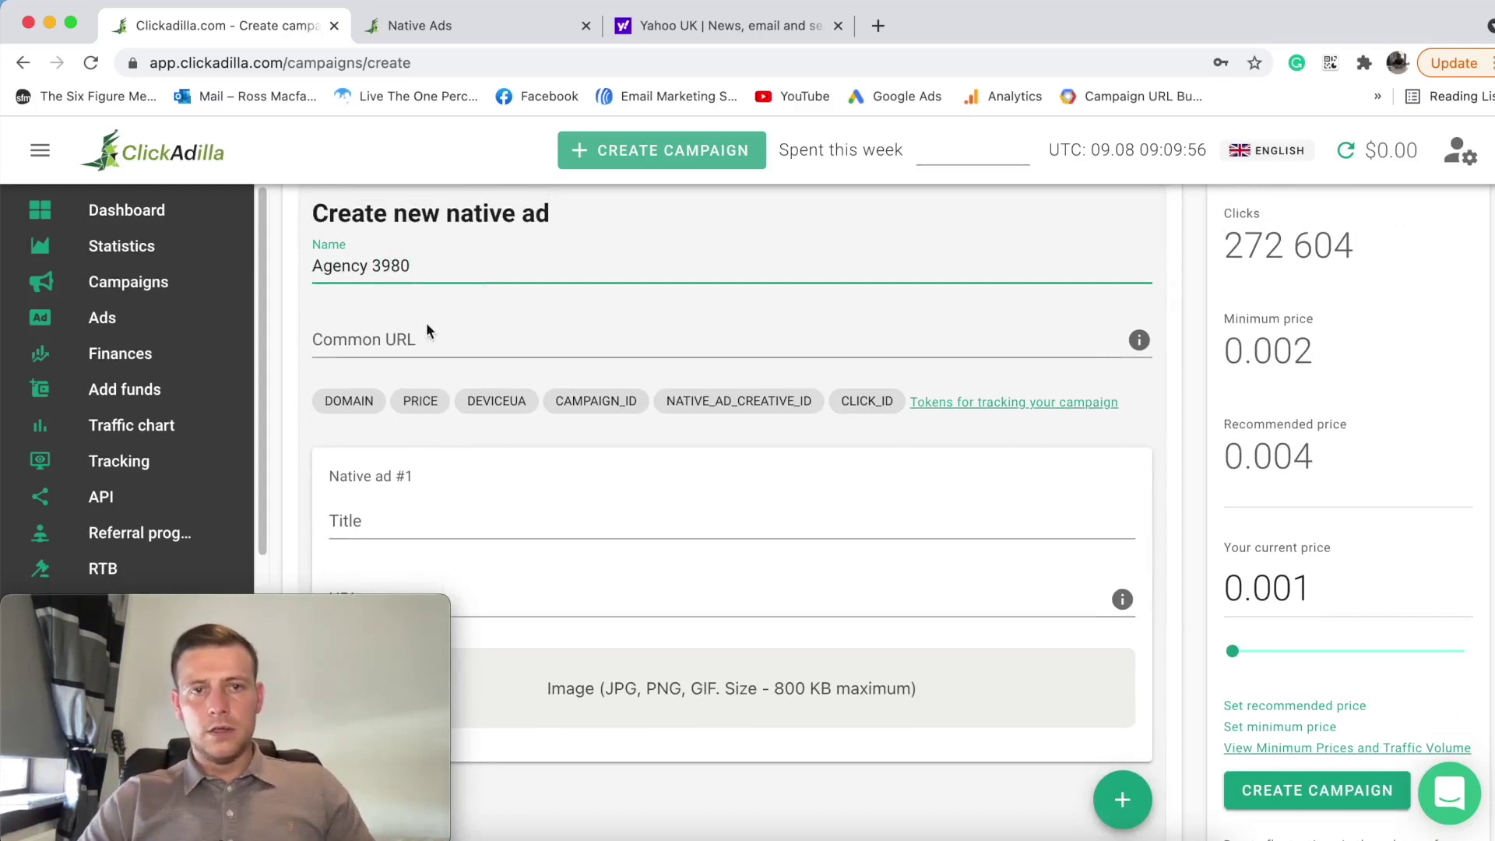
left_click(421, 343)
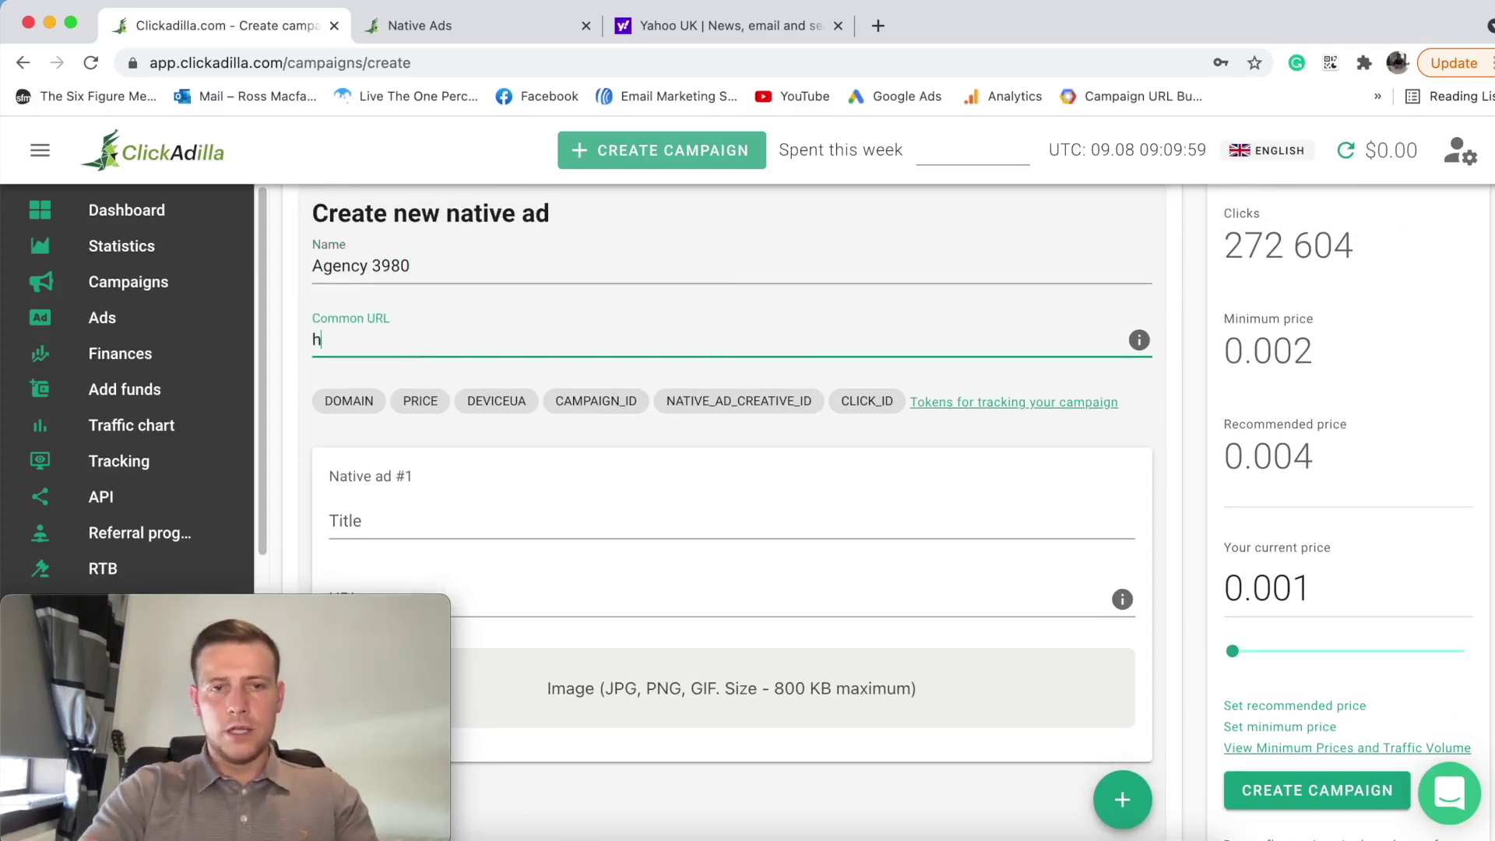
type("http")
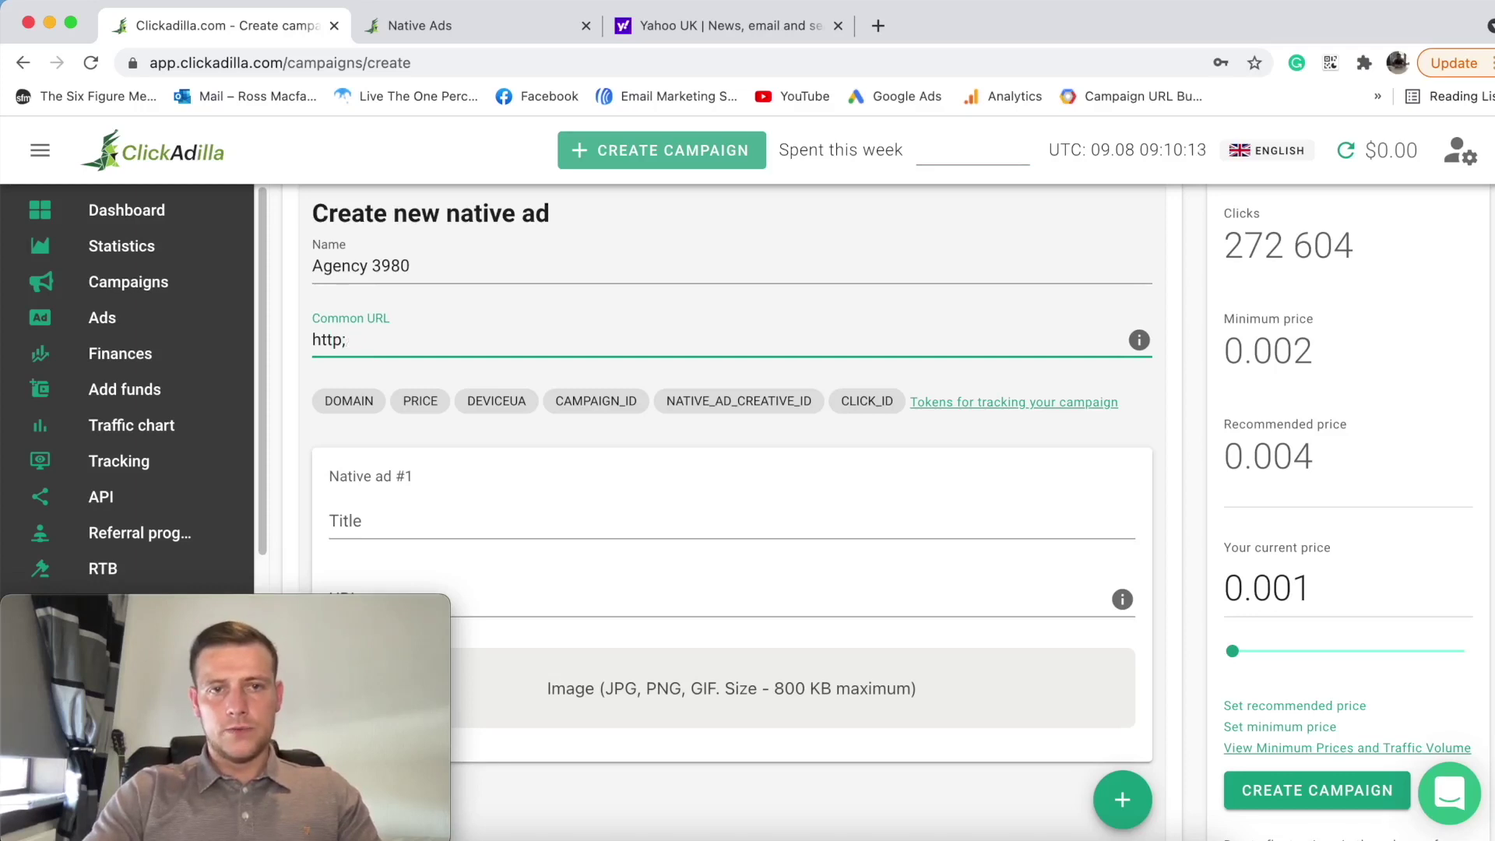
type("//agncy")
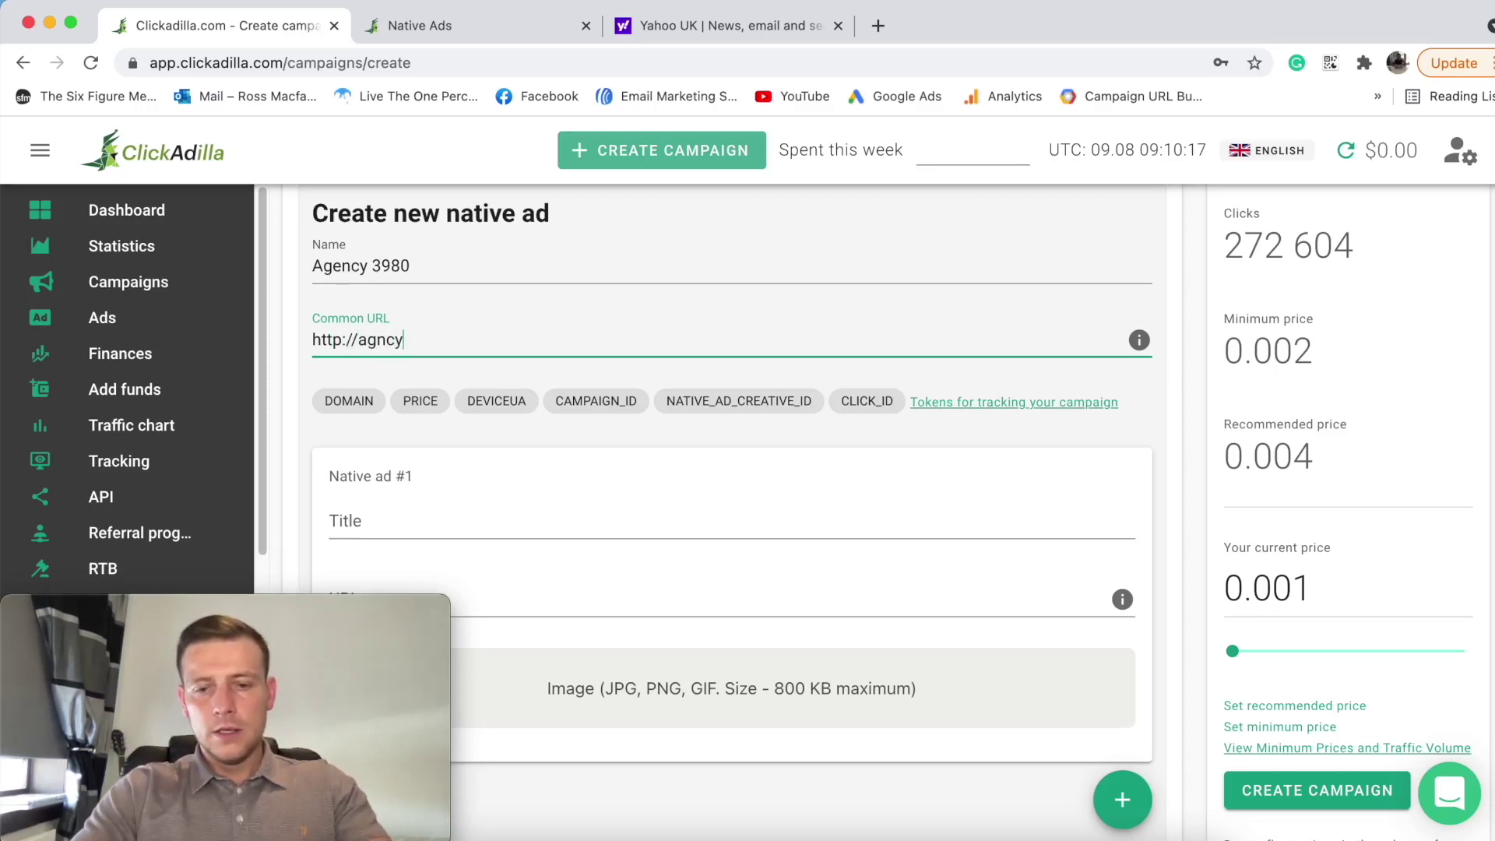
type("3980.c")
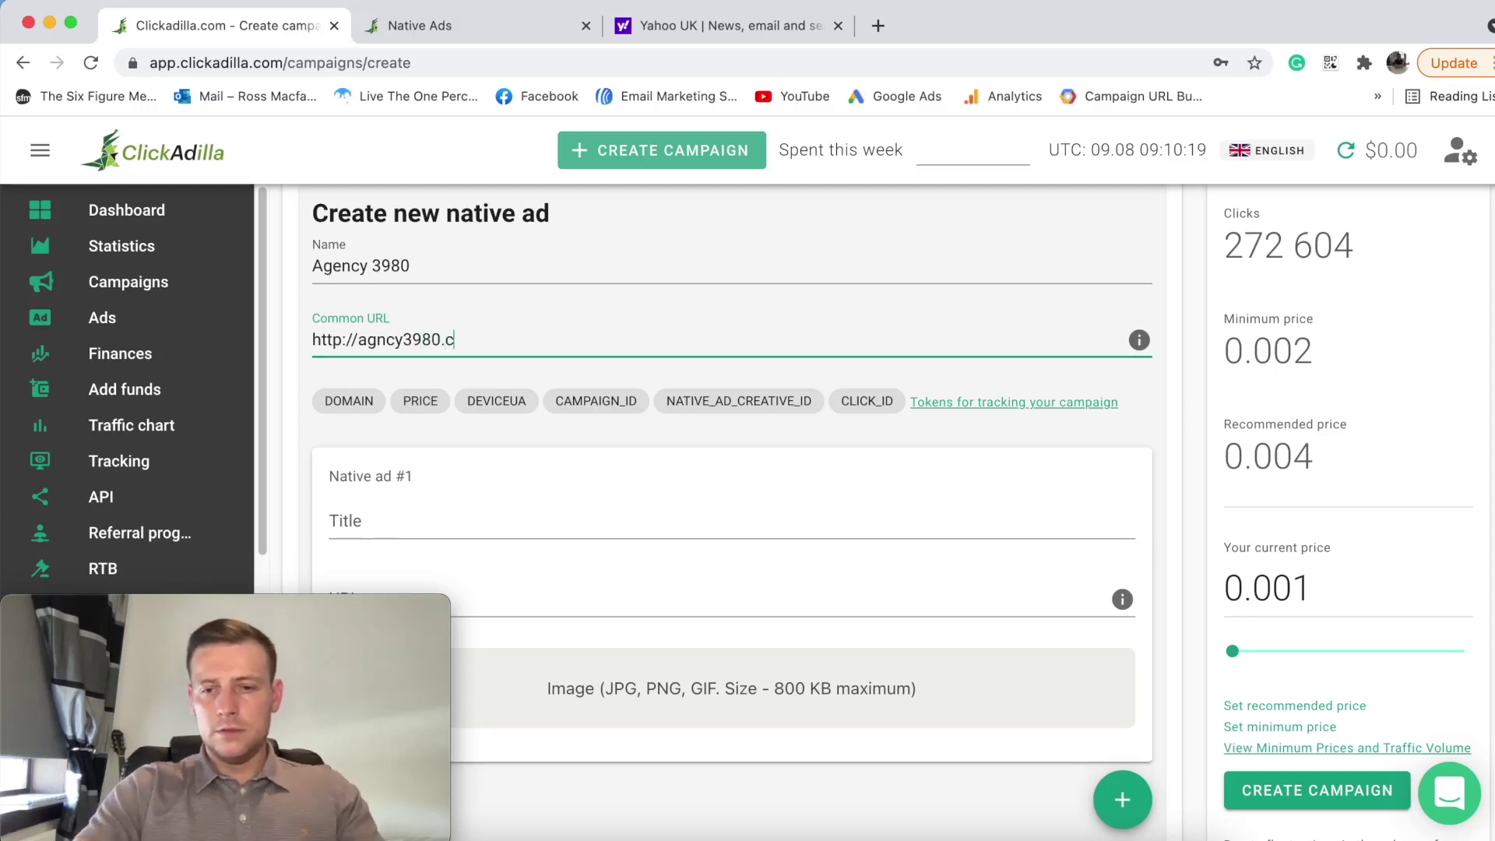
type("om")
Step: Give native ad #1 the title 'Example Headline 1' and URL campaignurl.com
scroll(534, 527, "down", 2)
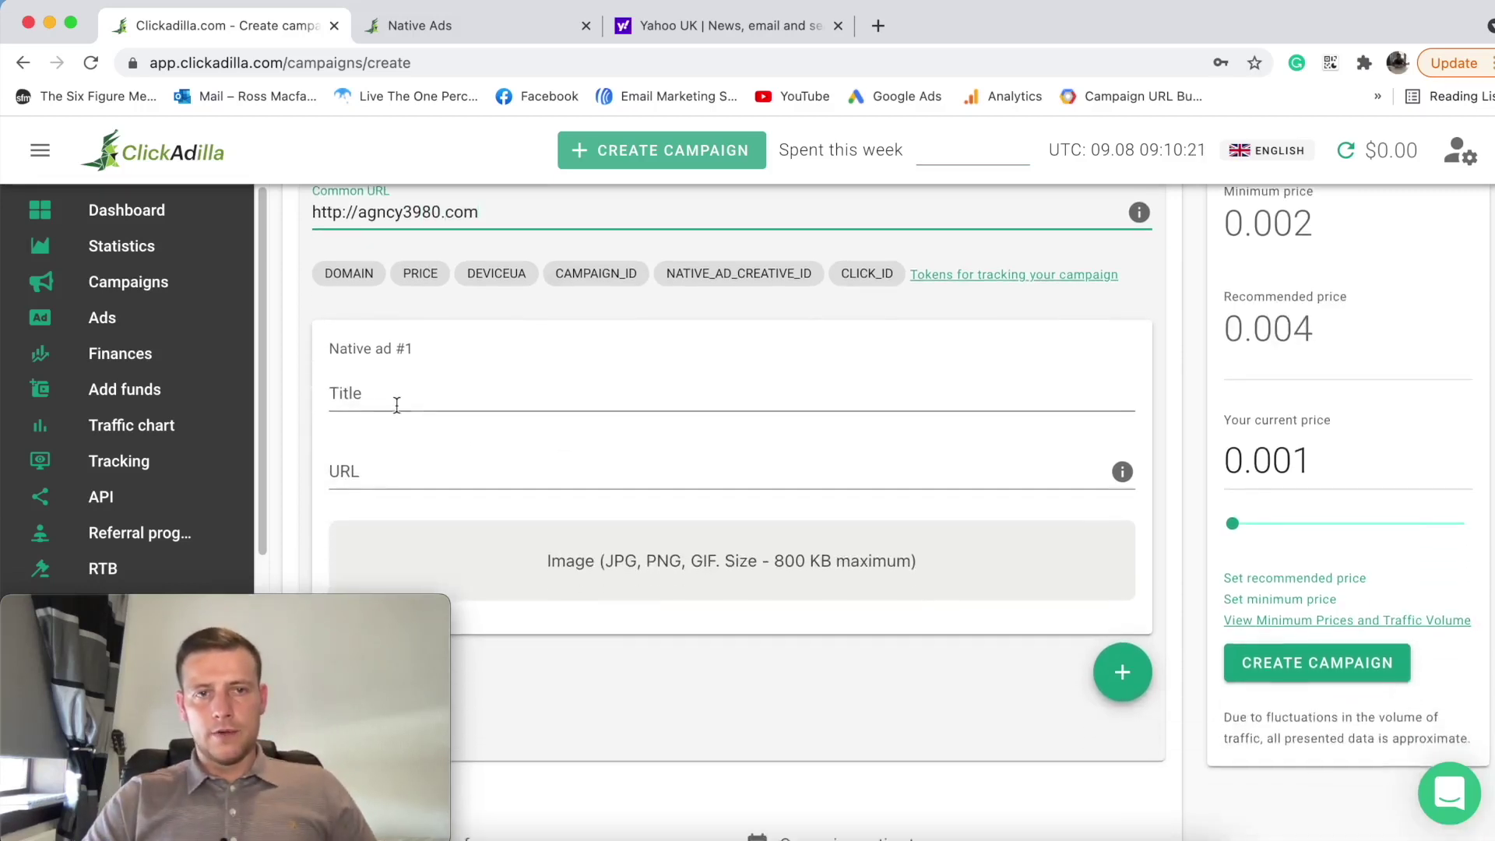
left_click(488, 404)
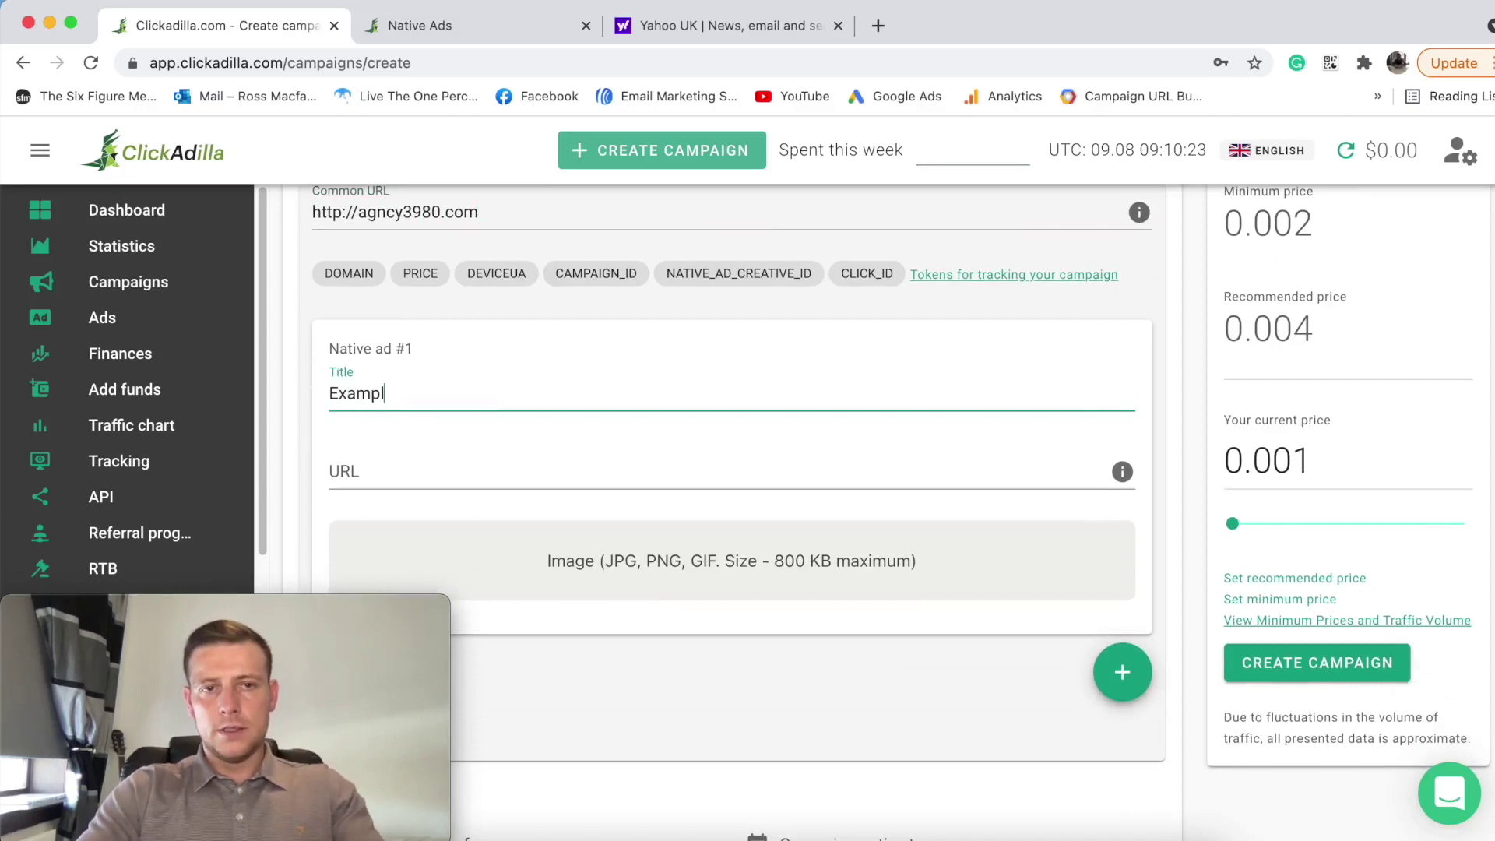
type("Example Headline 1")
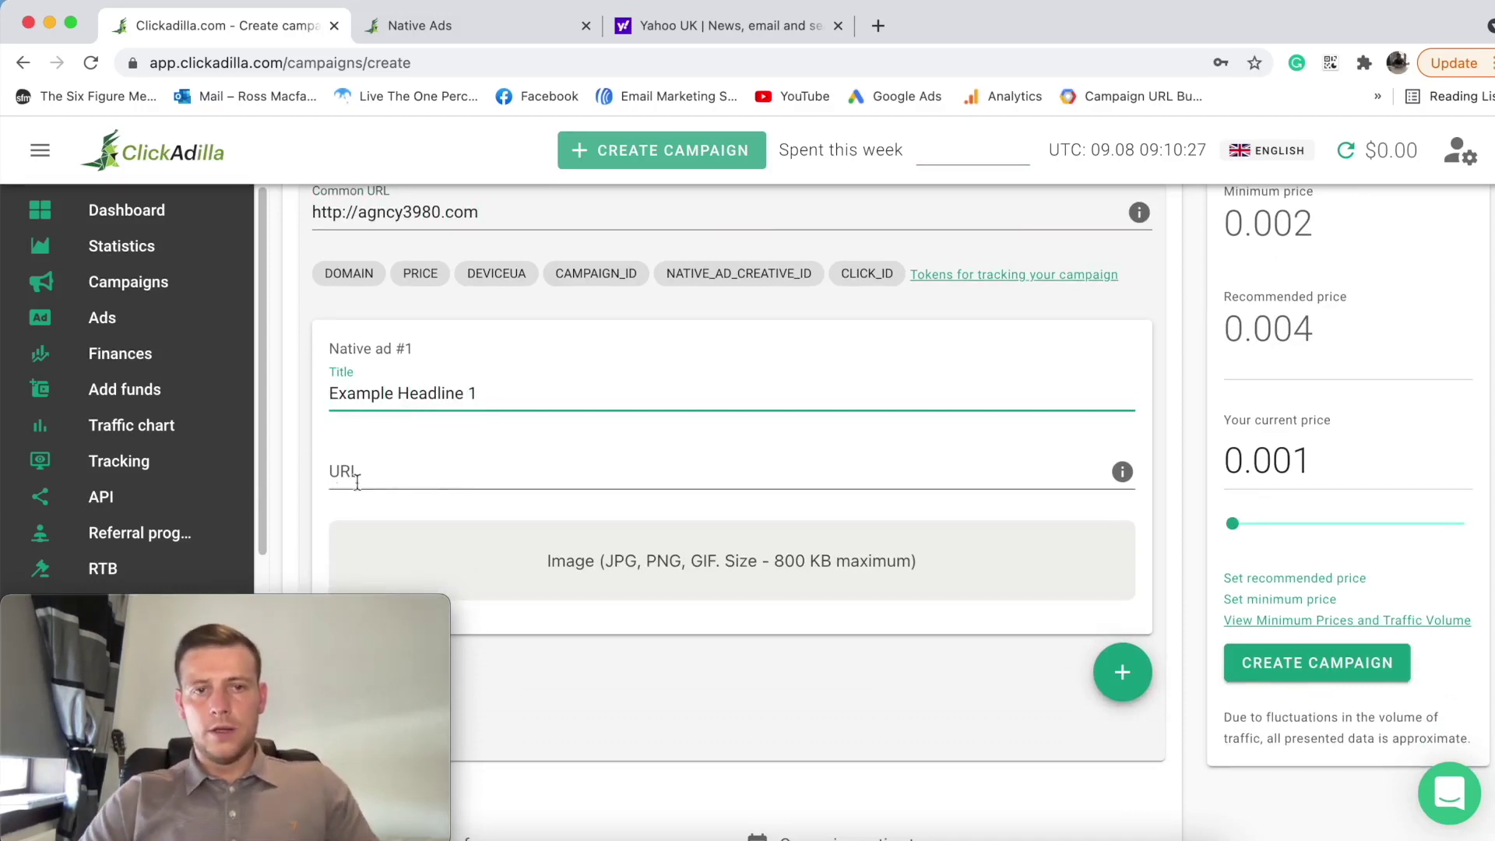
left_click(464, 471)
type("campaign")
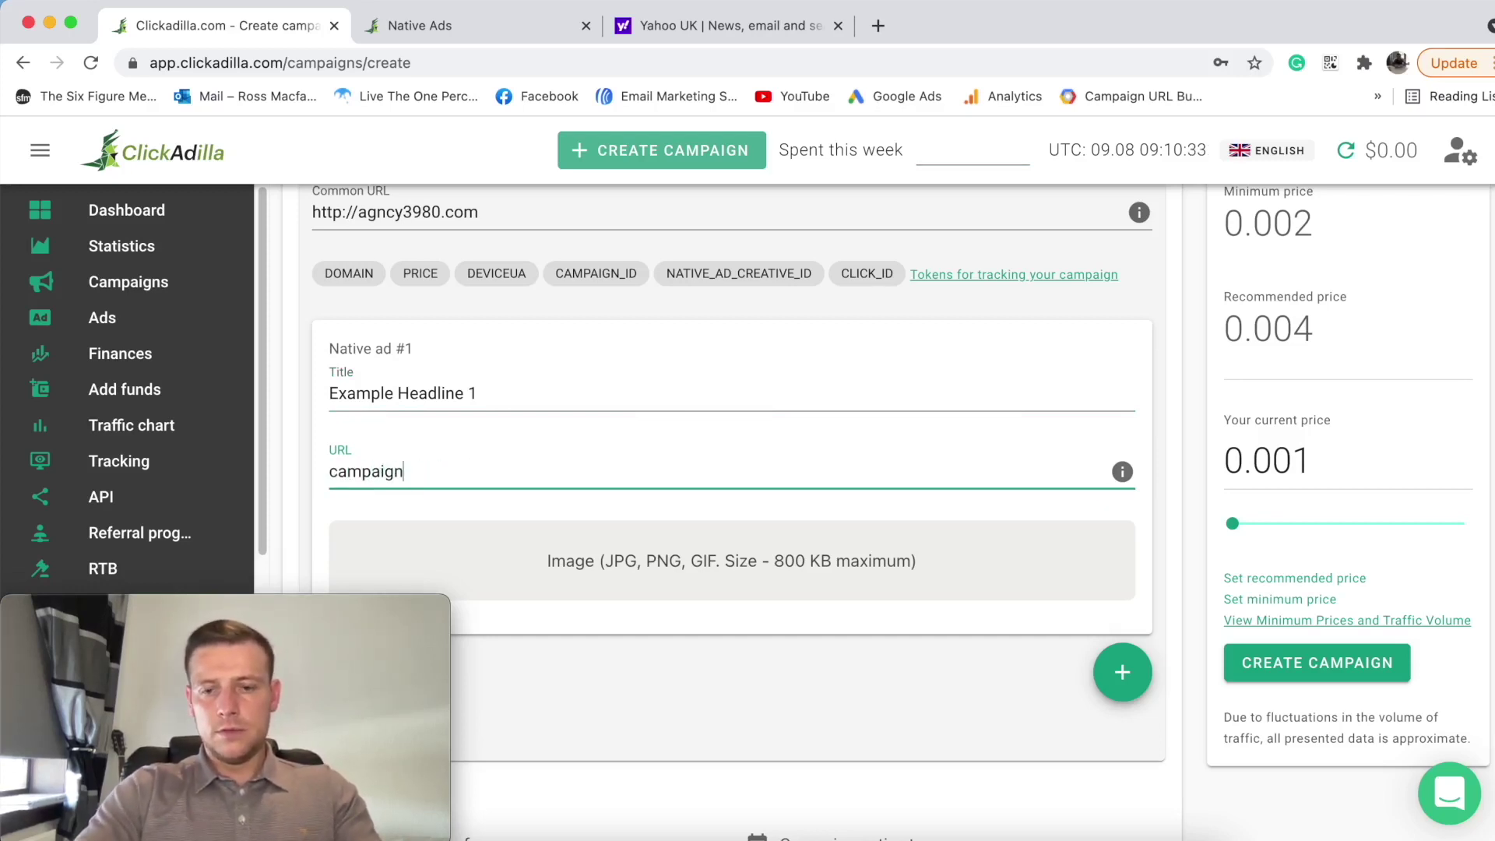
type("url.com")
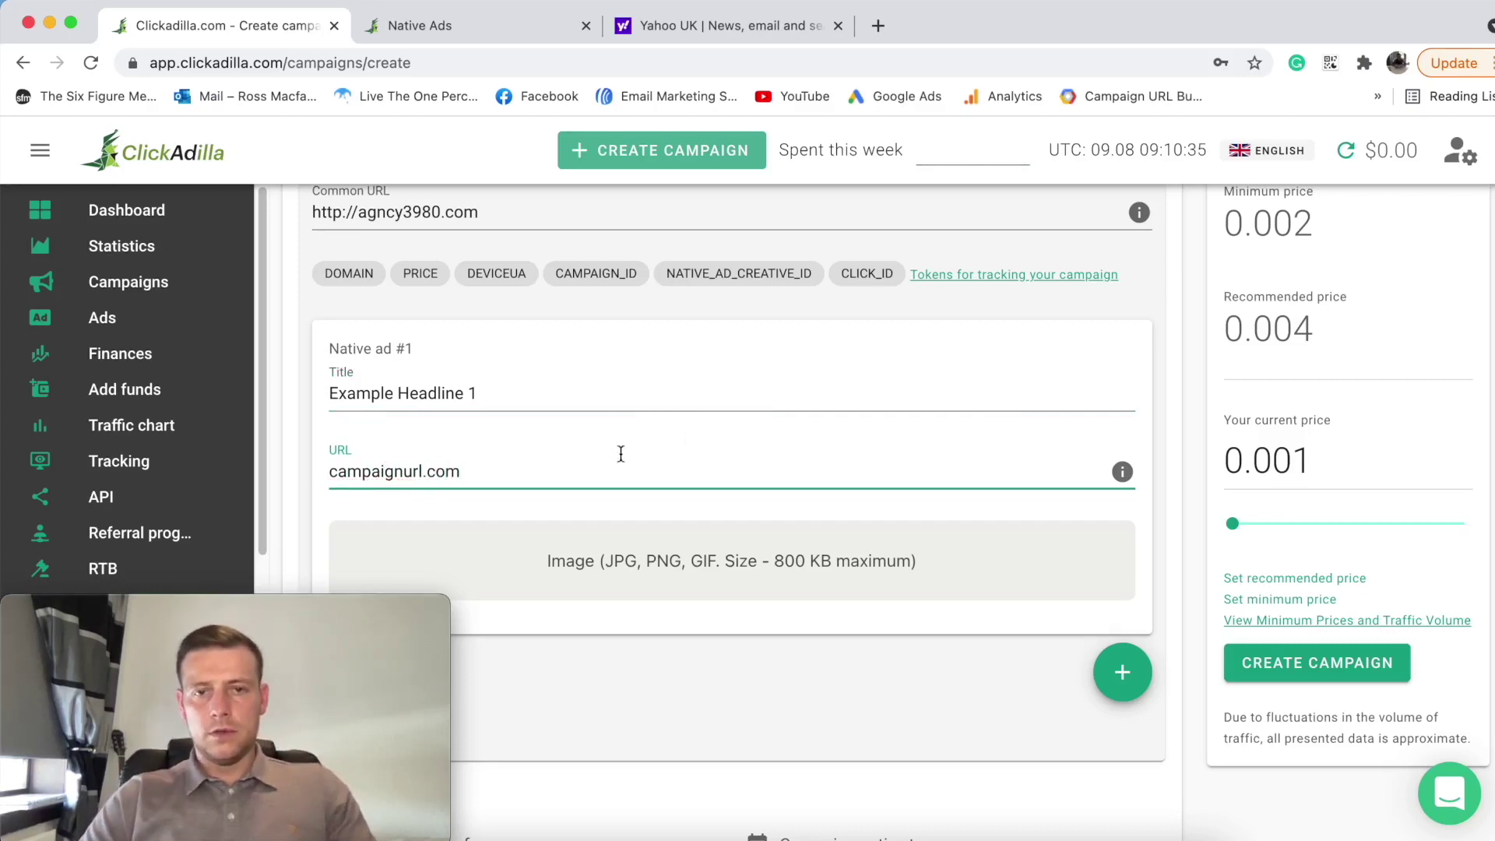
scroll(670, 459, "down", 1)
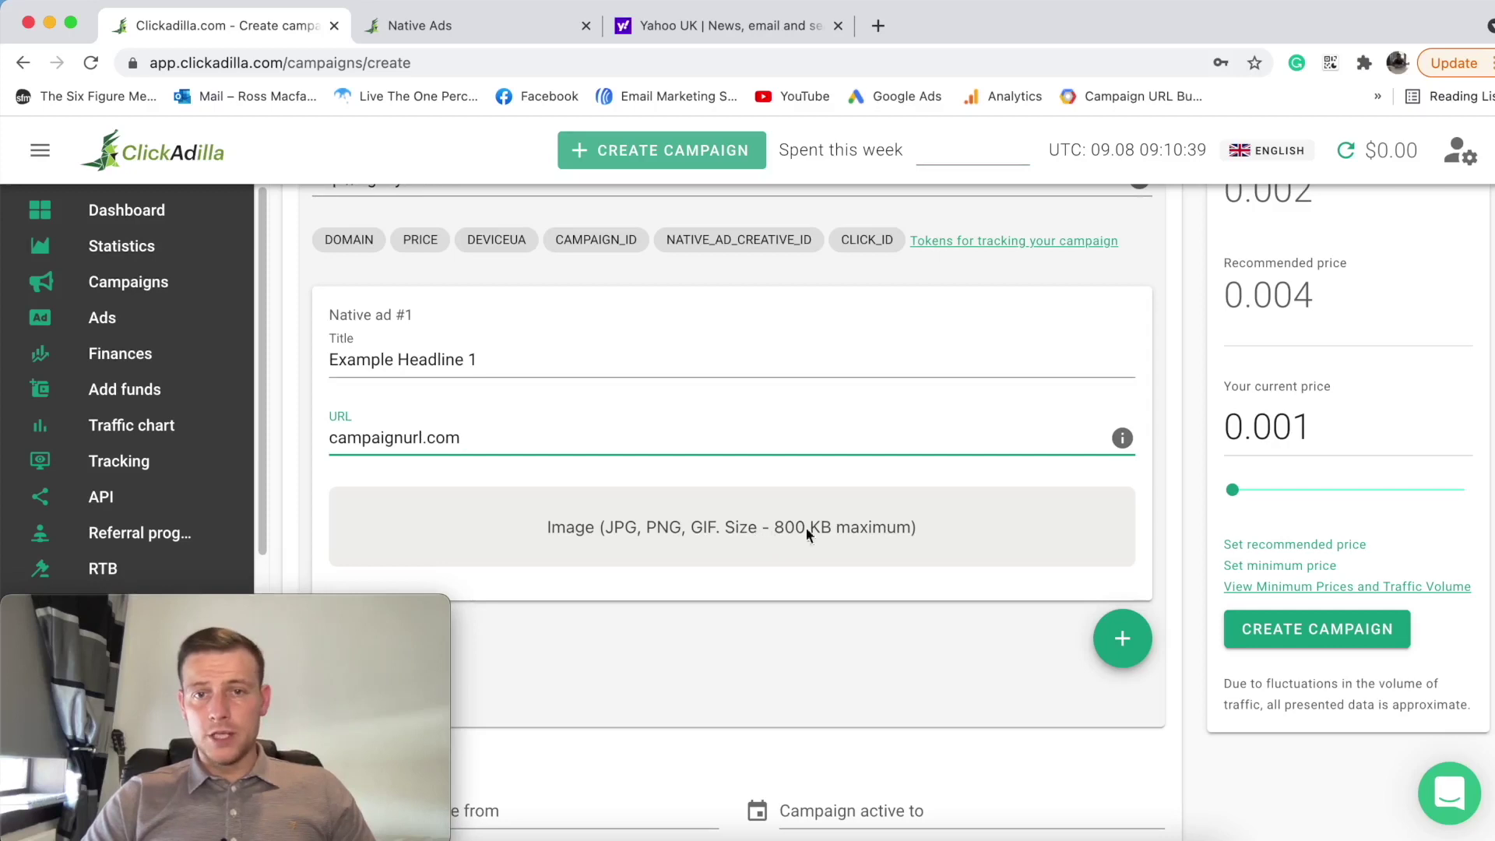
left_click(877, 28)
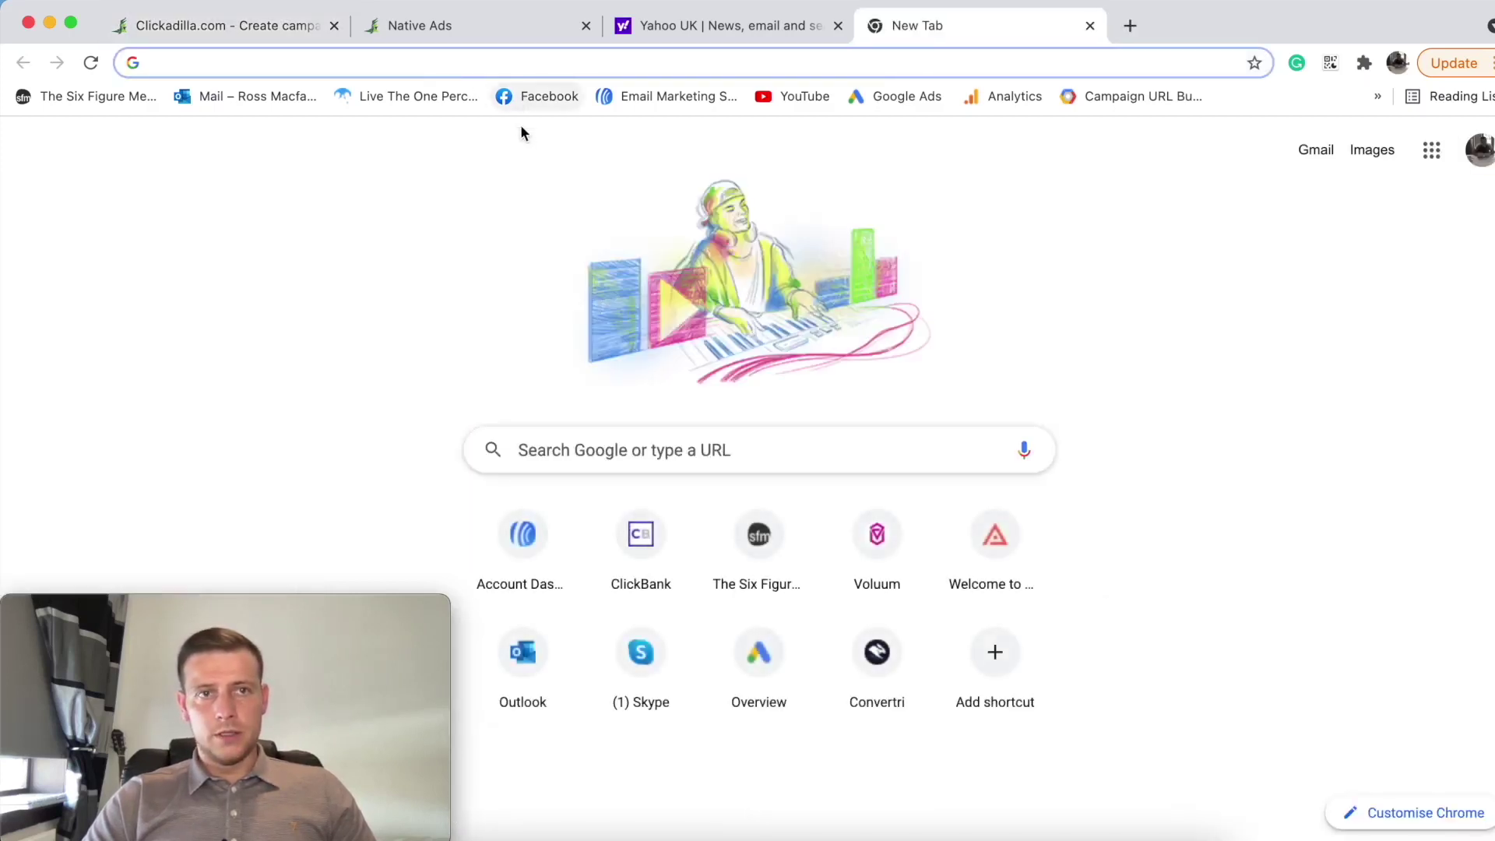
Step: Load Google in the new tab at plain google.com
type("google")
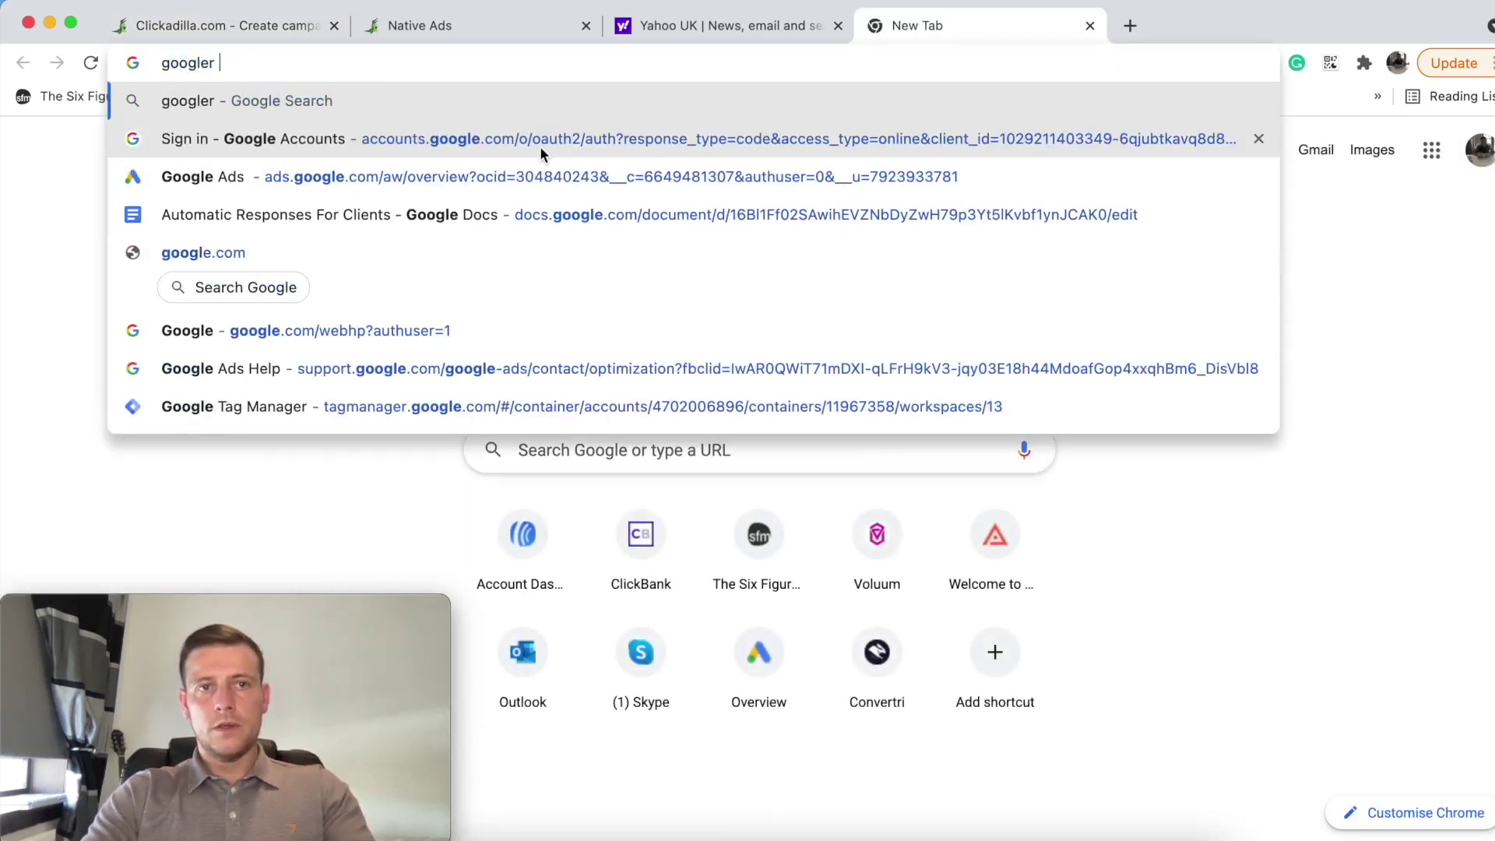
type(".com")
key("Return")
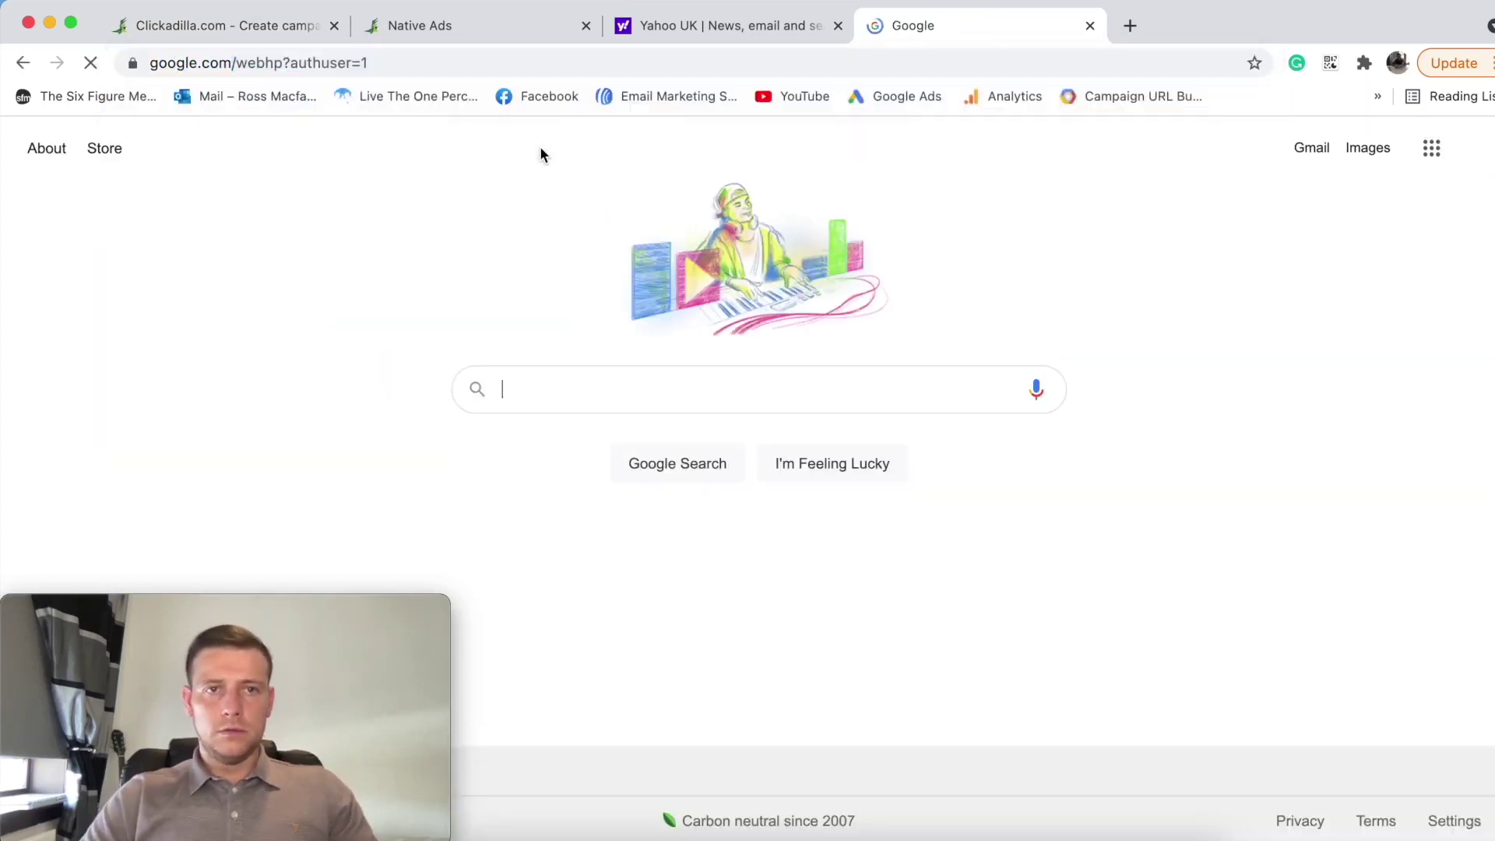
left_click(381, 62)
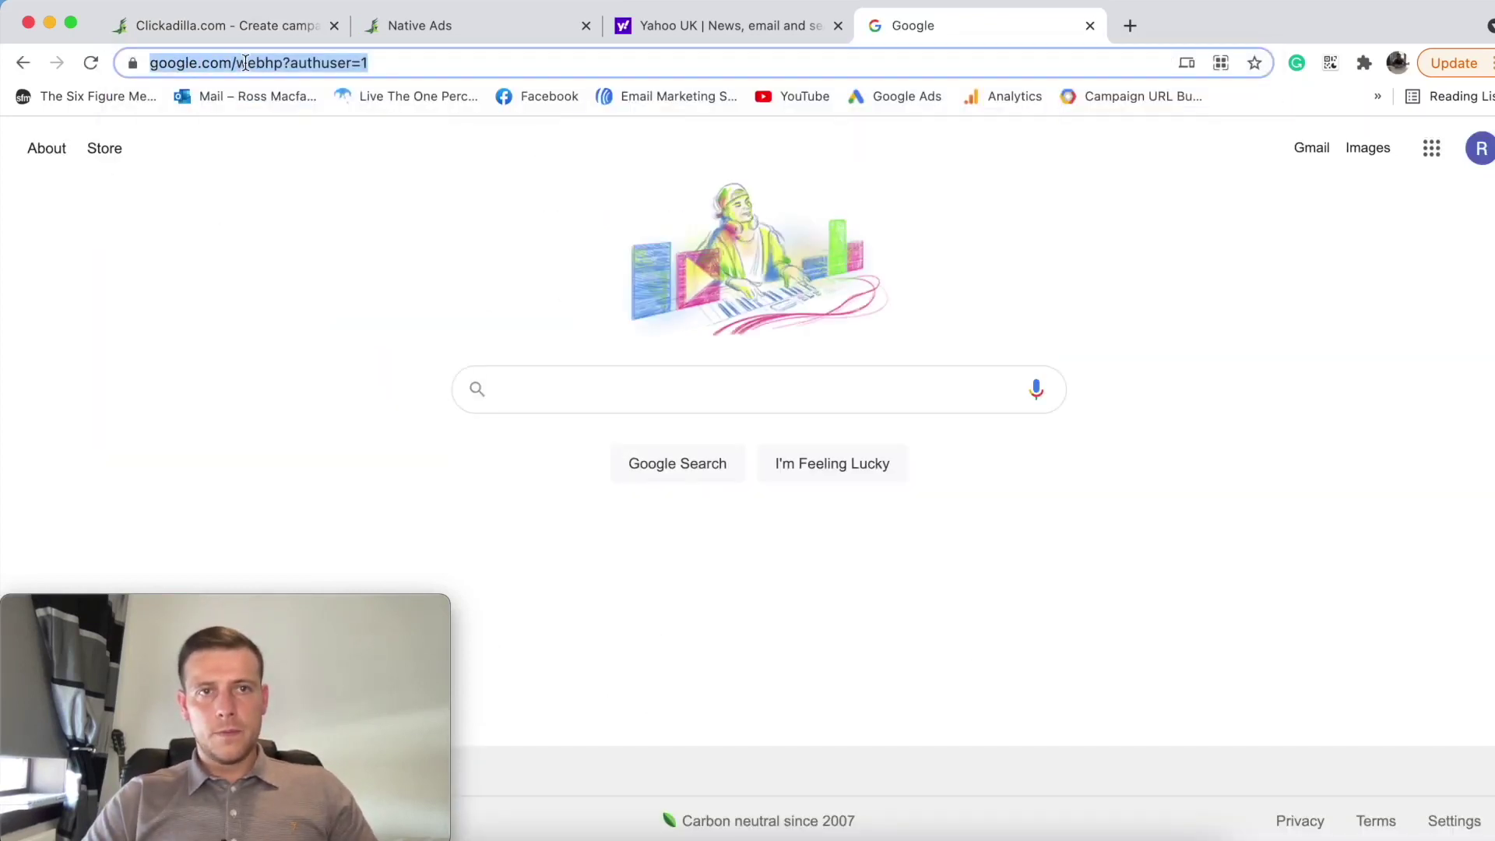
left_click_drag(238, 63, 440, 62)
left_click(490, 61)
left_click_drag(323, 62, 532, 71)
key("BackSpace")
key("Return")
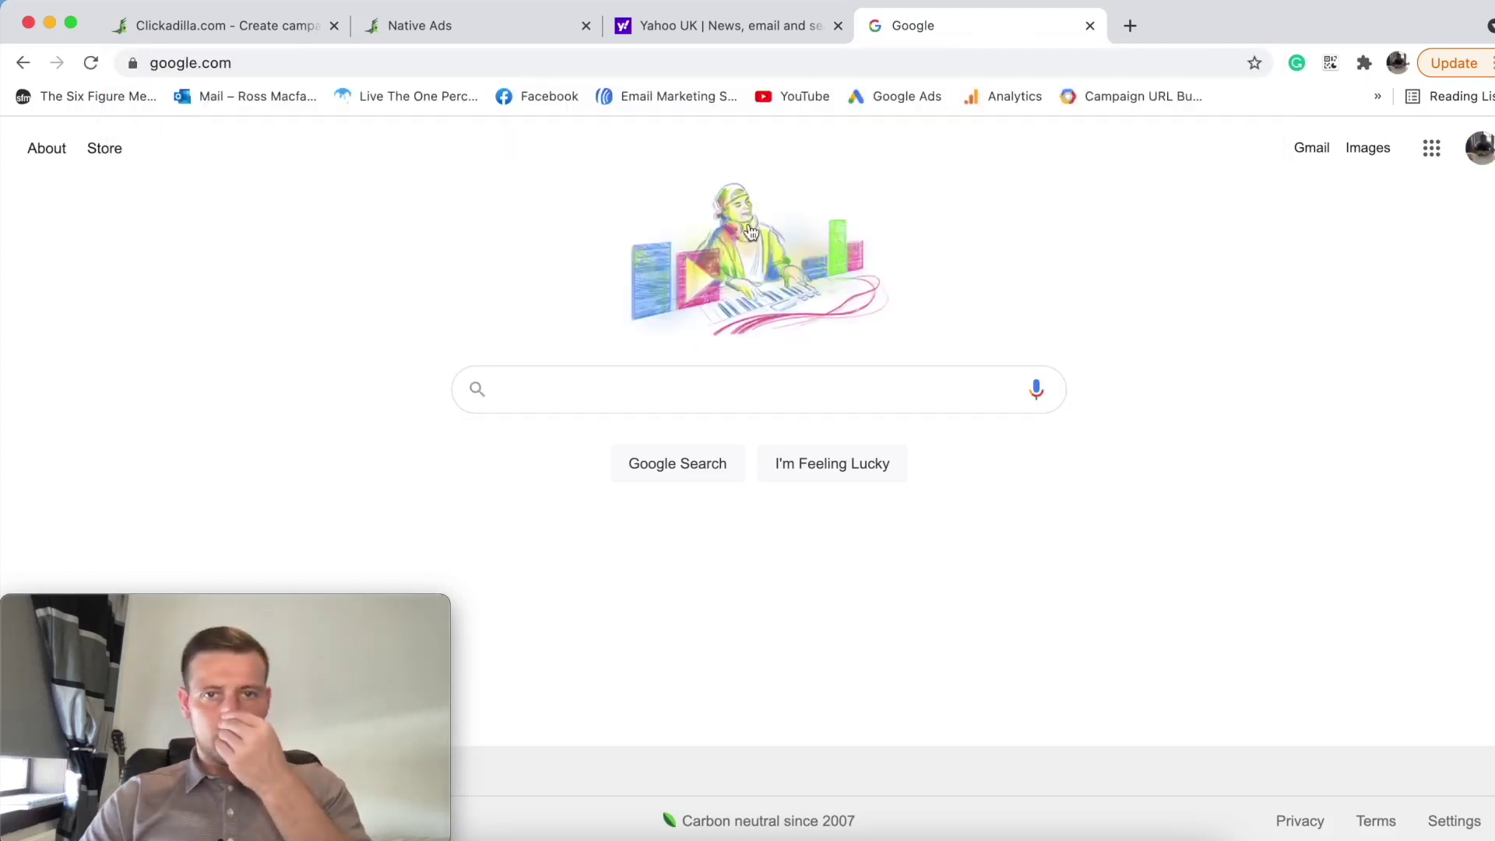
Step: Search Google for 'before and after' and show the Images results
left_click(350, 65)
key("BackSpace")
key("BackSpace")
key("BackSpace")
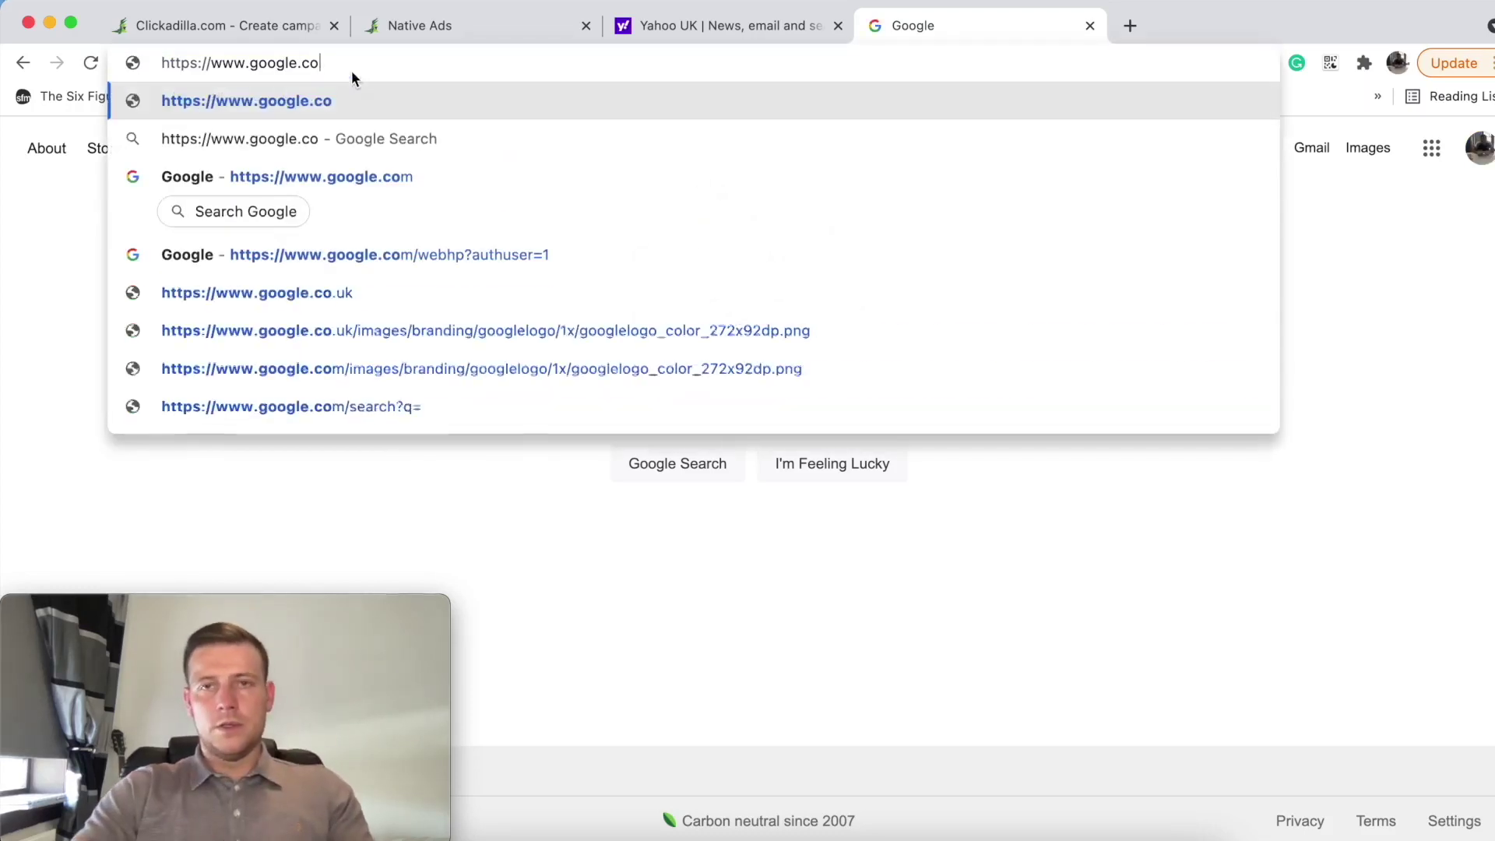
key("BackSpace")
key("BackSpace")
key("BackSpace")
key("BackSpace")
key("BackSpace")
key("BackSpace")
key("BackSpace")
key("BackSpace")
key("BackSpace")
key("BackSpace")
key("BackSpace")
key("BackSpace")
key("BackSpace")
key("BackSpace")
key("BackSpace")
key("BackSpace")
key("BackSpace")
key("BackSpace")
key("BackSpace")
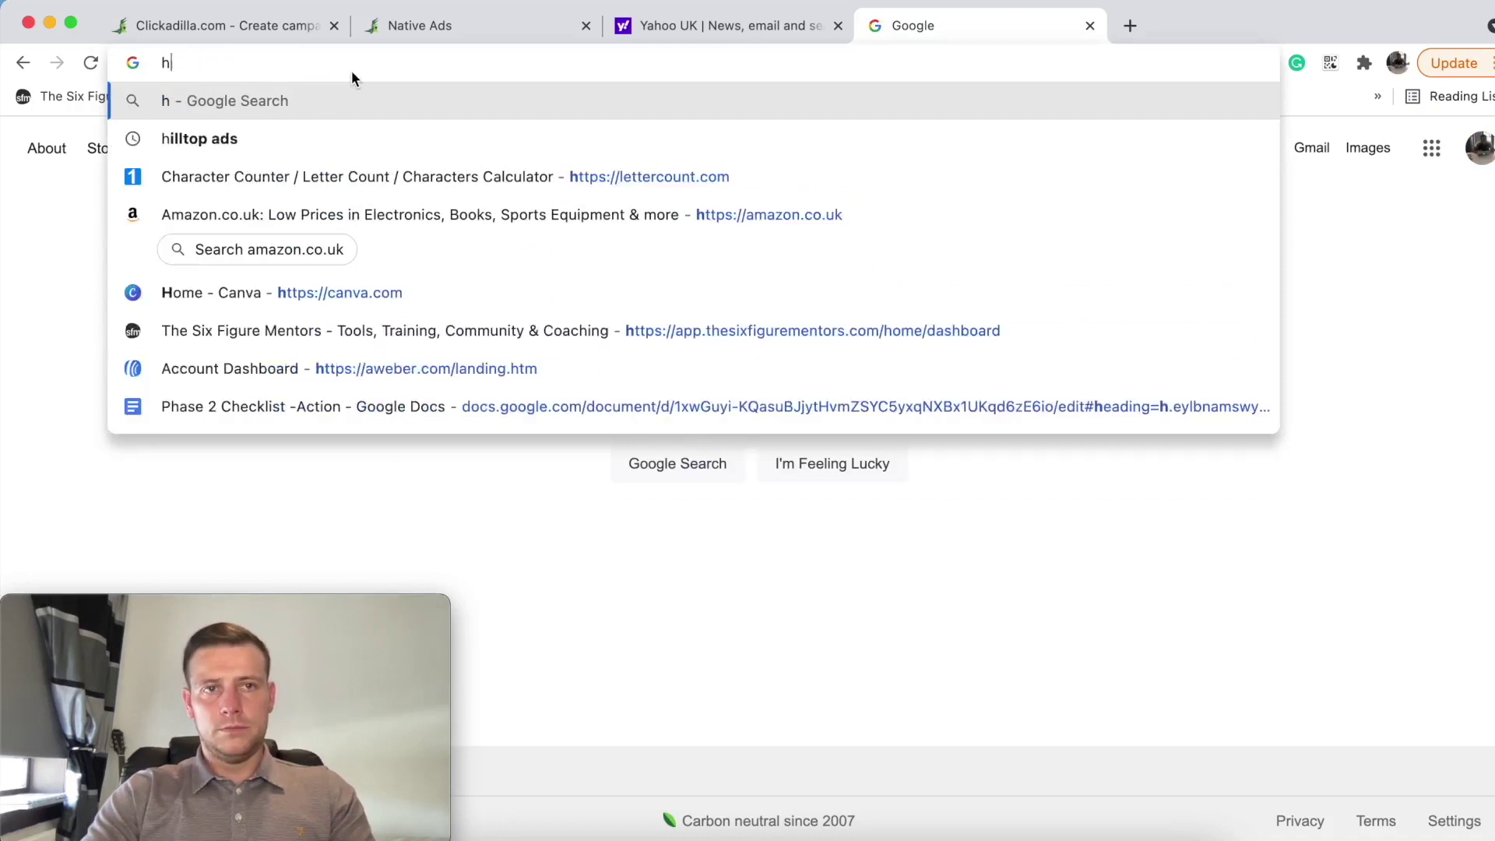
type("befre")
key("BackSpace")
key("BackSpace")
key("BackSpace")
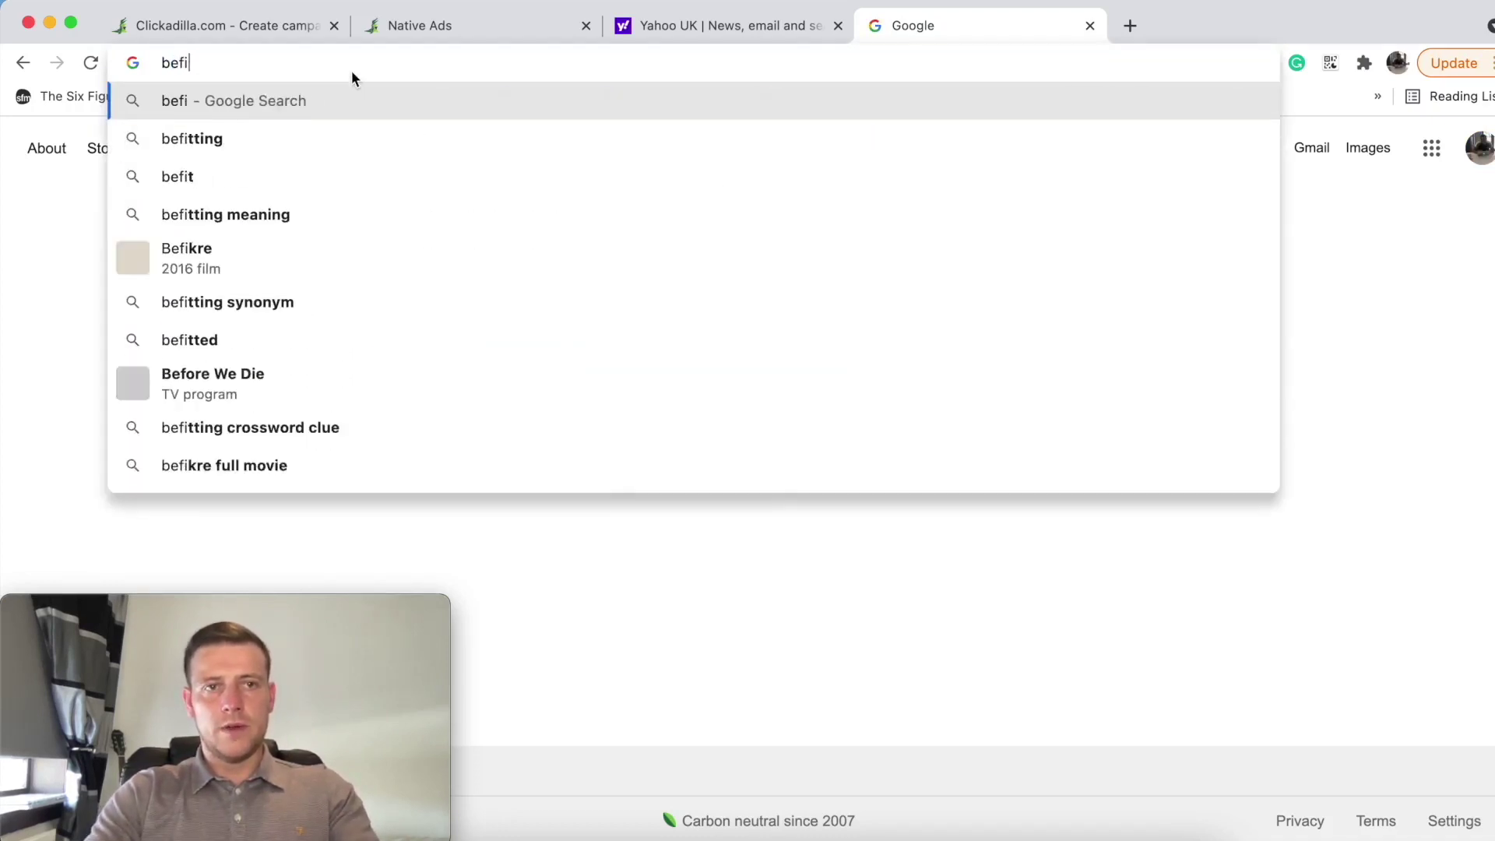
type("ore and")
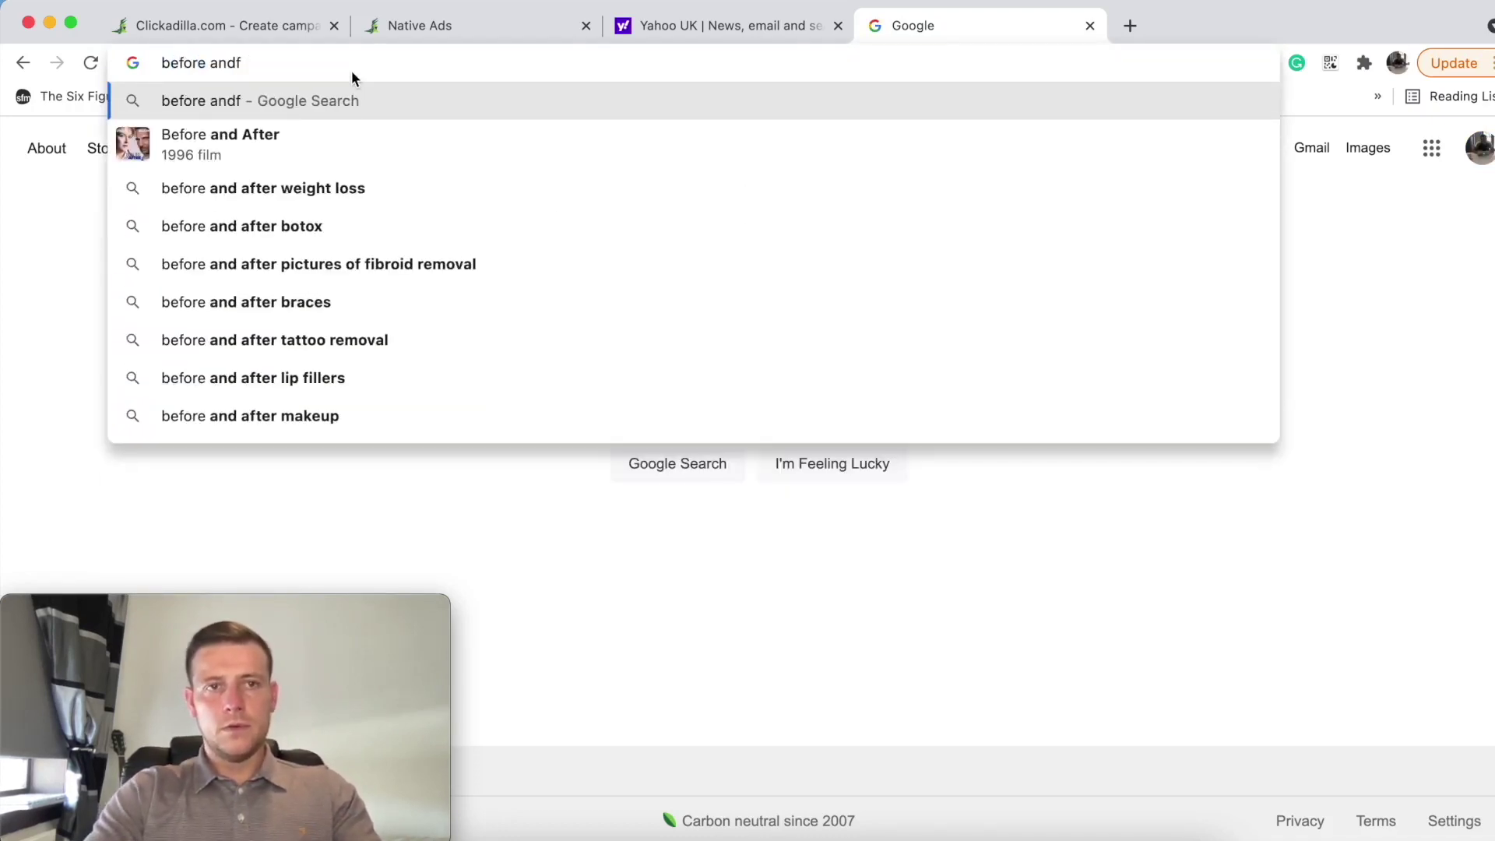
type(" after")
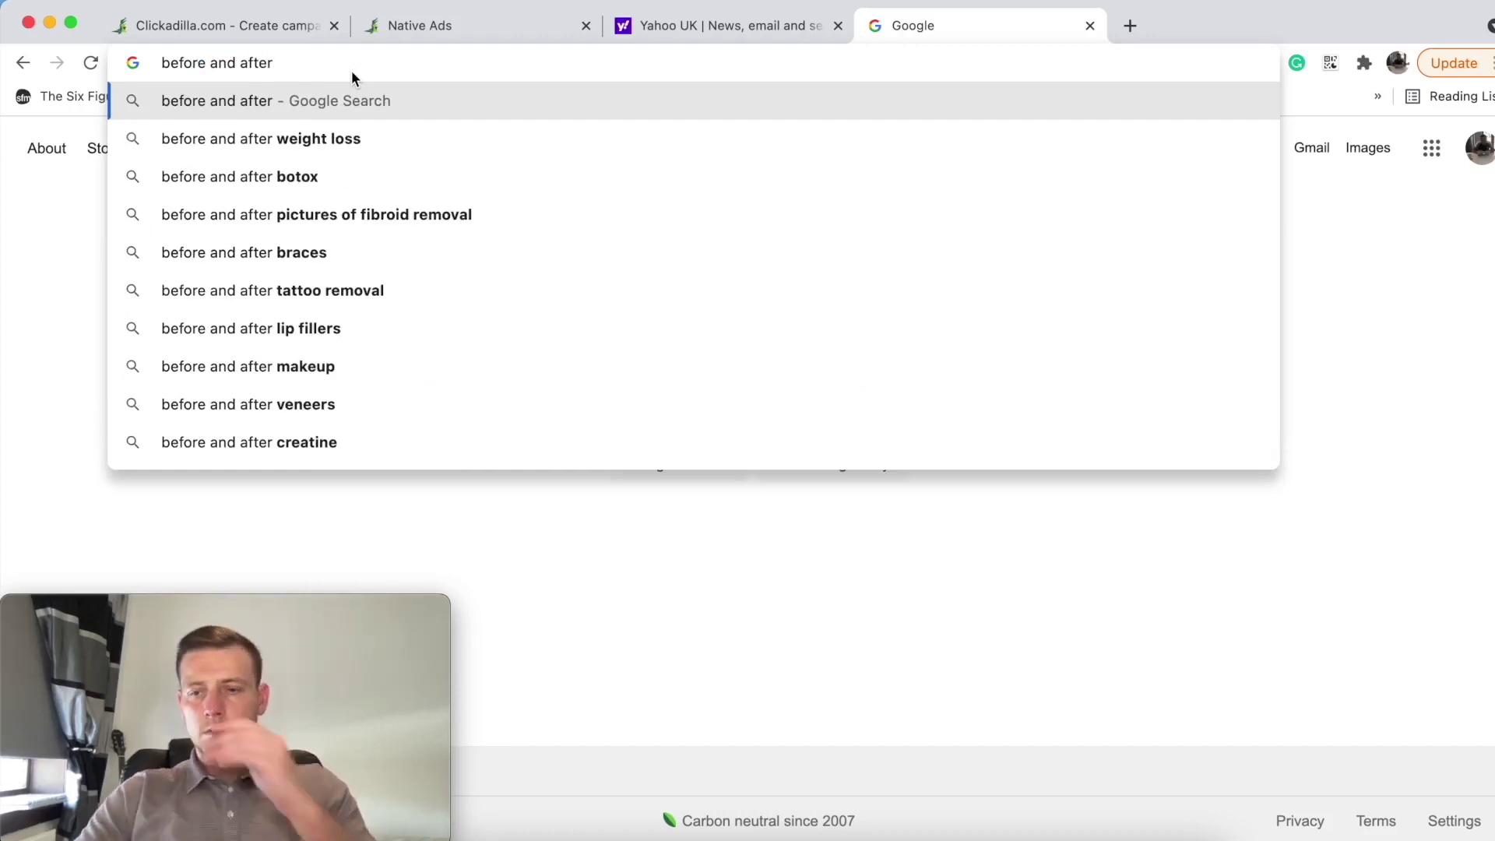
key("Return")
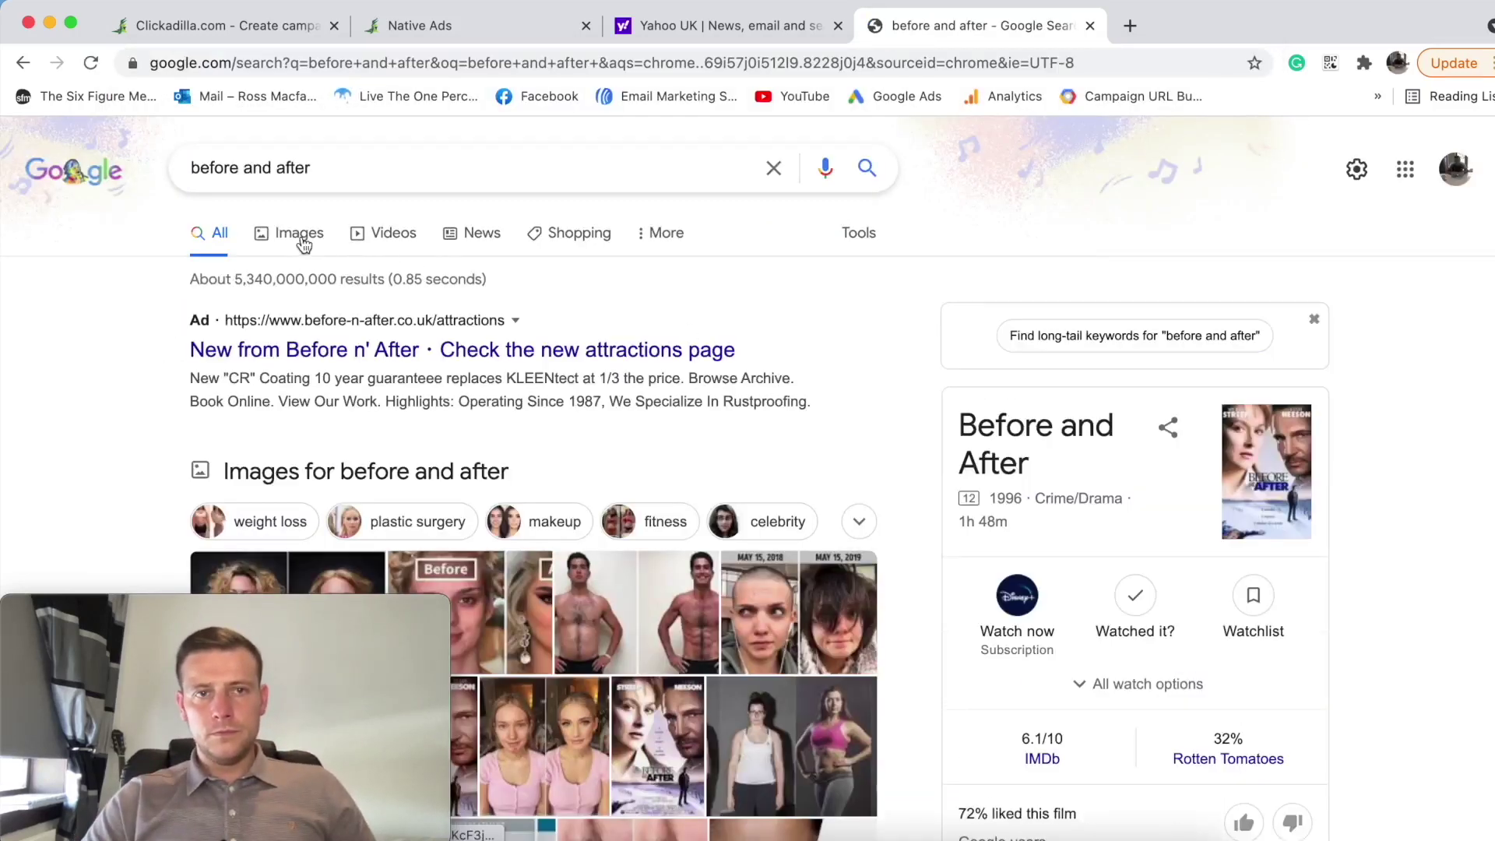
left_click(300, 233)
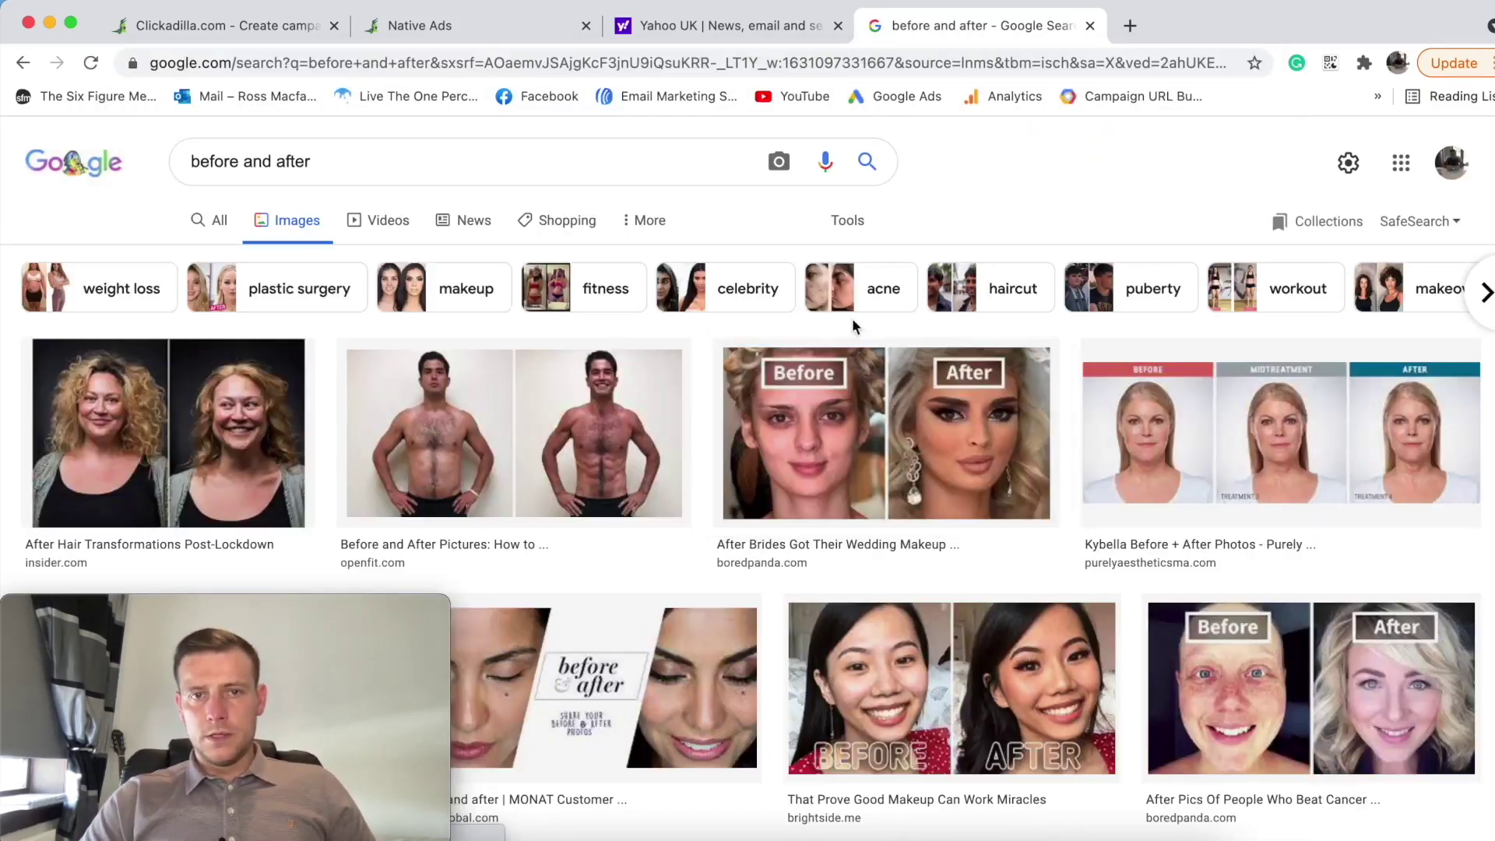
Step: Preview the After Makeup Transformations before-and-after image
scroll(458, 444, "down", 7)
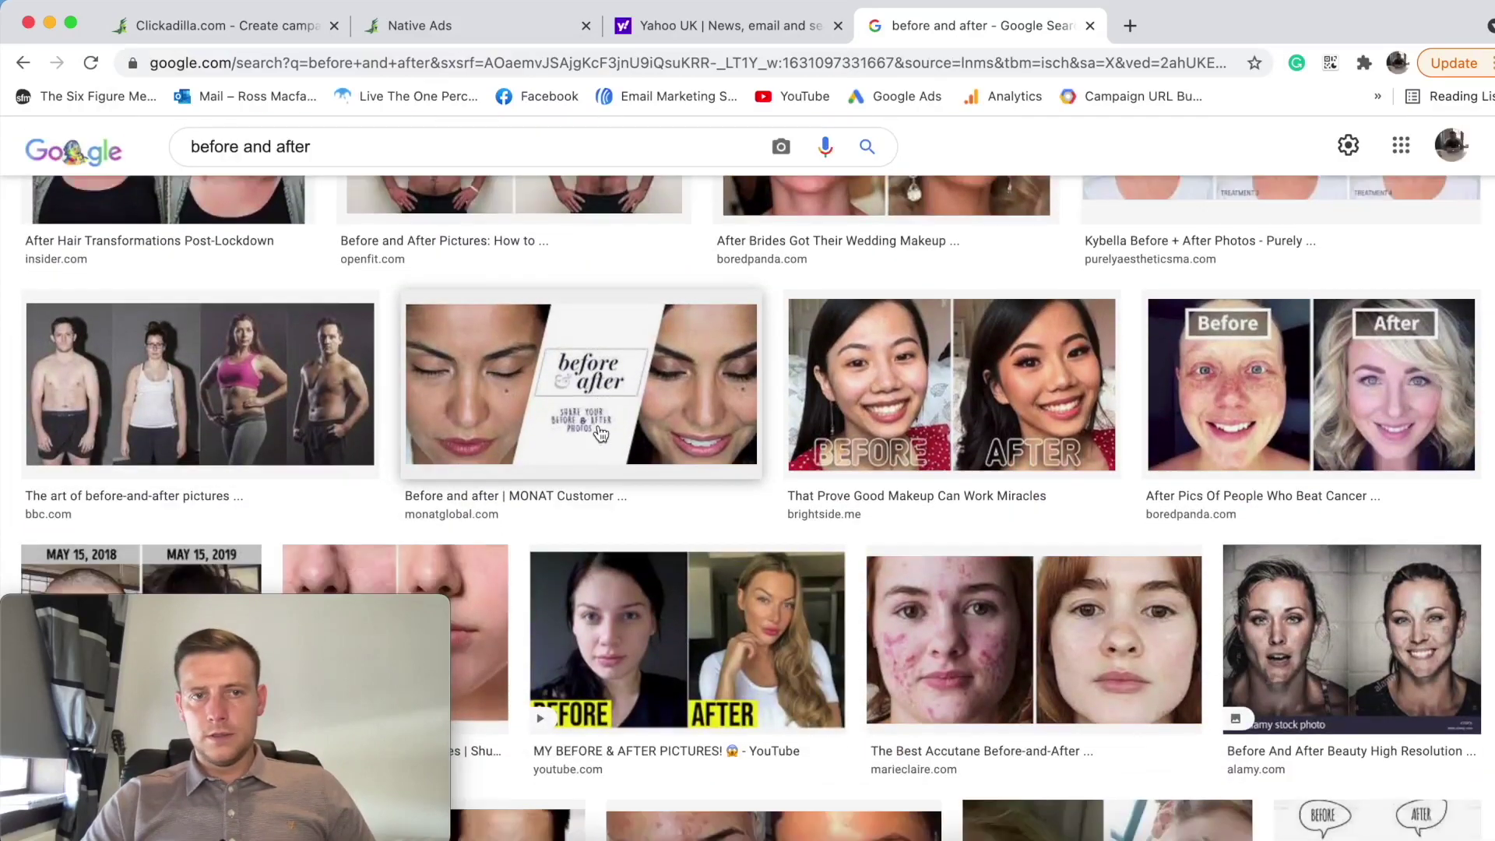
scroll(545, 424, "down", 6)
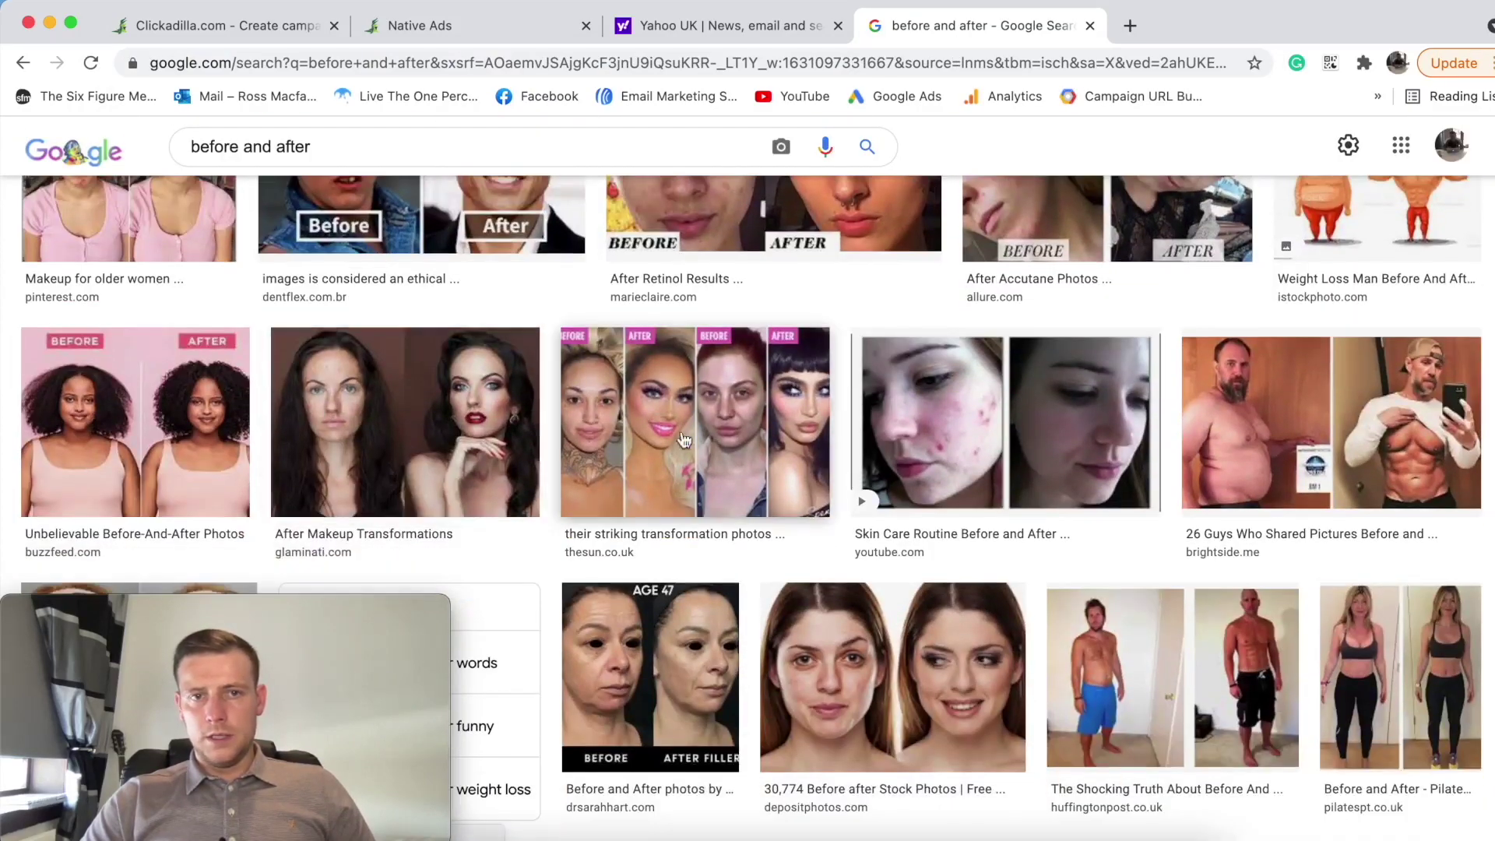
left_click(506, 425)
scroll(1035, 440, "down", 5)
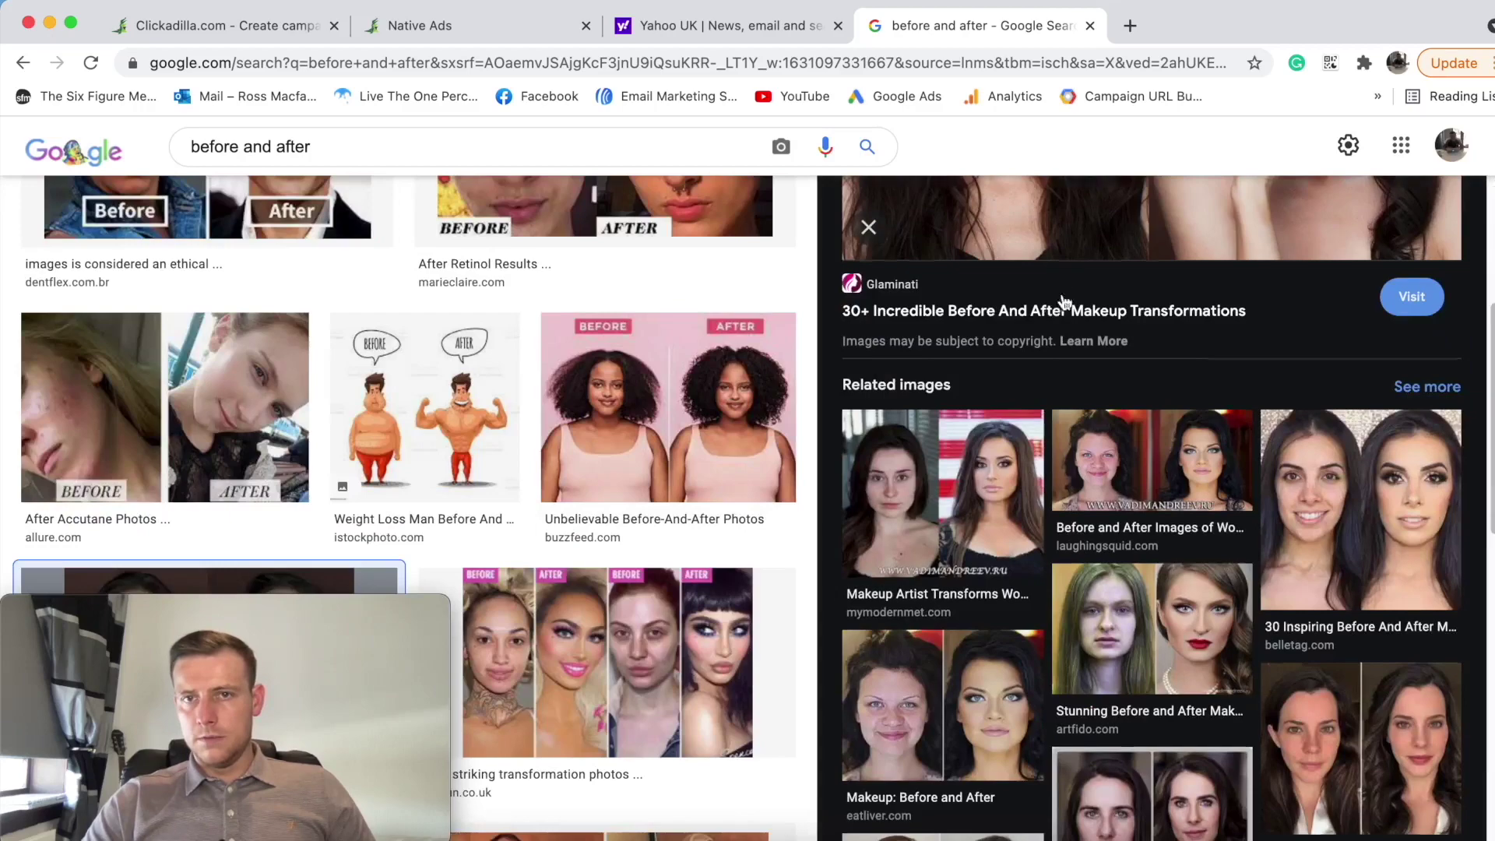
scroll(1043, 444, "up", 5)
Step: Save the previewed image to Downloads as 'Image 1'
right_click(1065, 426)
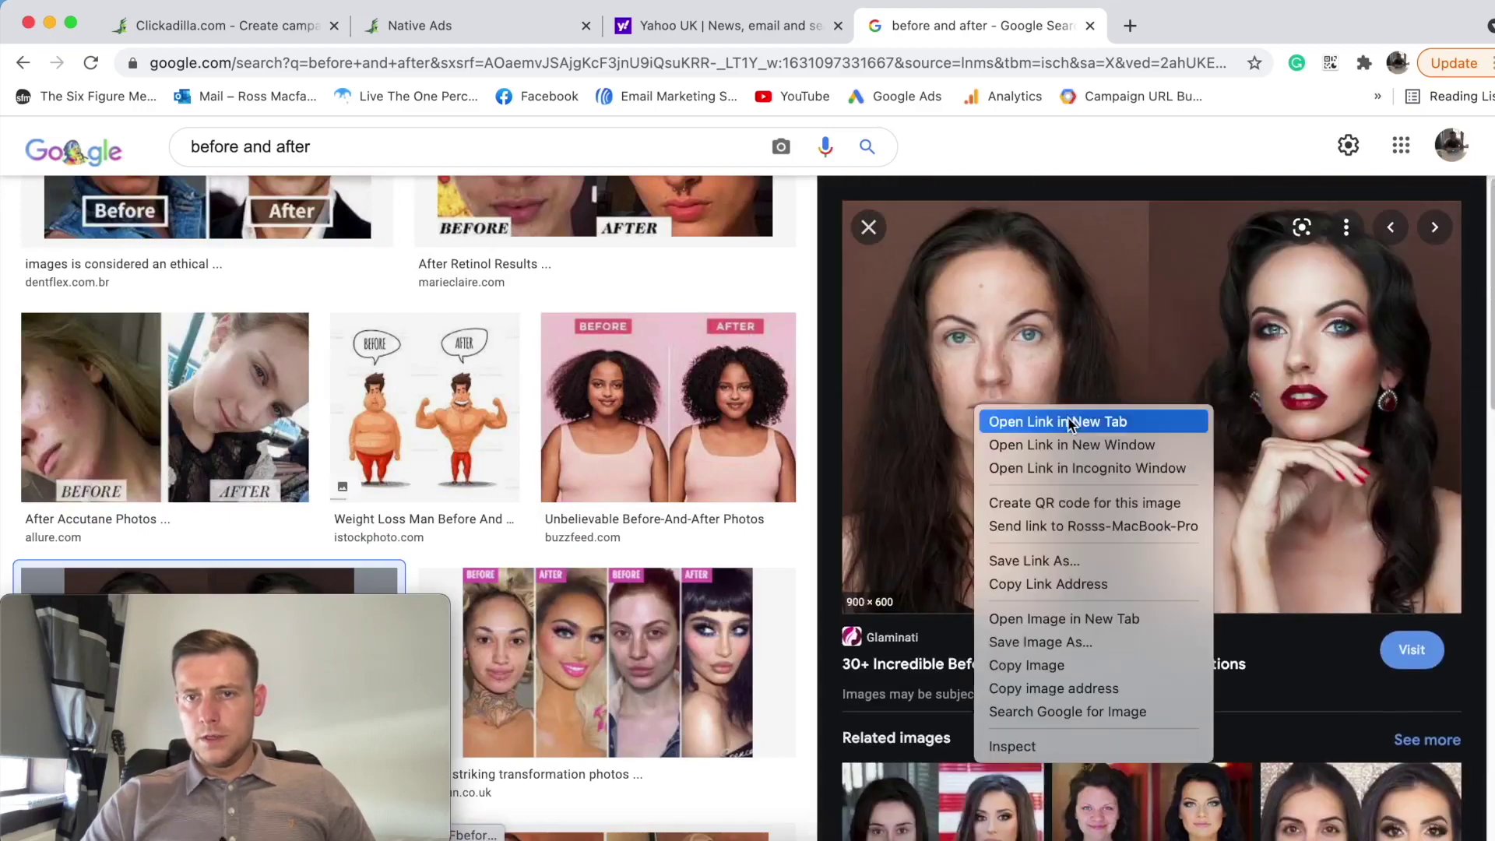
left_click(1051, 643)
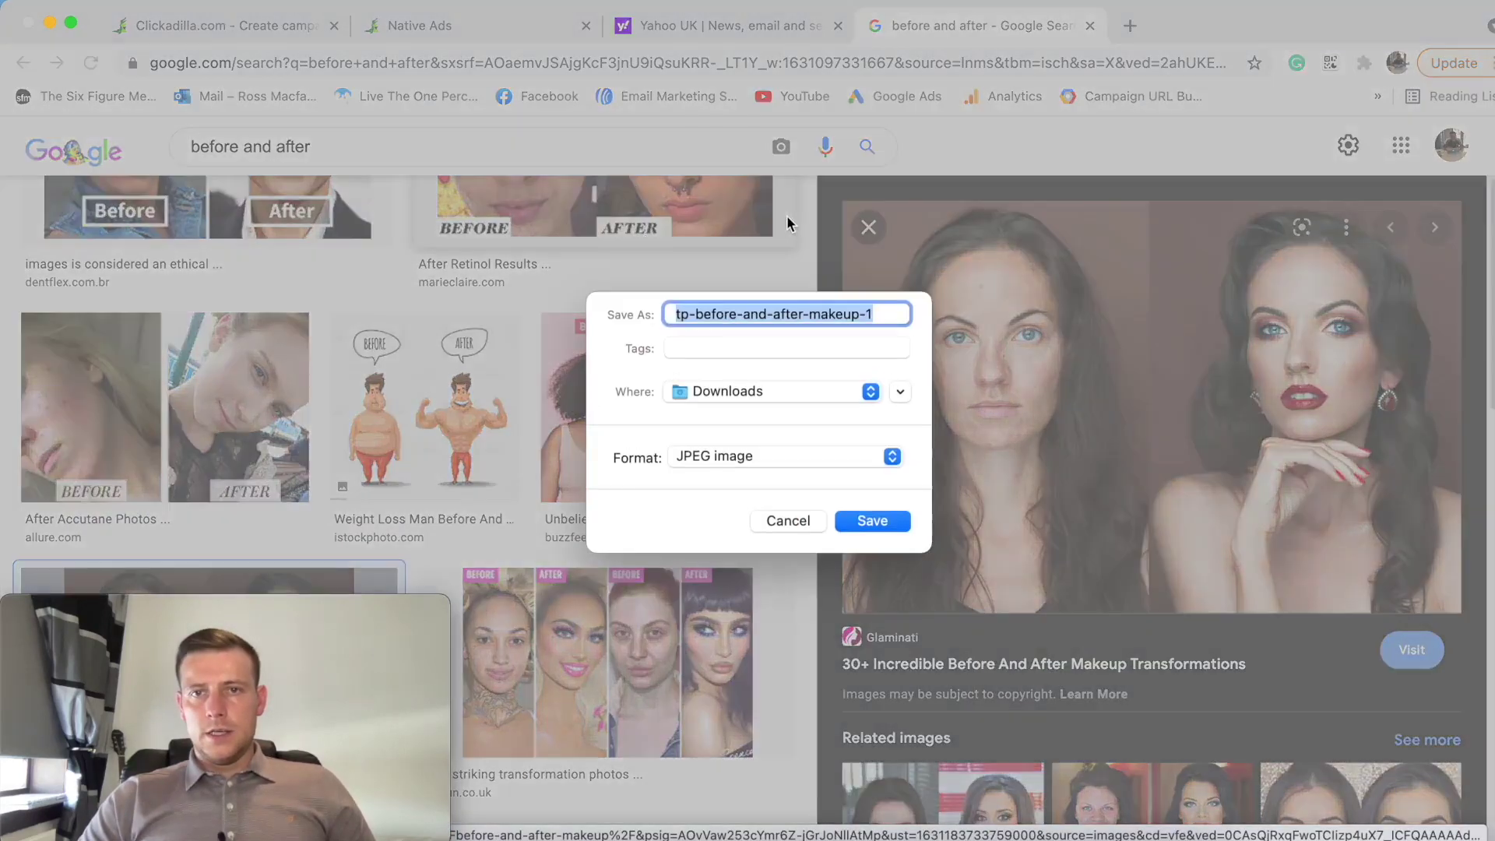
key("BackSpace")
type("Image 1")
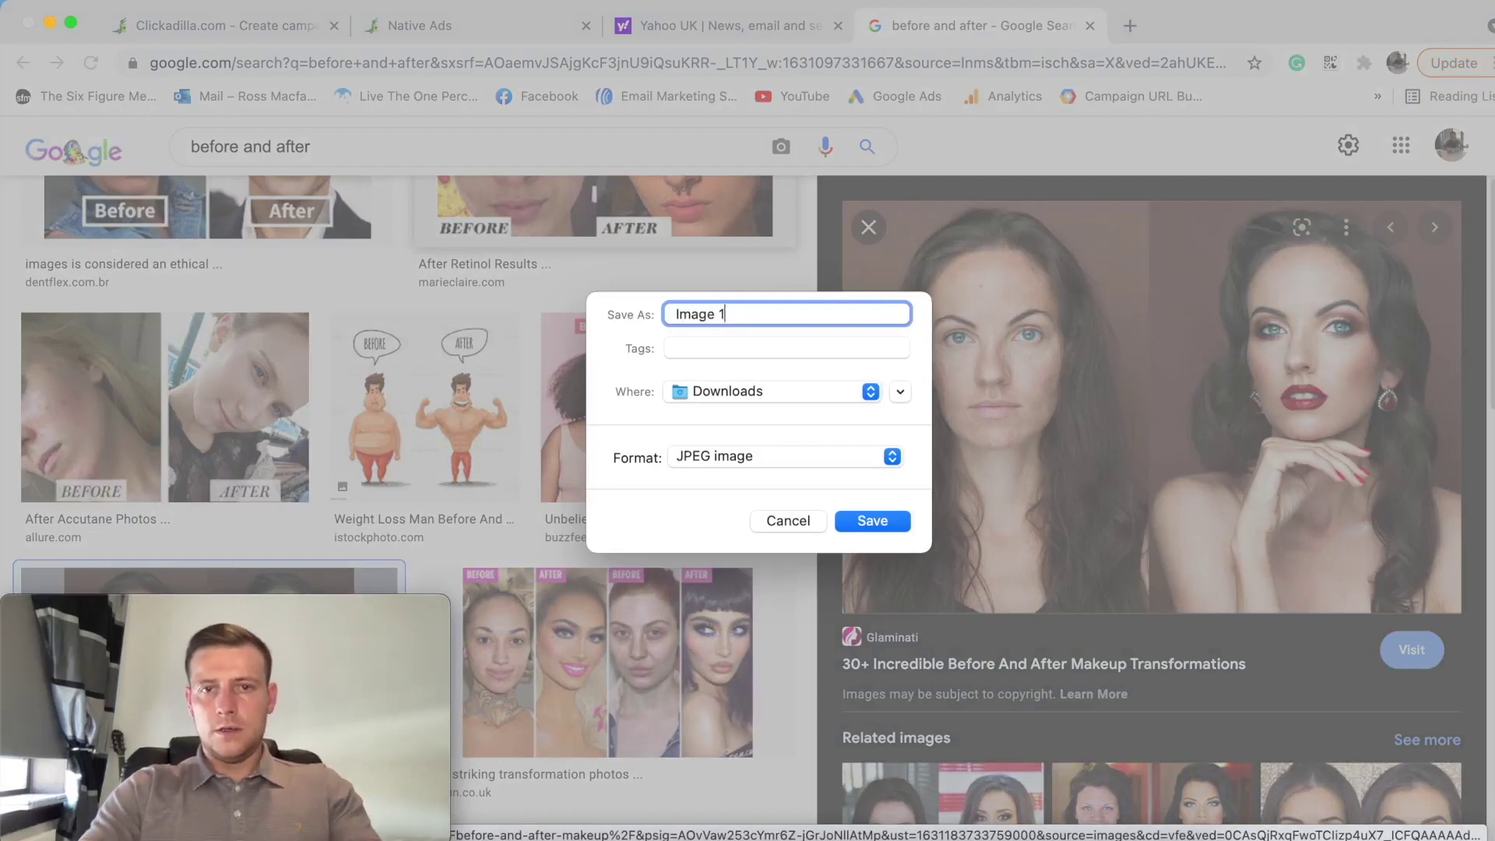
left_click(873, 521)
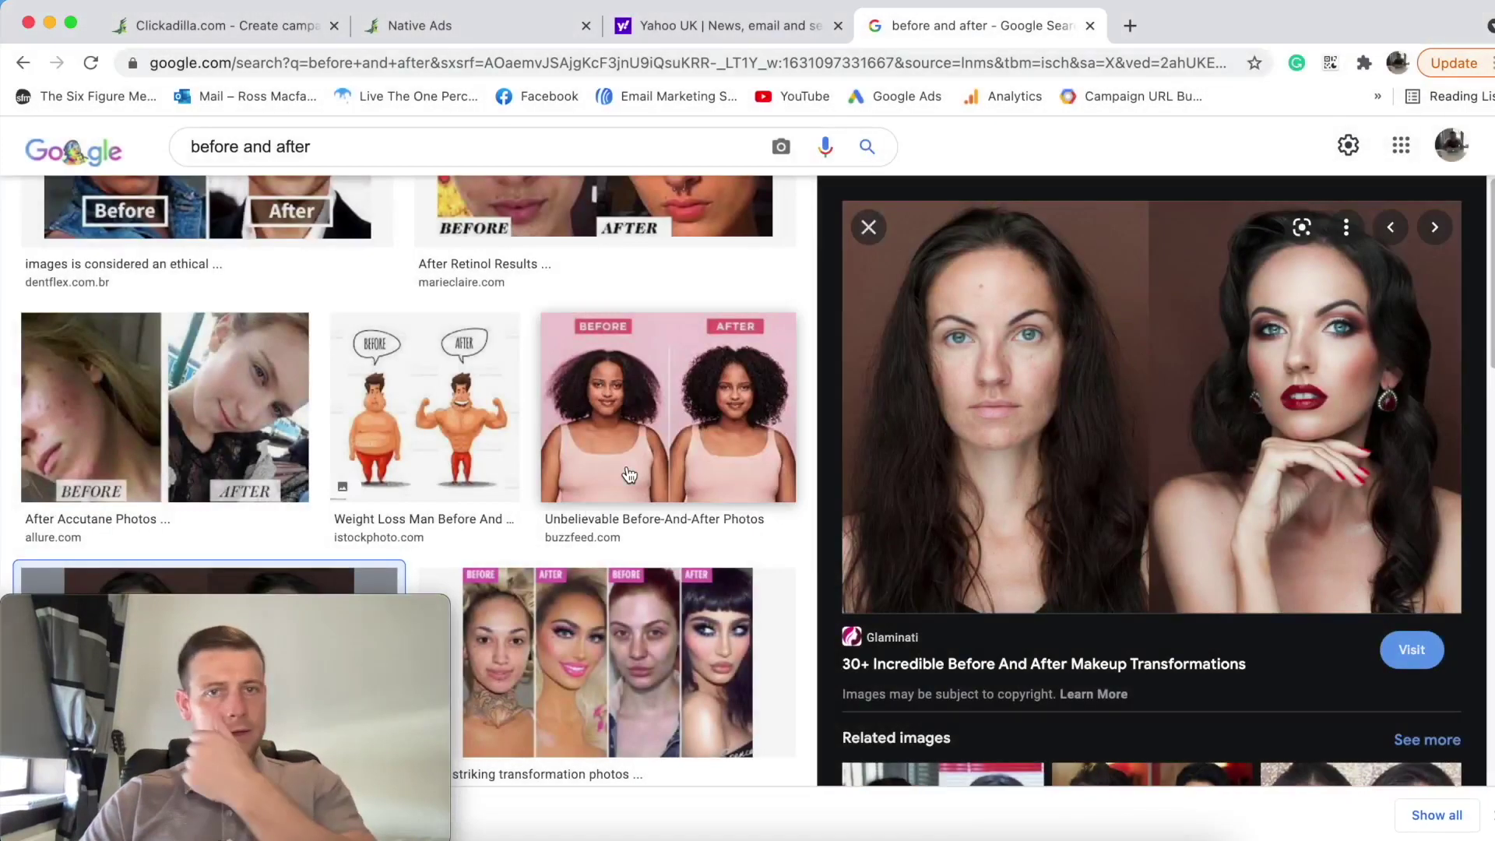
left_click(391, 28)
Step: Upload Image 1.jpeg to the native ad, cropped to 900 × 555
left_click(239, 28)
scroll(981, 536, "down", 2)
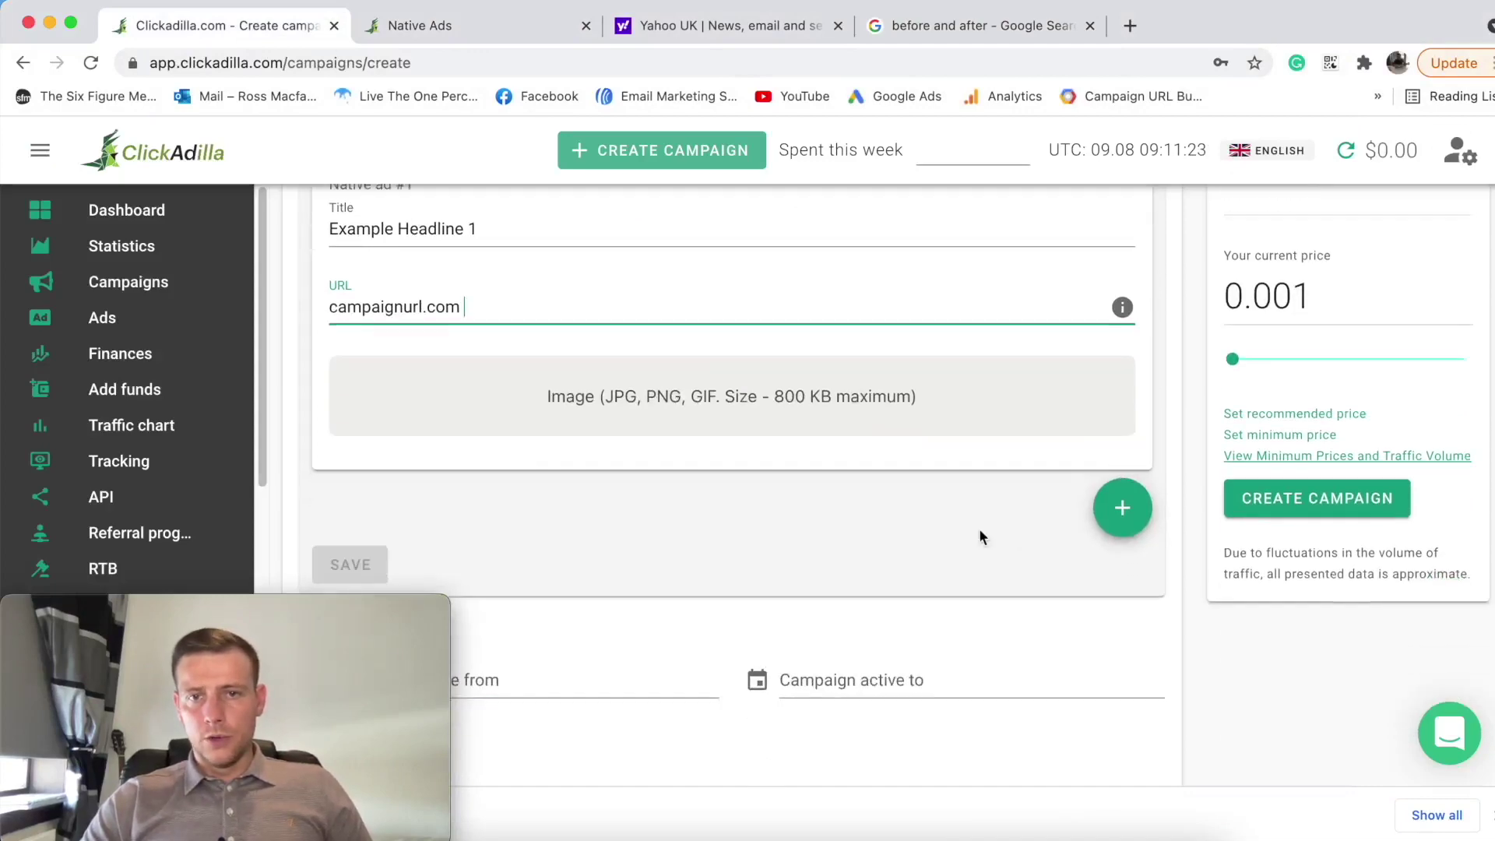
left_click(874, 380)
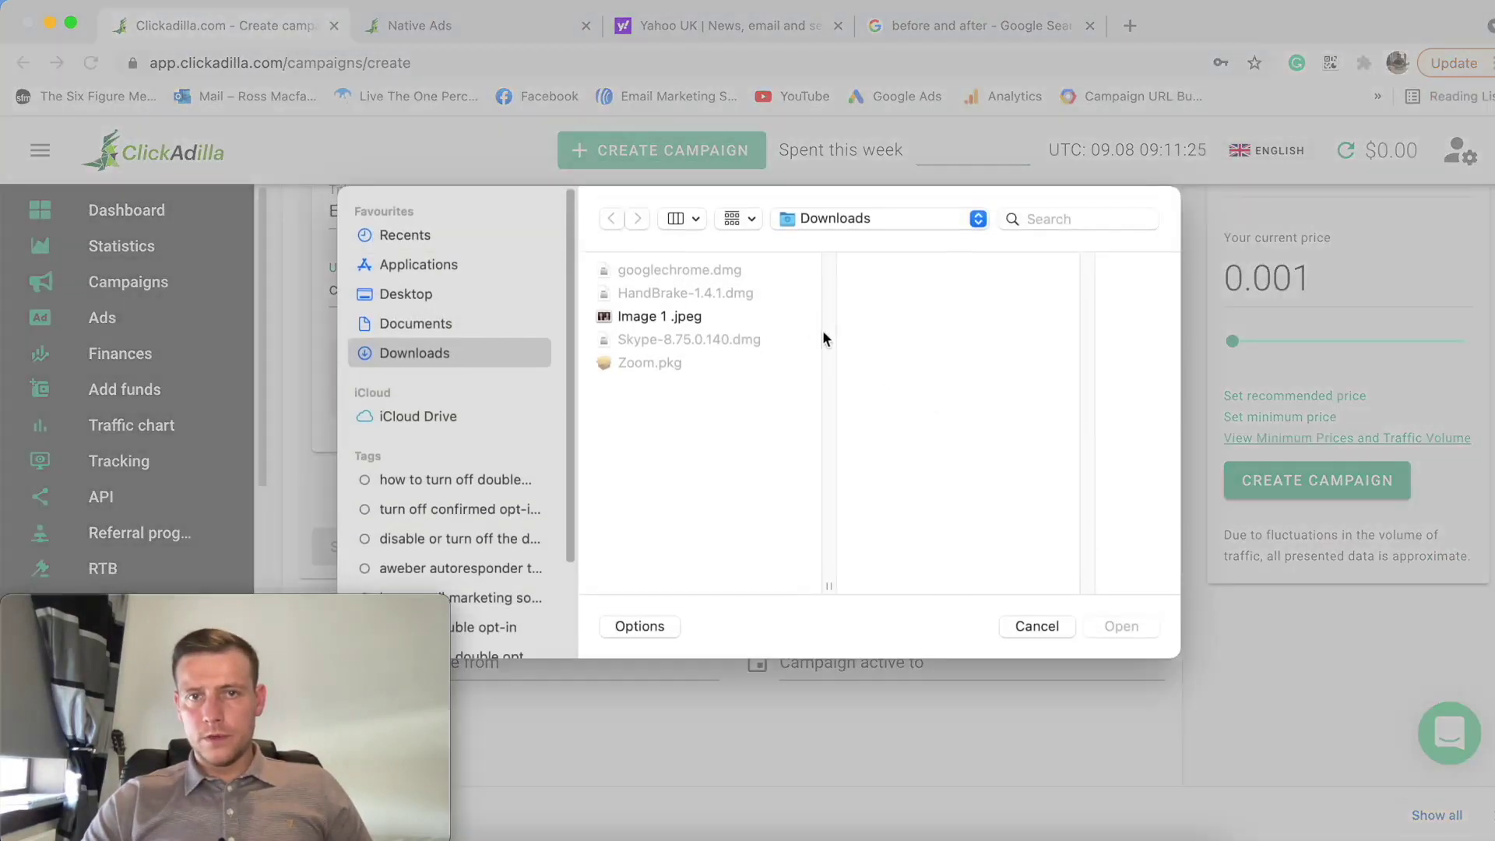
left_click(674, 321)
left_click(1127, 628)
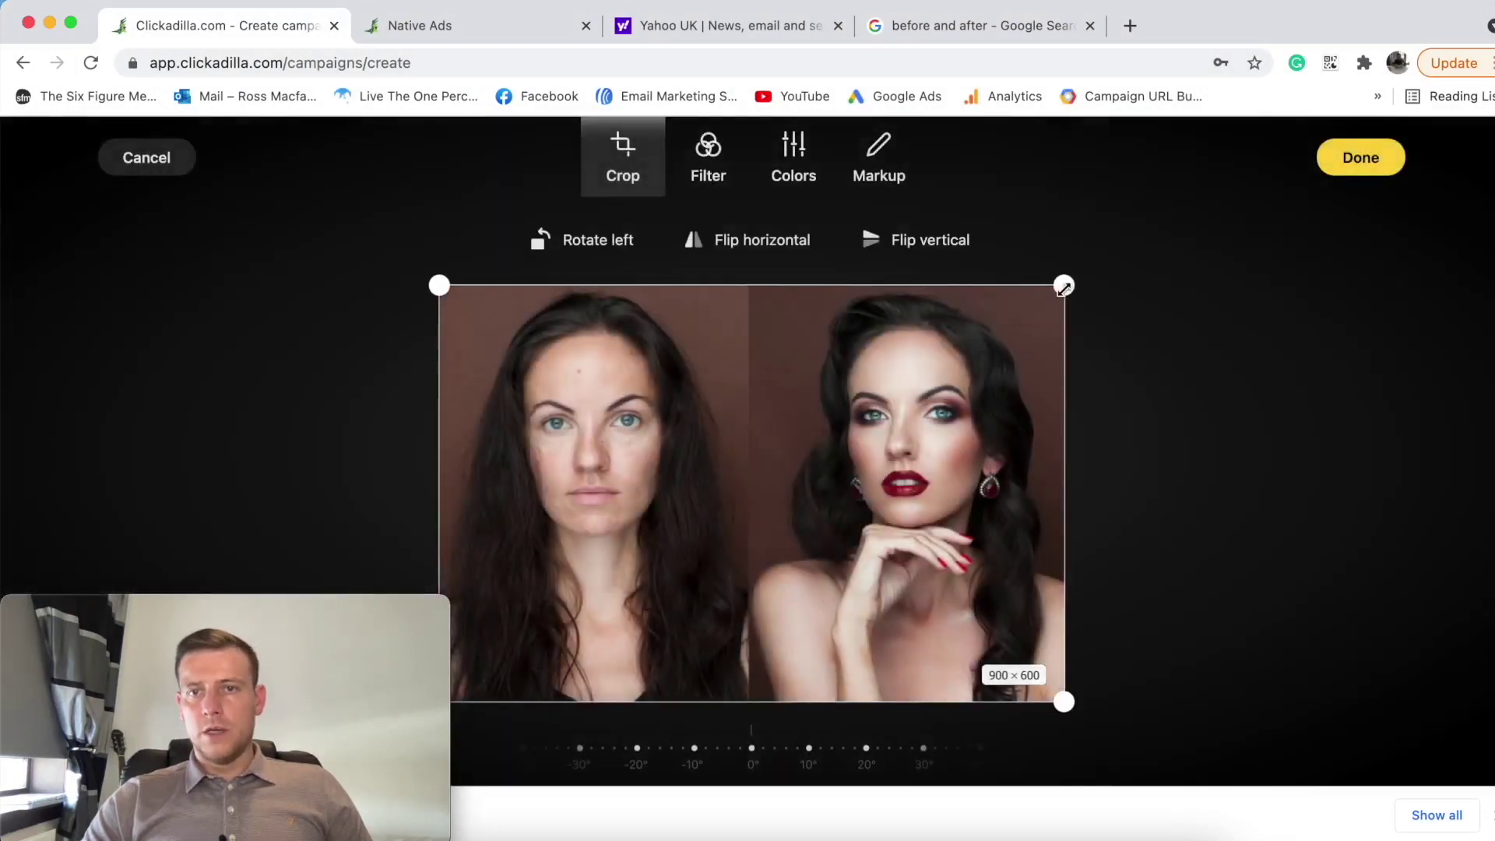
left_click_drag(1064, 288, 1028, 285)
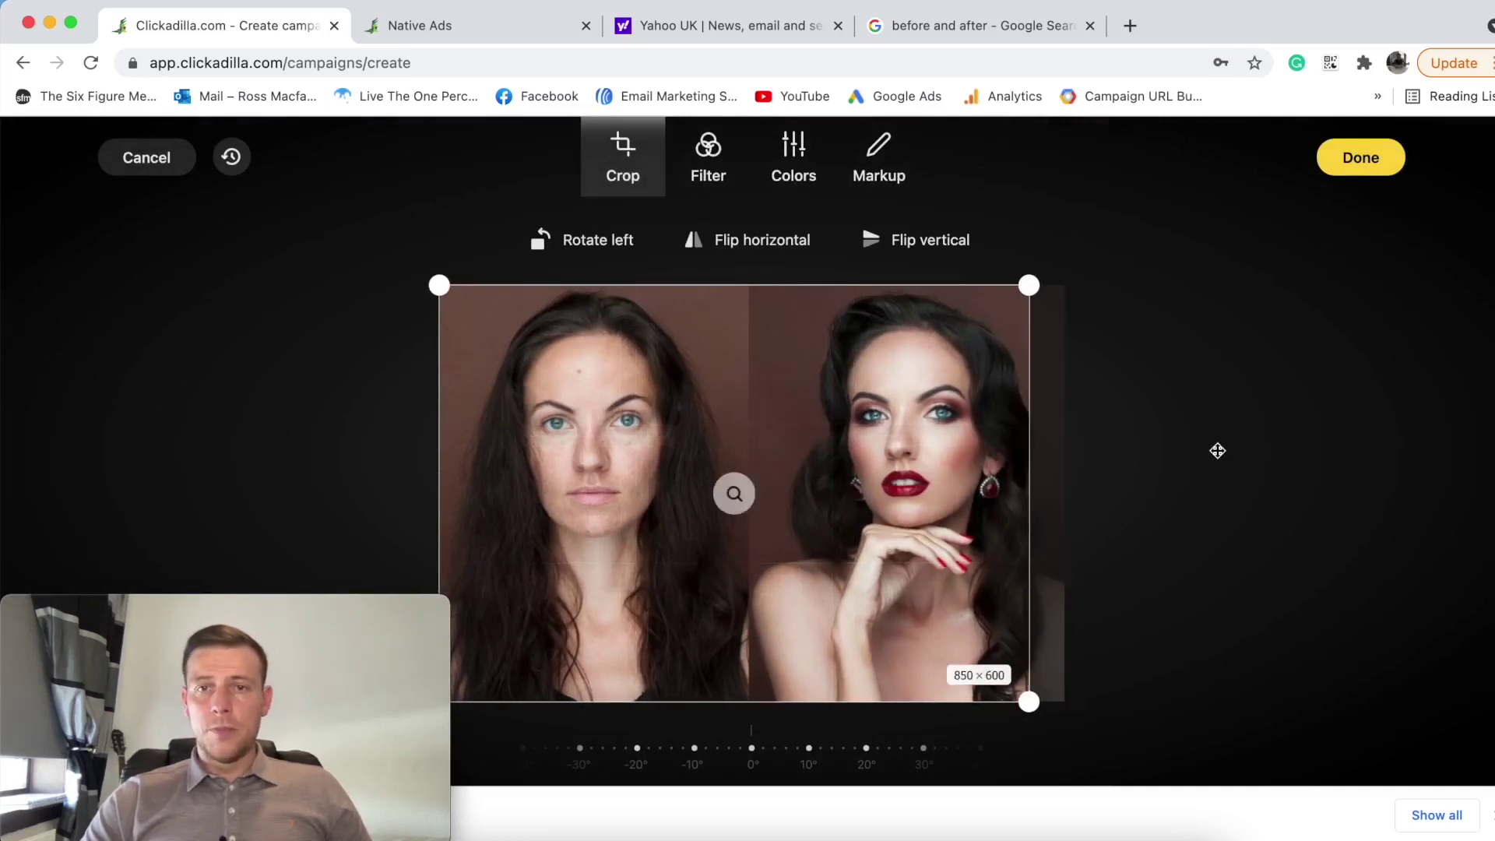
left_click_drag(1026, 700, 1074, 701)
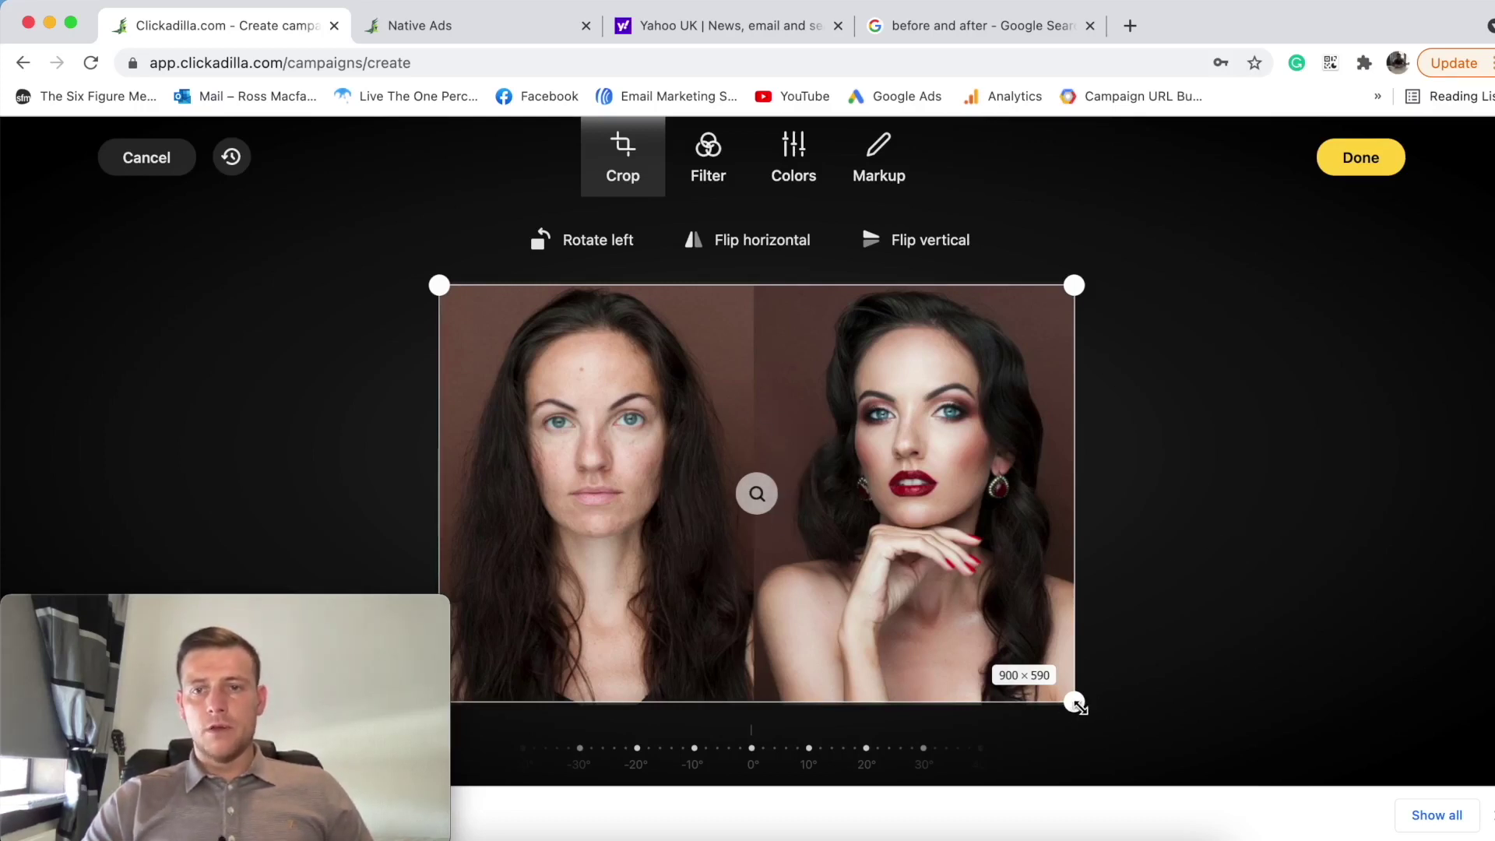
mouse_move(1074, 703)
left_mouse_down()
mouse_move(638, 380)
mouse_move(947, 634)
mouse_move(1111, 701)
mouse_move(1088, 722)
left_mouse_up()
left_click(1383, 147)
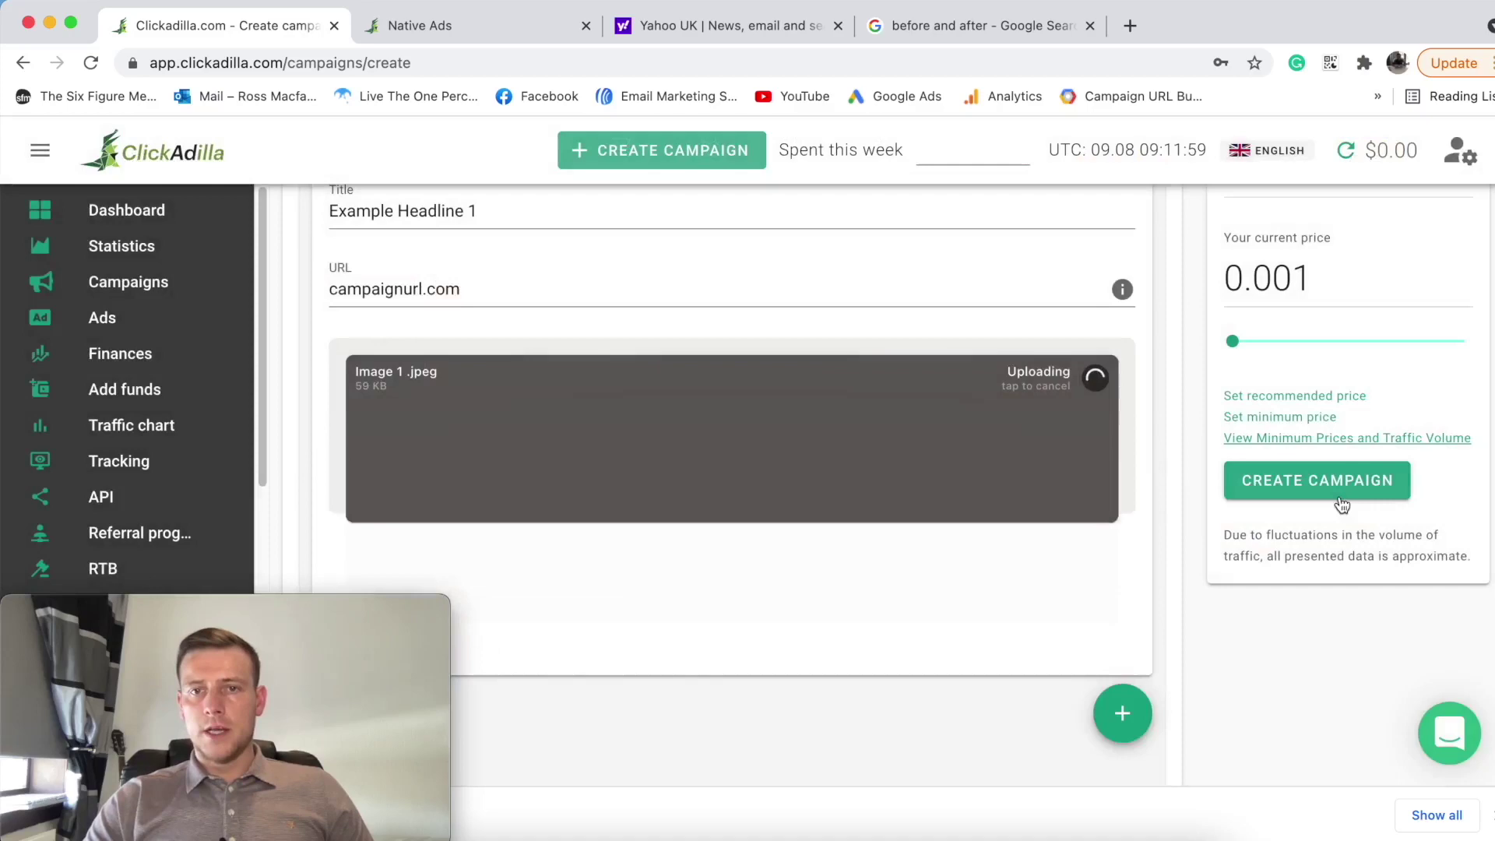
Step: Continue past the category list from General to the Targeting step
scroll(894, 428, "down", 3)
scroll(894, 434, "up", 6)
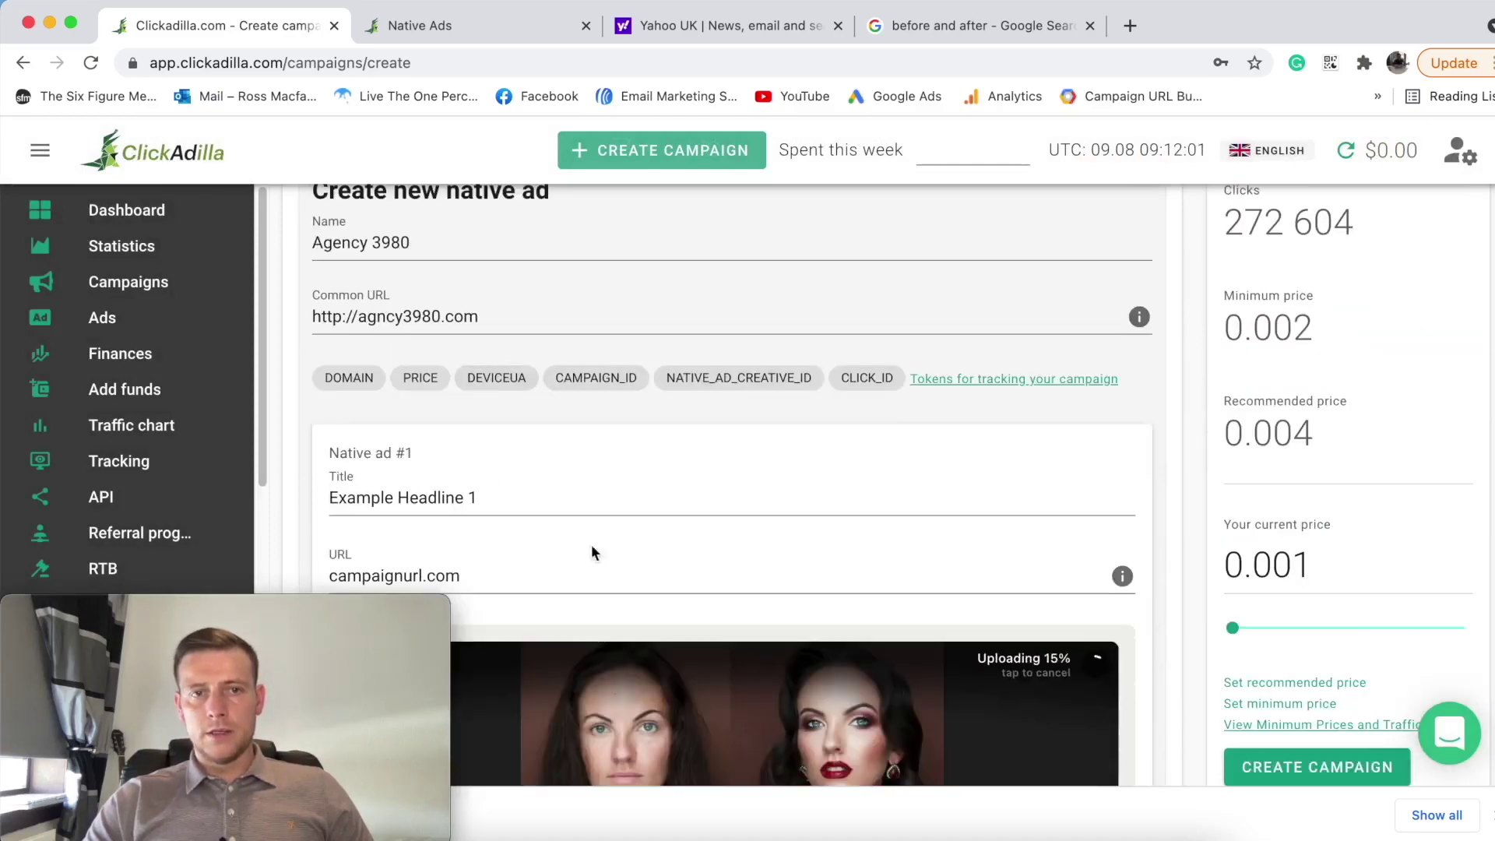
scroll(591, 551, "down", 3)
scroll(670, 380, "down", 6)
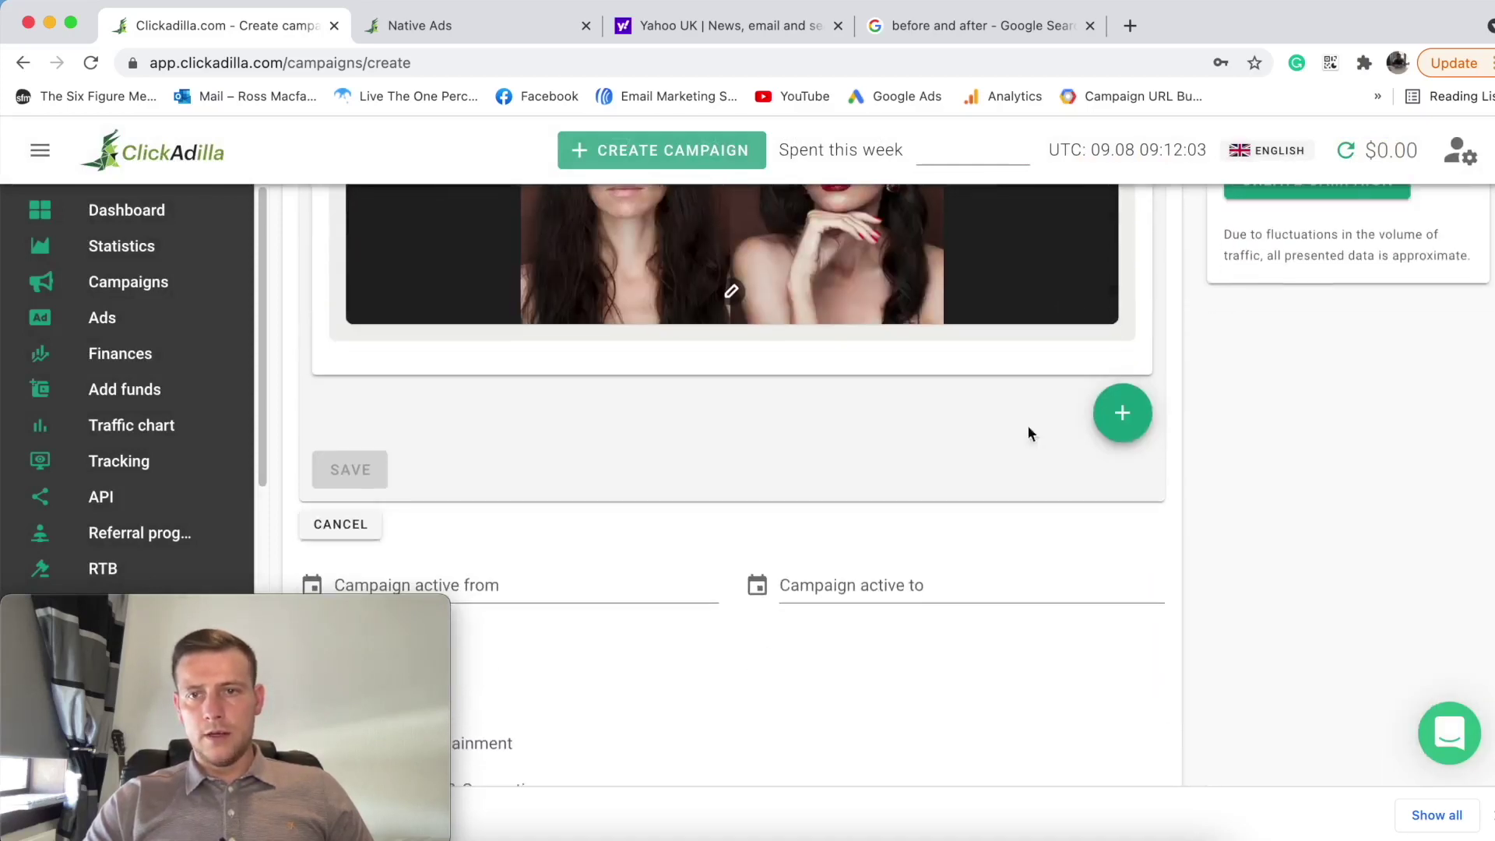
scroll(685, 422, "down", 3)
scroll(574, 411, "down", 1)
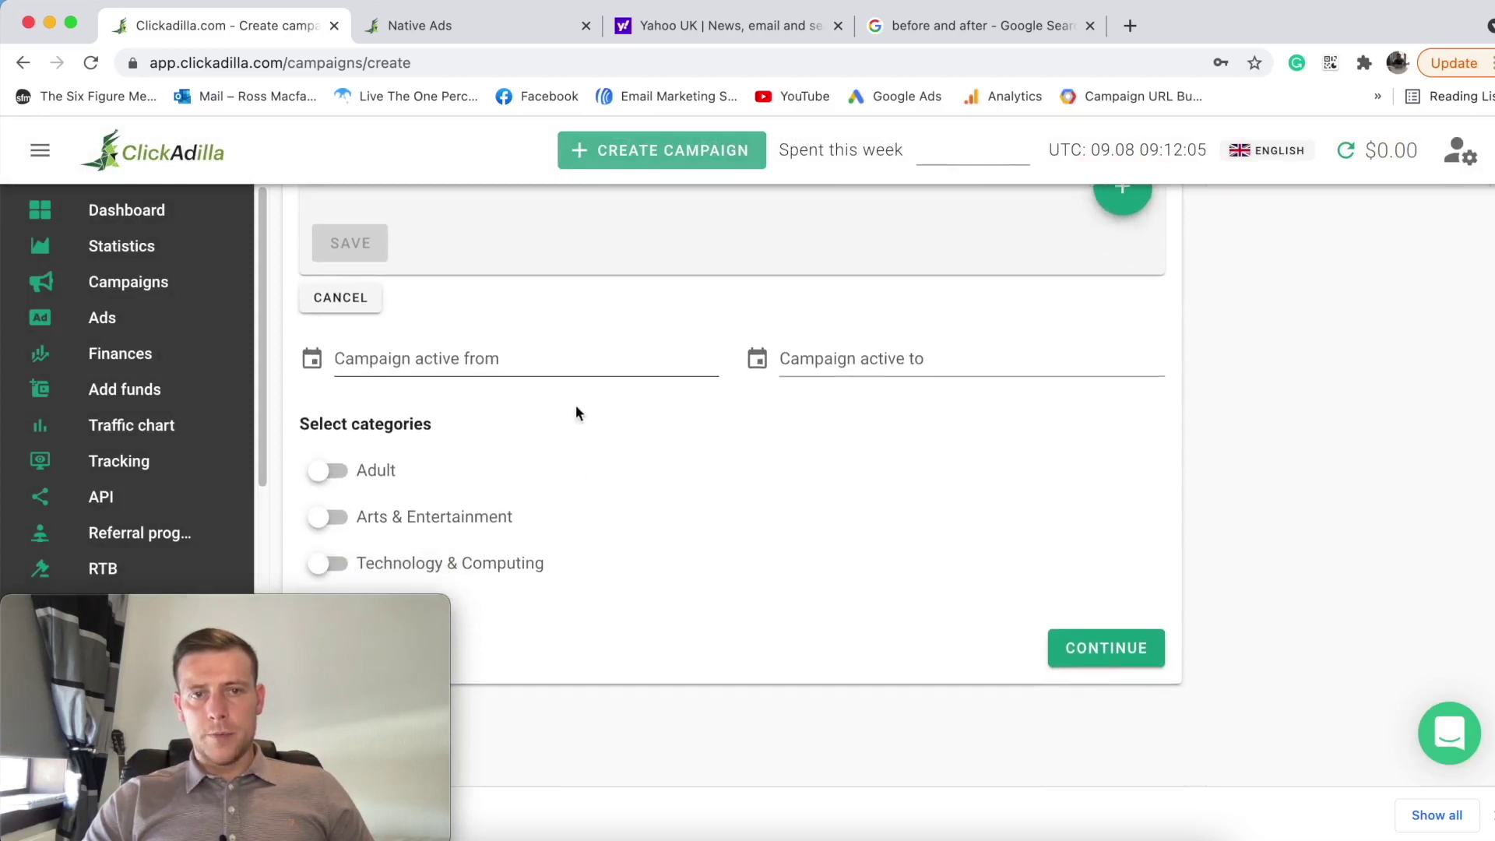
left_click(1142, 659)
scroll(745, 471, "up", 15)
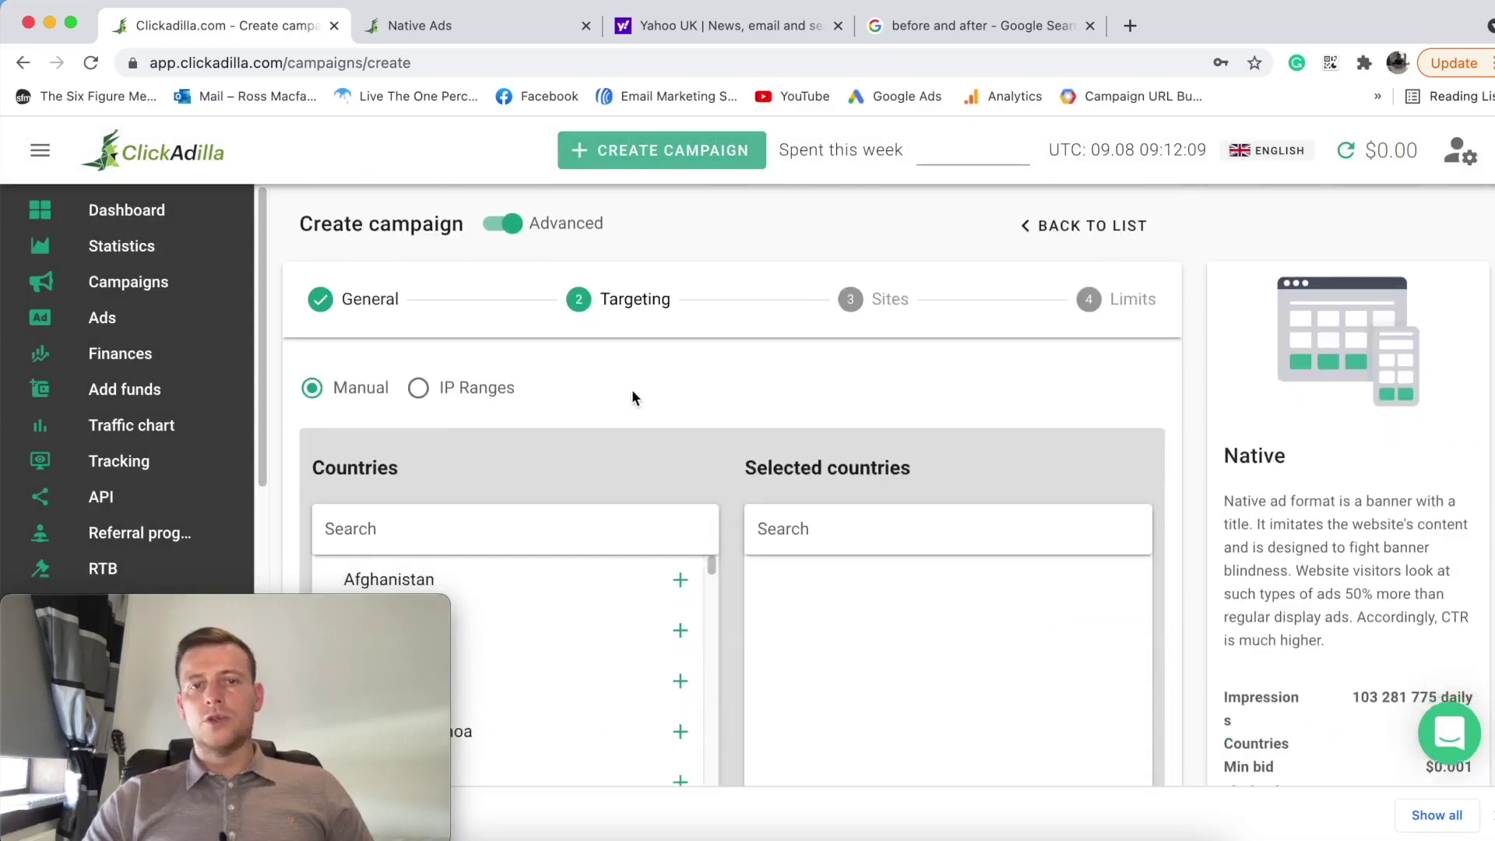
Step: Add United States of America to the selected countries
scroll(632, 389, "down", 4)
scroll(440, 260, "up", 2)
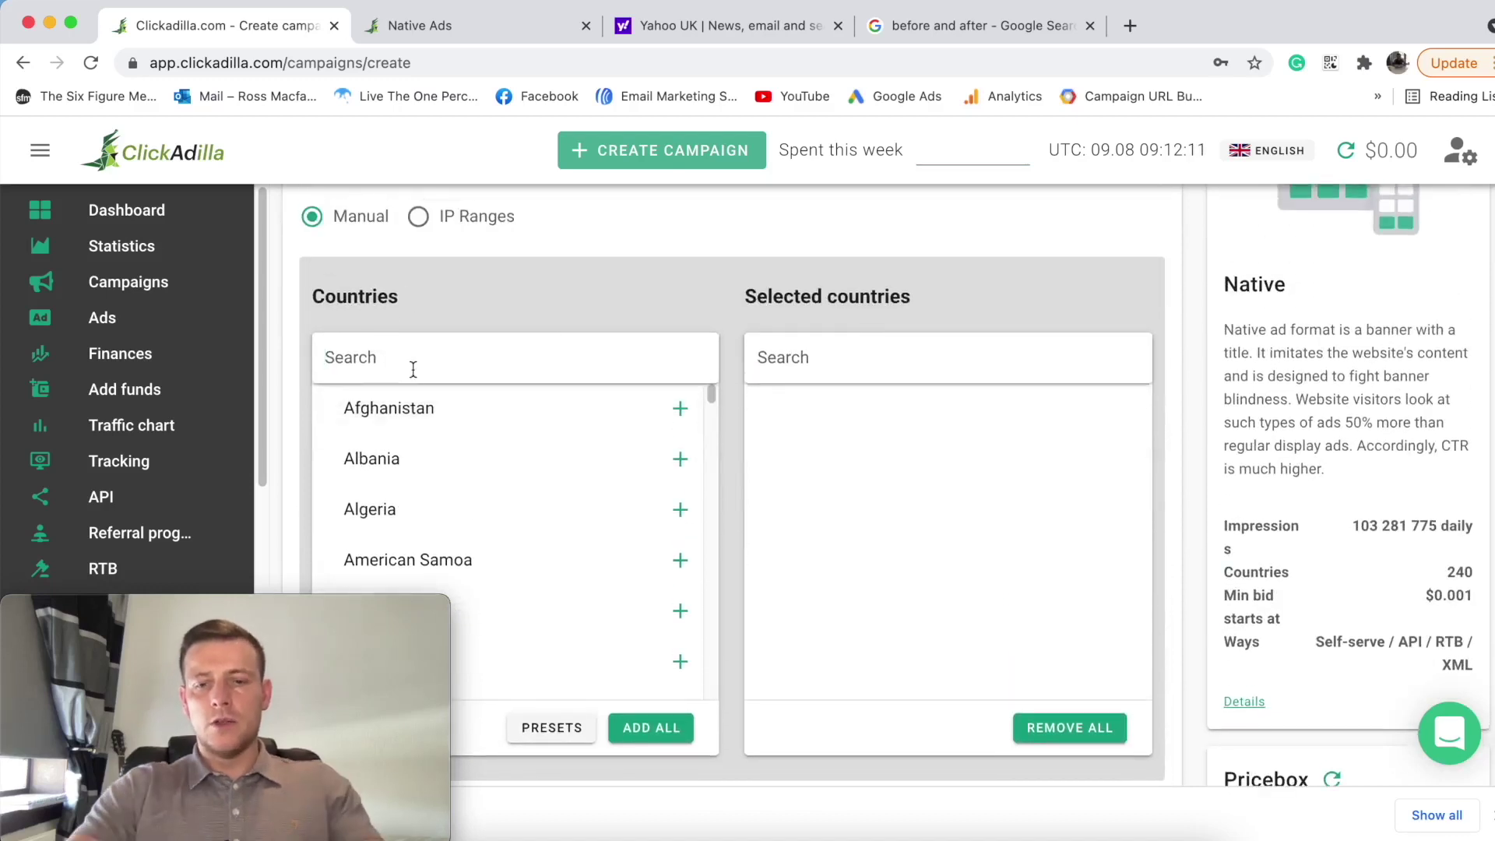
type("united")
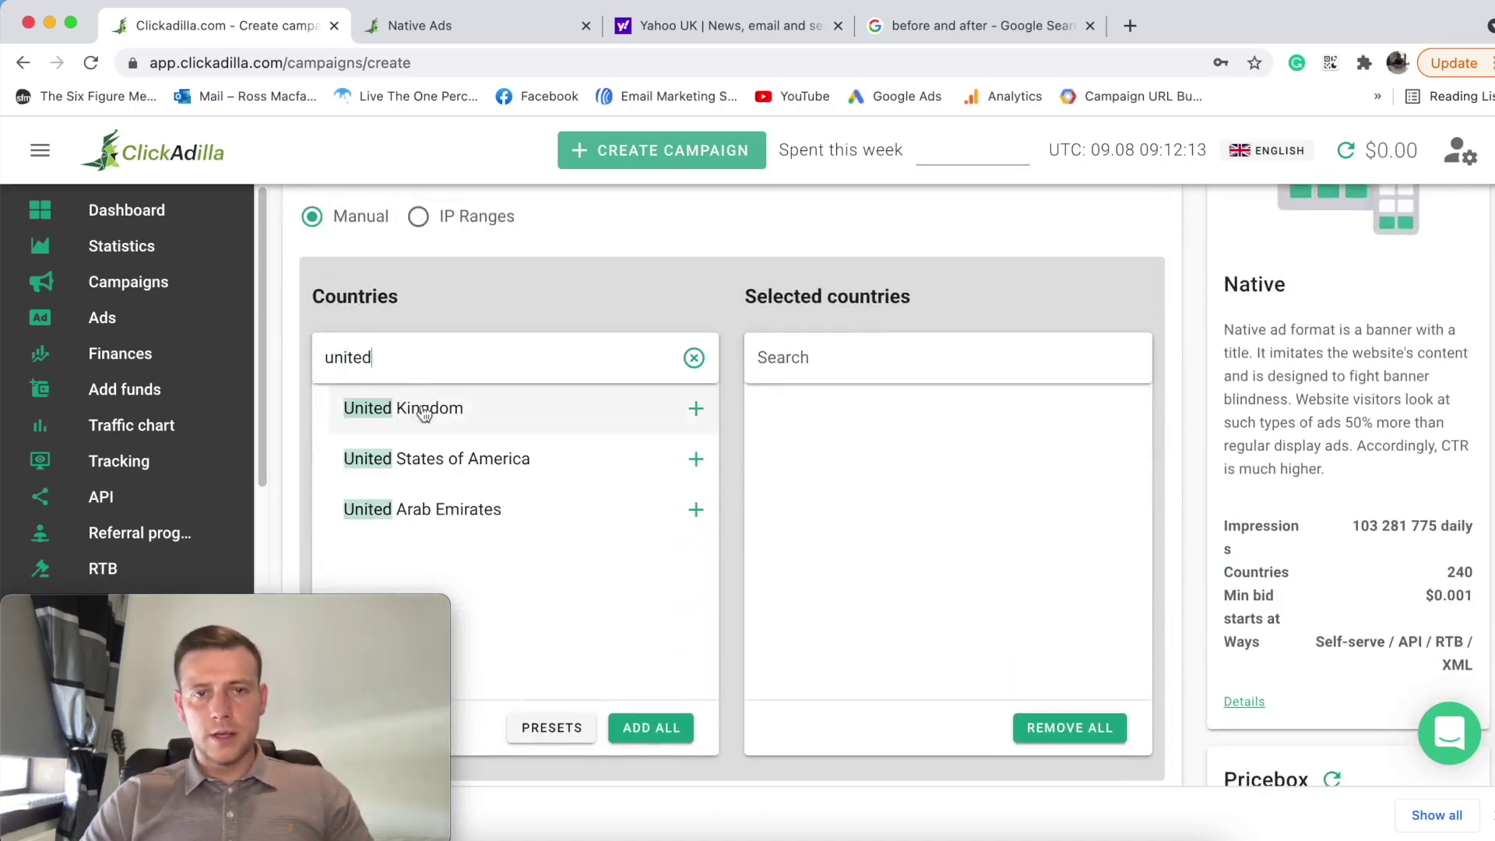
left_click(696, 459)
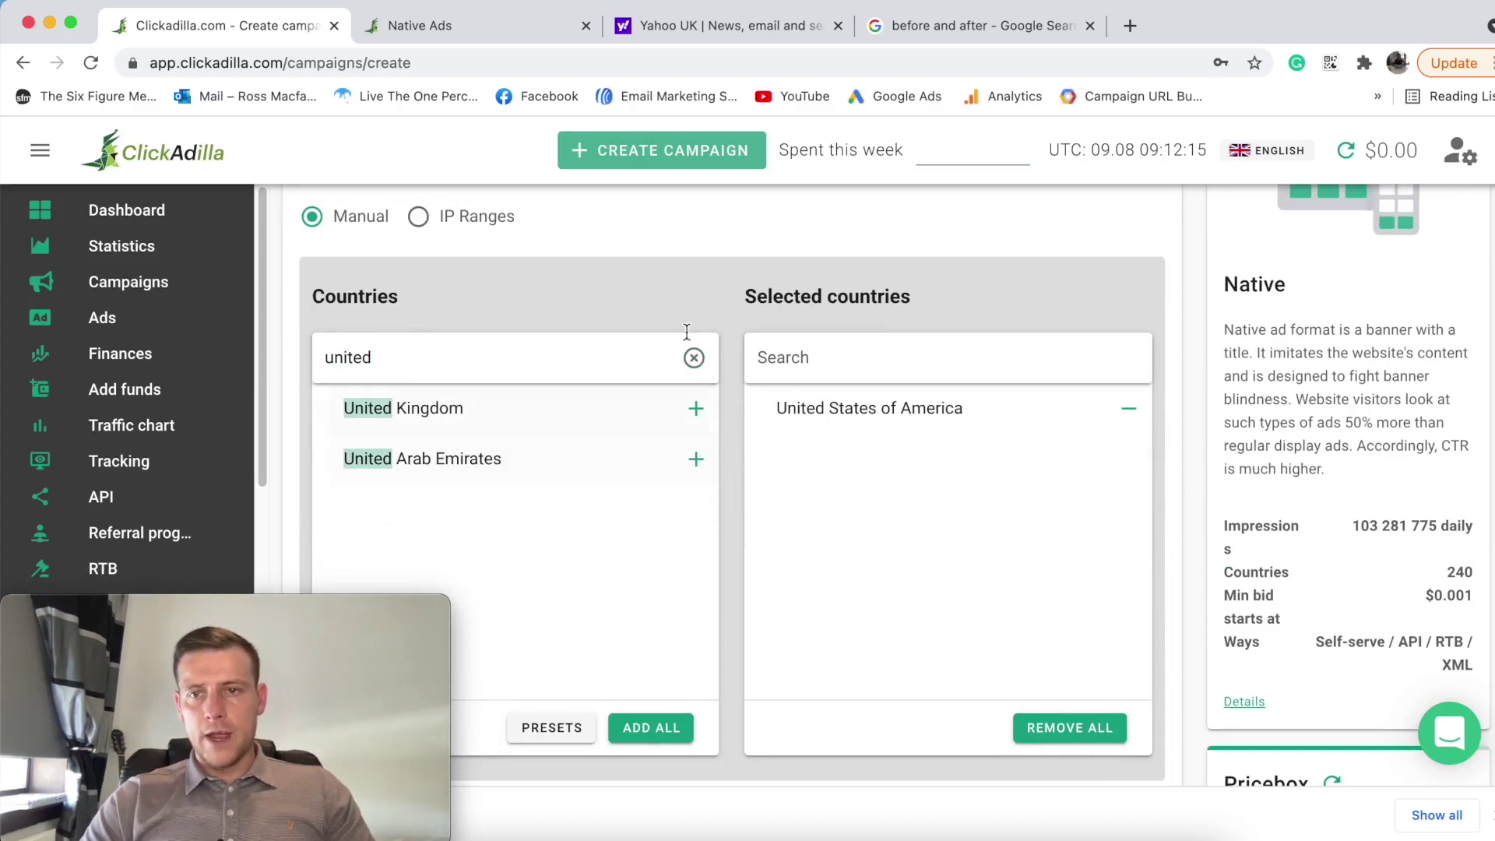
Step: Add all US regions and all listed cities
scroll(742, 475, "down", 7)
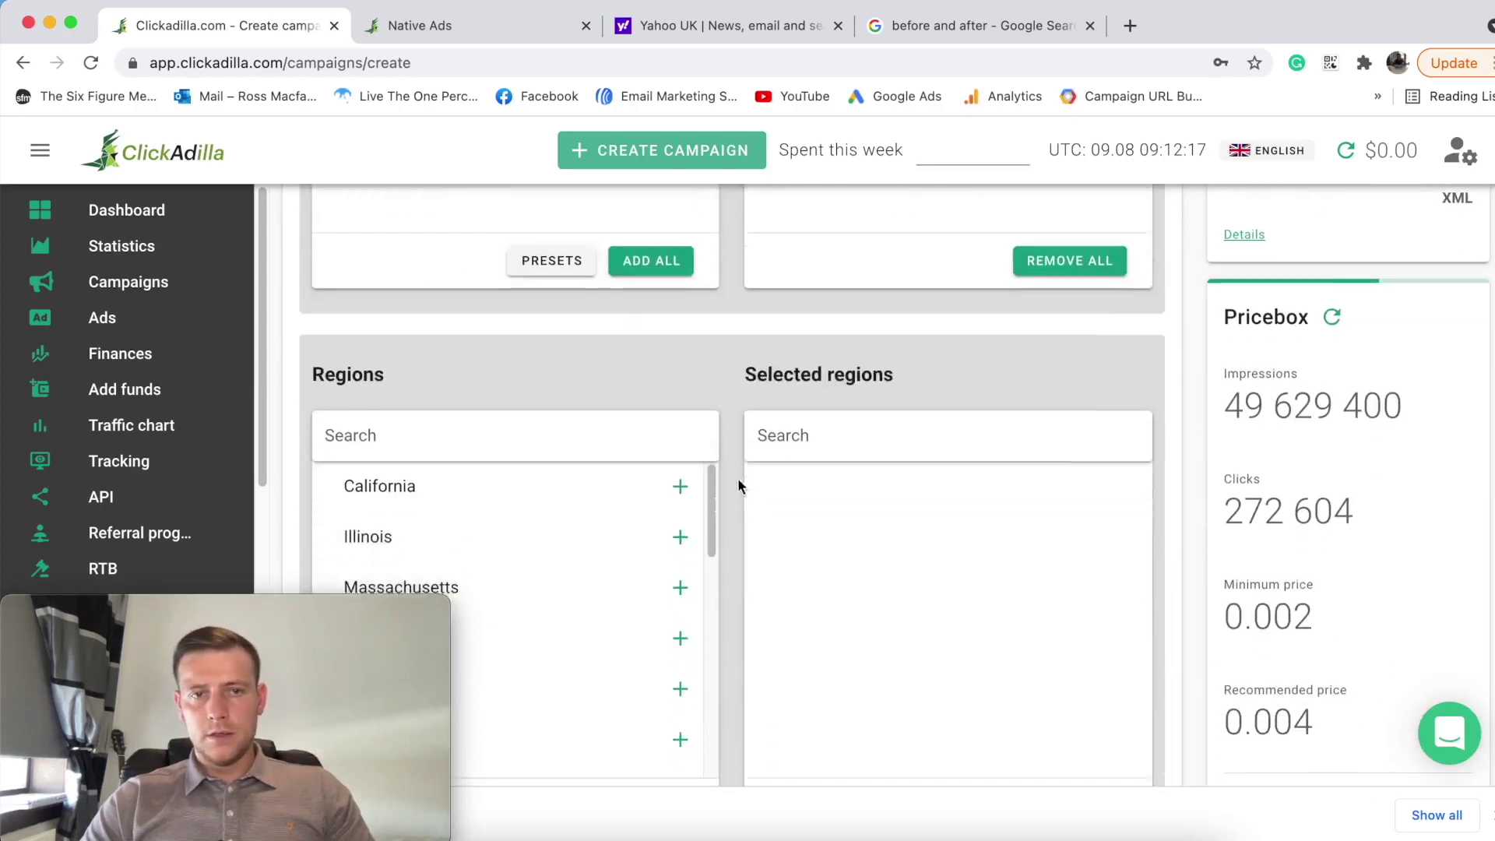
left_click(668, 743)
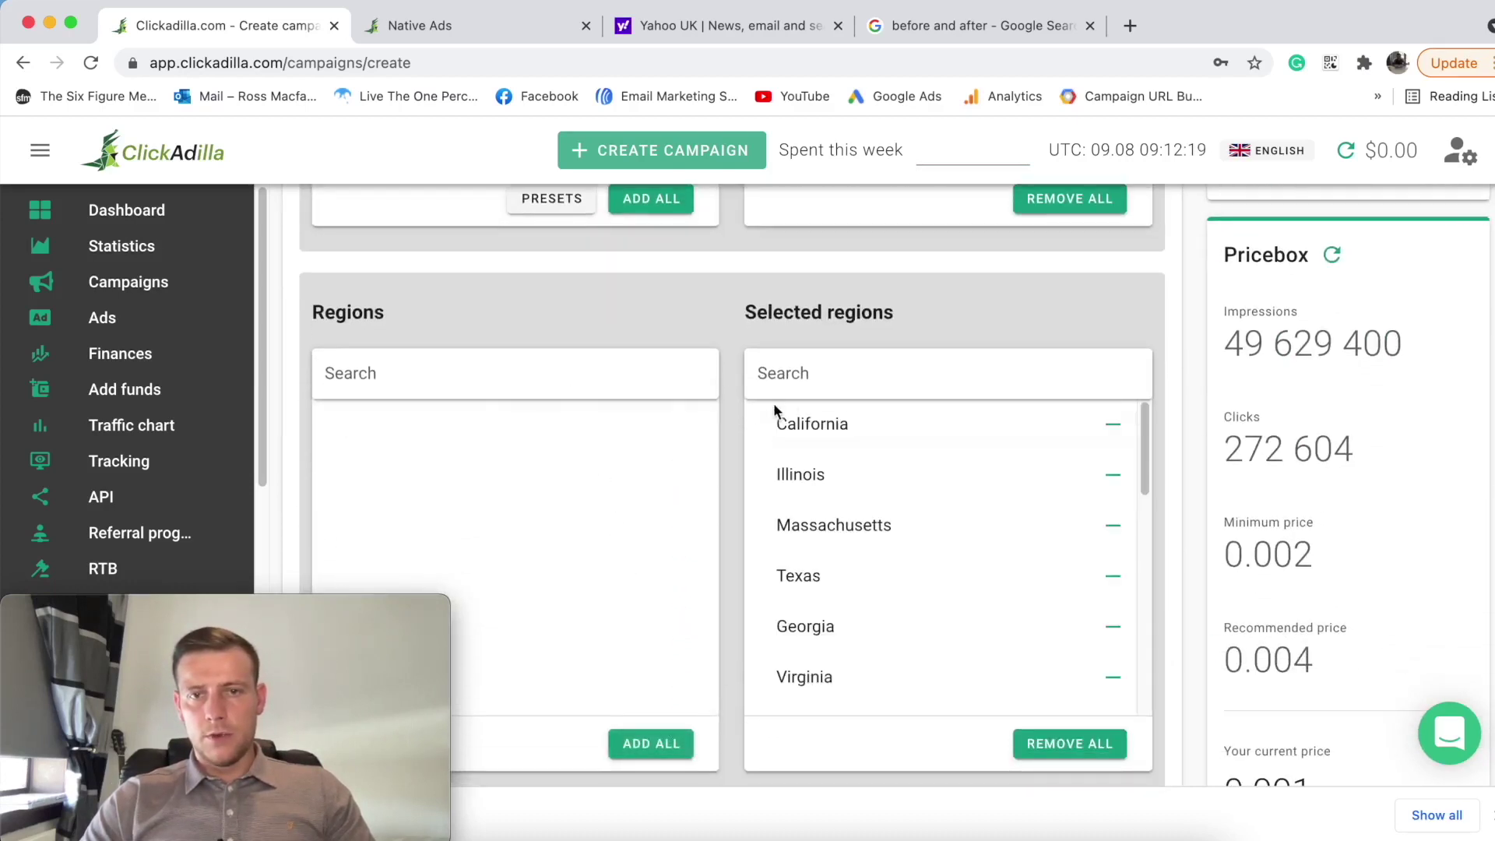
scroll(825, 545, "down", 5)
scroll(545, 366, "down", 8)
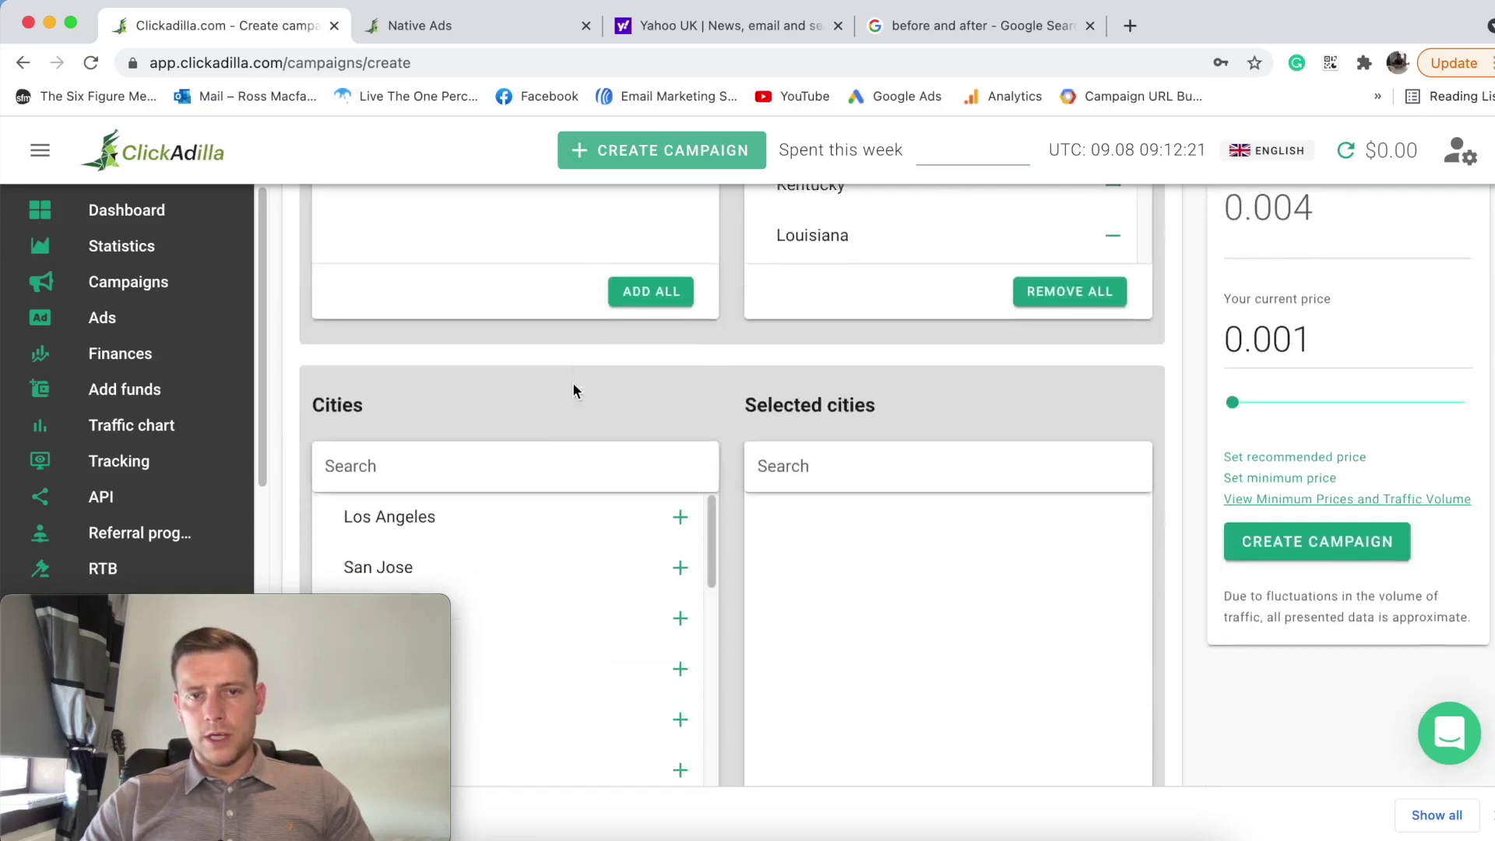
left_click(647, 689)
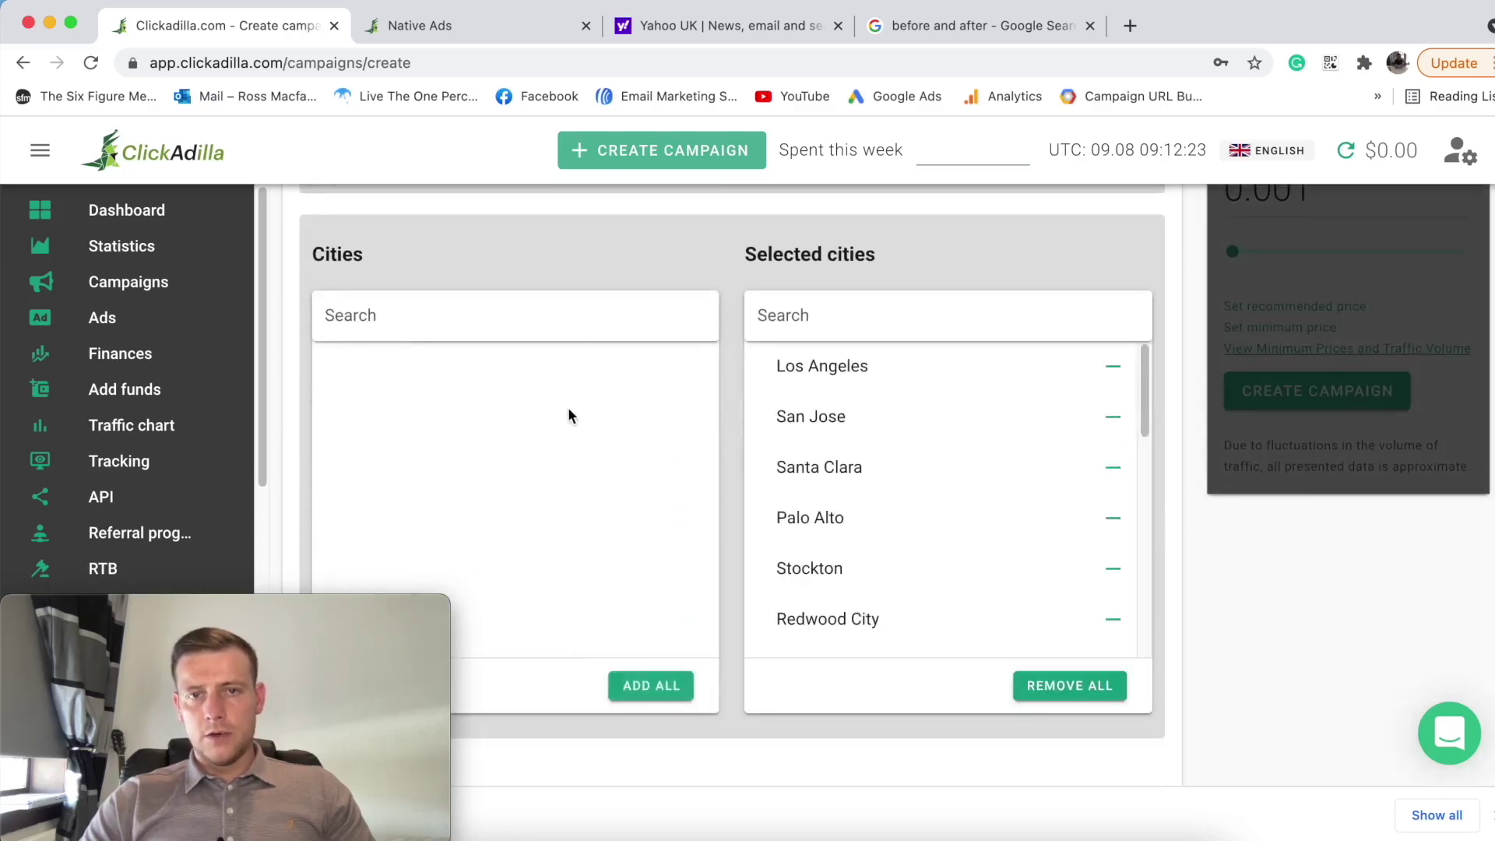
scroll(569, 412, "down", 3)
scroll(574, 416, "down", 4)
scroll(441, 316, "up", 2)
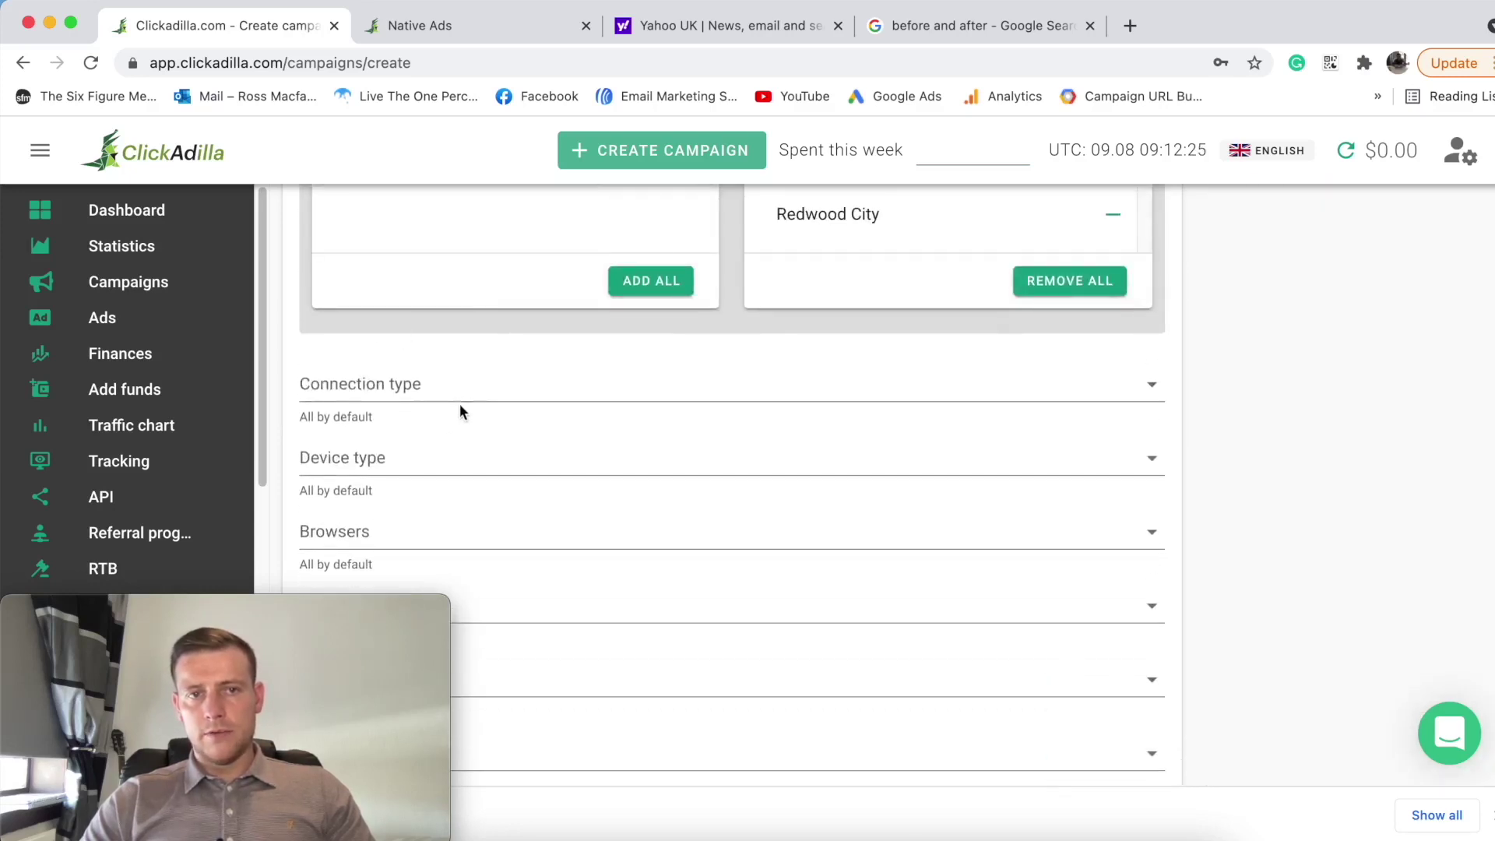
scroll(707, 429, "up", 10)
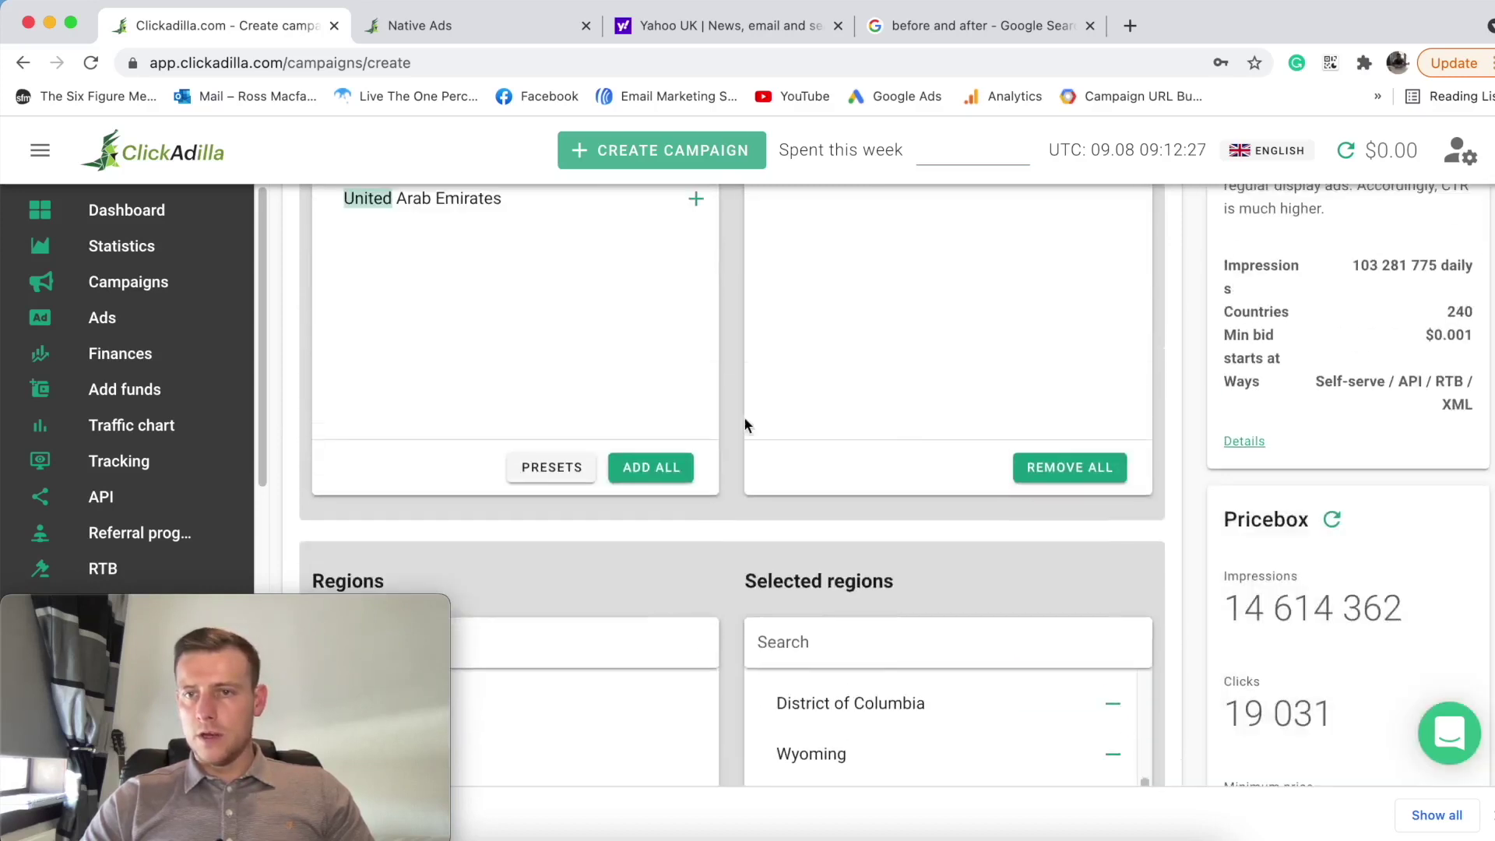
scroll(1274, 590, "down", 2)
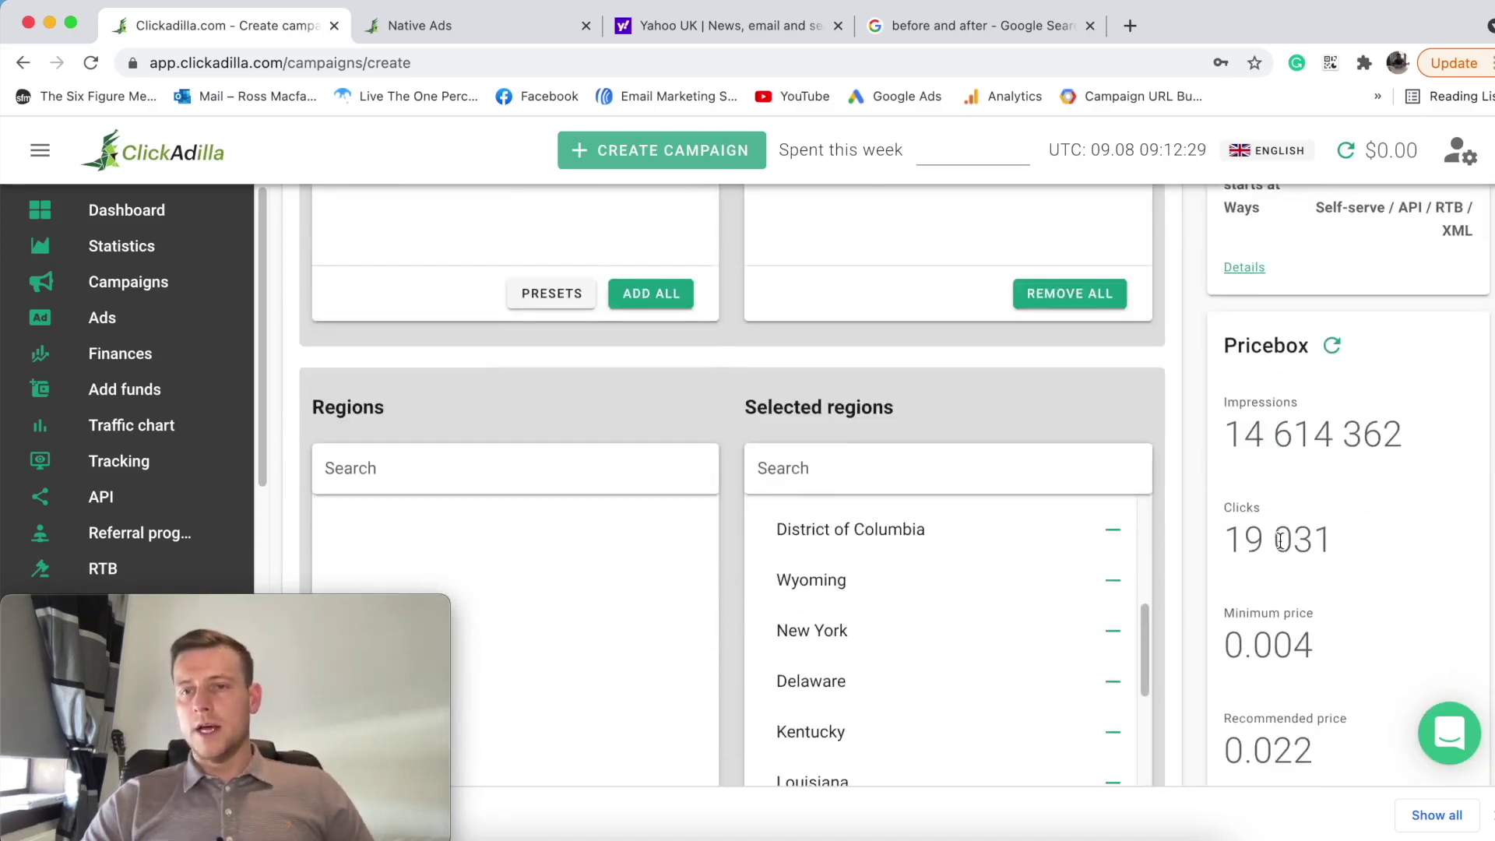
scroll(1279, 541, "down", 2)
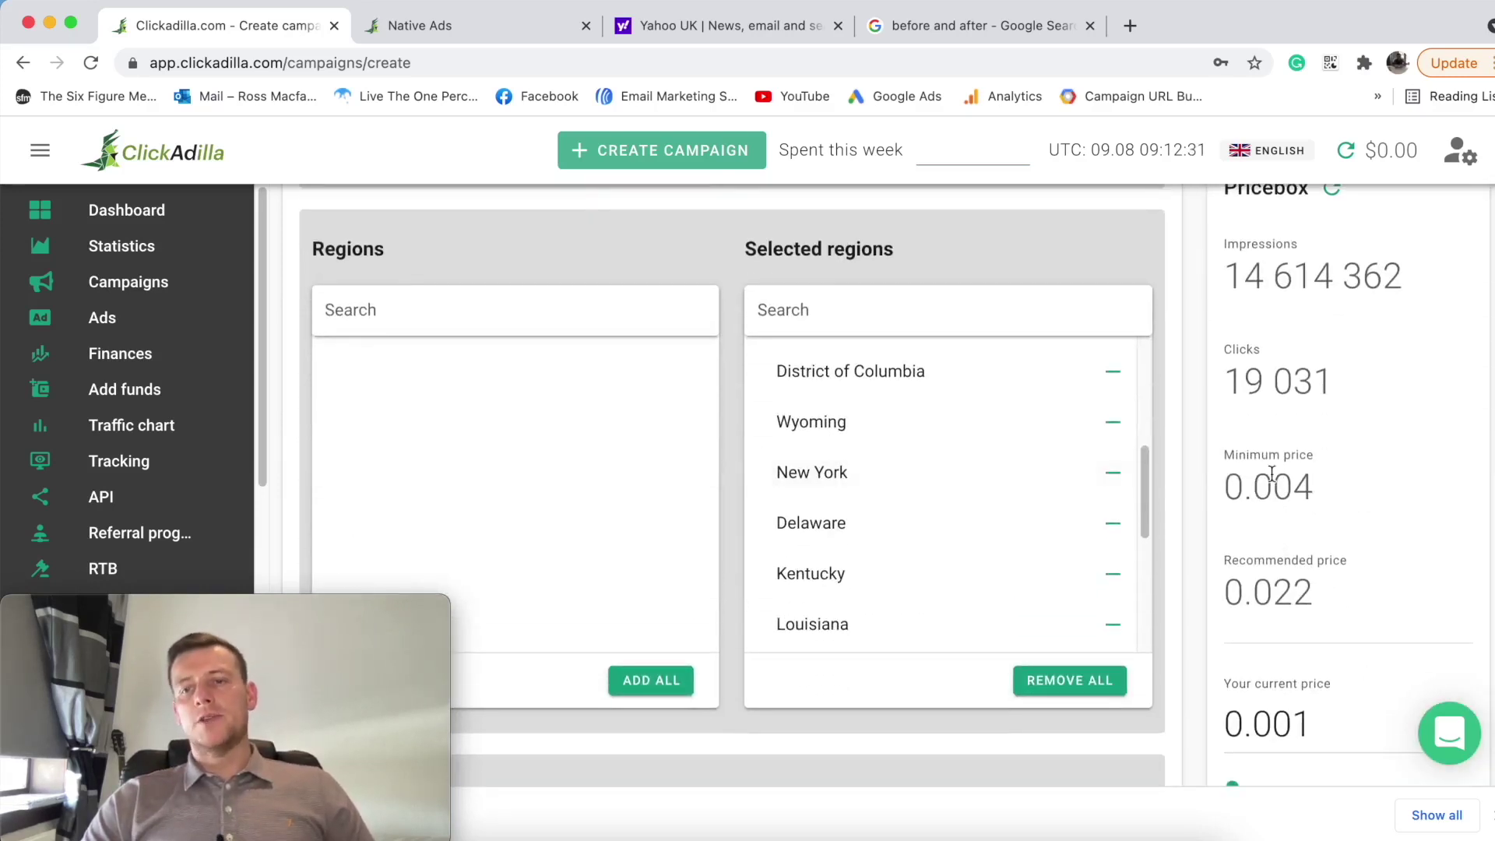
scroll(1293, 489, "down", 4)
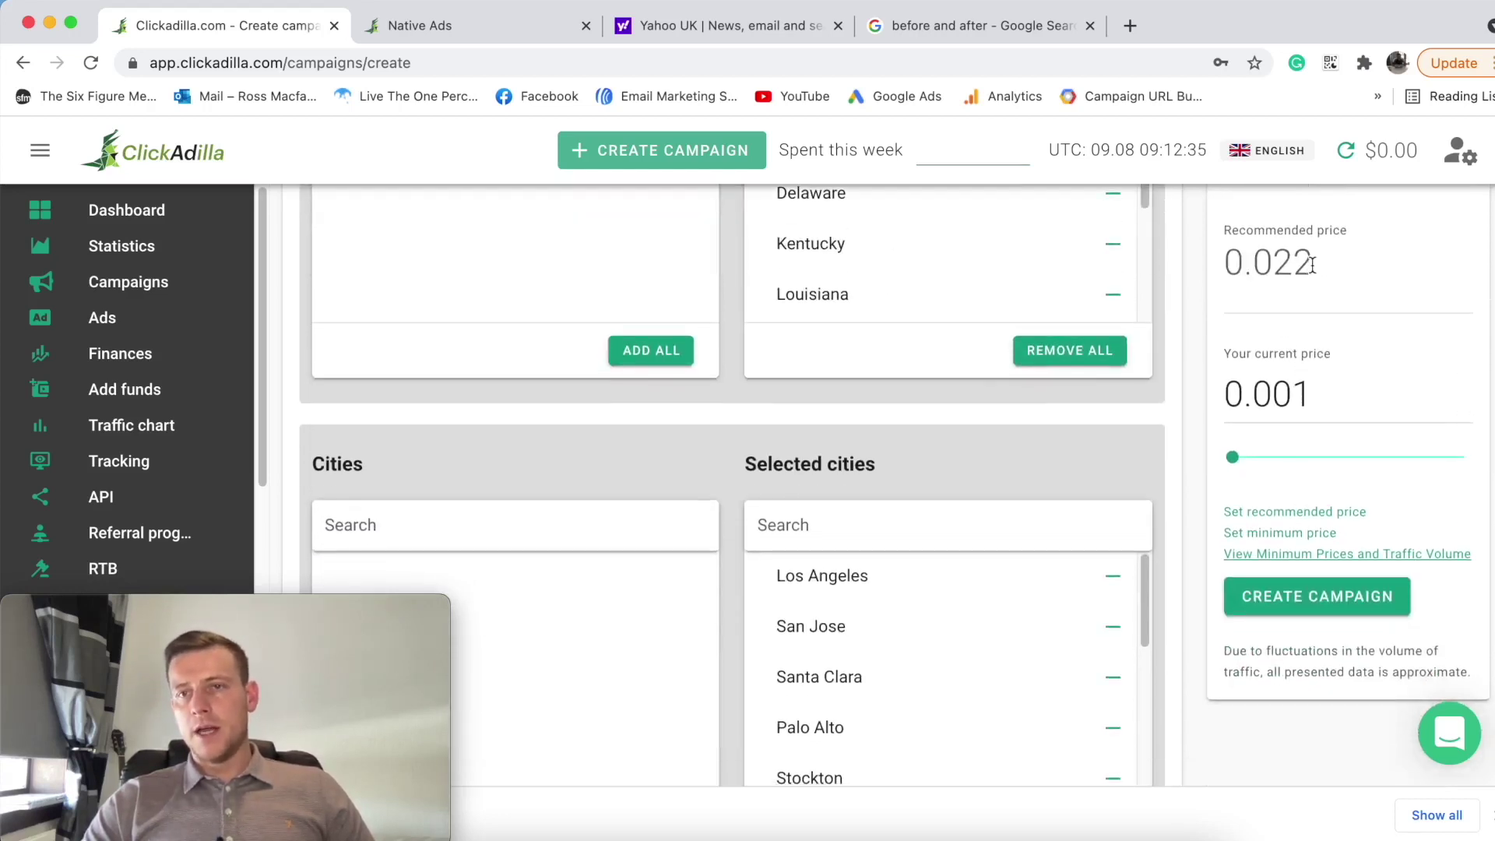
scroll(366, 425, "down", 10)
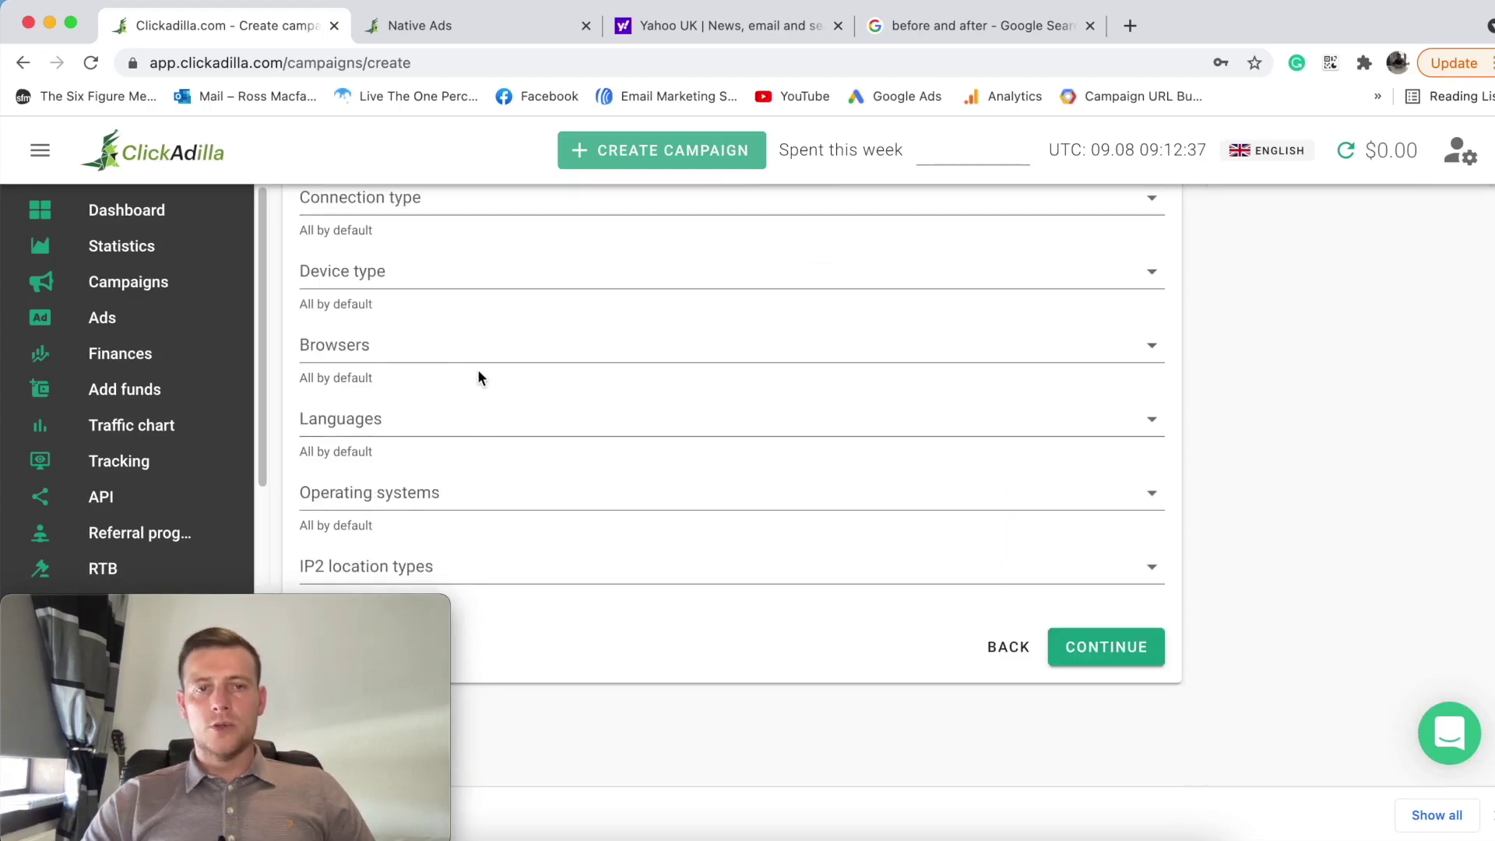
Step: Target Desktop devices only and allow all connection types
scroll(465, 311, "up", 2)
left_click(405, 370)
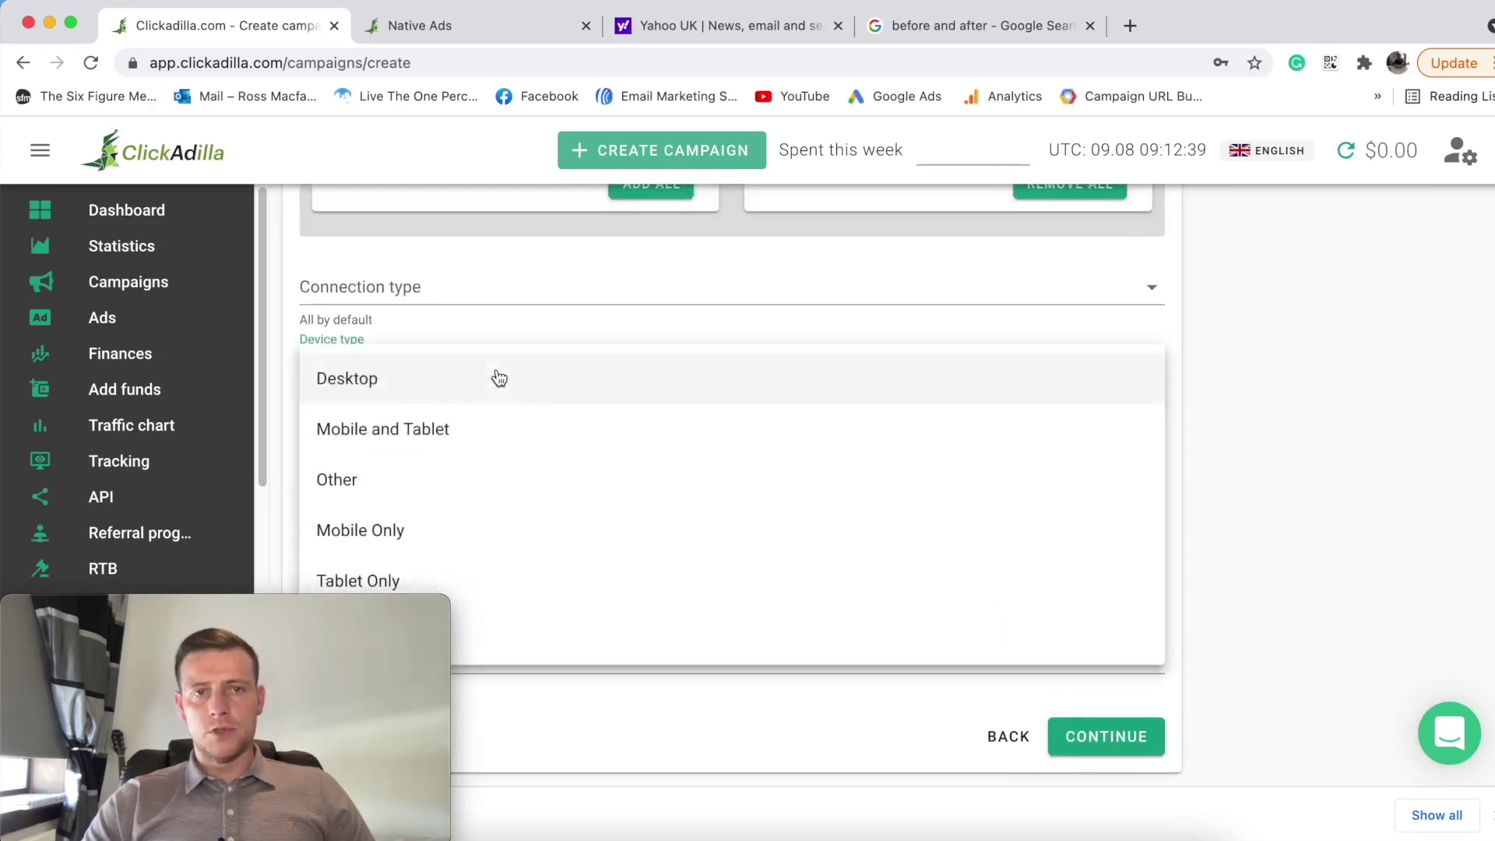
left_click(651, 374)
scroll(584, 400, "down", 1)
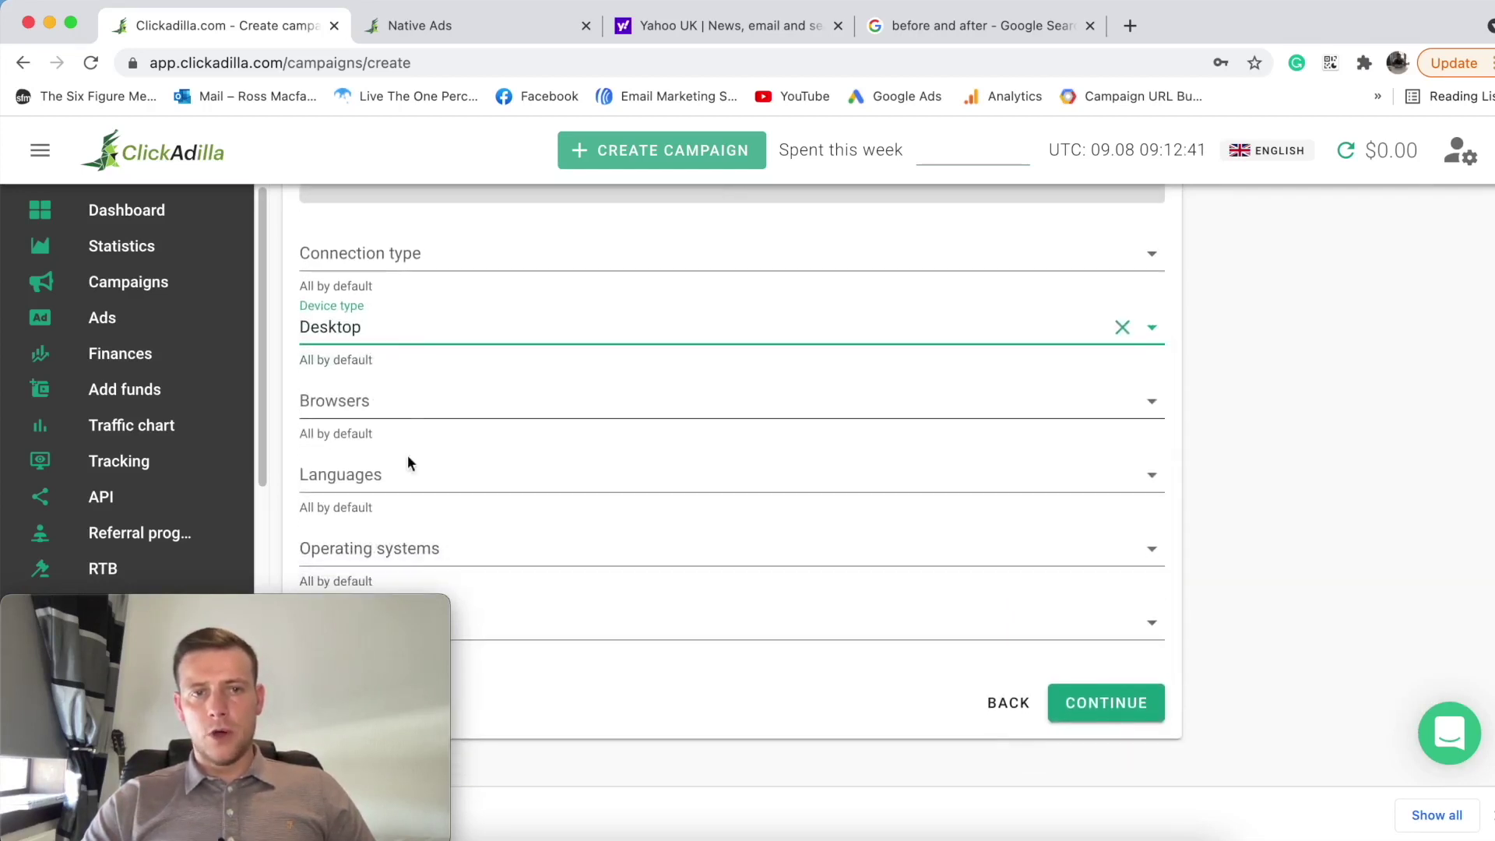
left_click(418, 257)
left_click(343, 268)
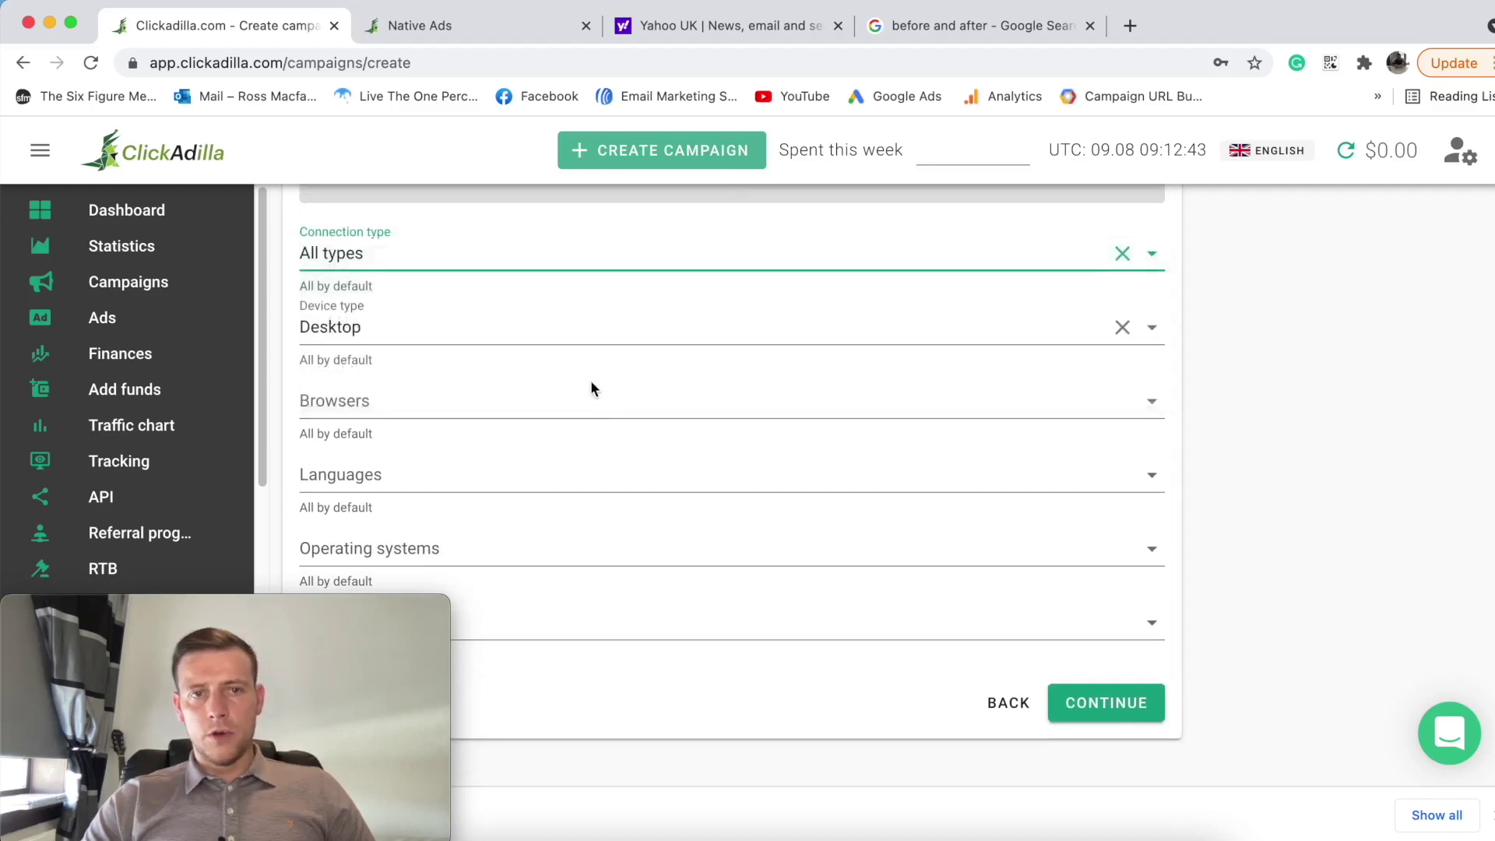
scroll(592, 388, "down", 1)
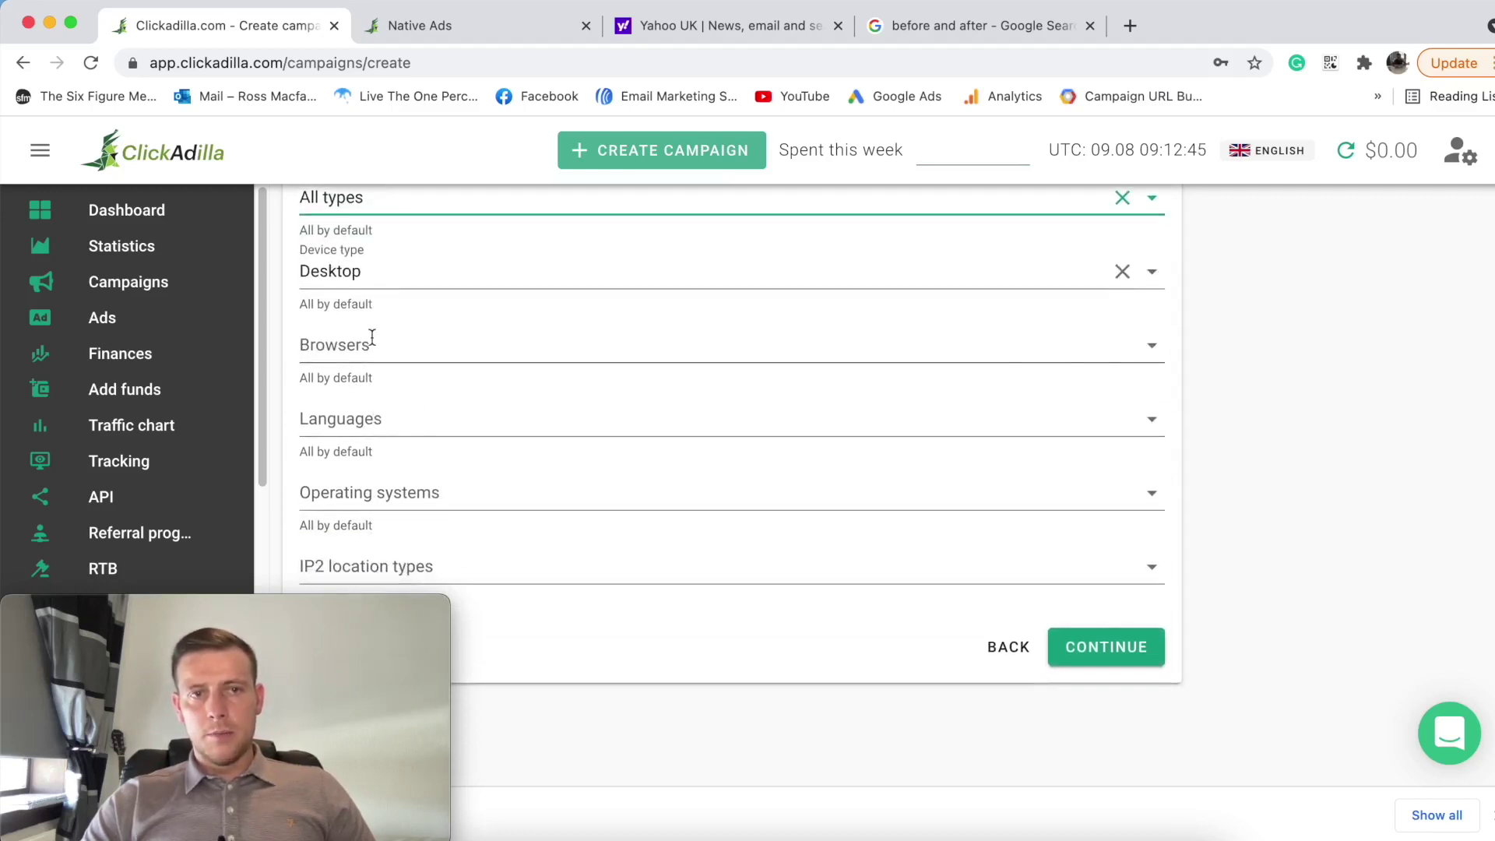
Step: Leave browsers at default and restrict Languages to English
left_click(420, 347)
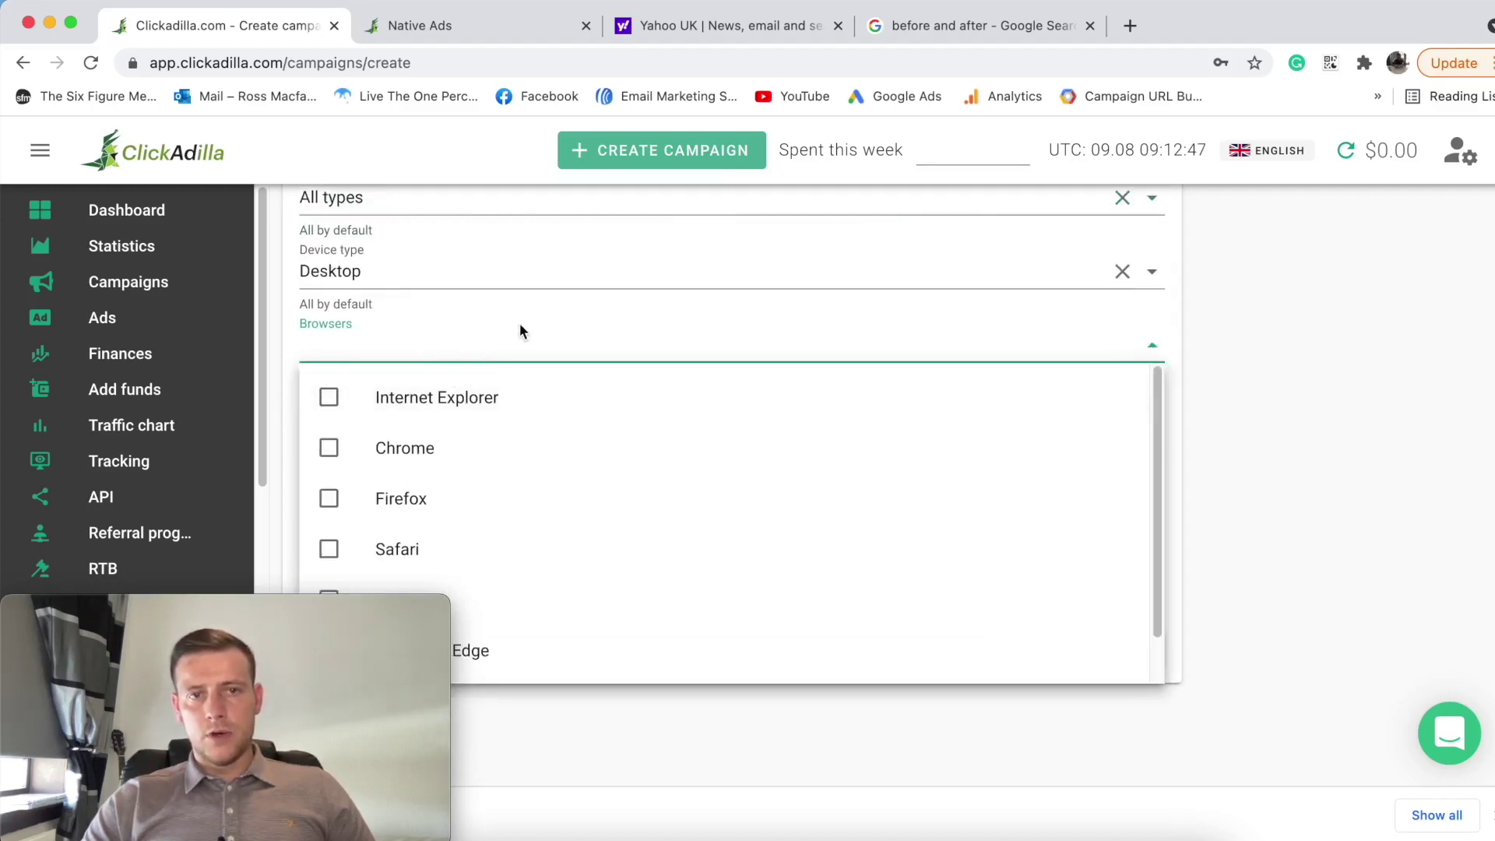
scroll(717, 470, "down", 1)
scroll(1445, 517, "down", 10)
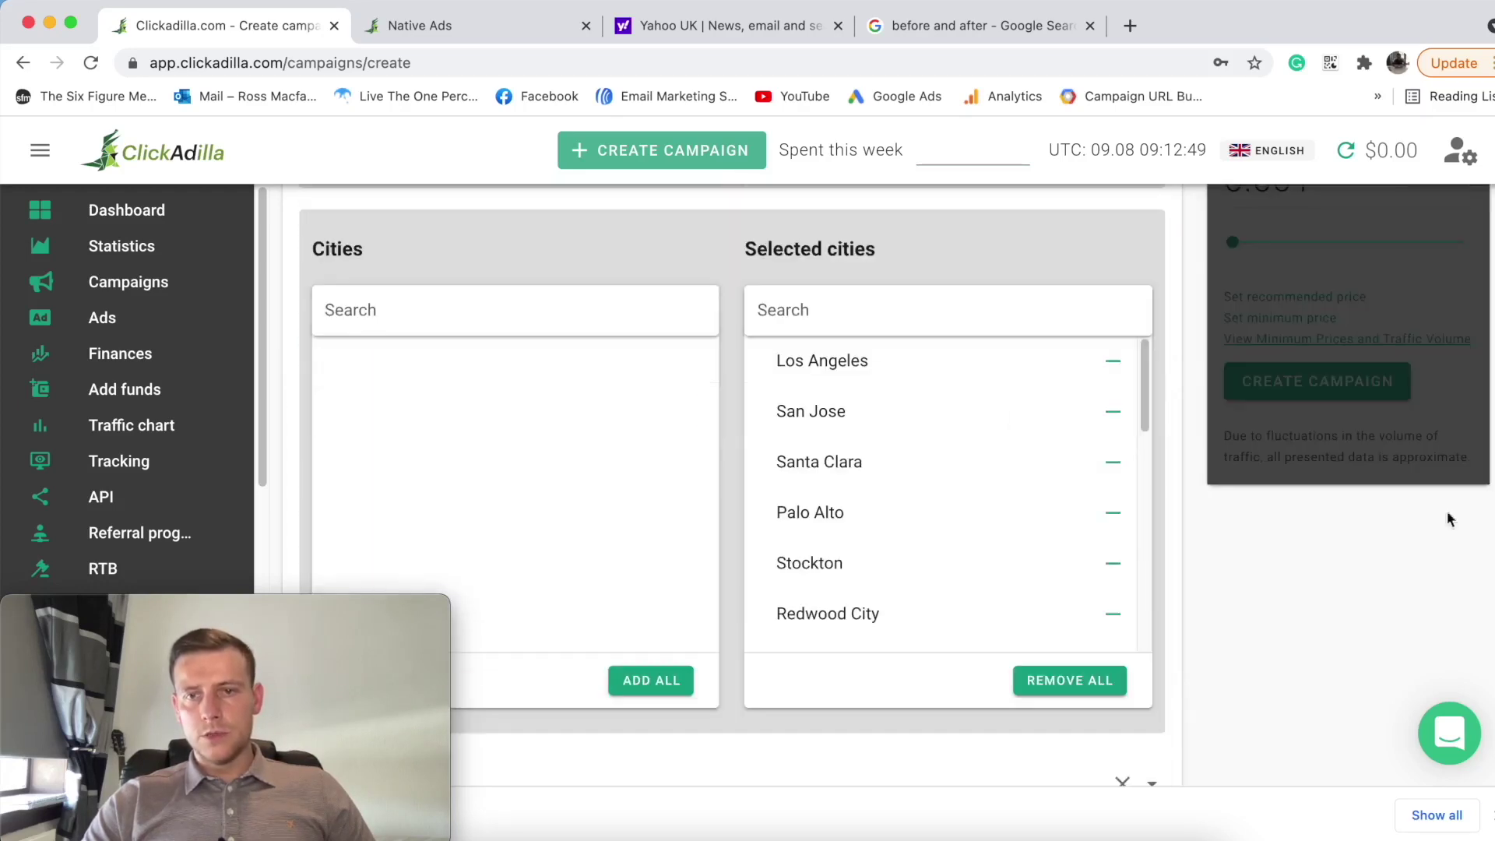
scroll(874, 580, "down", 3)
scroll(875, 580, "down", 3)
scroll(1249, 696, "down", 6)
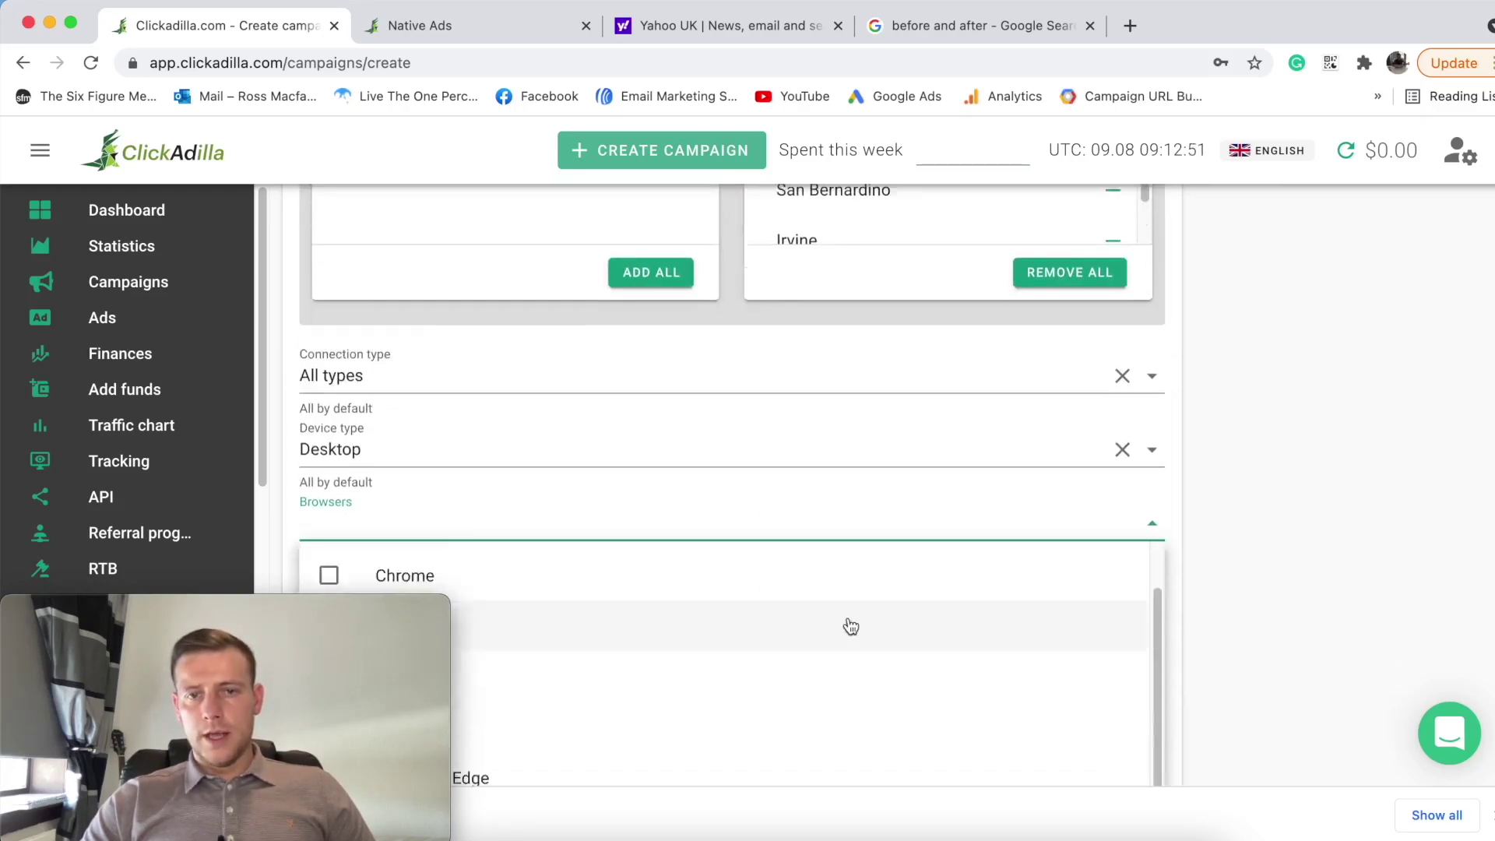
left_click(1339, 489)
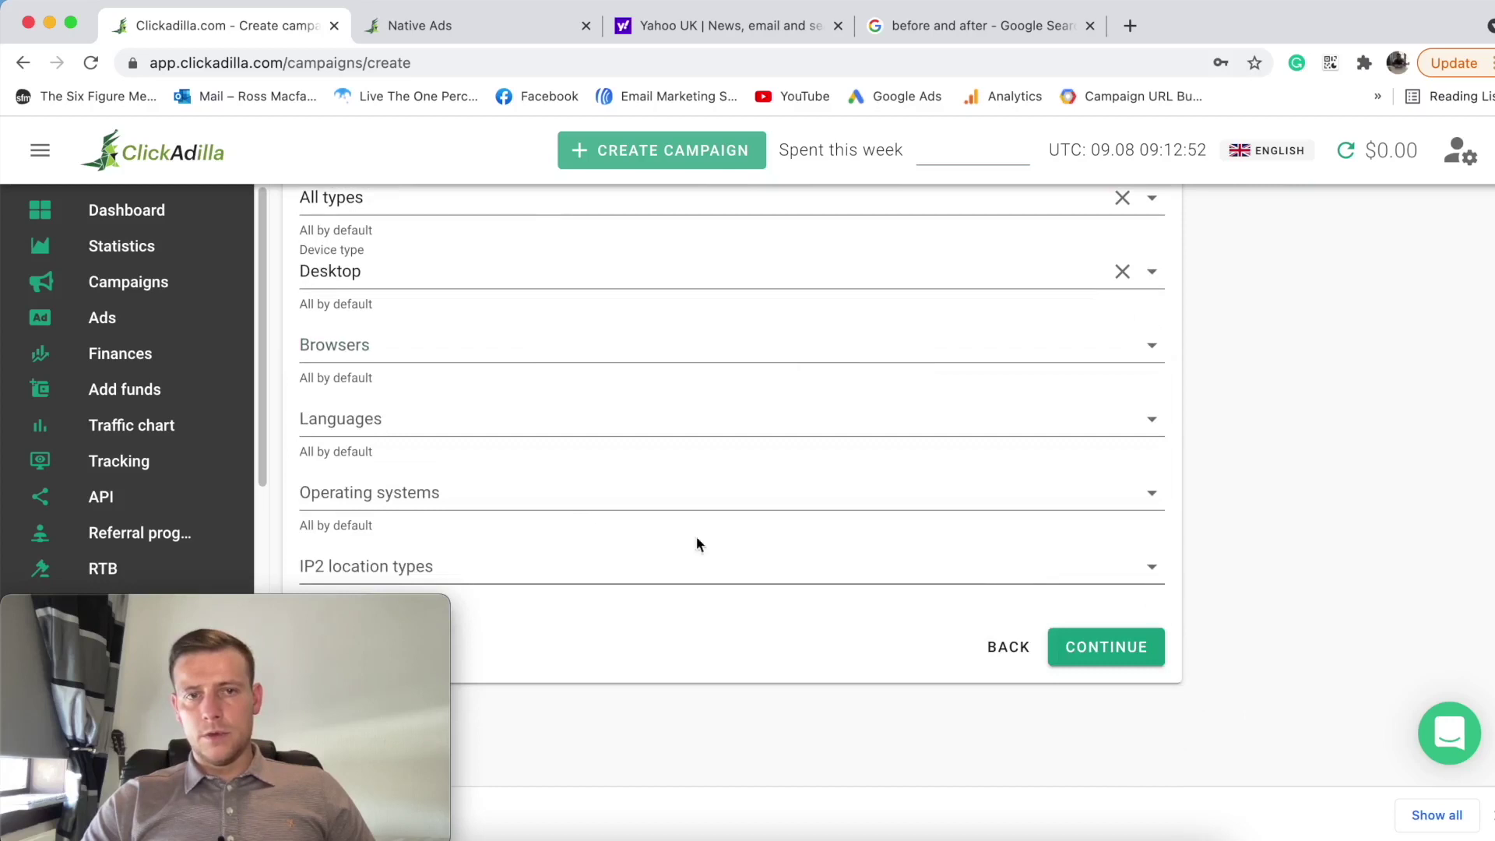
left_click(433, 421)
scroll(517, 521, "down", 9)
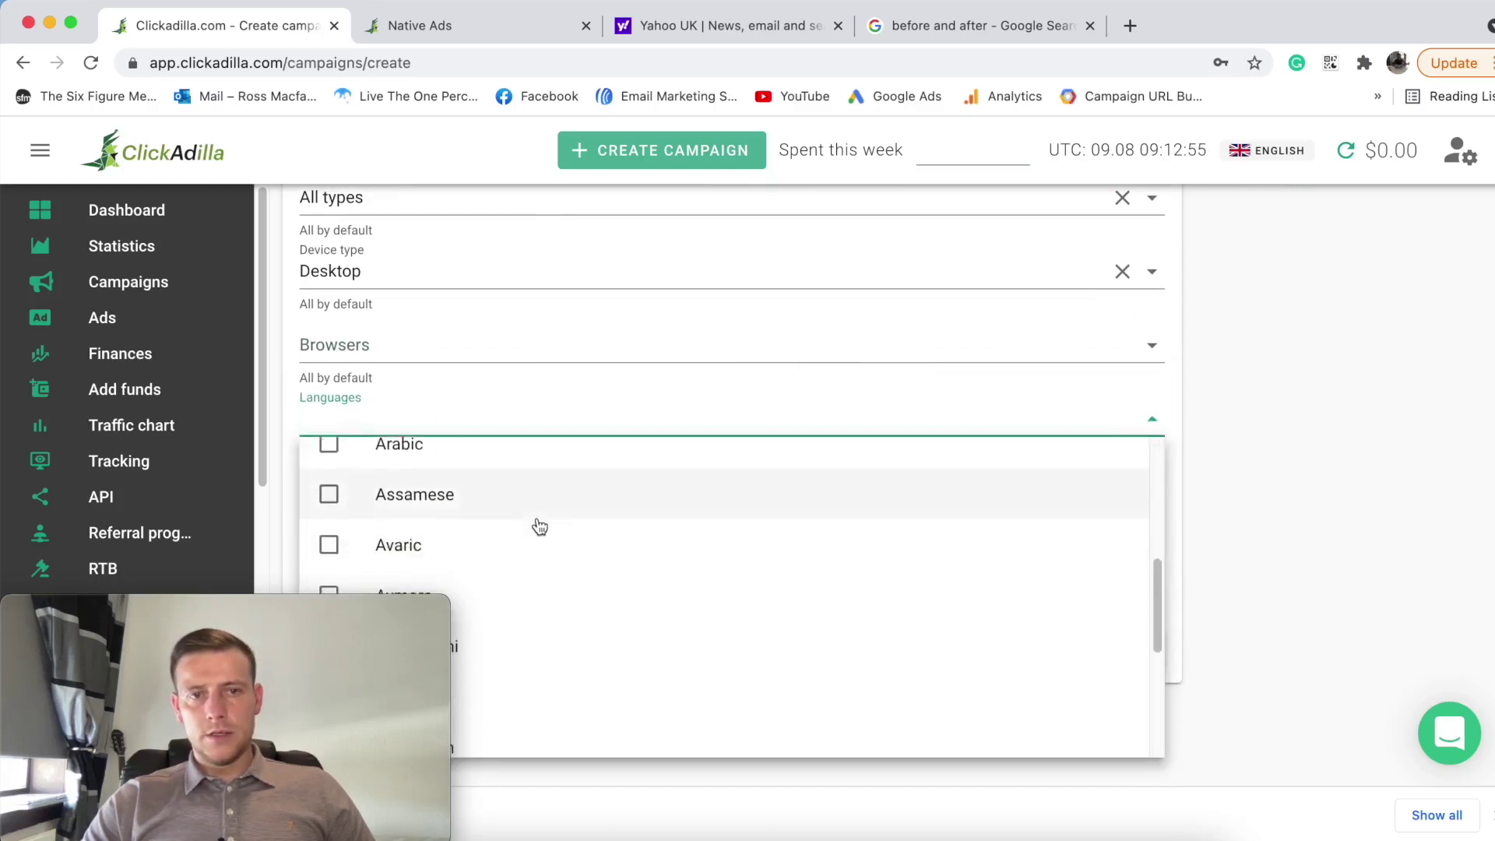
scroll(539, 527, "down", 10)
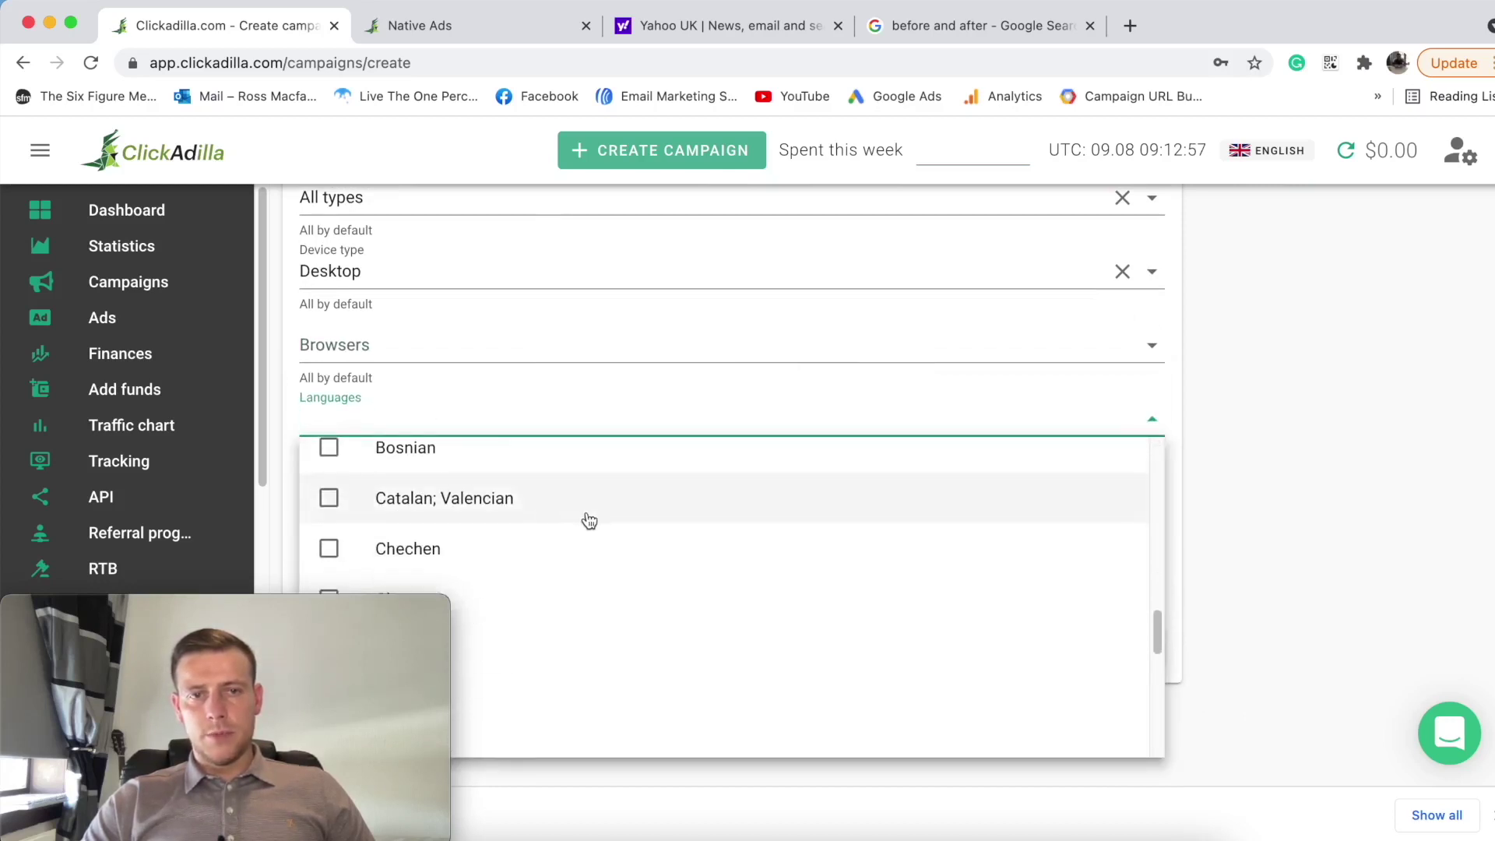
scroll(576, 520, "down", 10)
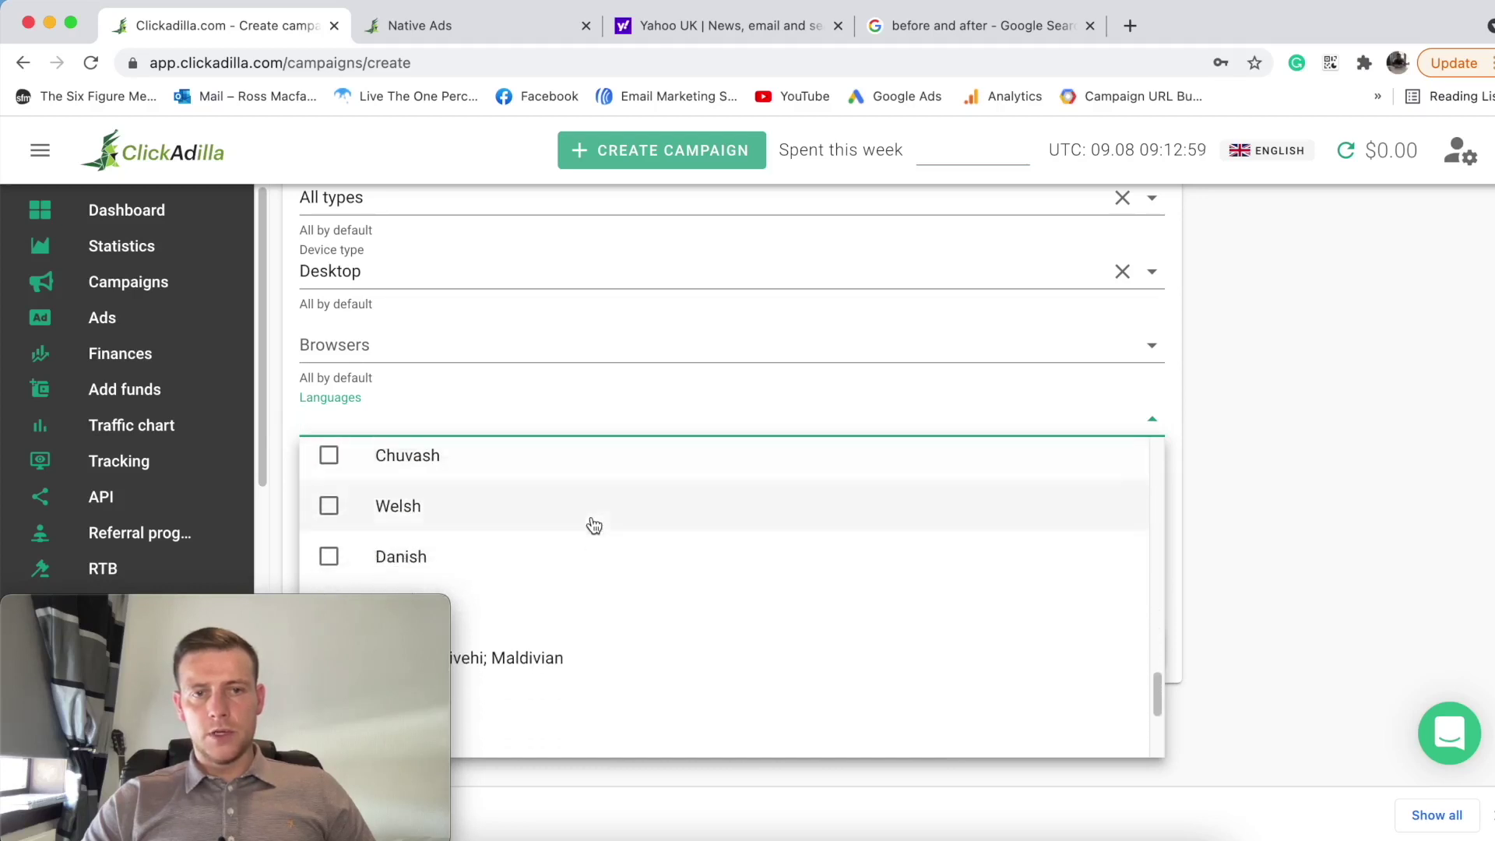
scroll(594, 531, "down", 1)
scroll(357, 494, "up", 2)
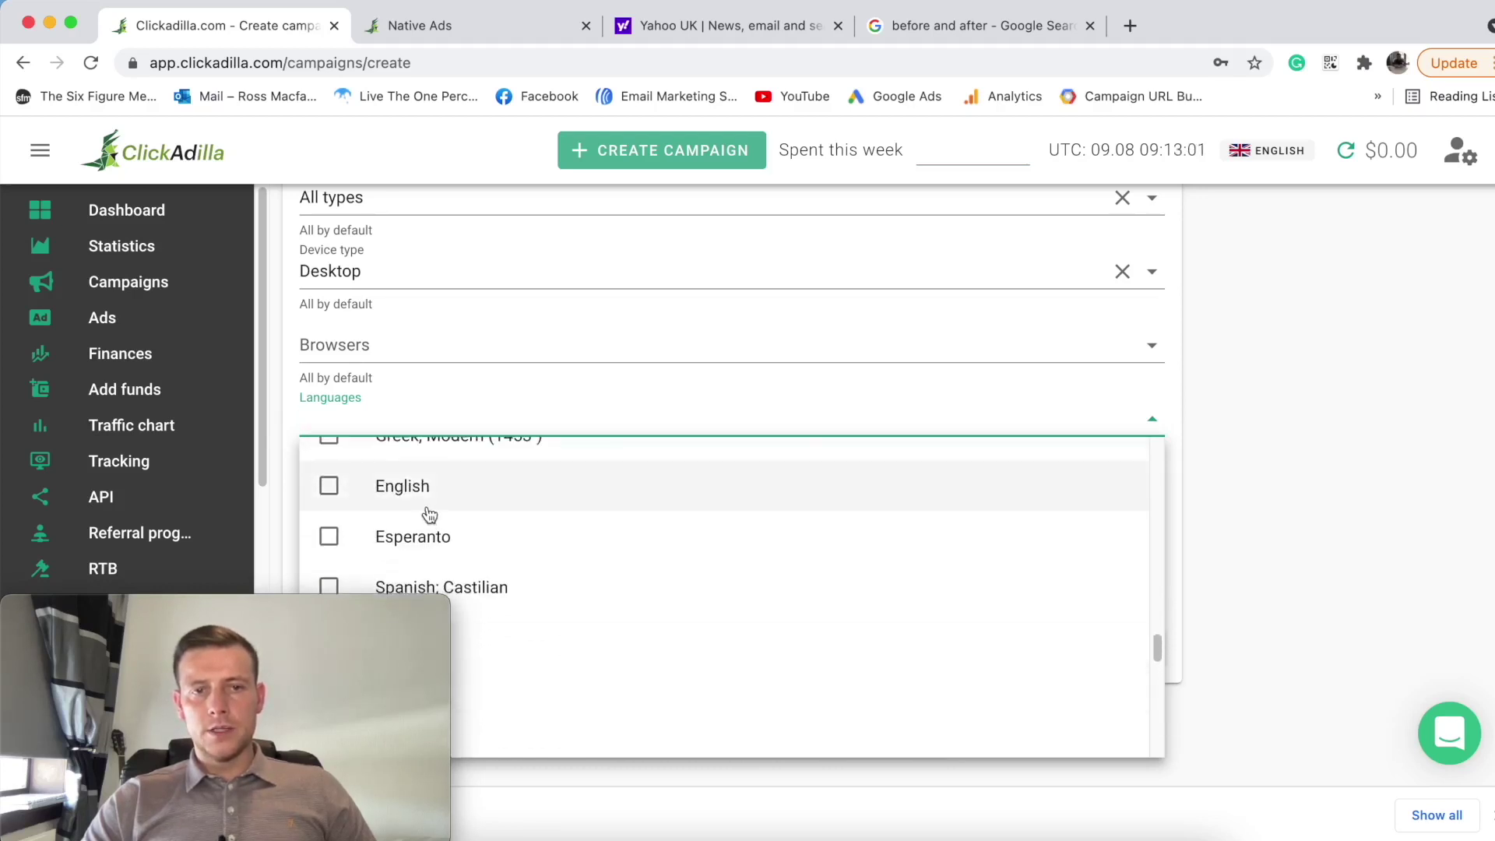
left_click(330, 486)
left_click(1161, 436)
Step: Leave Operating systems unselected, keeping the default of all
scroll(1255, 441, "down", 1)
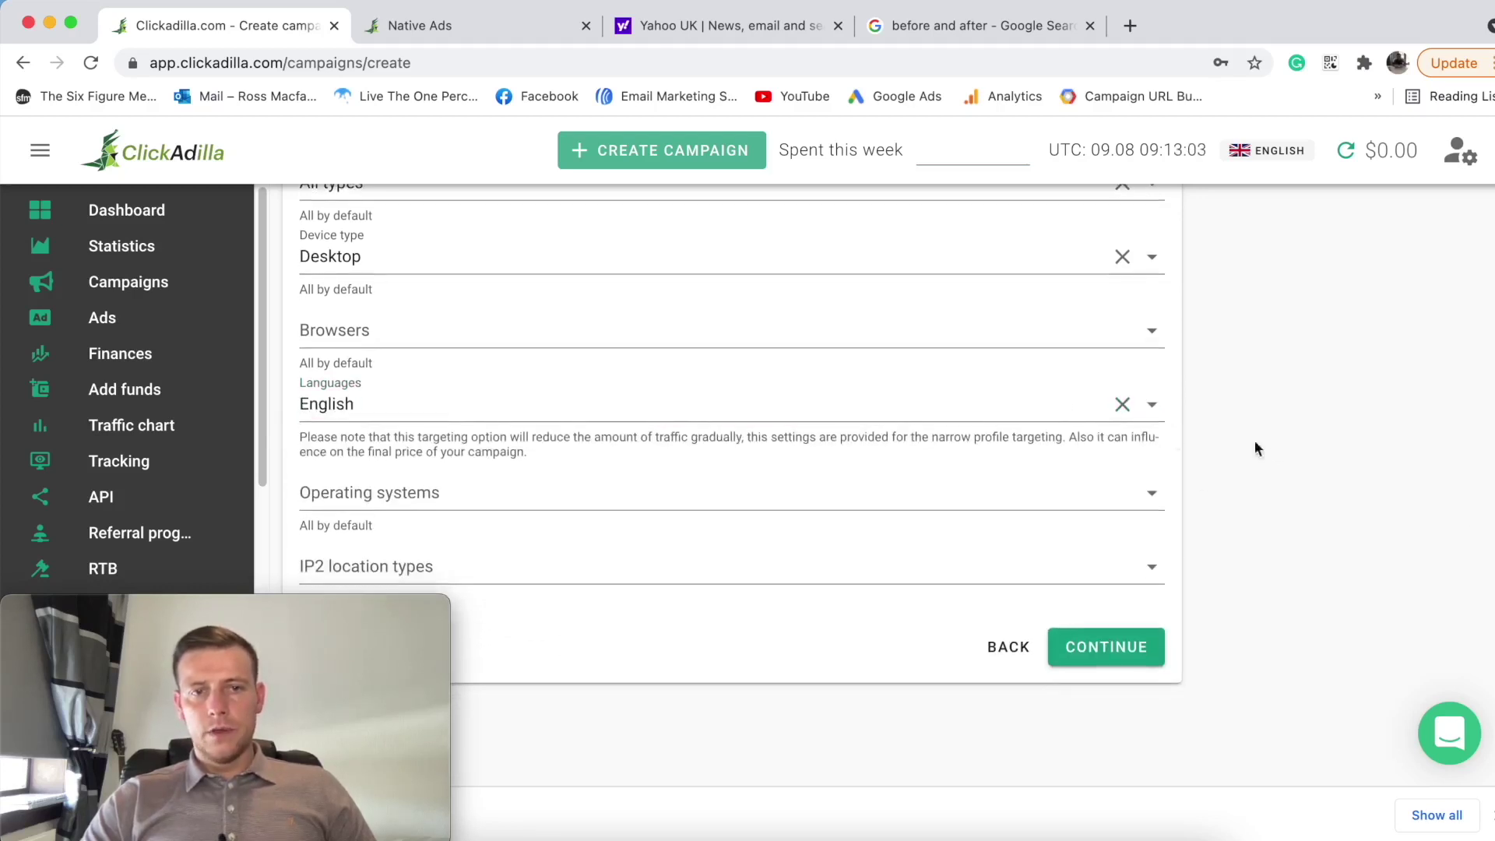
left_click(436, 497)
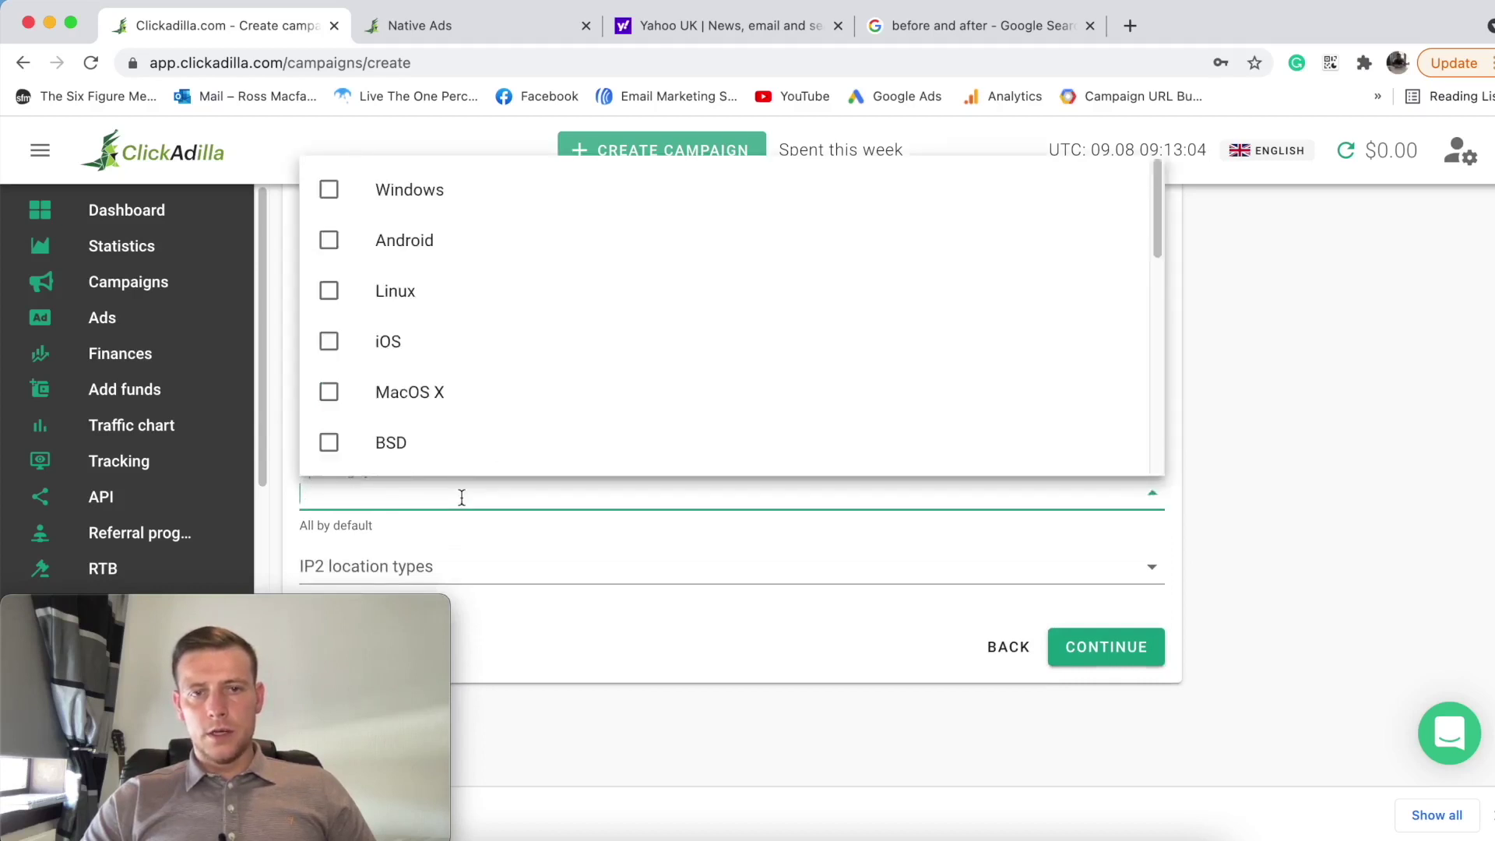
left_click(1343, 481)
scroll(1090, 607, "up", 5)
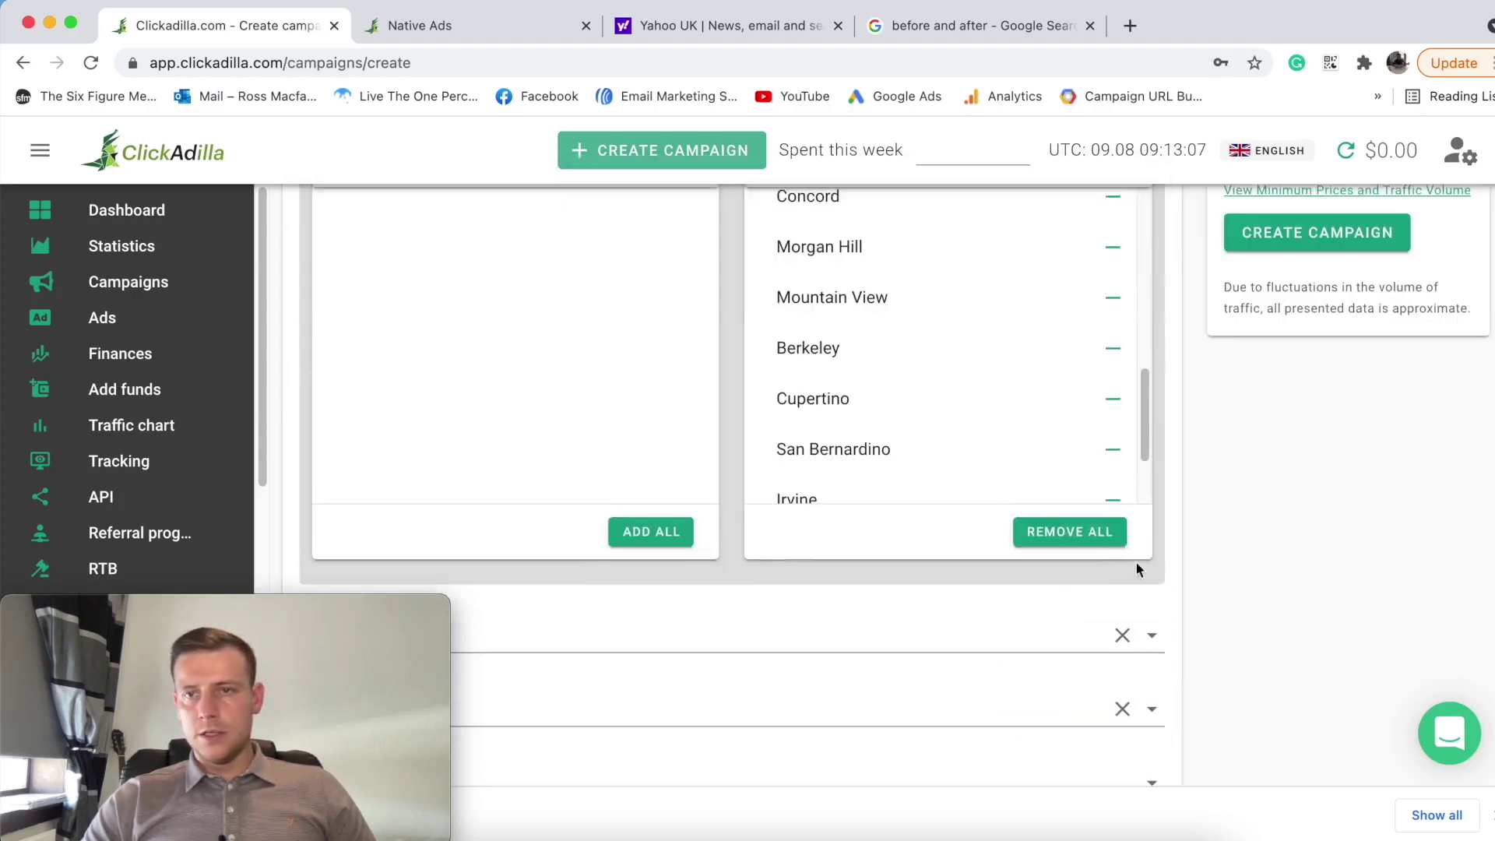
scroll(1273, 582, "up", 8)
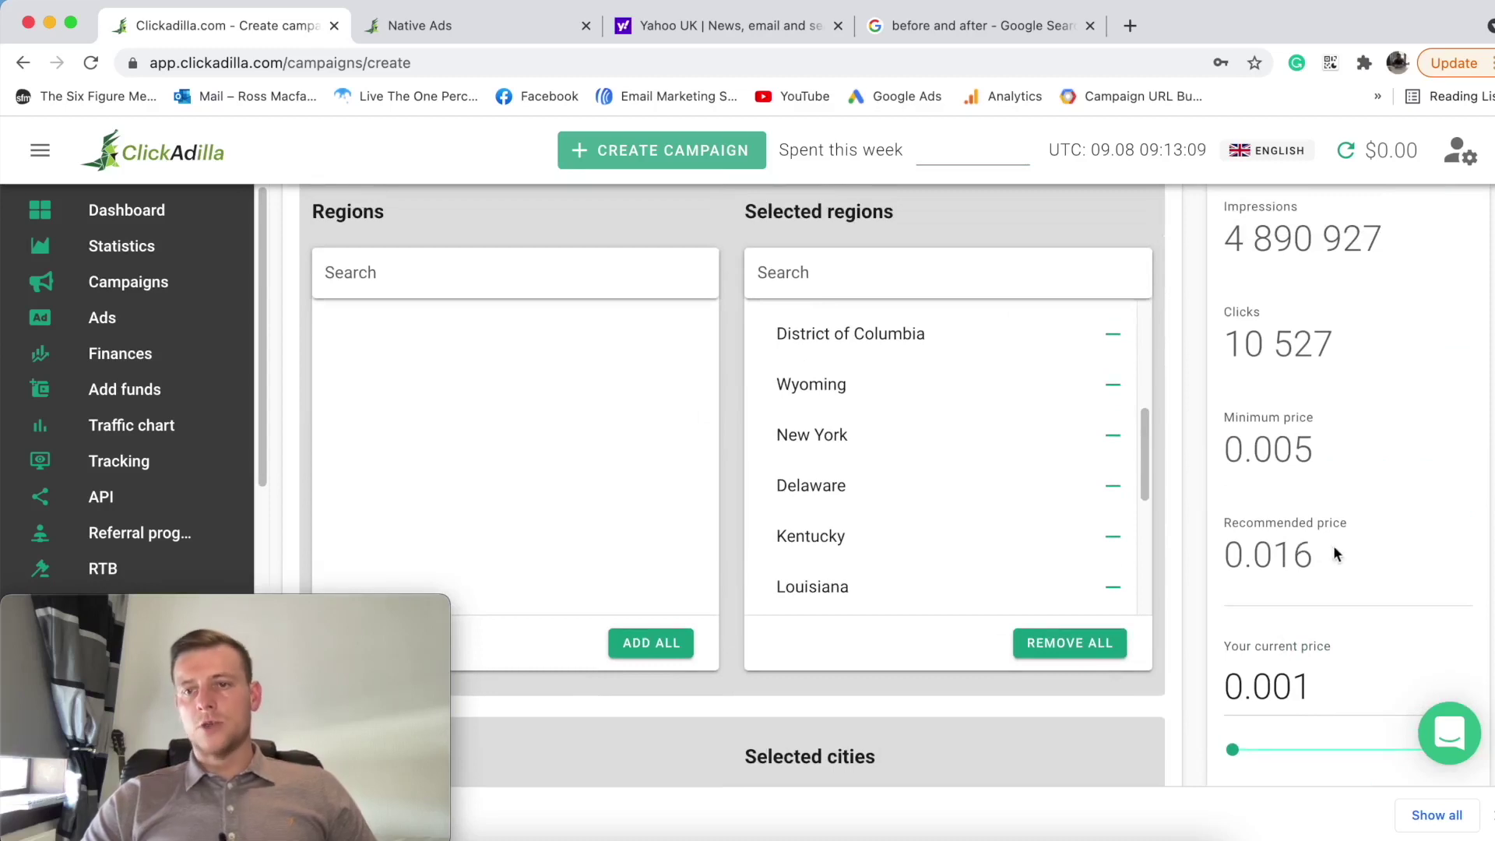
Step: Check the estimated impressions figure of 4 890 927
scroll(1259, 540, "up", 10)
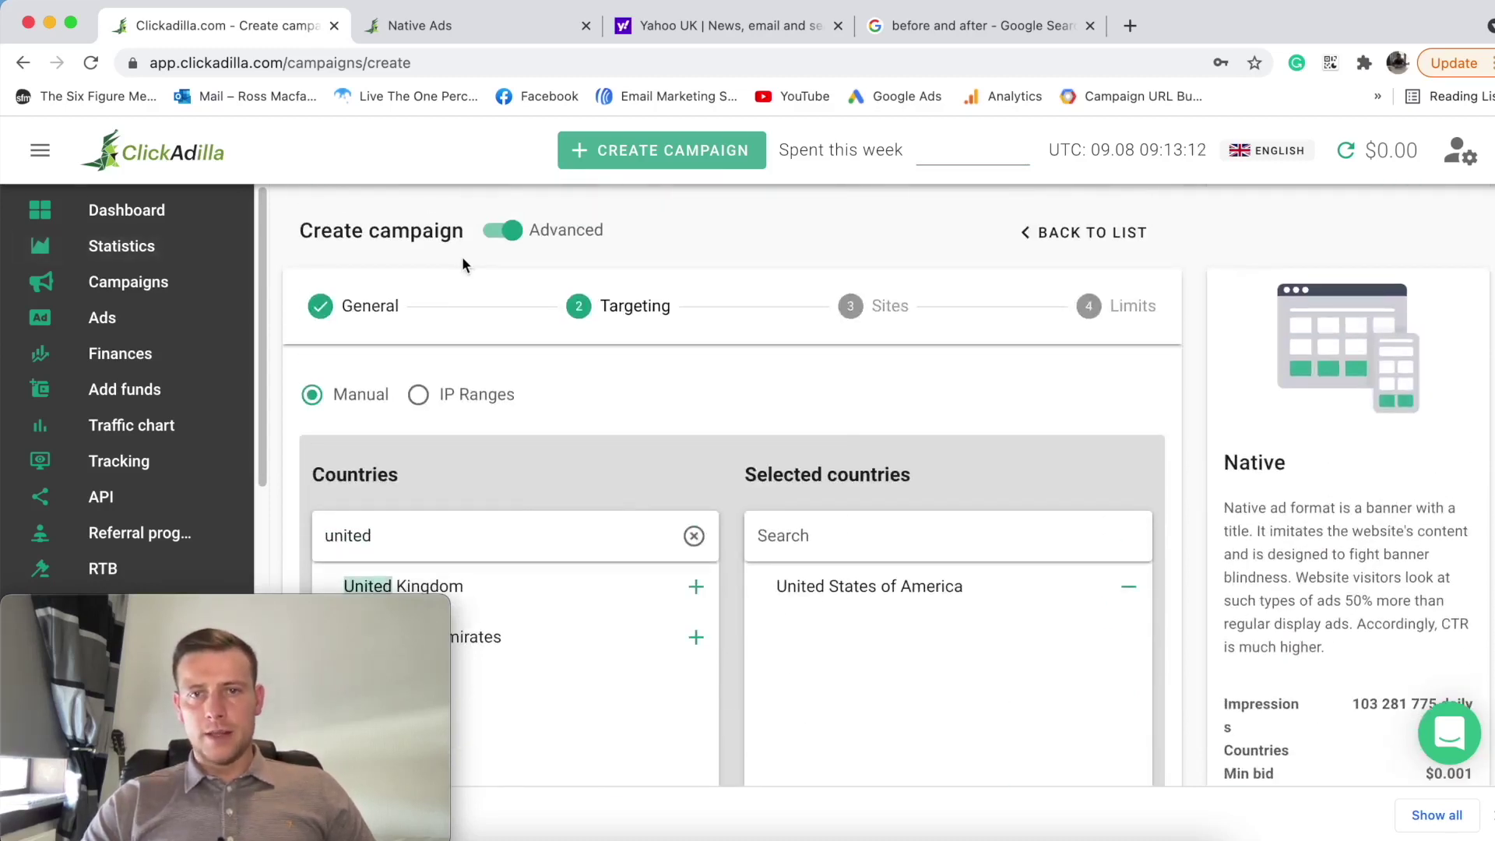
scroll(1252, 568, "down", 5)
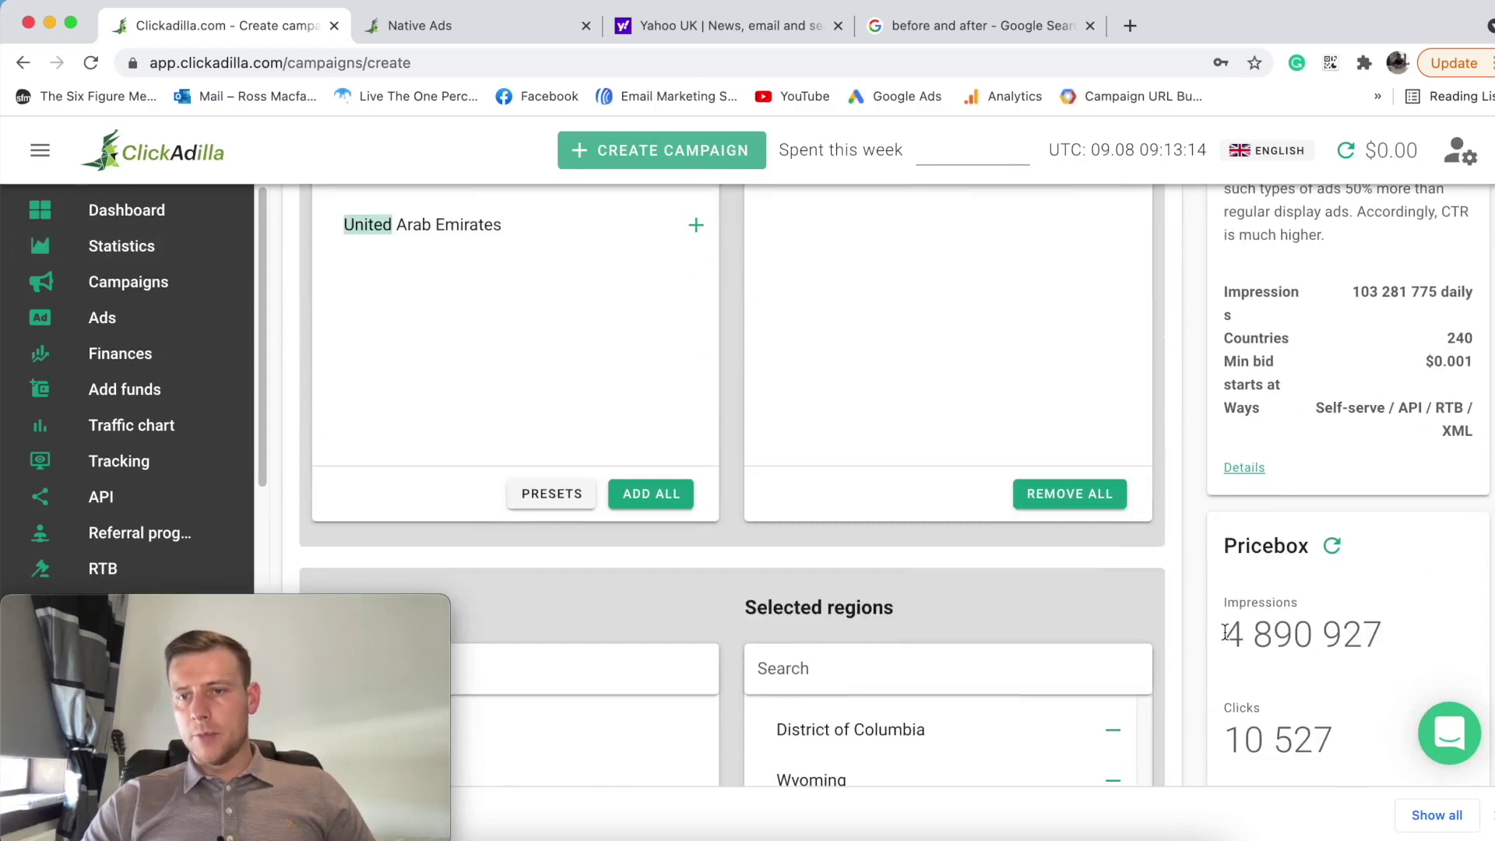
left_click_drag(1226, 633, 1413, 624)
scroll(927, 545, "down", 4)
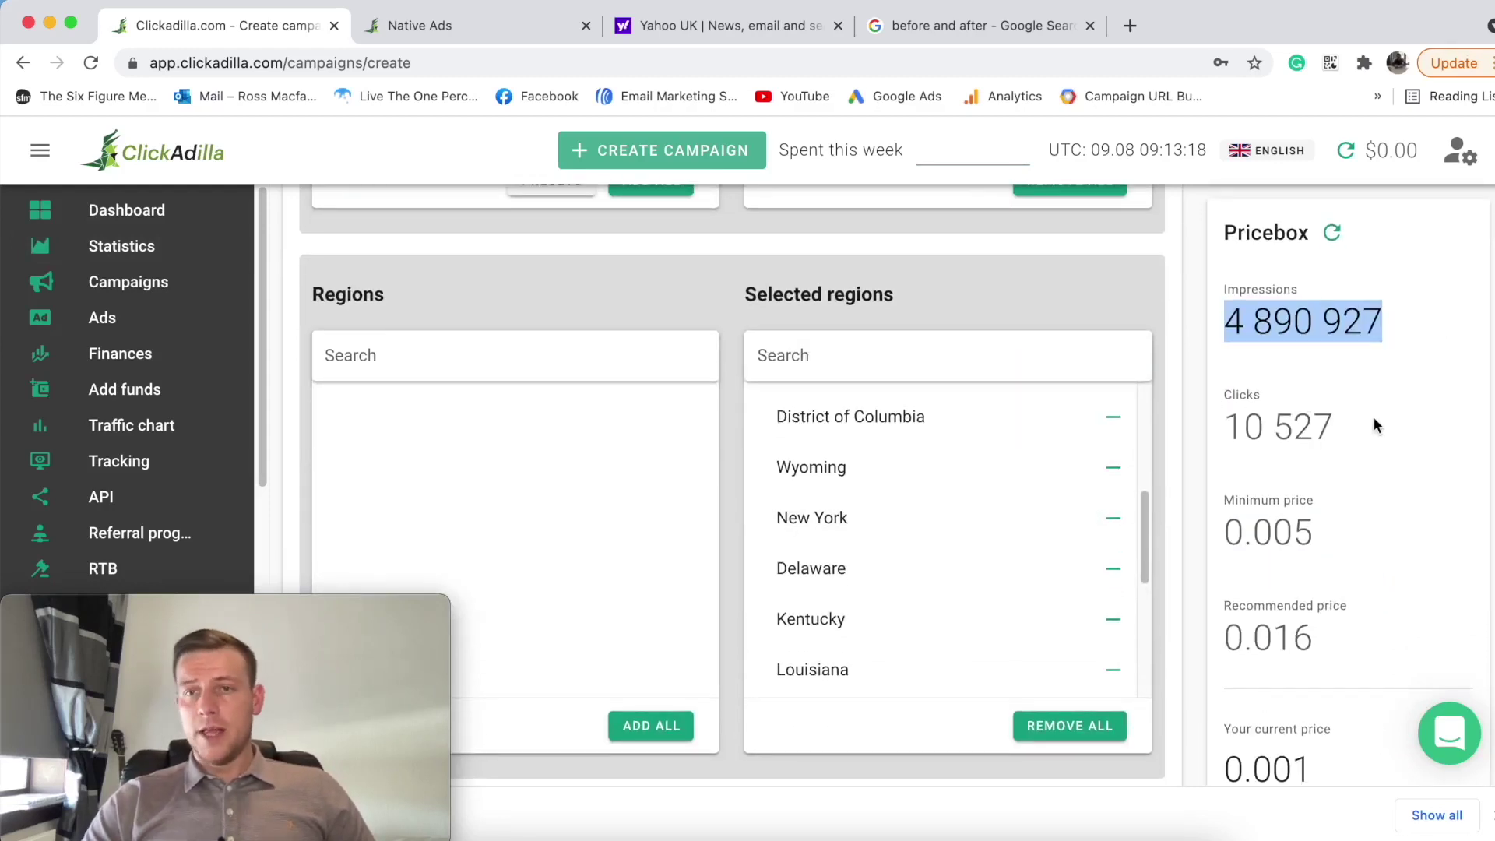
scroll(1375, 434, "down", 4)
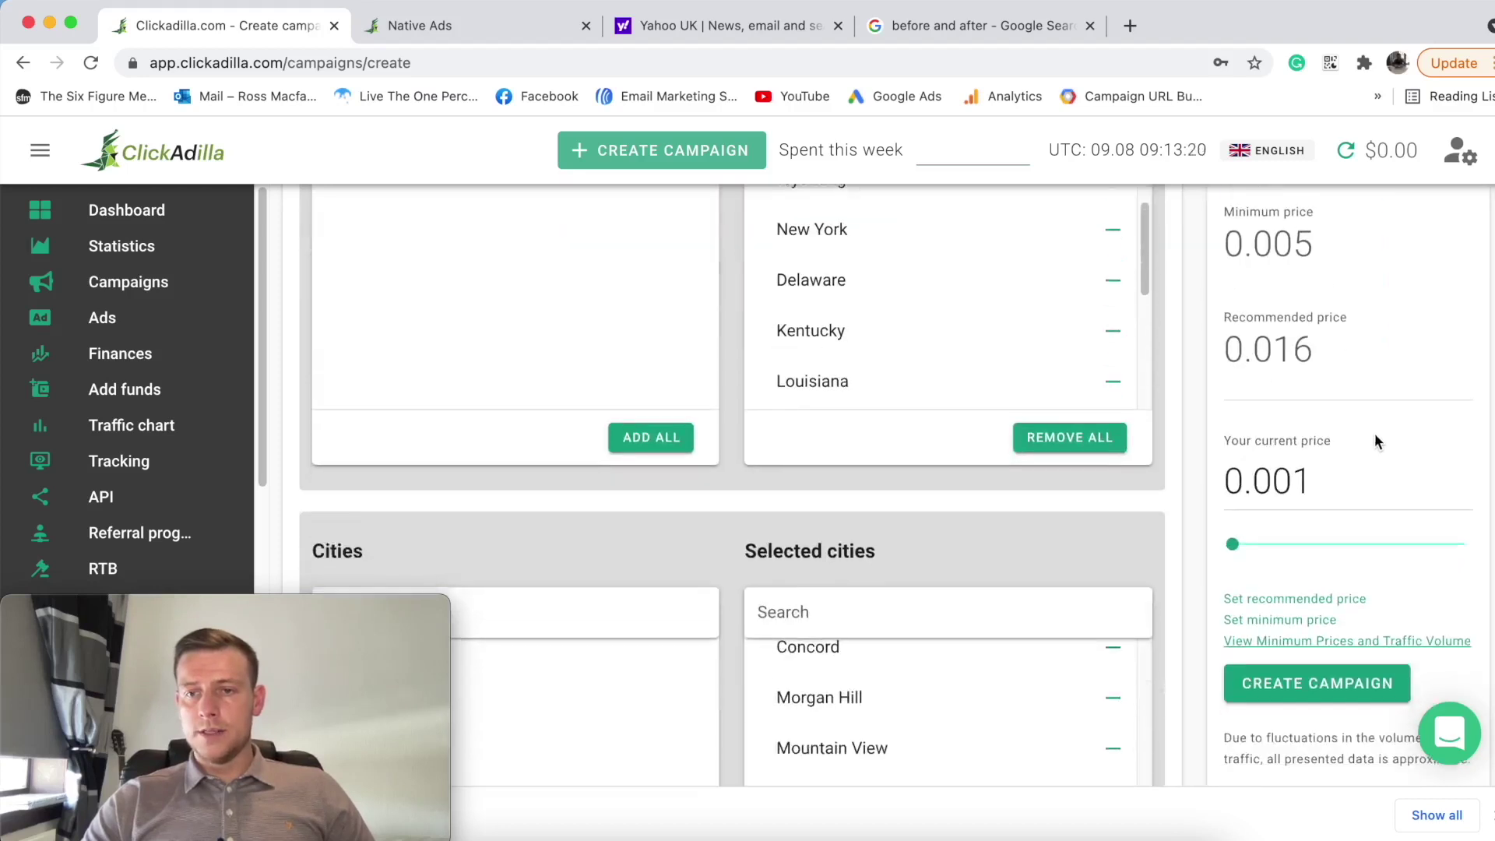
scroll(1351, 374, "up", 10)
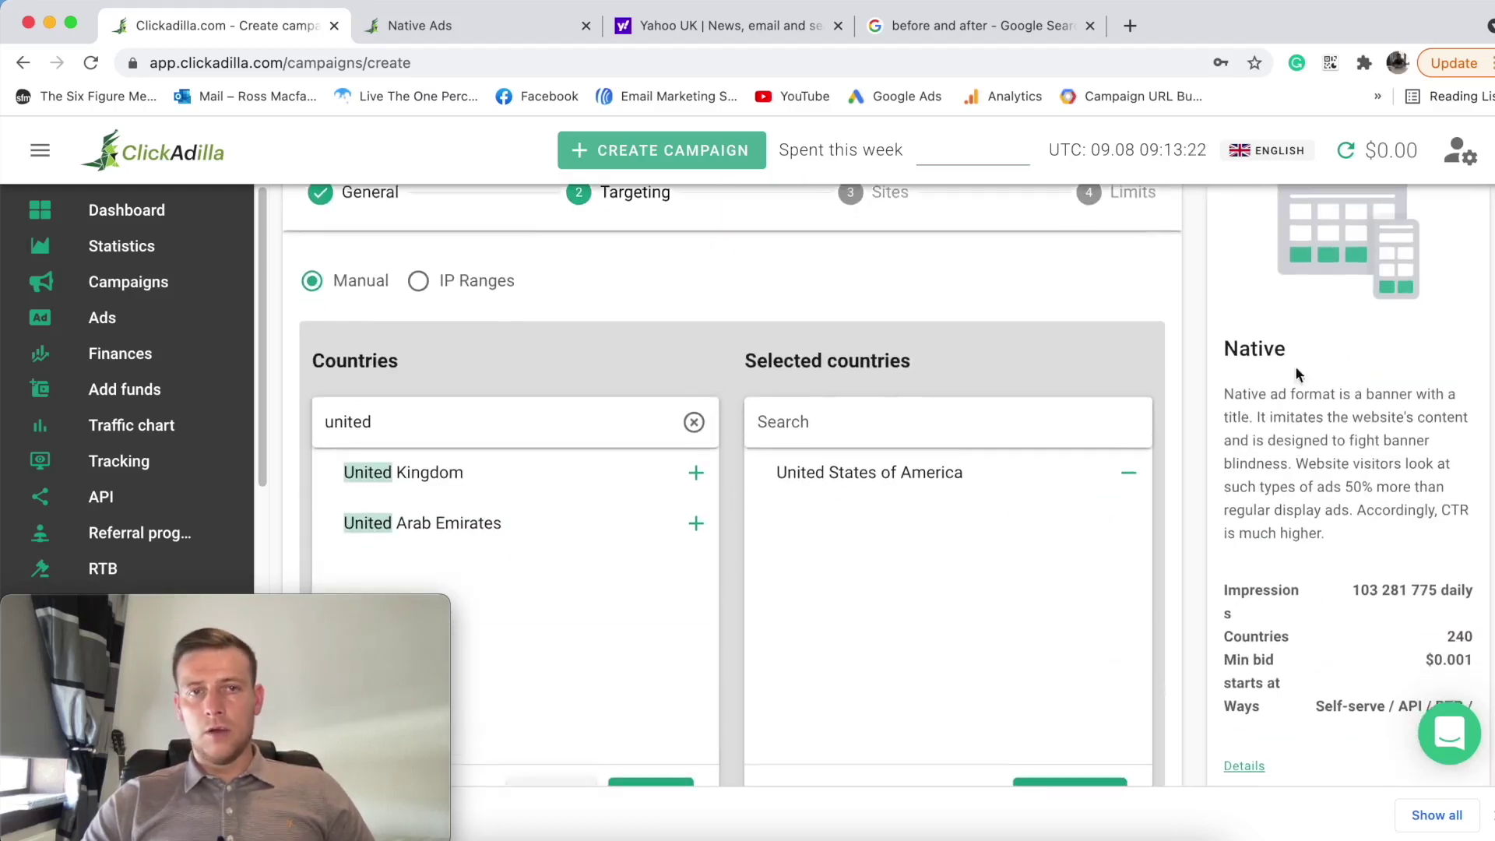
Step: Back in General, change the CPC price from 0.001 to 0.016
left_click(320, 301)
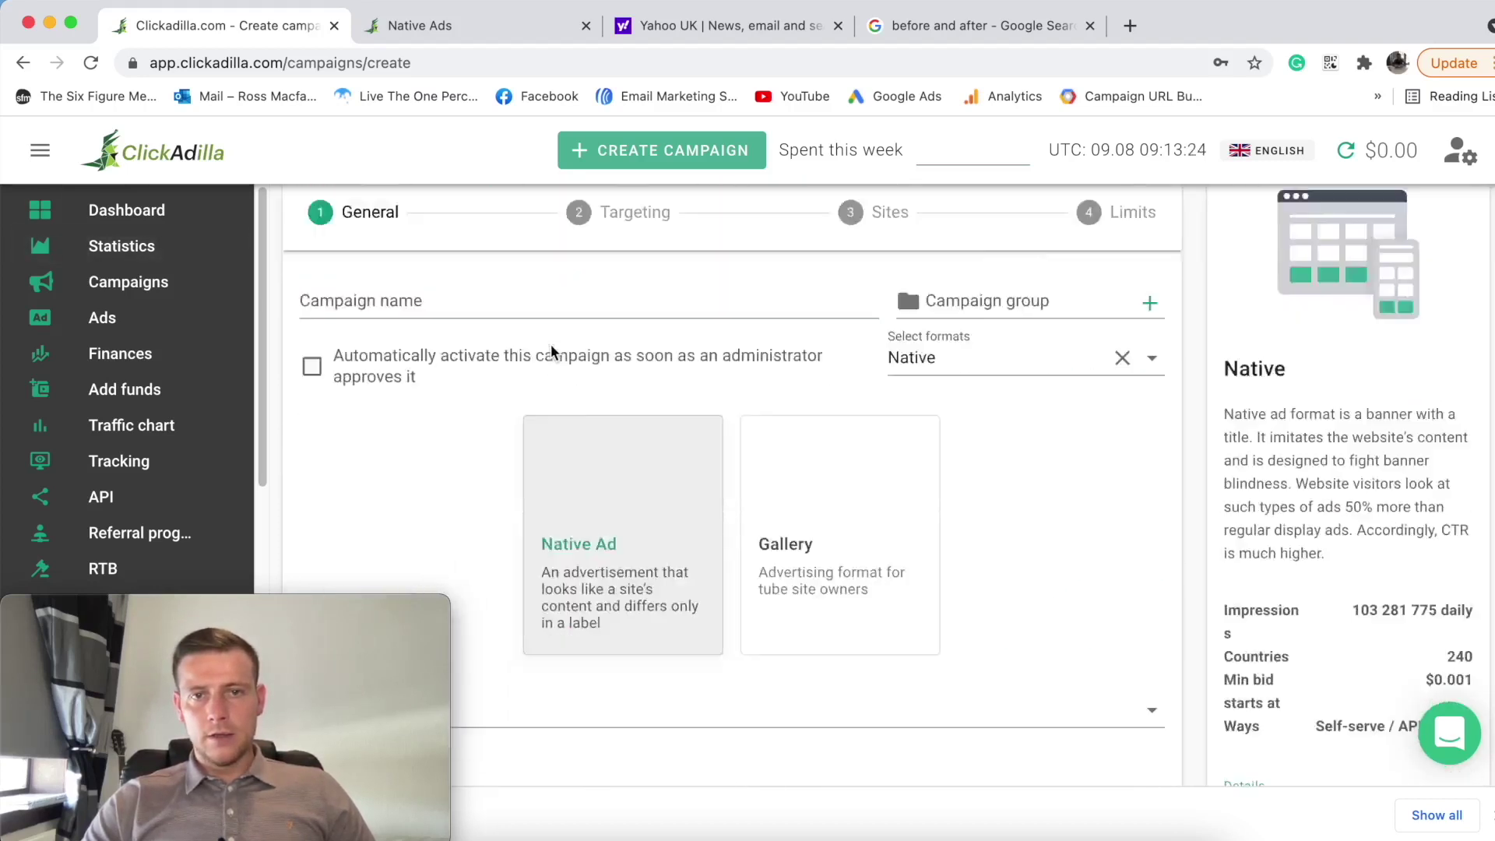
scroll(553, 349, "down", 5)
scroll(1340, 522, "down", 7)
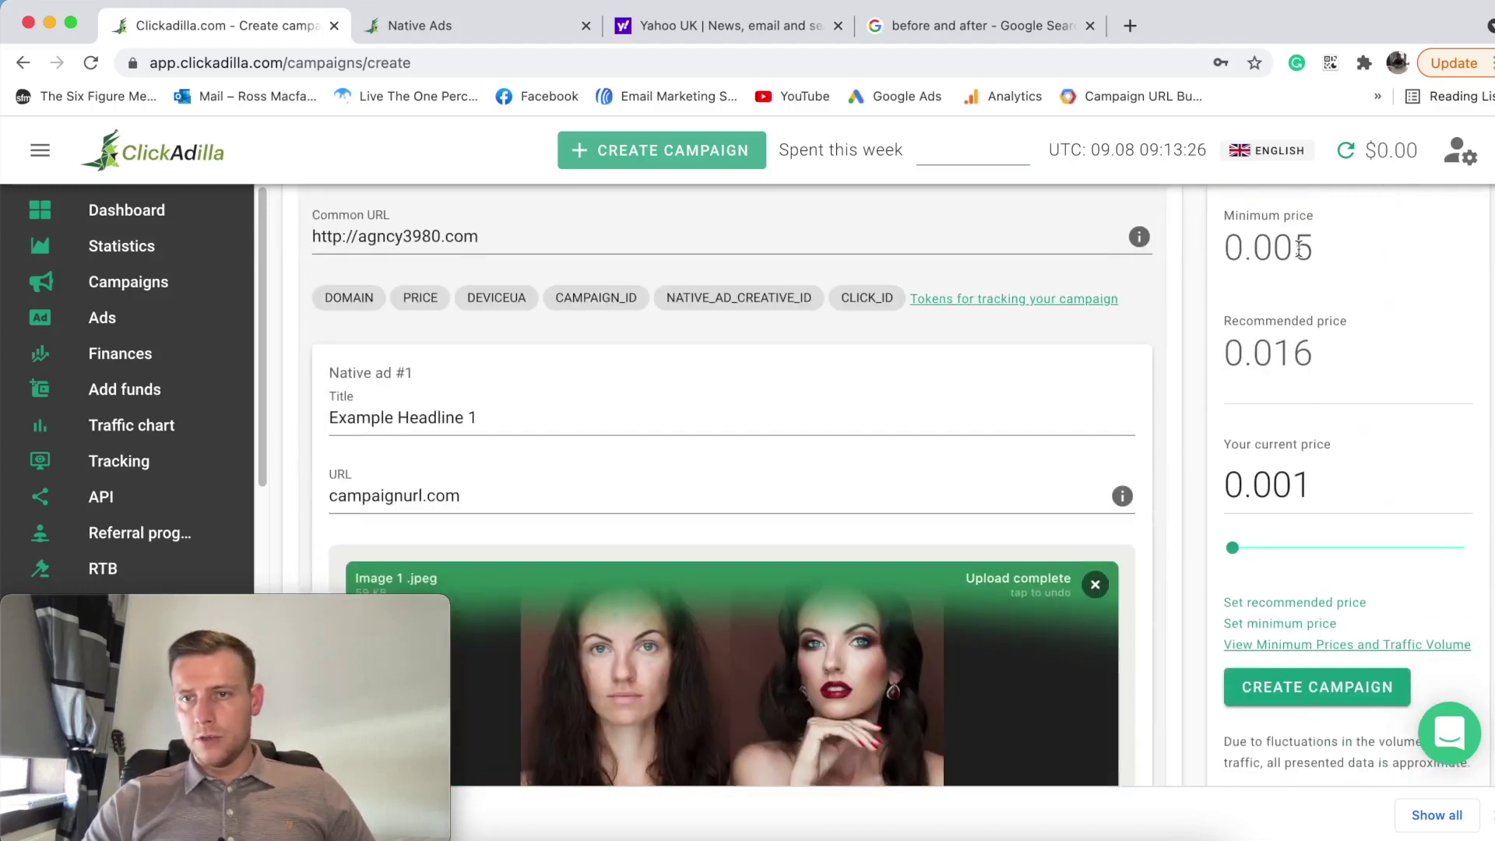
scroll(429, 374, "up", 4)
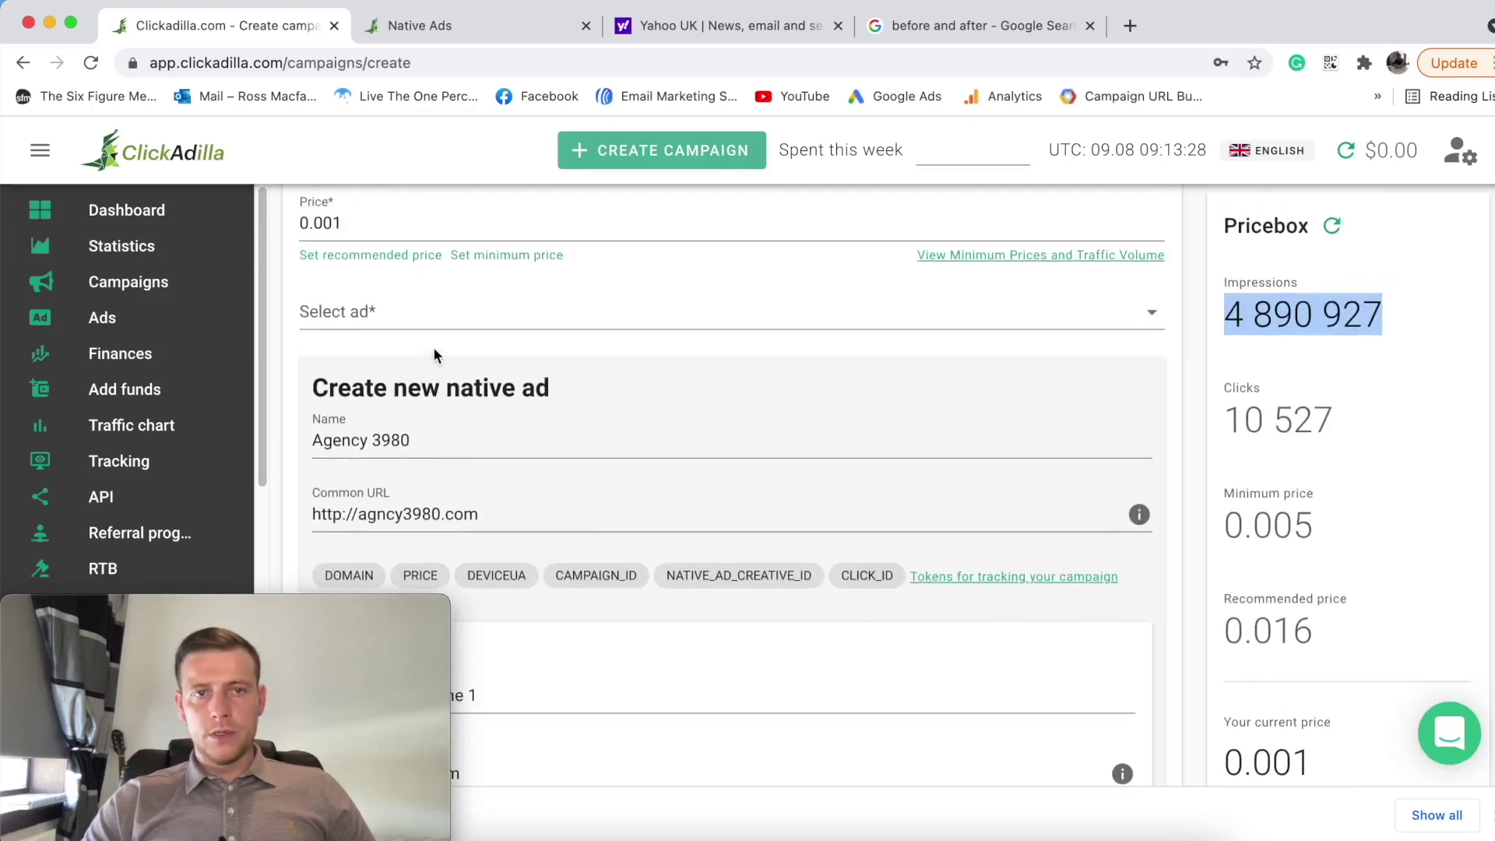
left_click(355, 267)
key("BackSpace")
key("BackSpace")
key("BackSpace")
key("BackSpace")
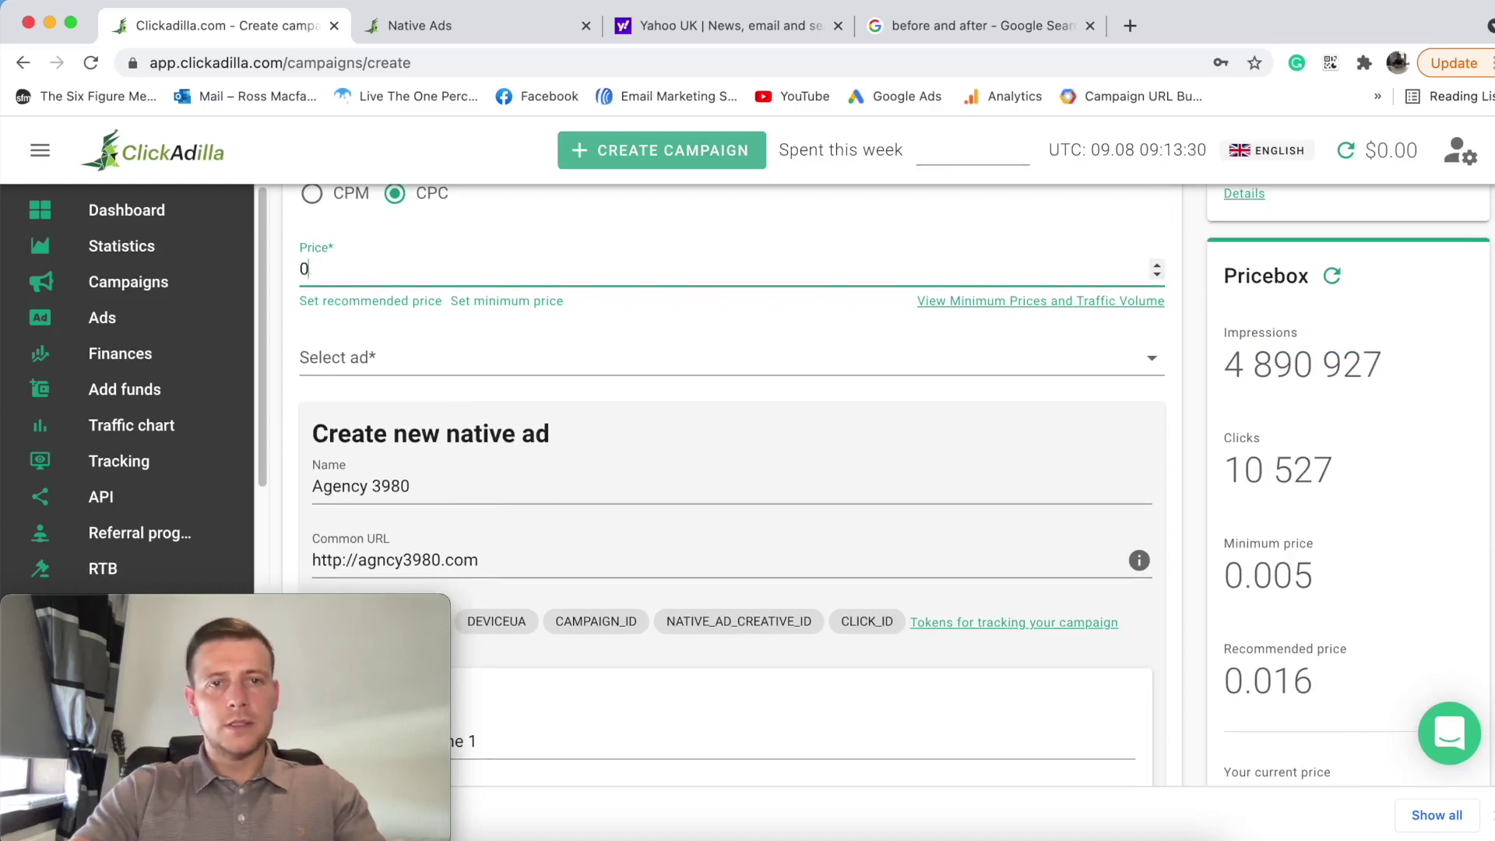
type("0")
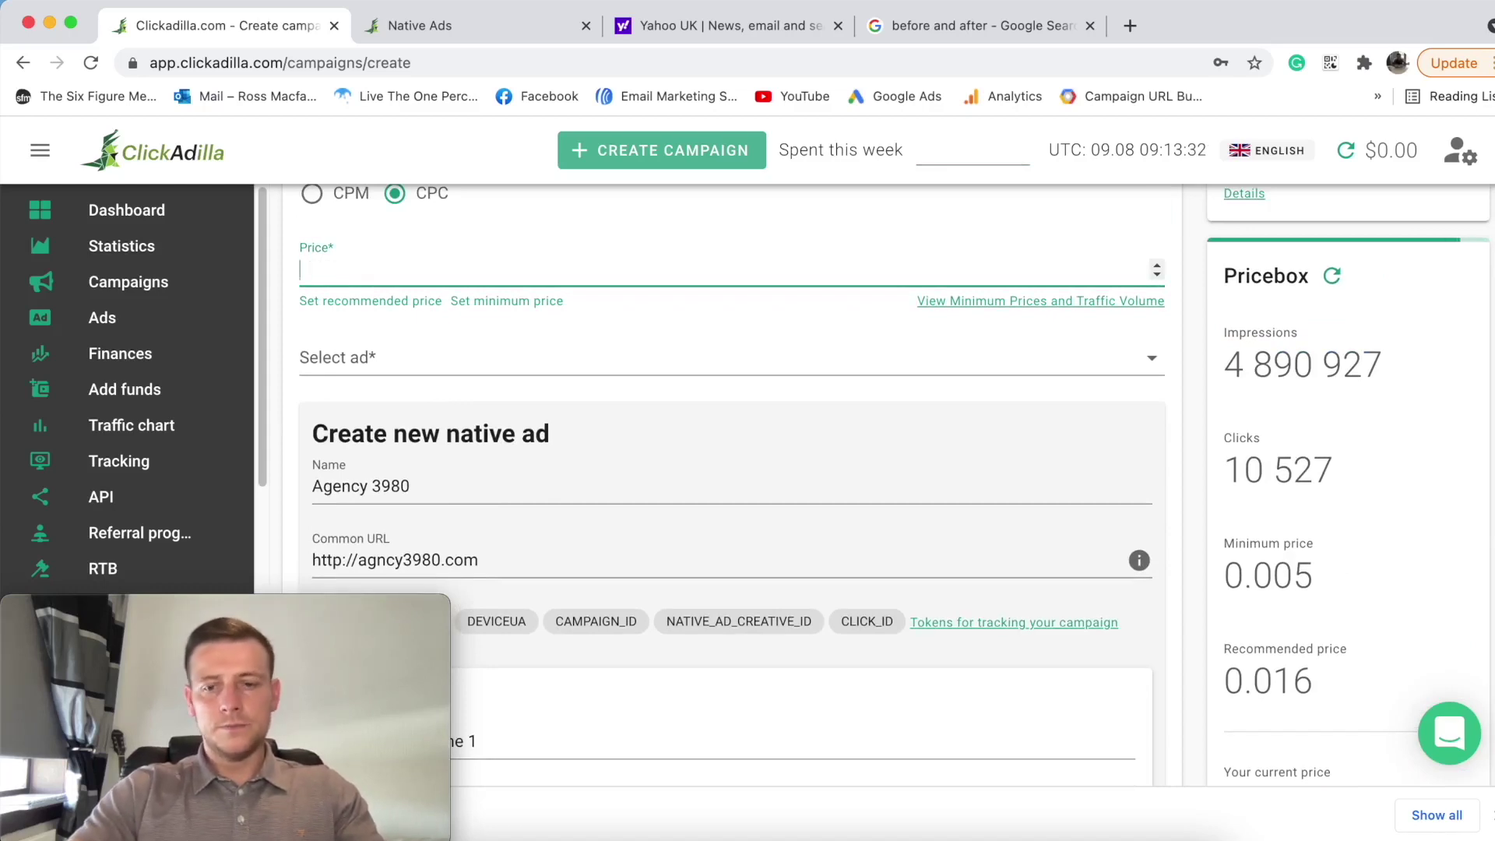
type("0")
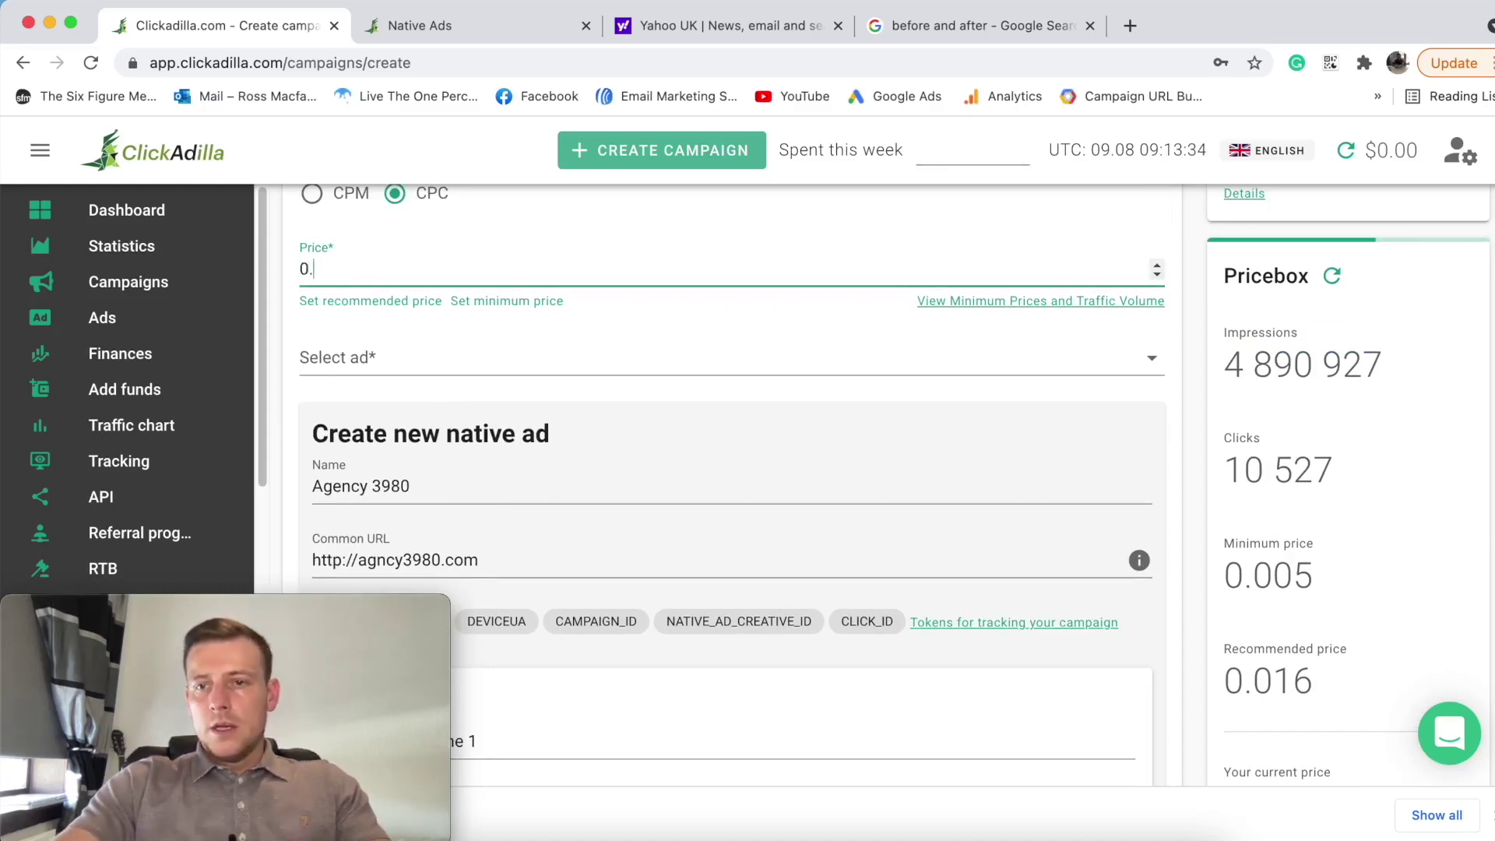
type(".016")
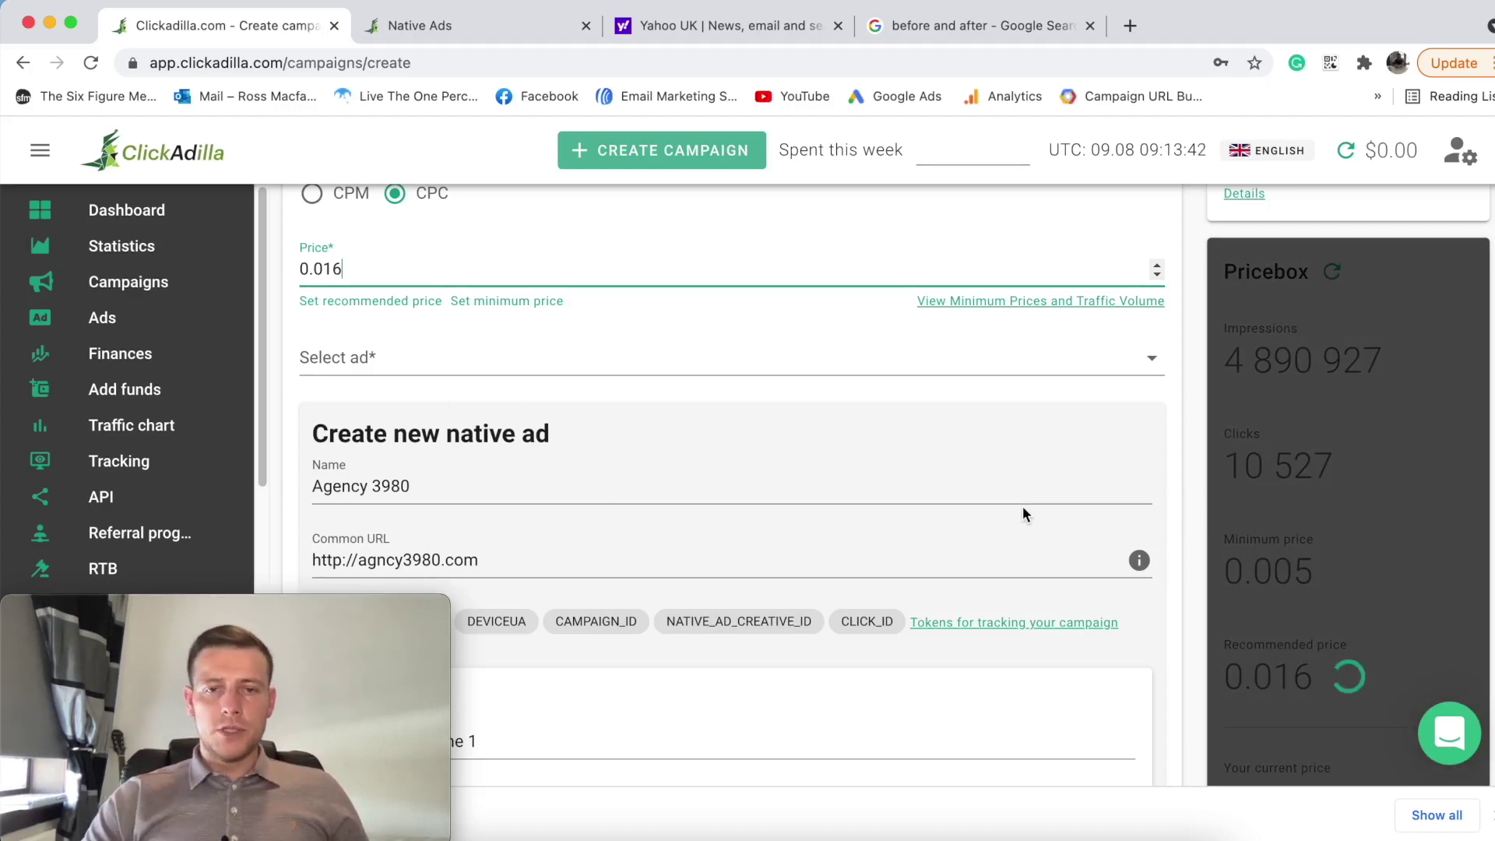
scroll(855, 473, "up", 10)
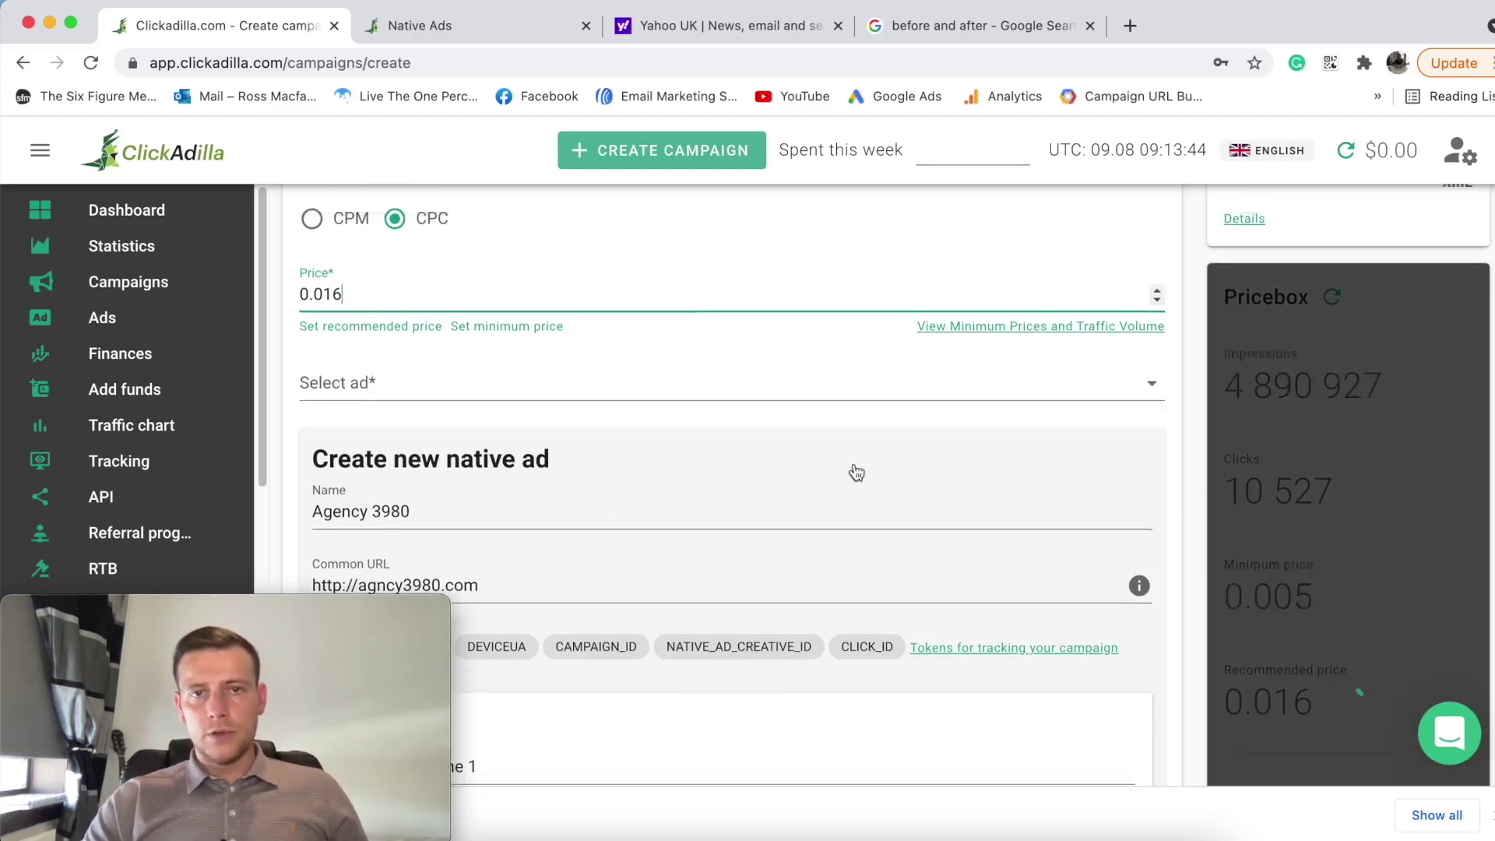
Step: Advance through Targeting to the Sites step, with RON (All) and an empty whitelist
left_click(657, 307)
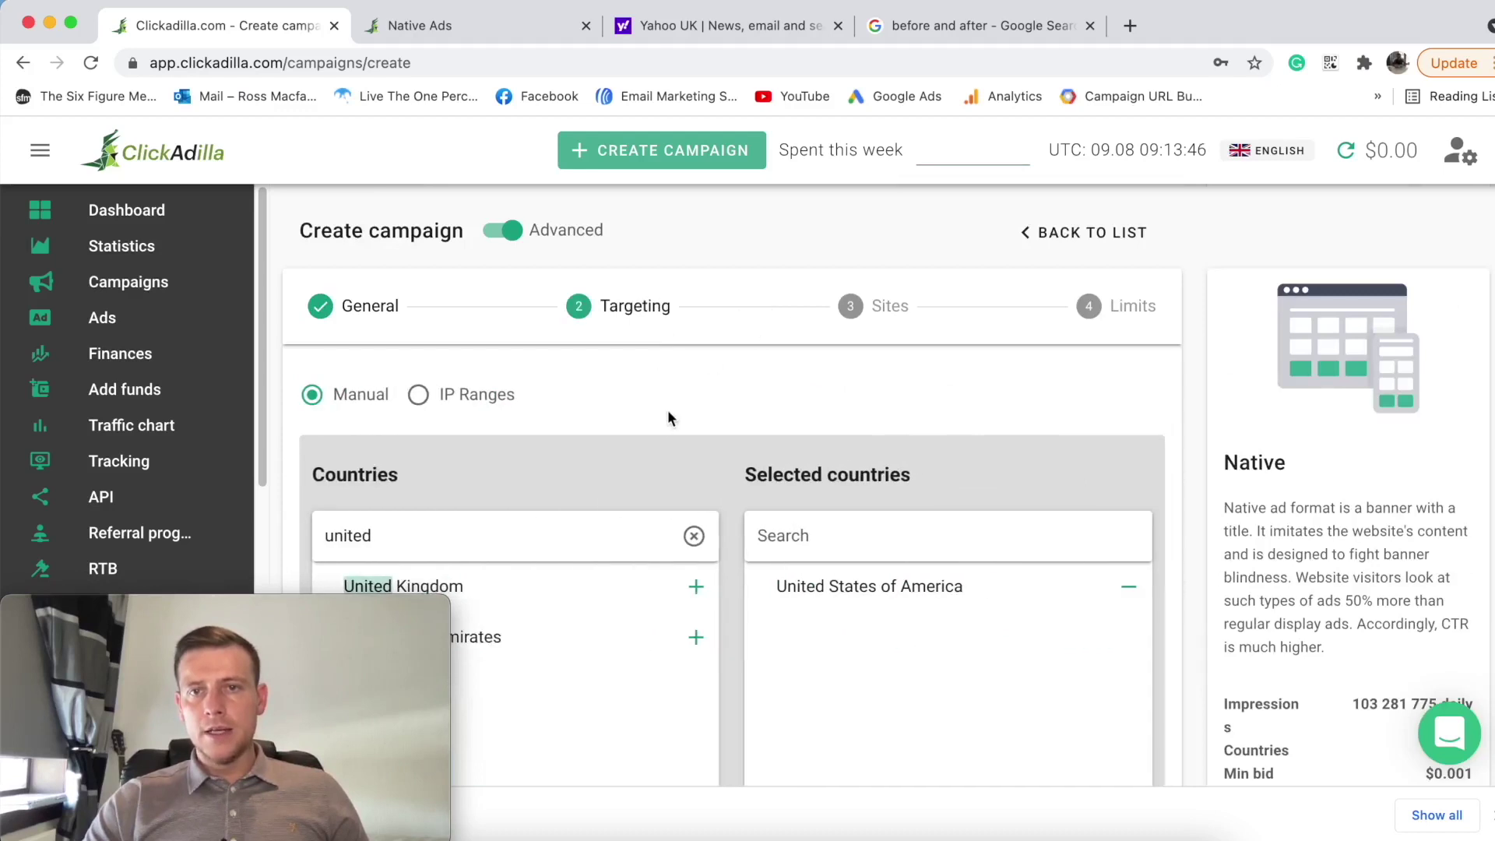
left_click(845, 304)
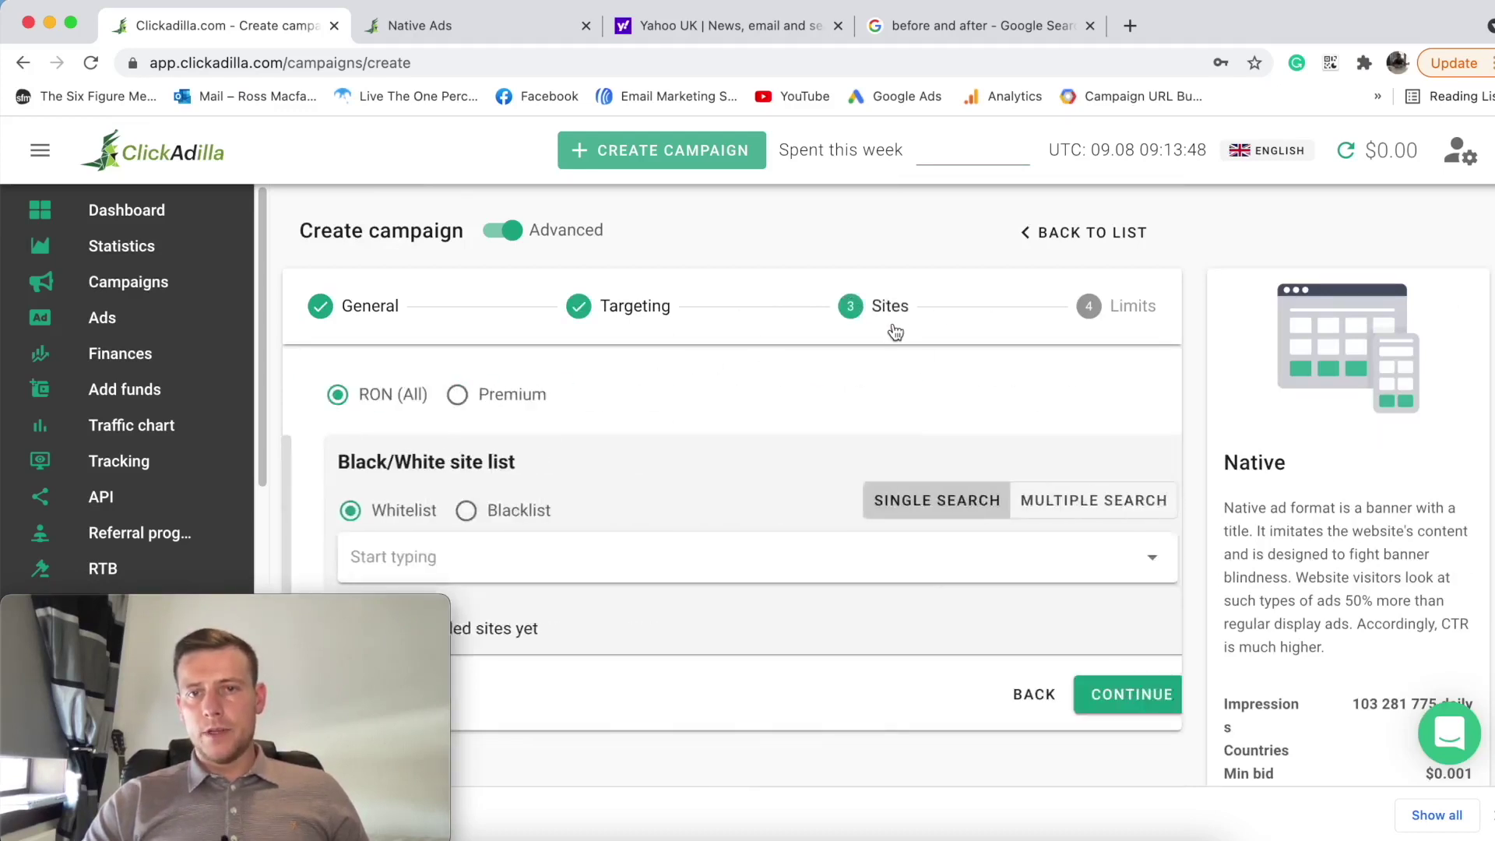
scroll(855, 354, "down", 3)
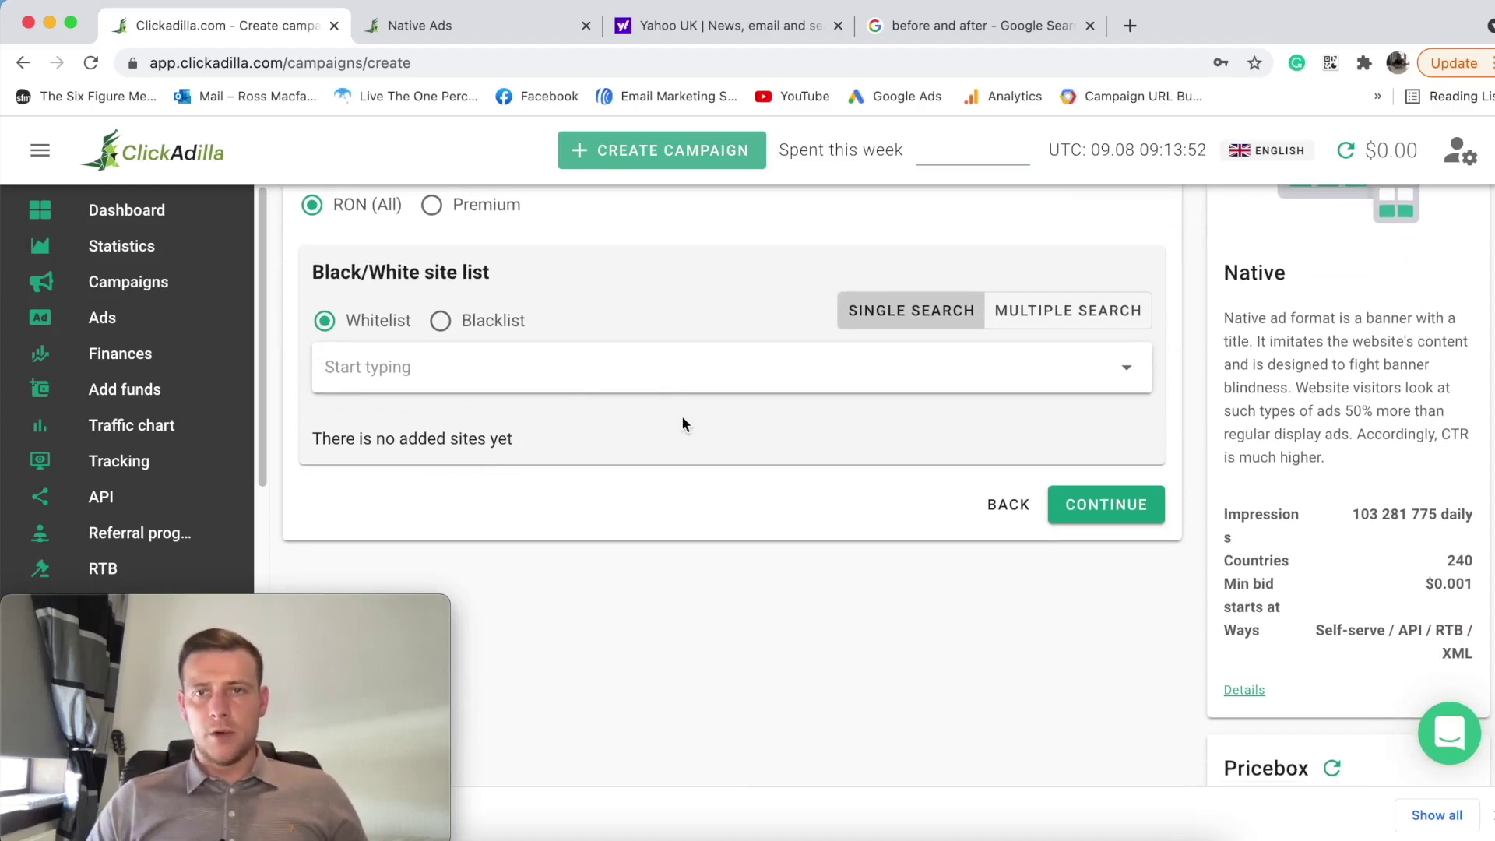
scroll(682, 423, "up", 3)
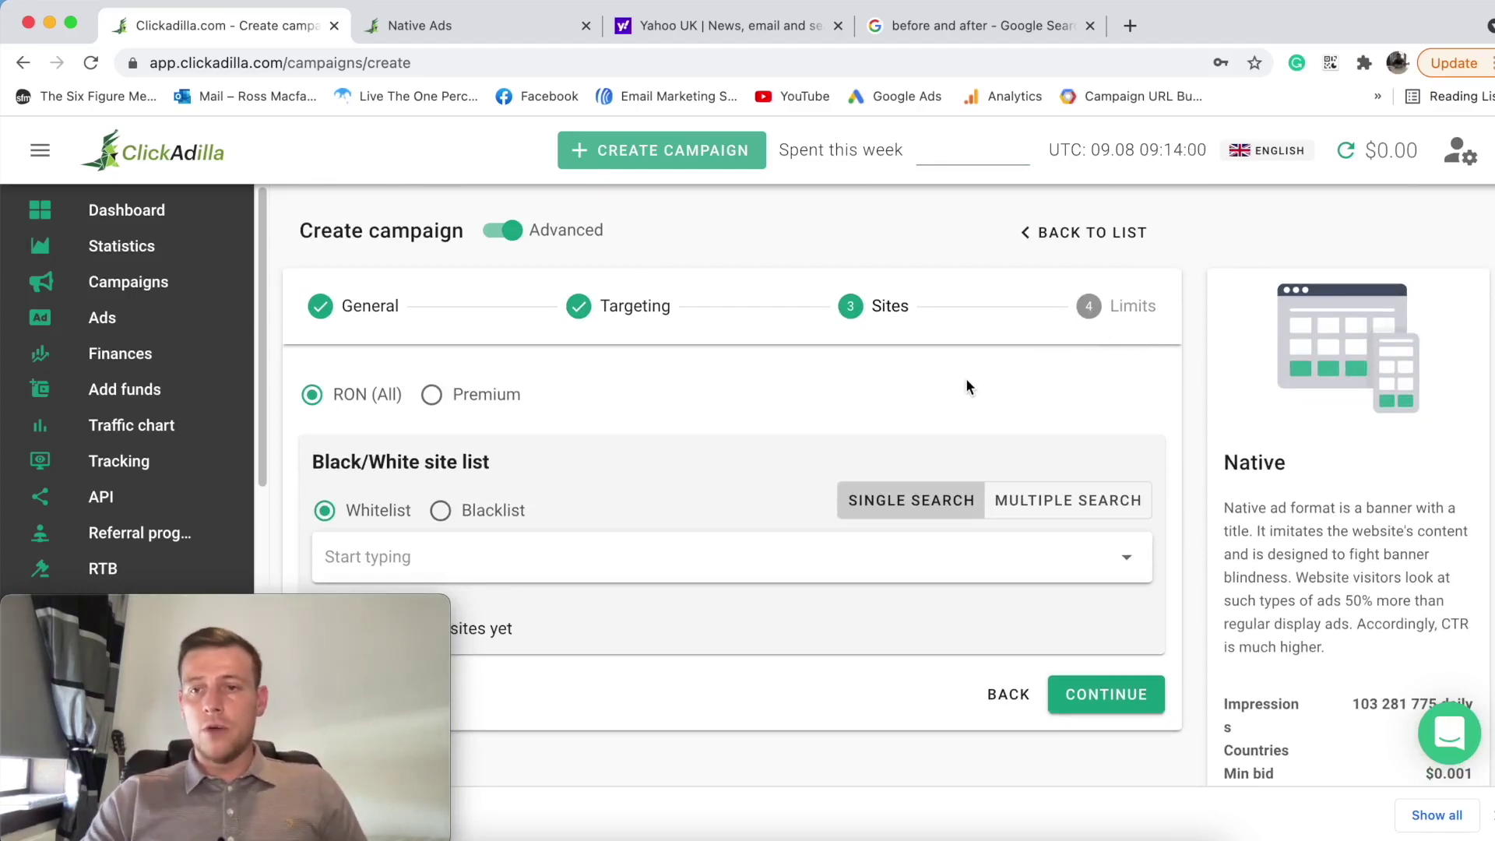
scroll(1250, 665, "down", 8)
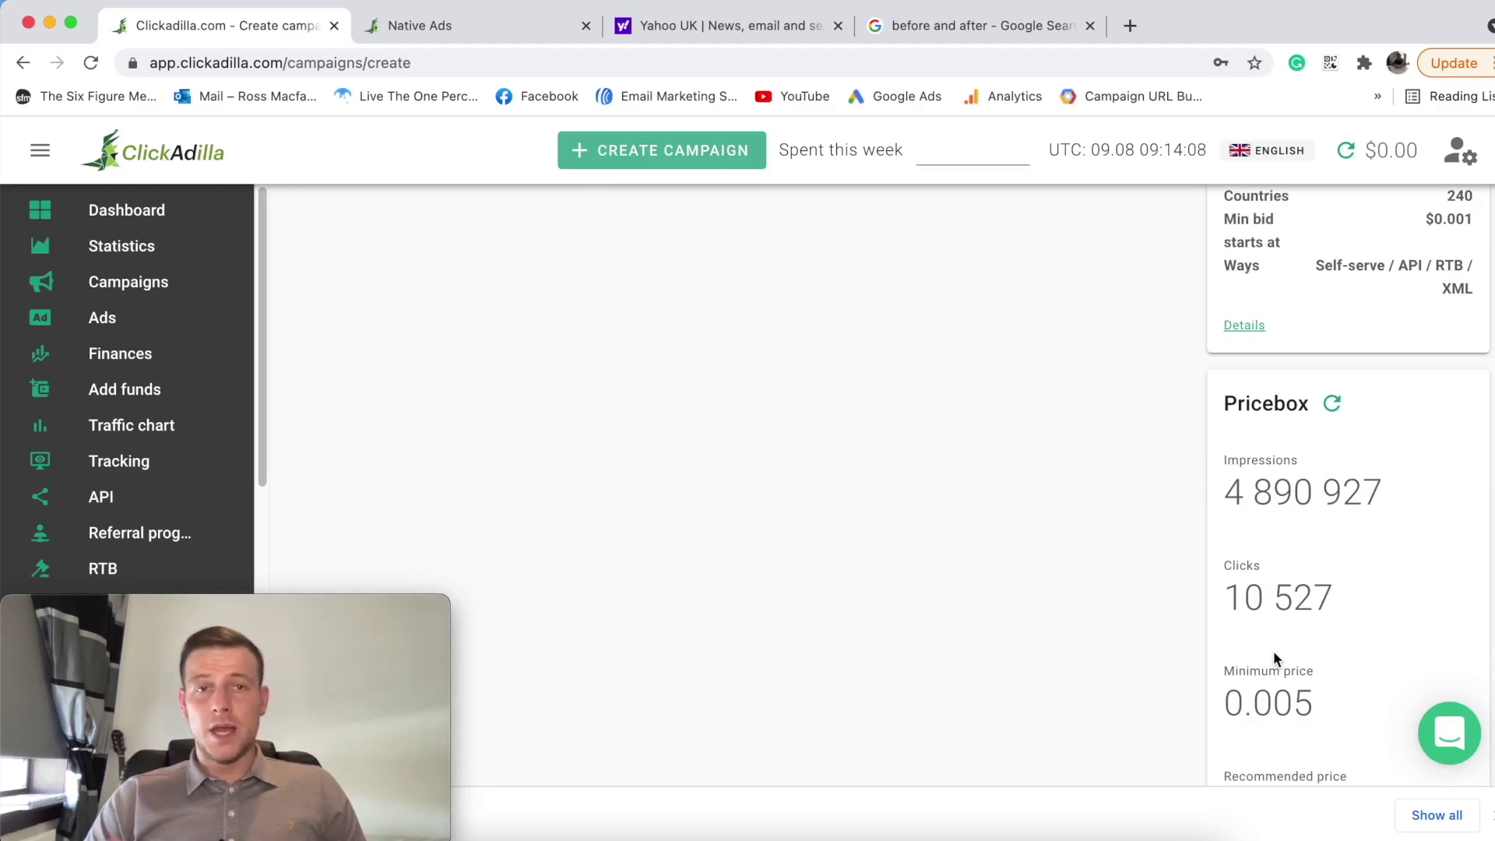
scroll(909, 453, "up", 8)
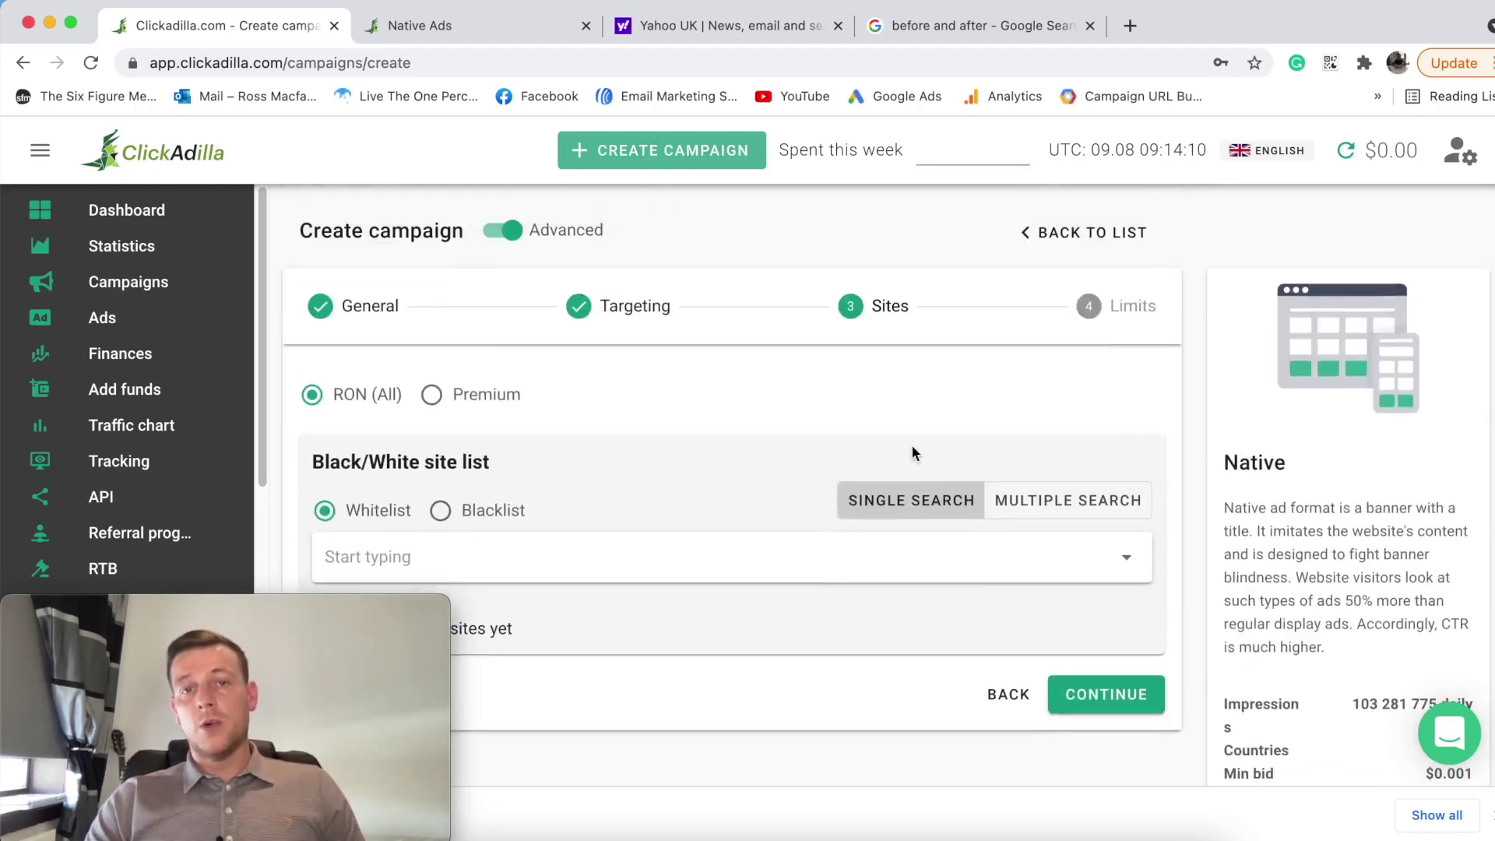